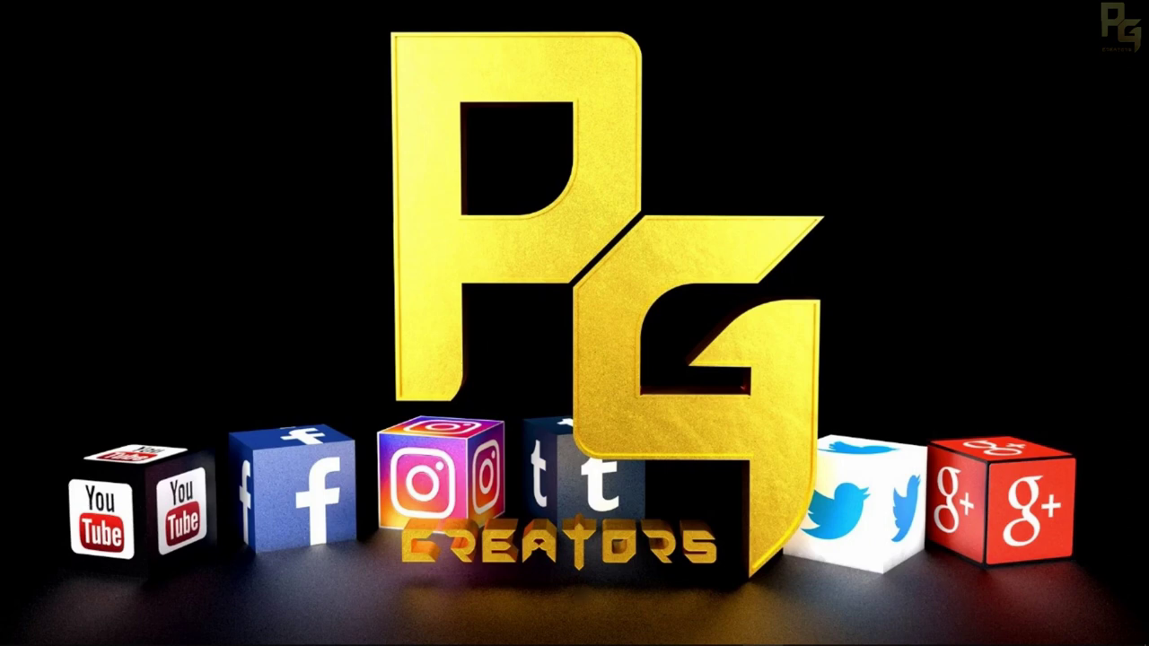
# Start the Unity 2018.2.1f1 launcher, then bring Unity Hub's on-disk project list to the front
pyautogui.moveTo(575, 639)
pyautogui.click(603, 630)
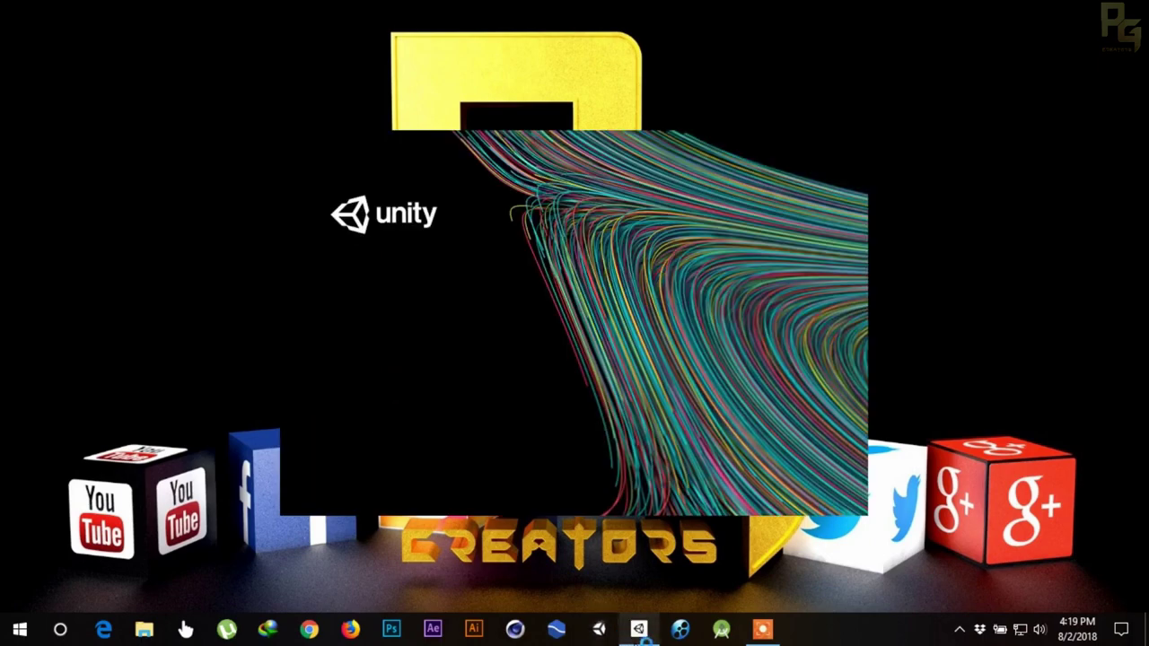
pyautogui.click(638, 629)
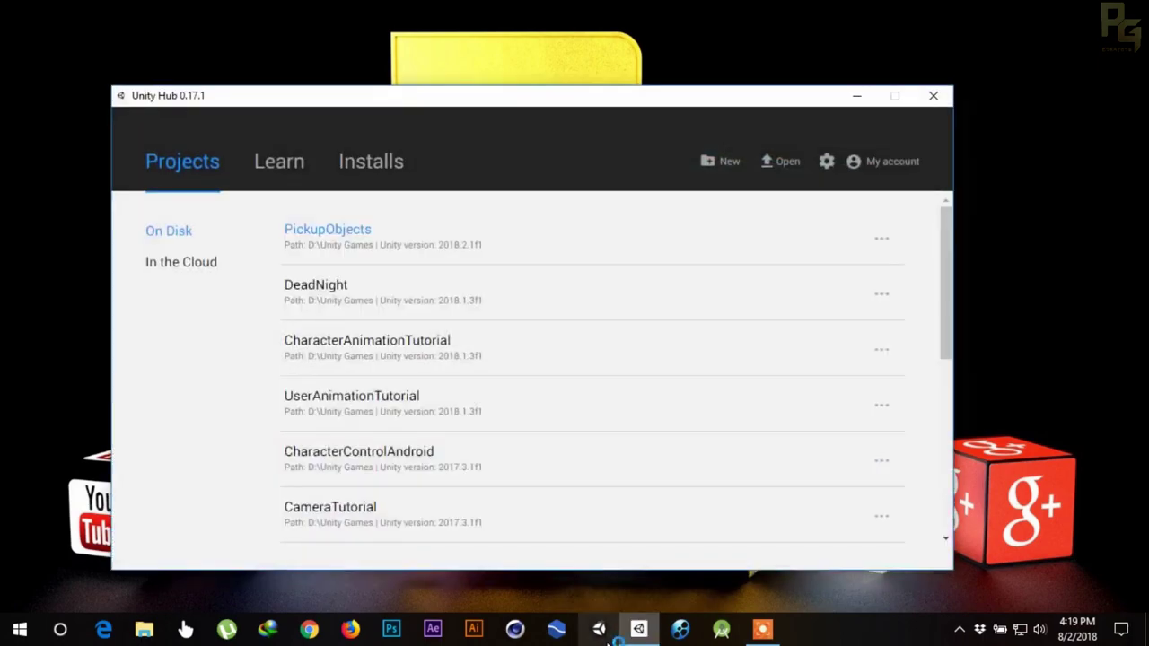
pyautogui.click(599, 630)
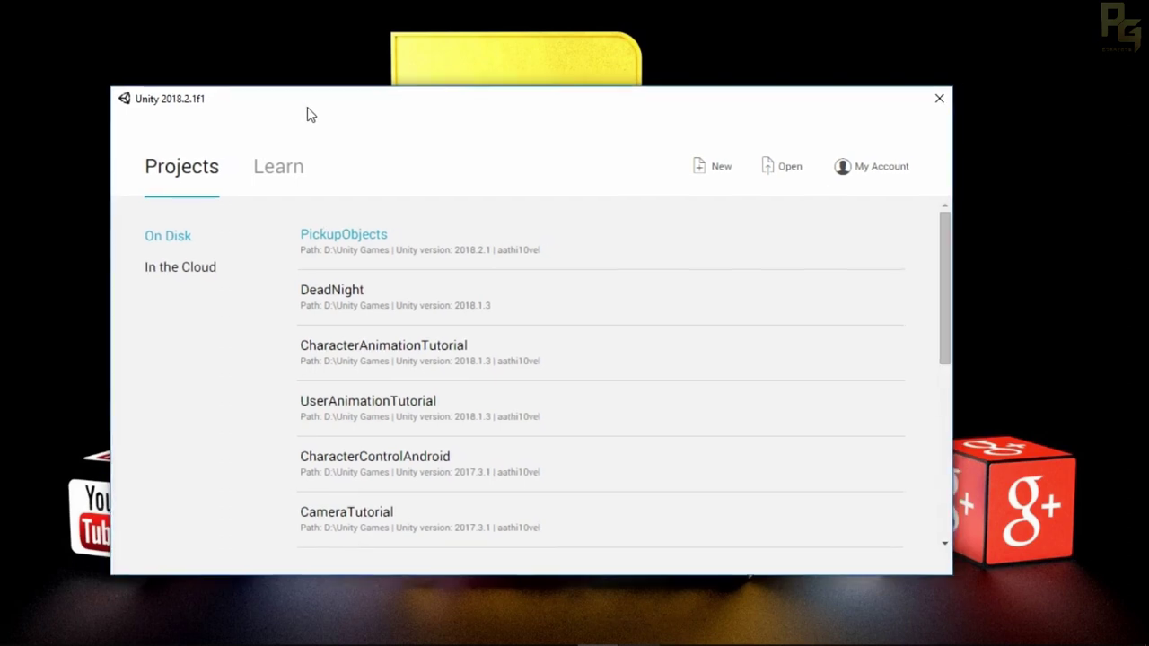
pyautogui.moveTo(631, 636)
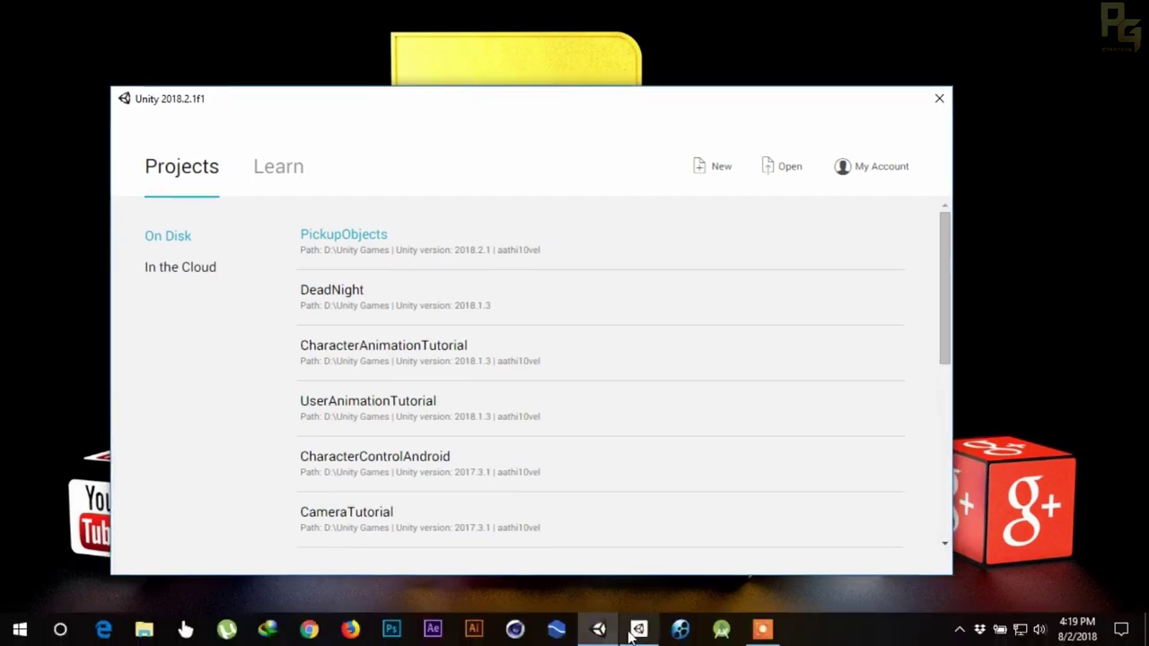
pyautogui.click(635, 631)
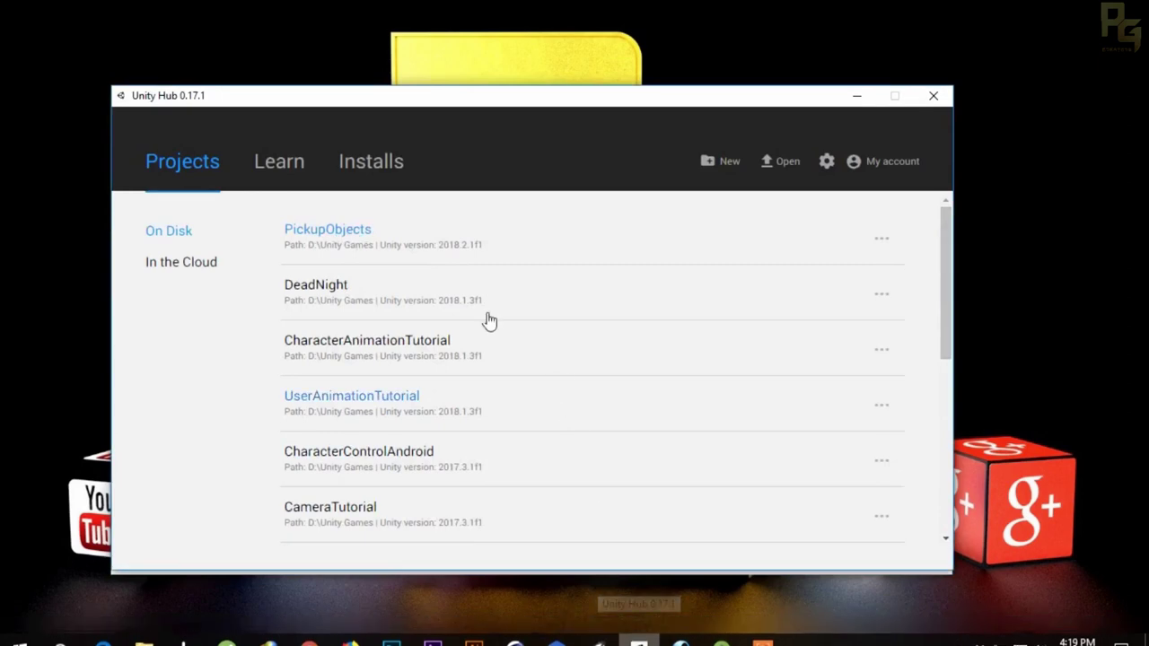
# Arrange the Unity Hub and launcher windows side by side
pyautogui.moveTo(238, 100); pyautogui.dragTo(646, 103)
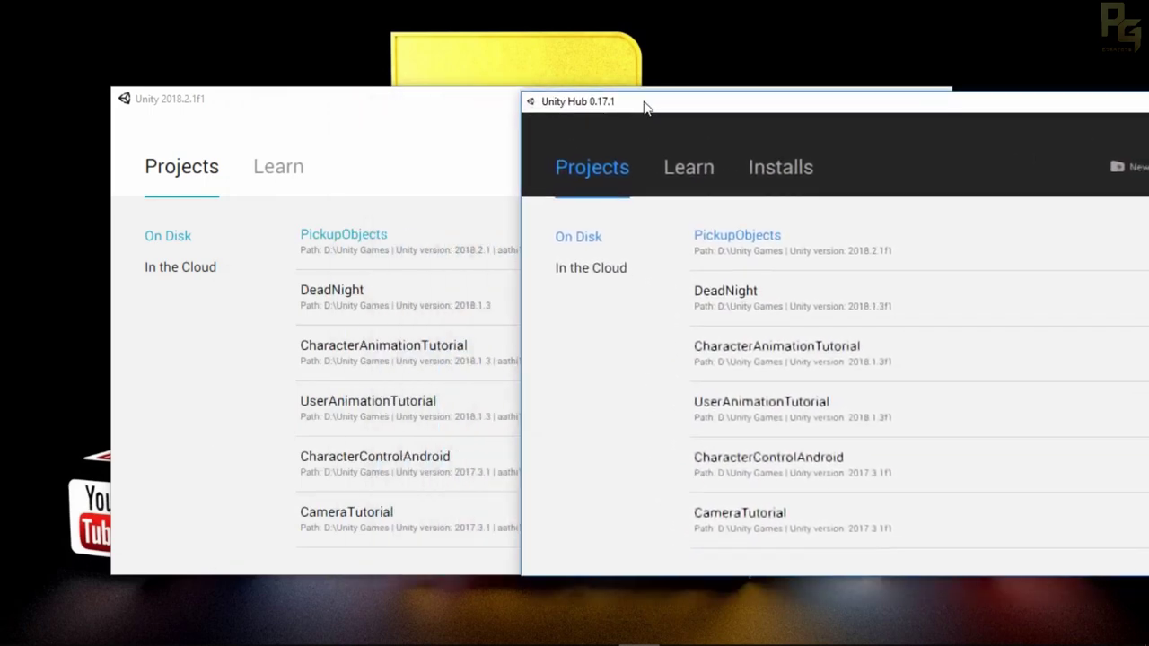
pyautogui.moveTo(421, 118); pyautogui.dragTo(328, 116)
pyautogui.click(891, 105)
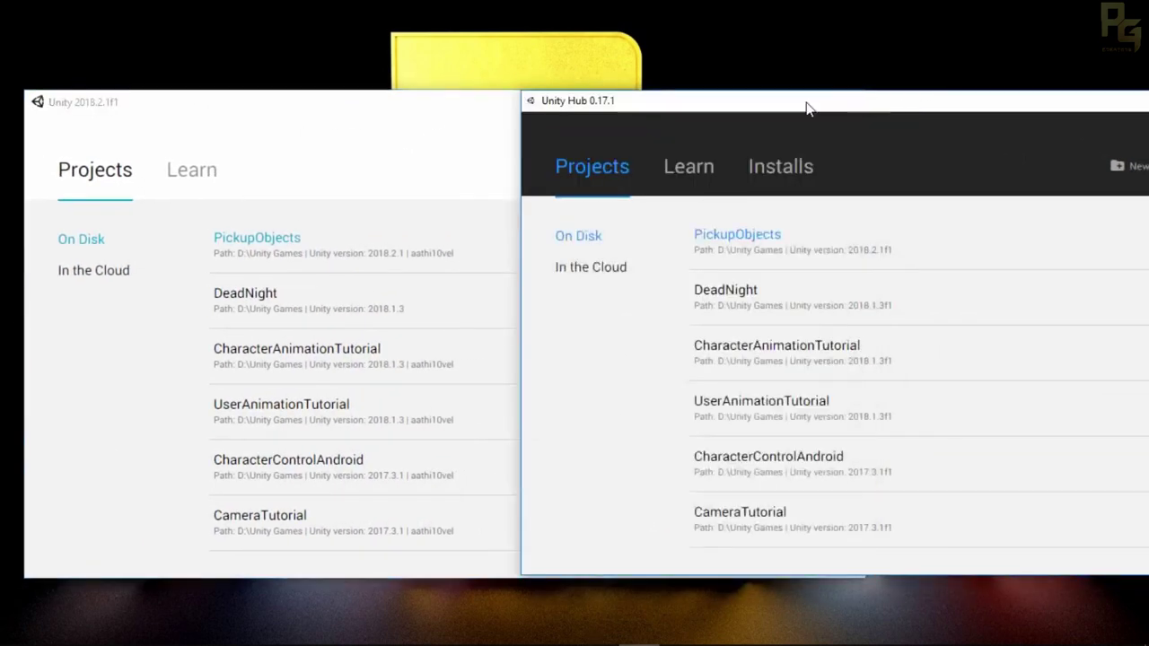
pyautogui.moveTo(806, 108); pyautogui.dragTo(827, 104)
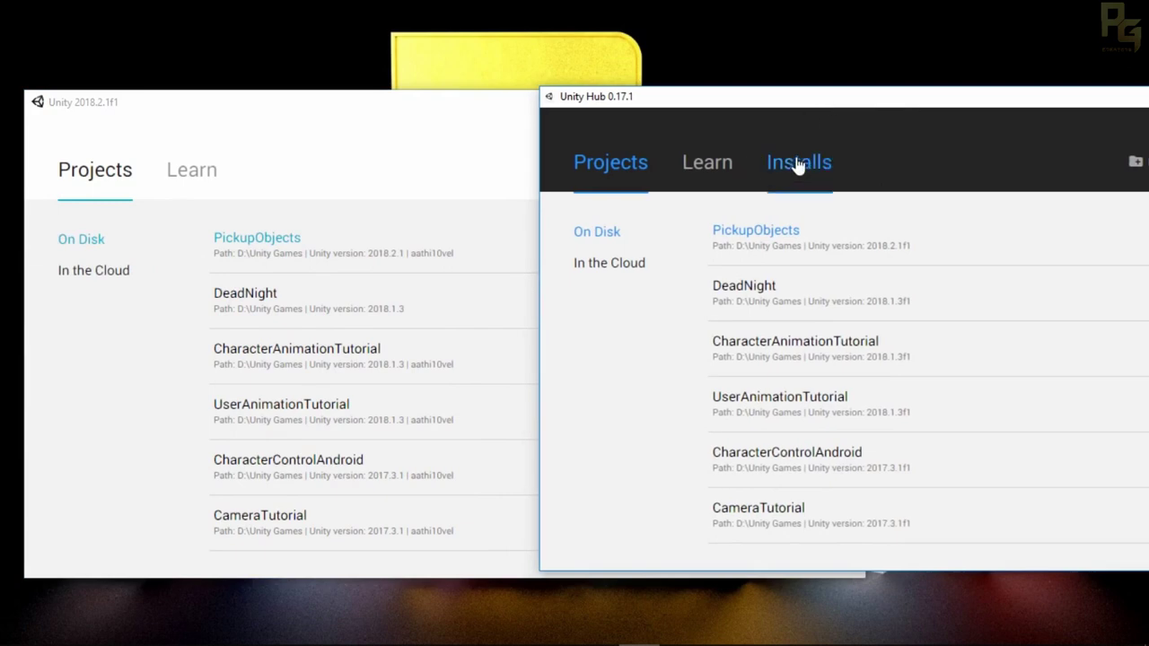
# Browse the Hub's installed, official and beta Unity versions
pyautogui.click(833, 183)
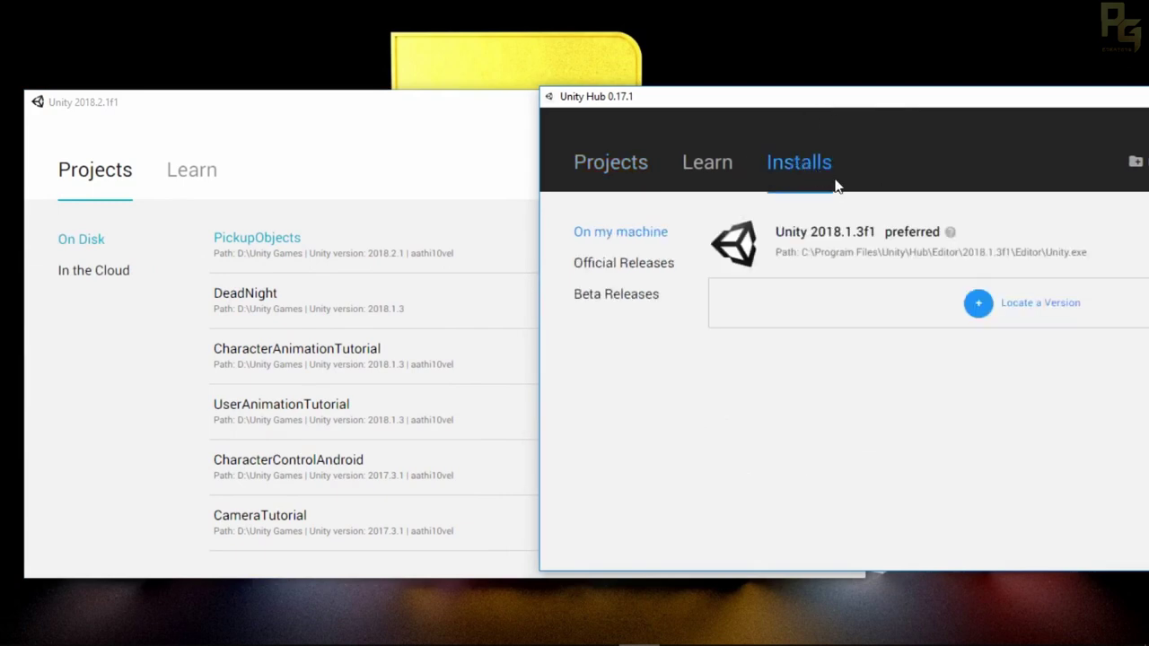
pyautogui.click(620, 274)
pyautogui.moveTo(852, 115); pyautogui.dragTo(600, 119)
pyautogui.click(368, 236)
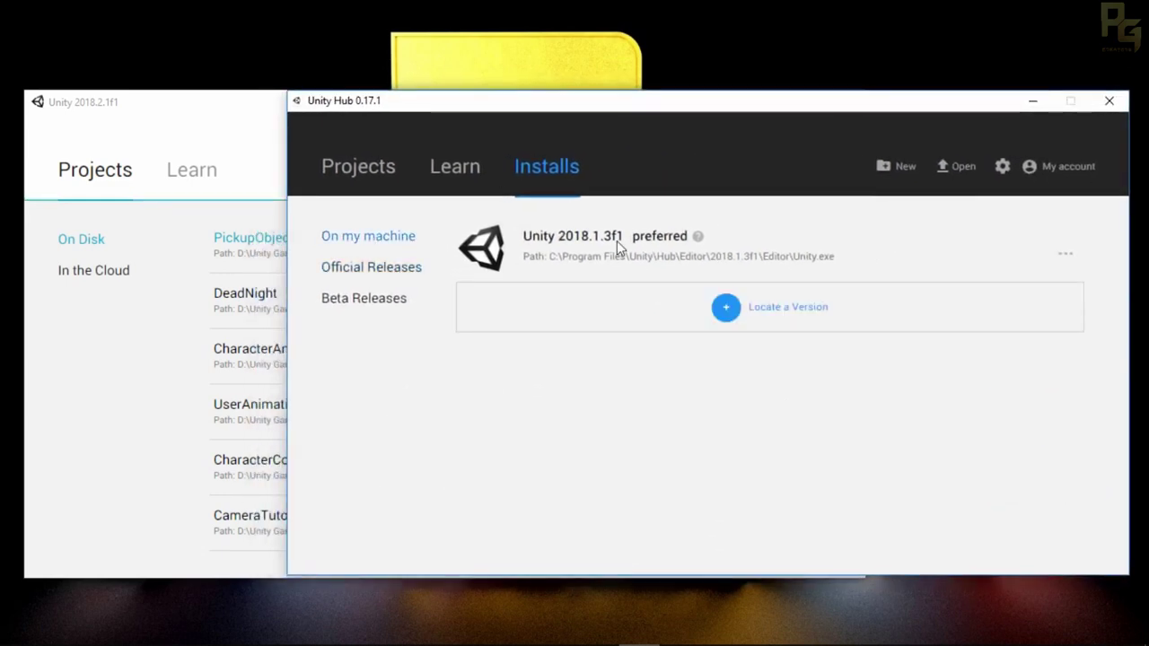
pyautogui.click(357, 275)
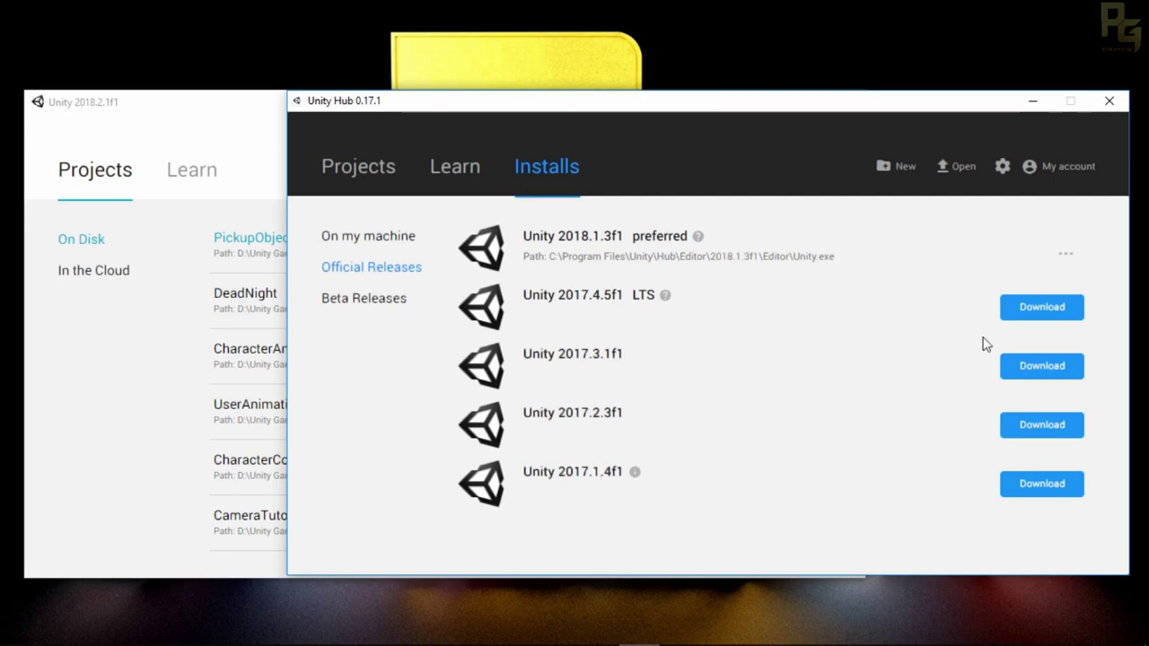
pyautogui.click(381, 305)
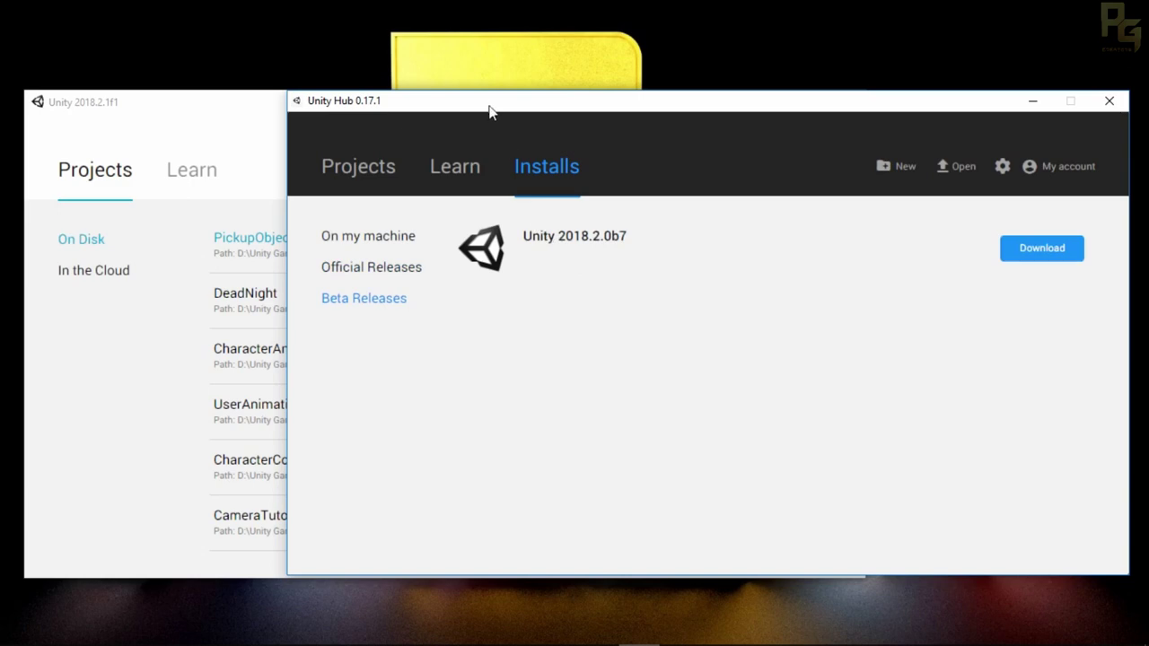
# View the projects stored in the cloud in Unity Hub
pyautogui.moveTo(493, 102); pyautogui.dragTo(634, 102)
pyautogui.click(520, 167)
pyautogui.moveTo(556, 103); pyautogui.dragTo(633, 107)
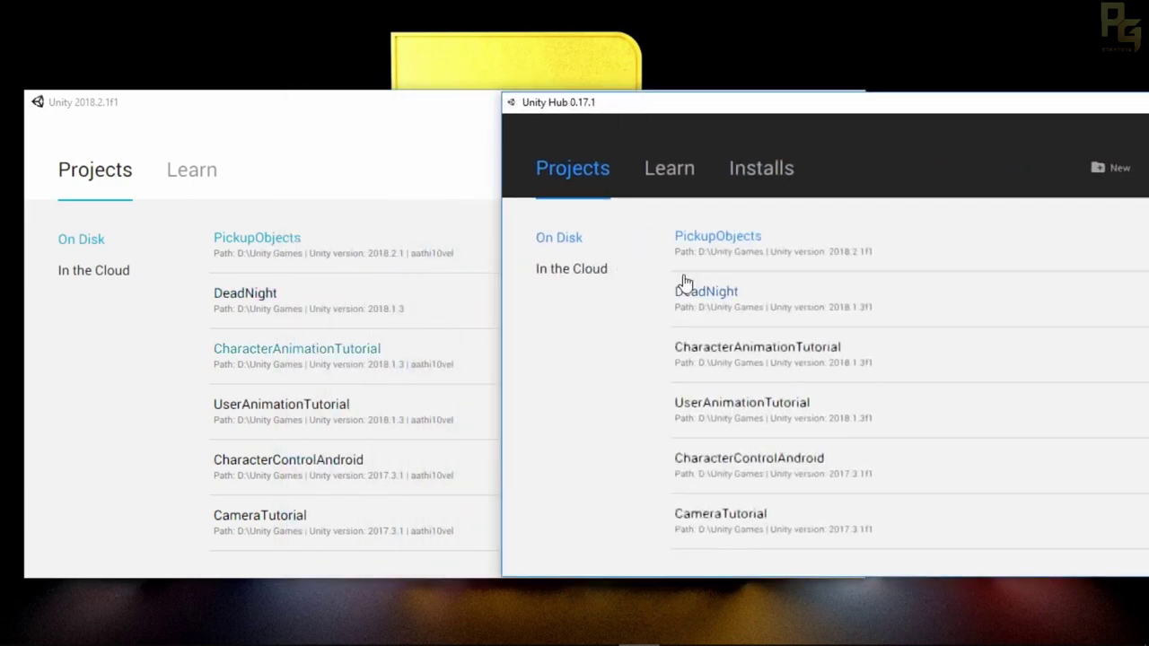
pyautogui.click(589, 280)
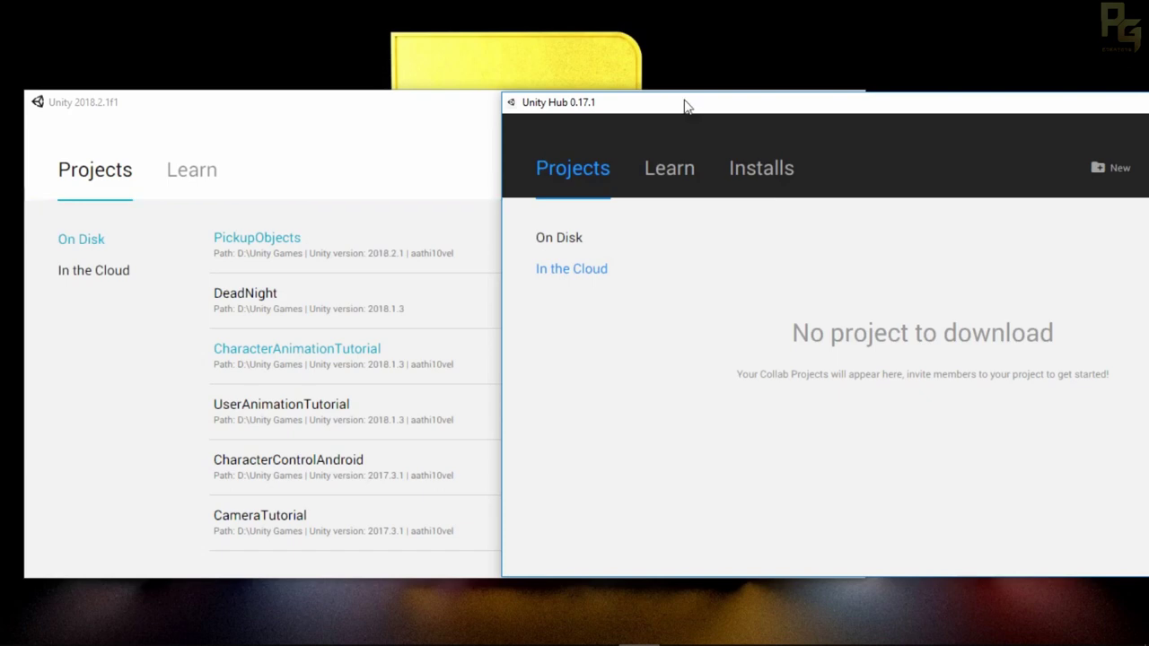
# Recheck the official releases list, then bring the 2018.2.1f1 launcher to the front
pyautogui.moveTo(688, 105); pyautogui.dragTo(648, 105)
pyautogui.click(723, 176)
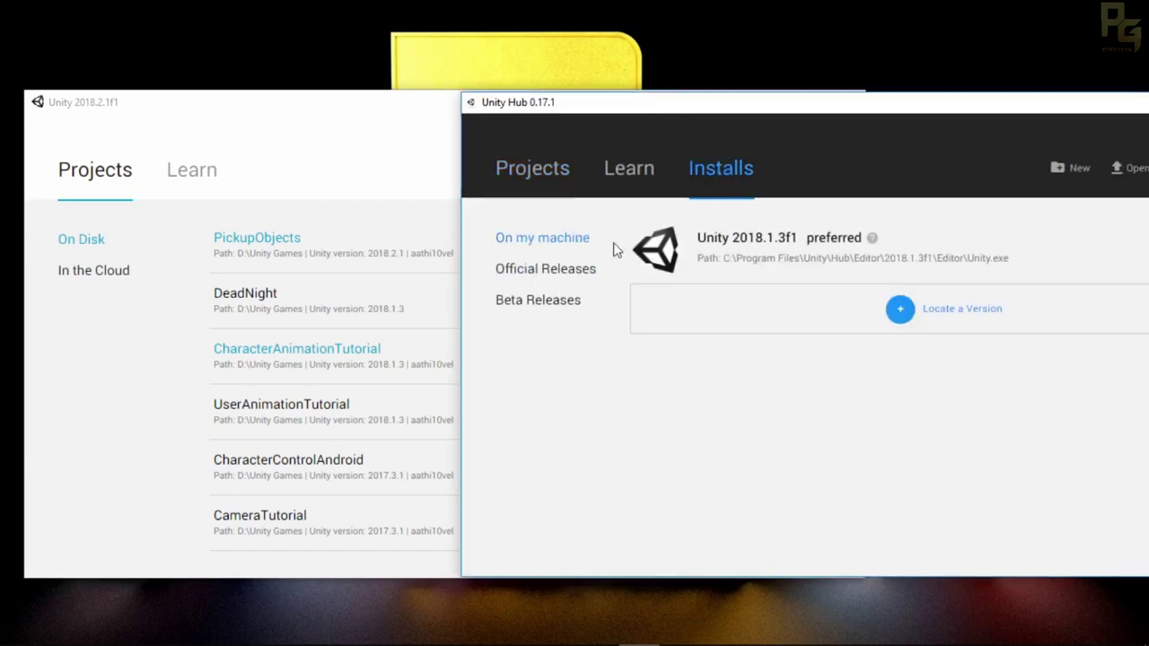
pyautogui.click(563, 279)
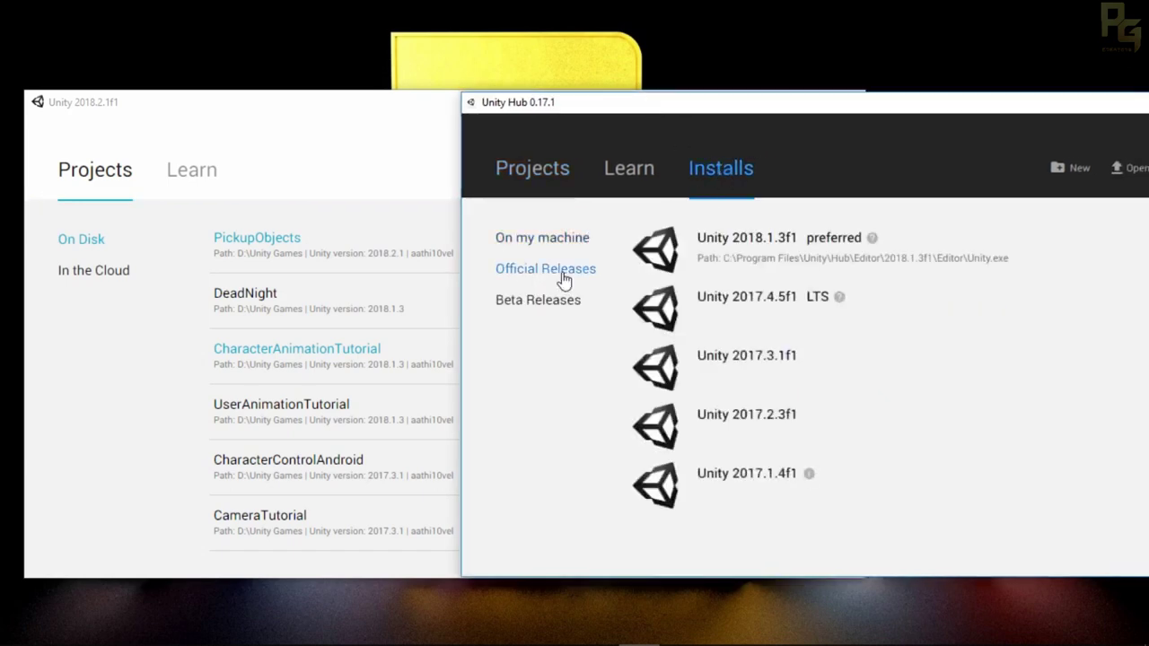
pyautogui.click(340, 125)
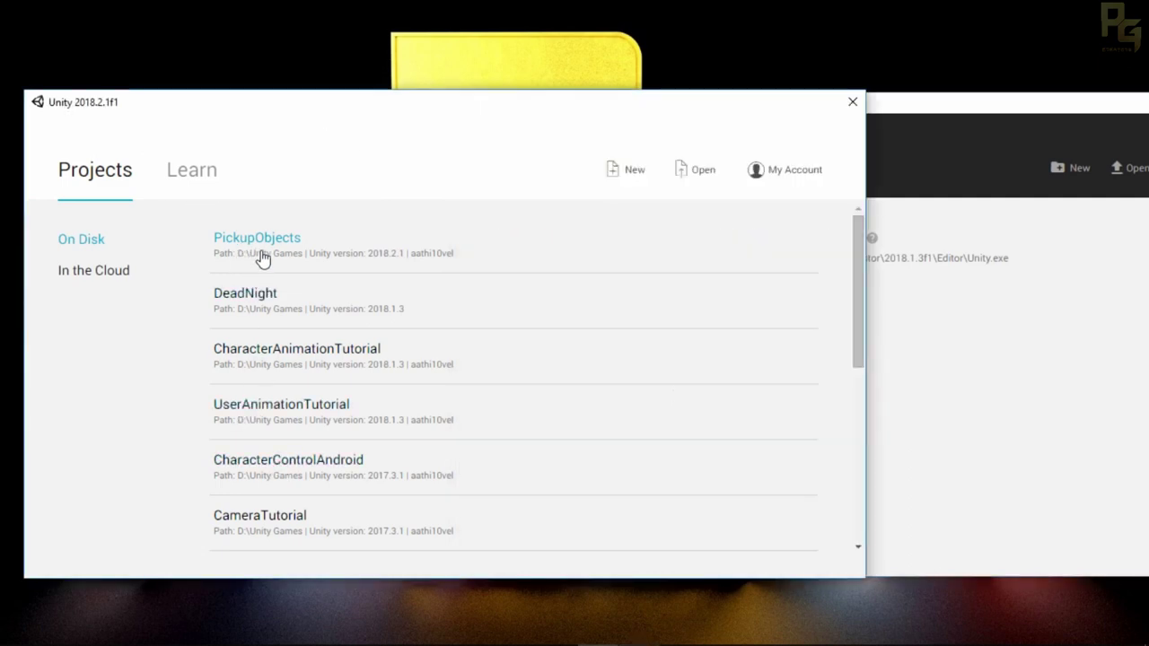
# Reposition the windows and minimise Unity Hub so only the launcher shows
pyautogui.moveTo(918, 111); pyautogui.dragTo(874, 112)
pyautogui.click(579, 132)
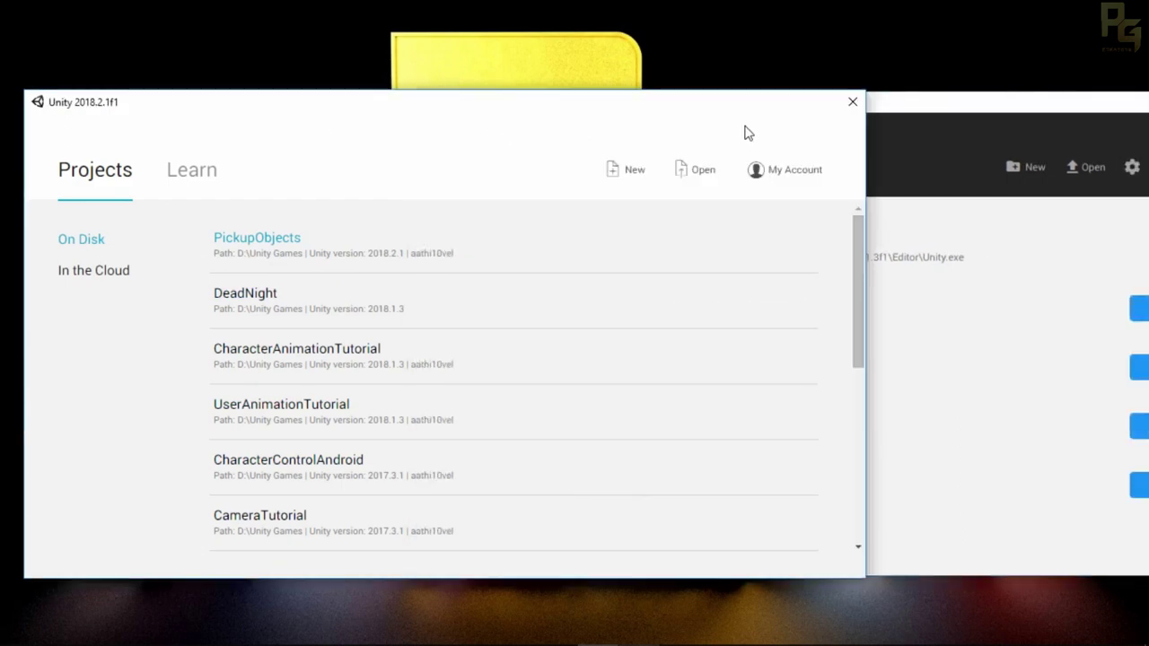
pyautogui.moveTo(328, 114); pyautogui.dragTo(377, 111)
pyautogui.click(551, 105)
pyautogui.click(975, 110)
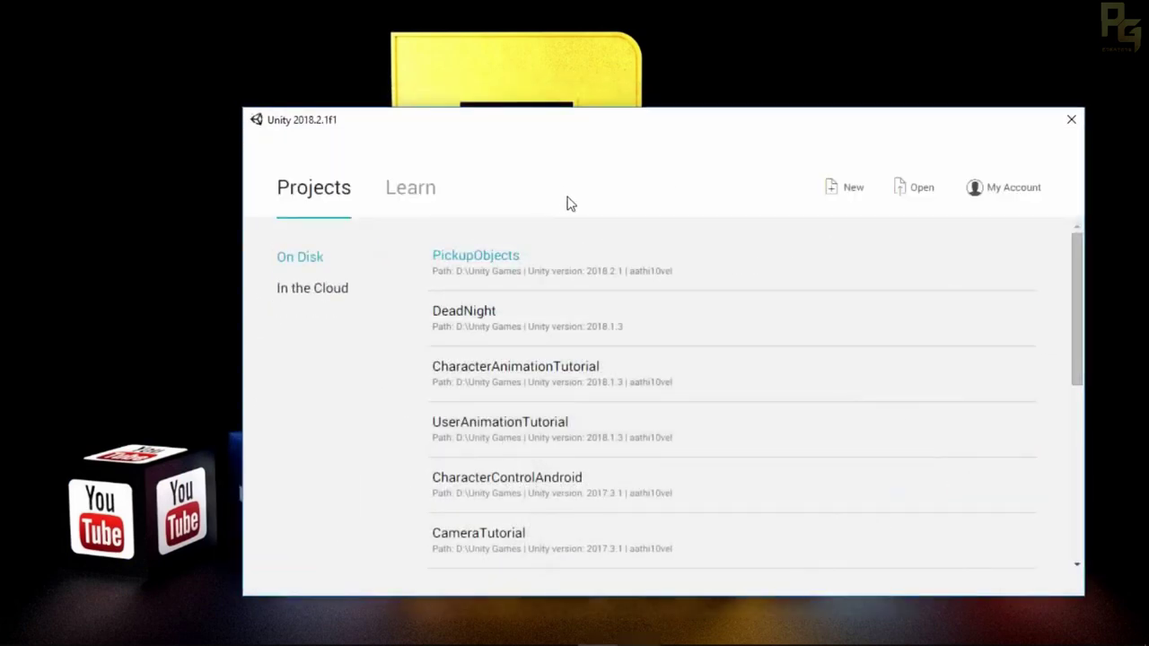
pyautogui.click(639, 635)
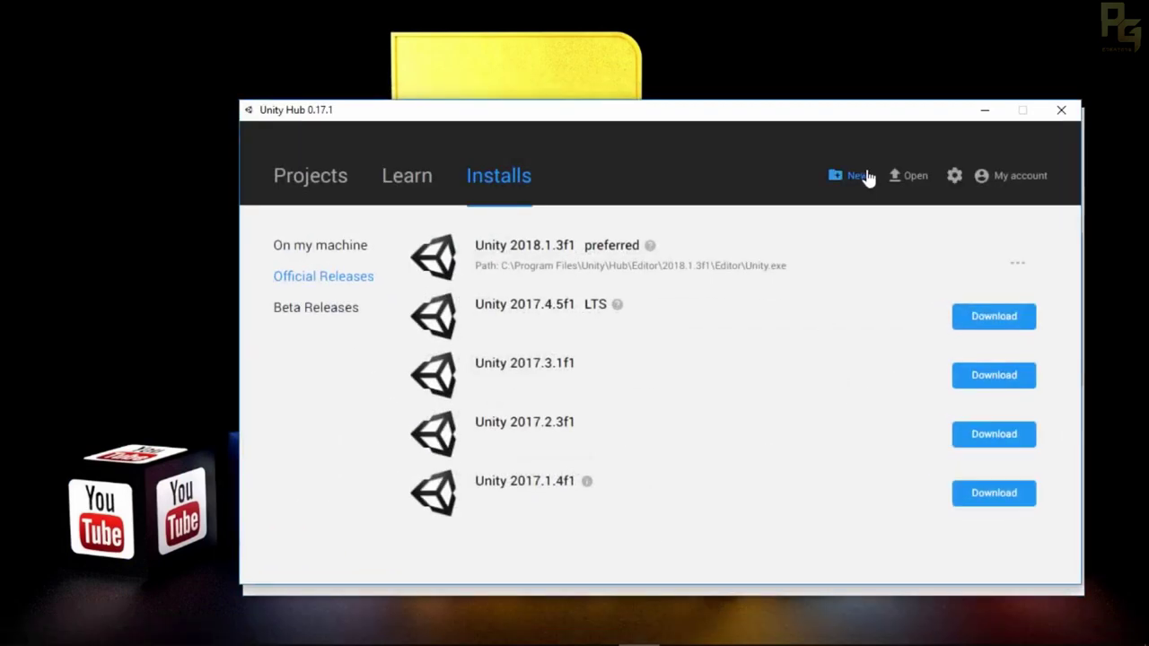
pyautogui.click(985, 110)
pyautogui.moveTo(805, 141); pyautogui.dragTo(726, 112)
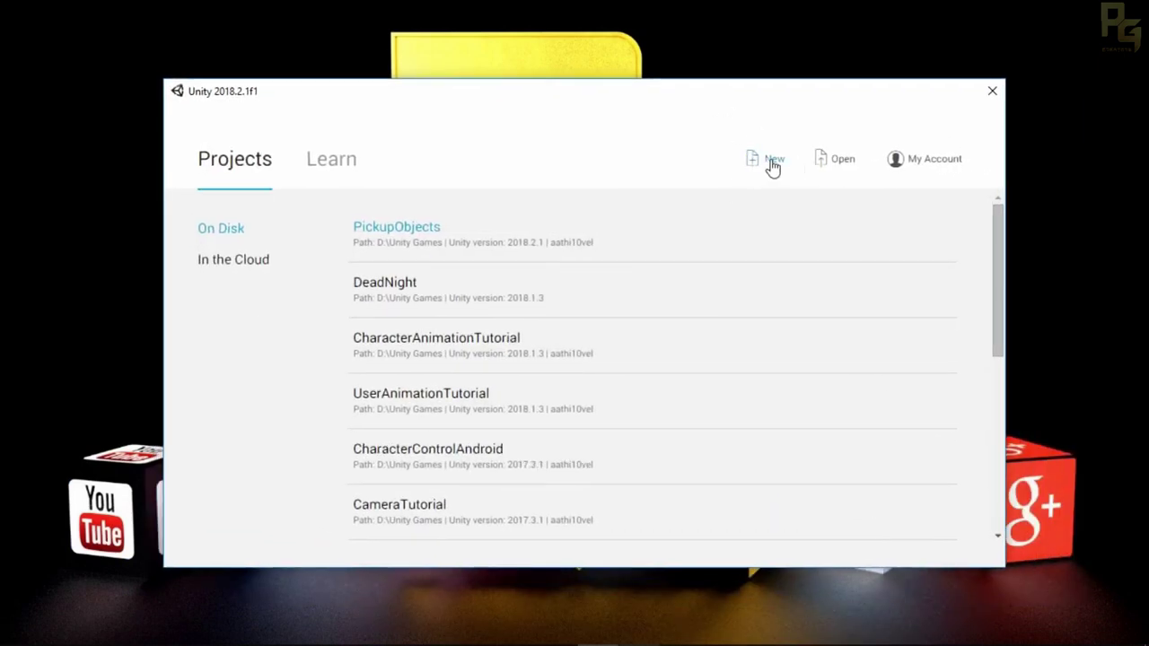
# Peek inside D:\Unity Games\MyFirstGame from Open, cancel, and start a new project
pyautogui.click(830, 160)
pyautogui.scroll(-2, 494, 321)
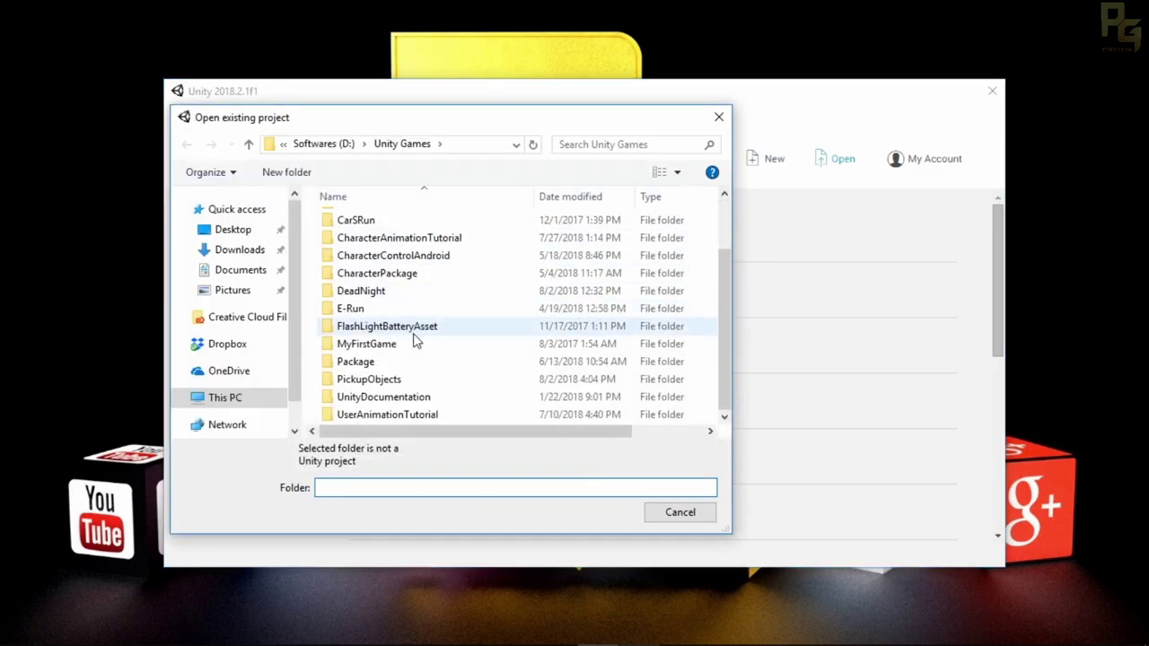
pyautogui.click(375, 345)
pyautogui.doubleClick(376, 345)
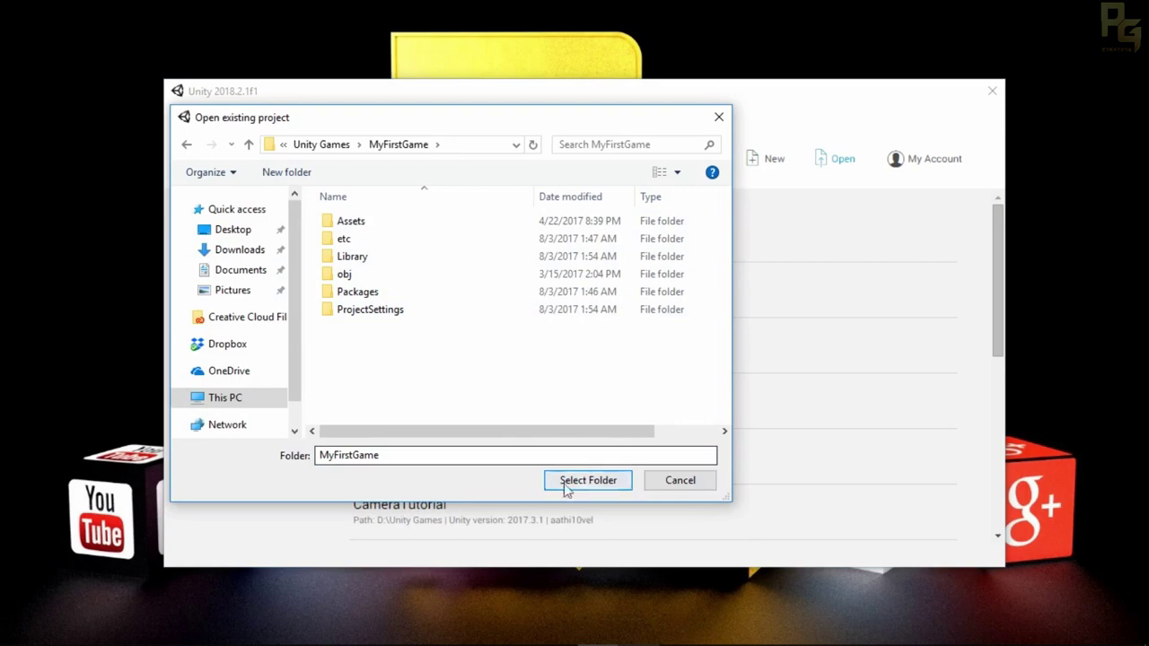
pyautogui.click(684, 481)
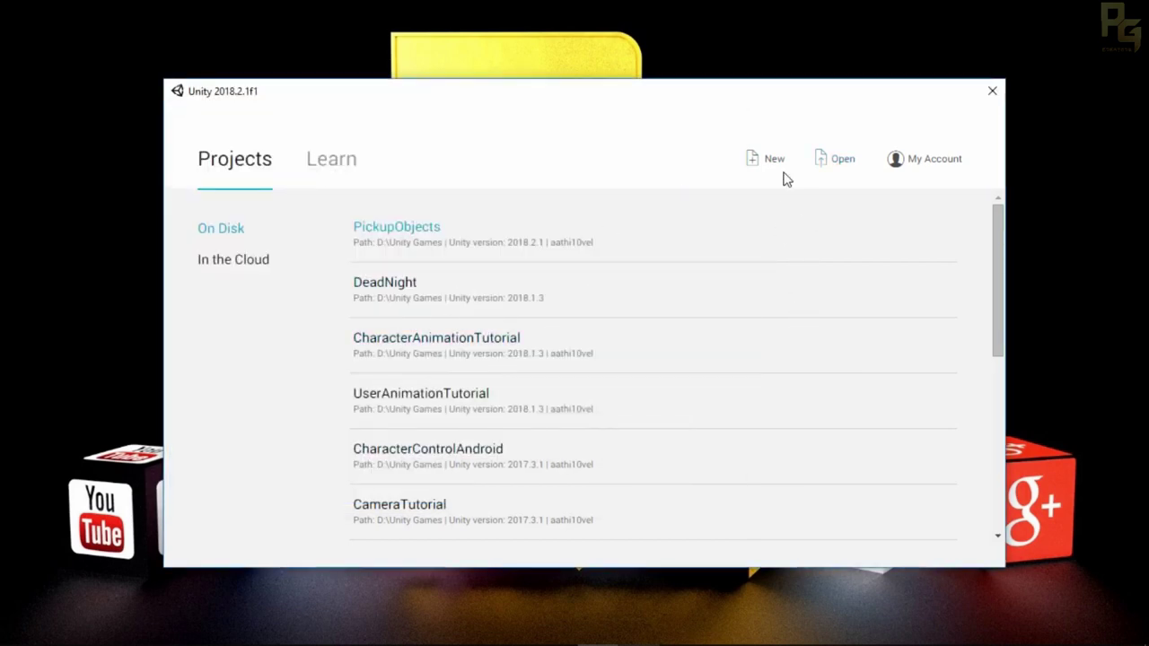
pyautogui.click(752, 162)
# Turn Unity Analytics off for the new project
pyautogui.click(459, 284)
pyautogui.hotkey('ctrl', 'a')
pyautogui.click(484, 355)
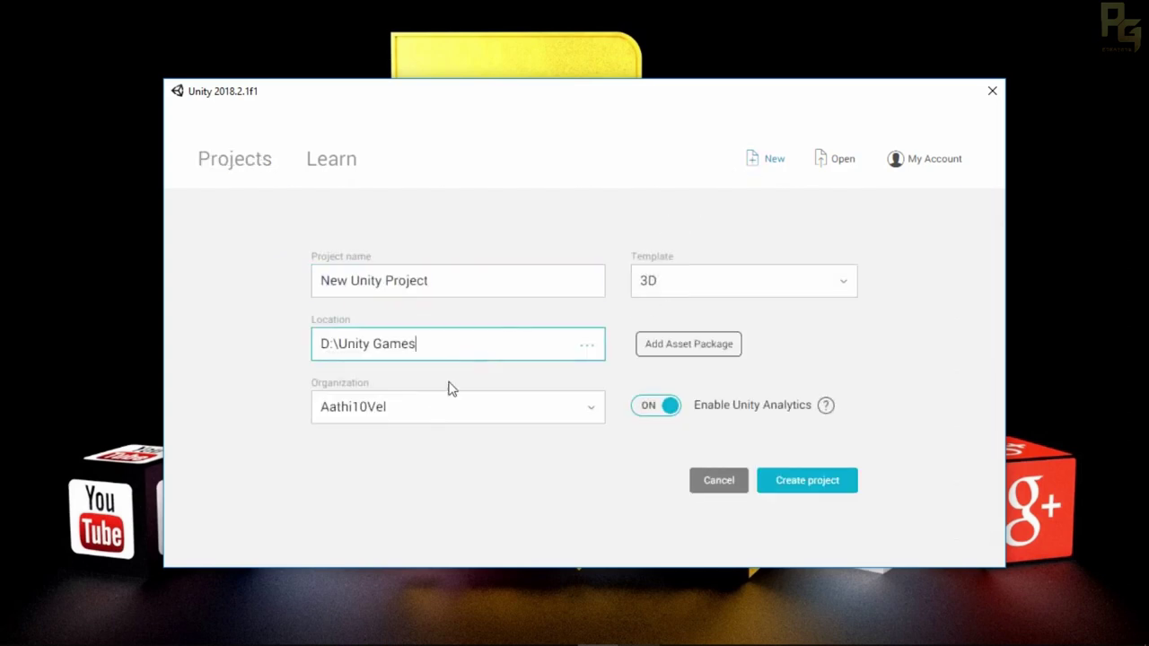
pyautogui.click(650, 418)
pyautogui.click(651, 415)
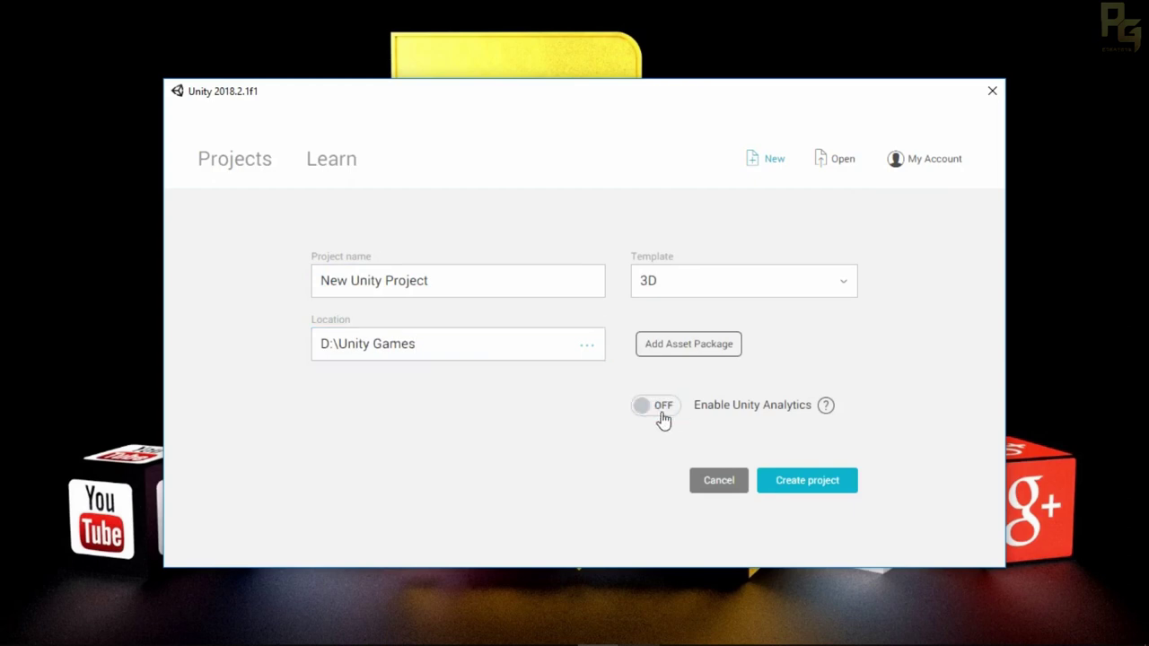
pyautogui.click(659, 414)
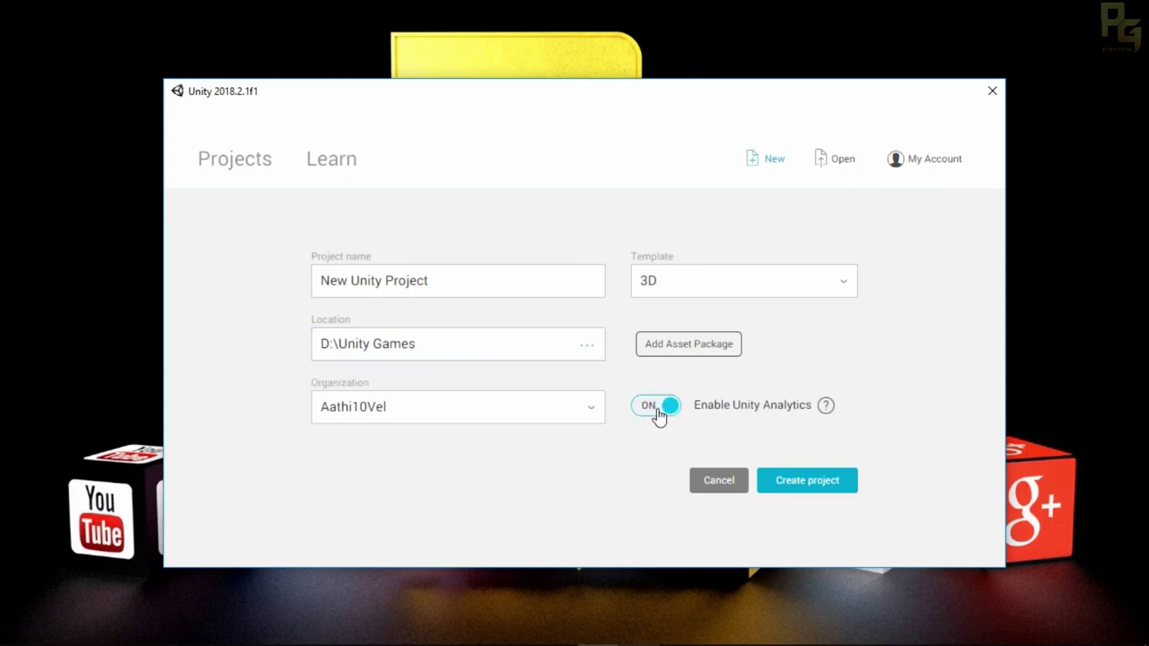
pyautogui.click(659, 414)
pyautogui.click(661, 415)
pyautogui.click(655, 407)
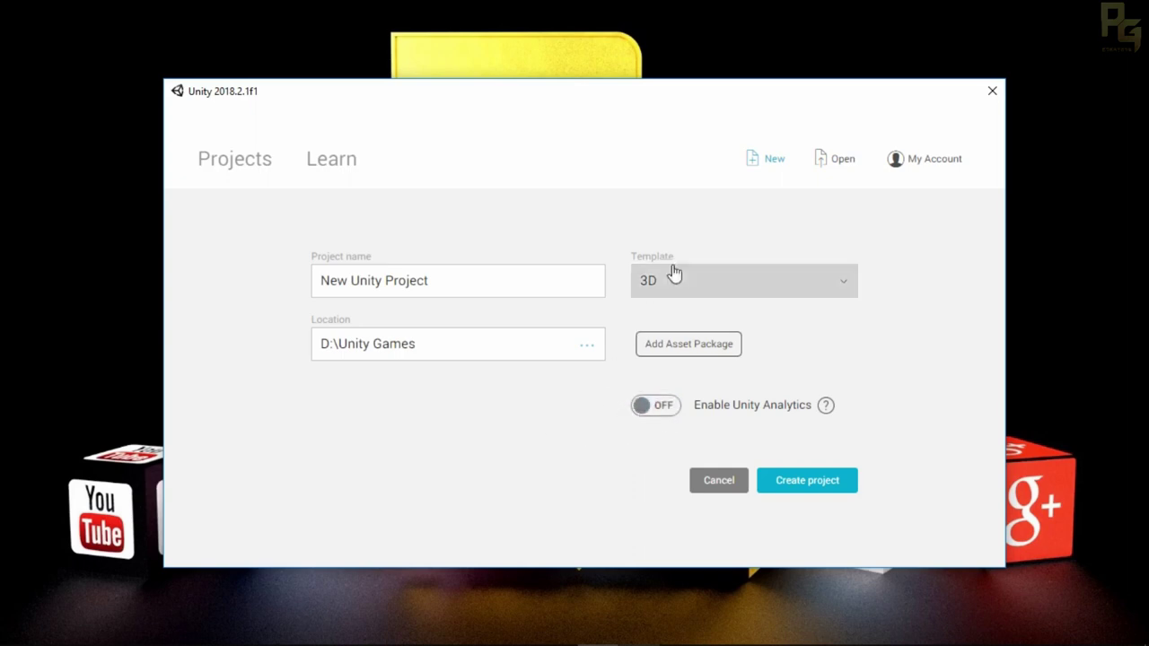
# Name the project Tutorial Basics and check the location folder, closing the chooser unchanged
pyautogui.click(454, 281)
pyautogui.moveTo(454, 281); pyautogui.dragTo(308, 291)
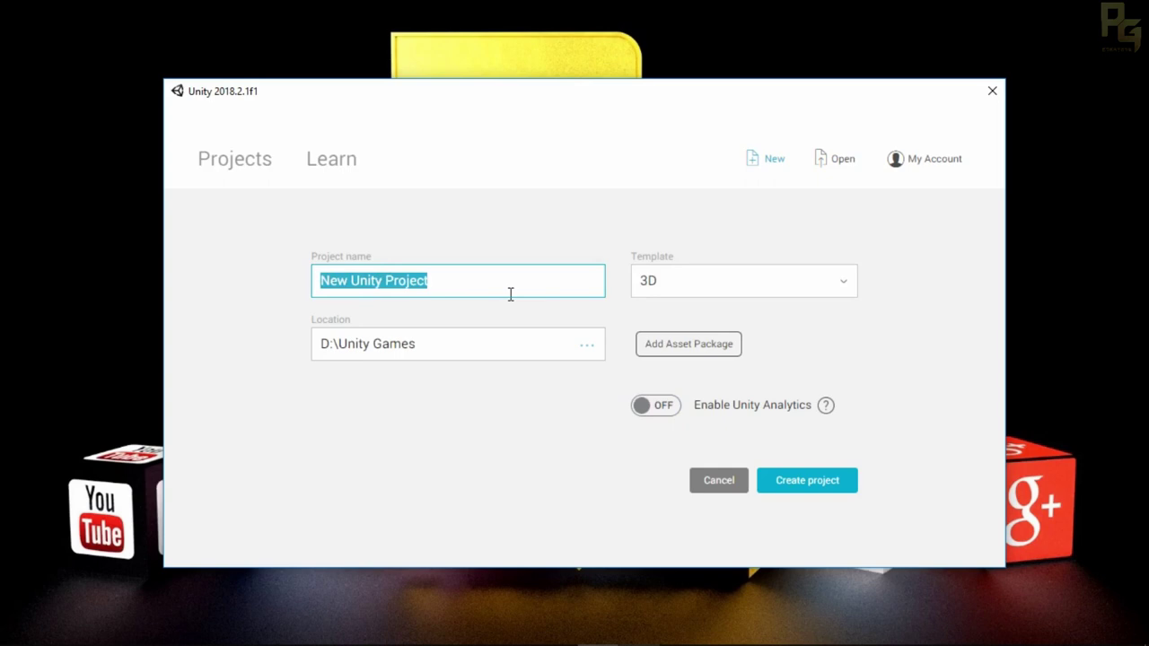
pyautogui.write('Tutr')
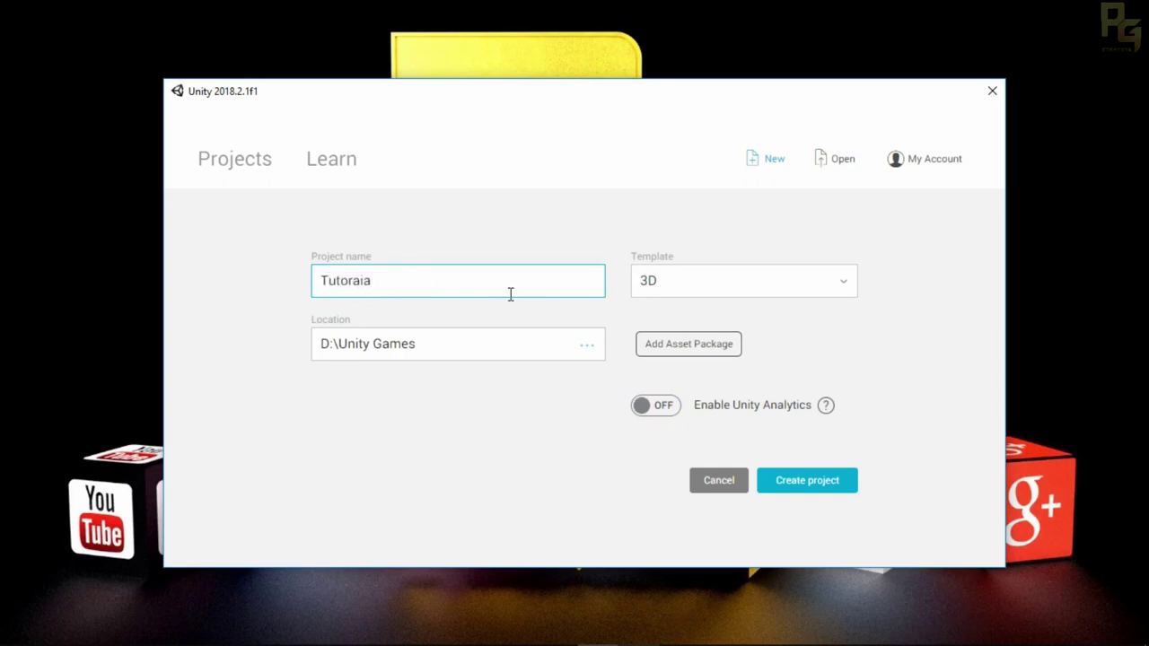
pyautogui.write('rial Basics')
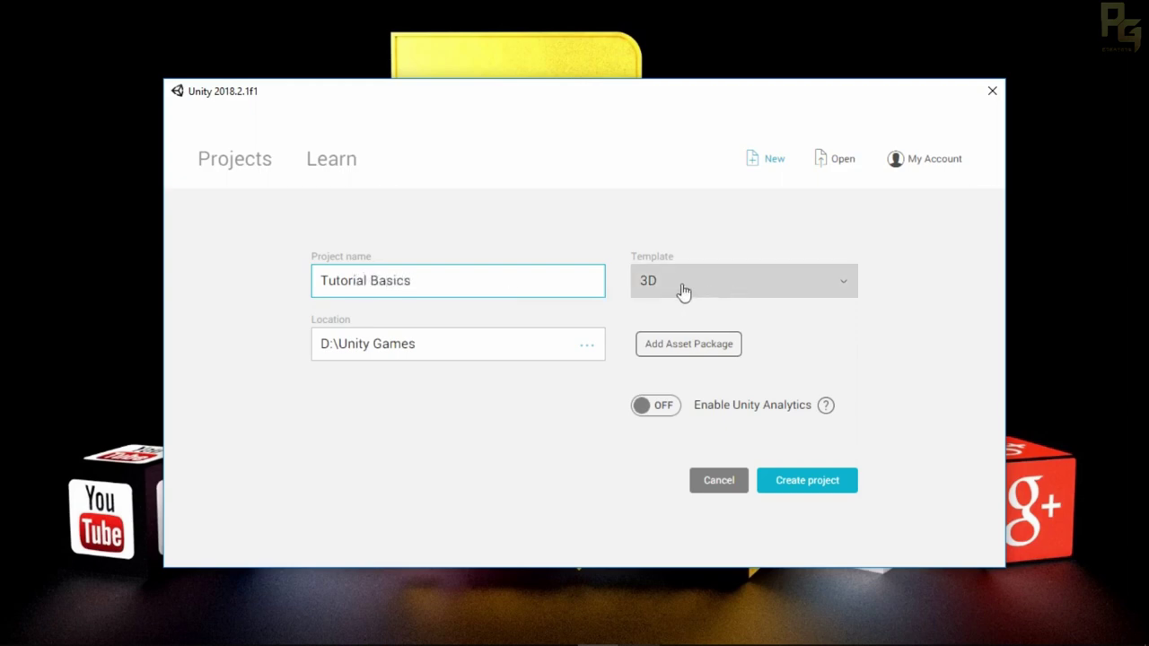
pyautogui.click(472, 346)
pyautogui.click(585, 345)
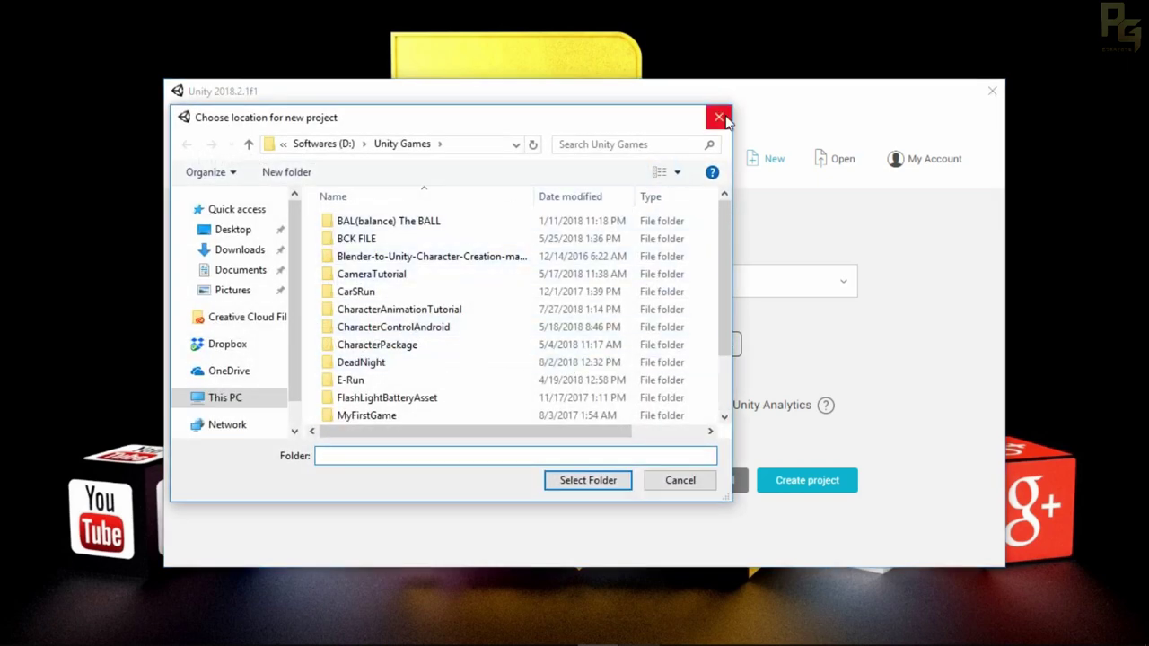
pyautogui.click(719, 116)
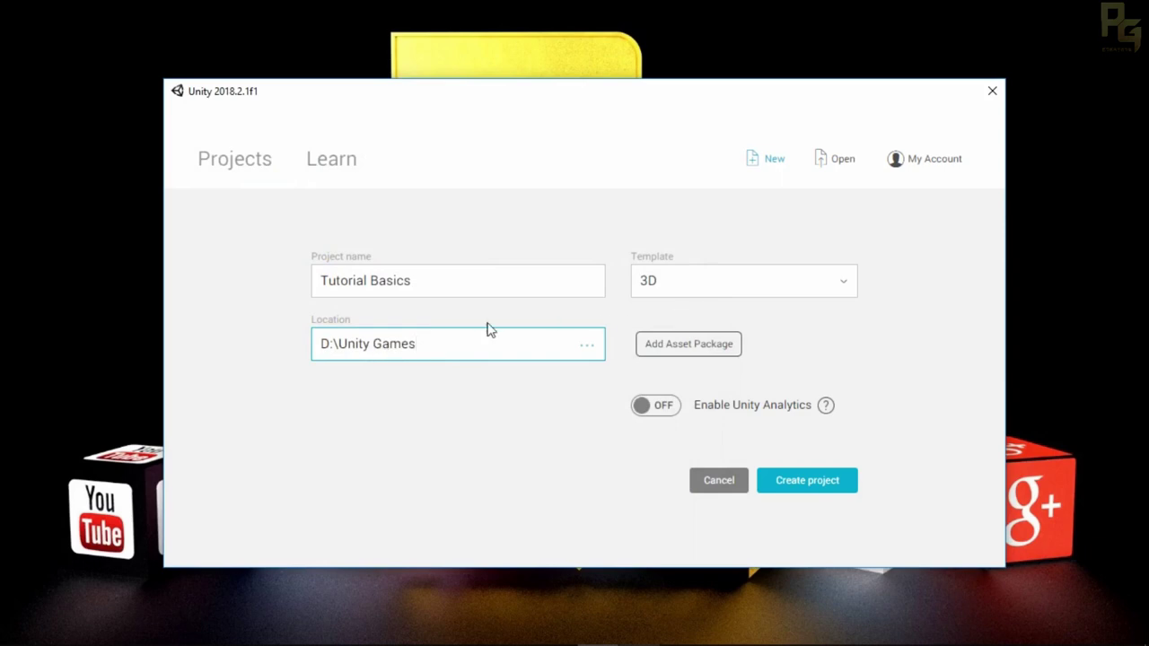
pyautogui.click(845, 282)
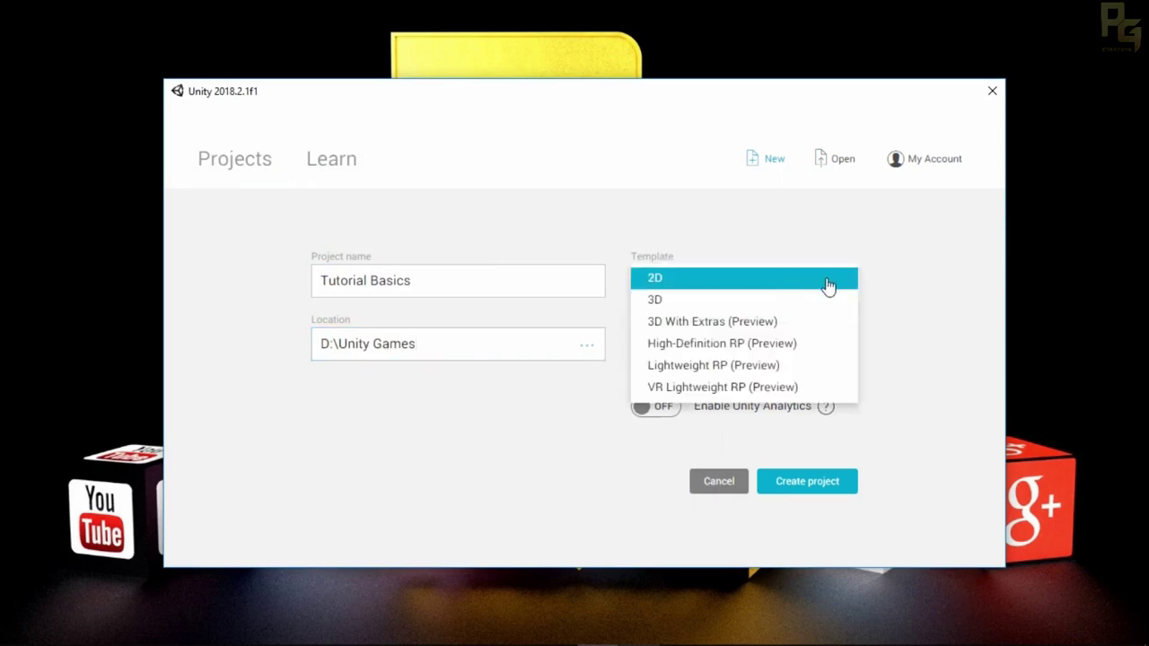
pyautogui.click(655, 282)
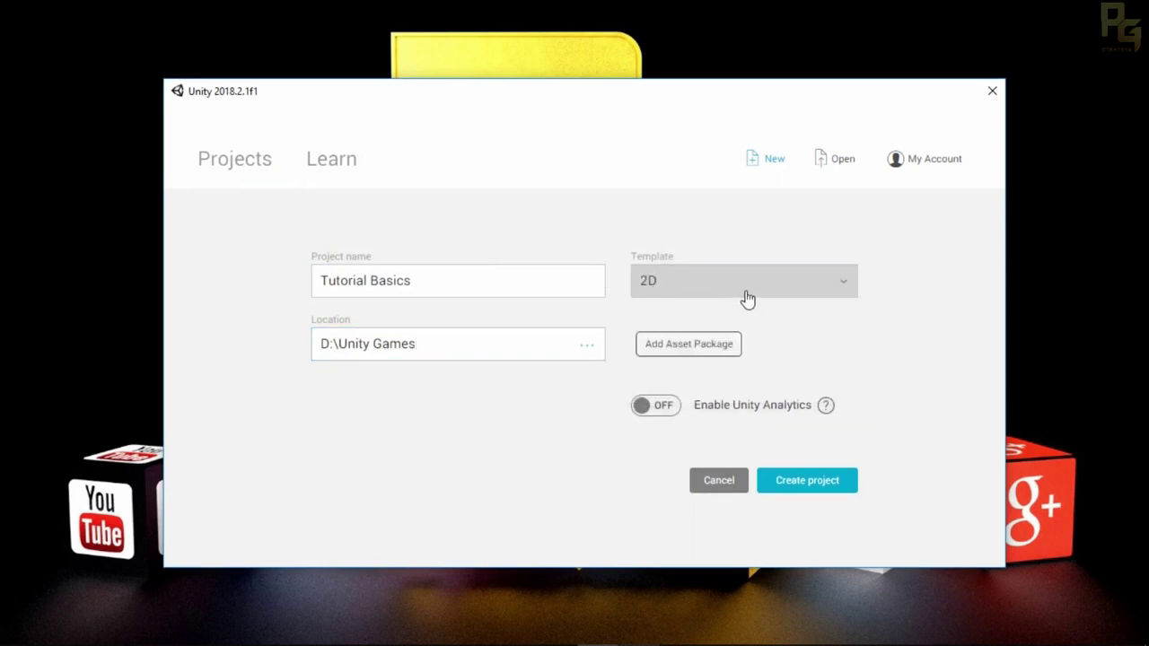
pyautogui.click(747, 298)
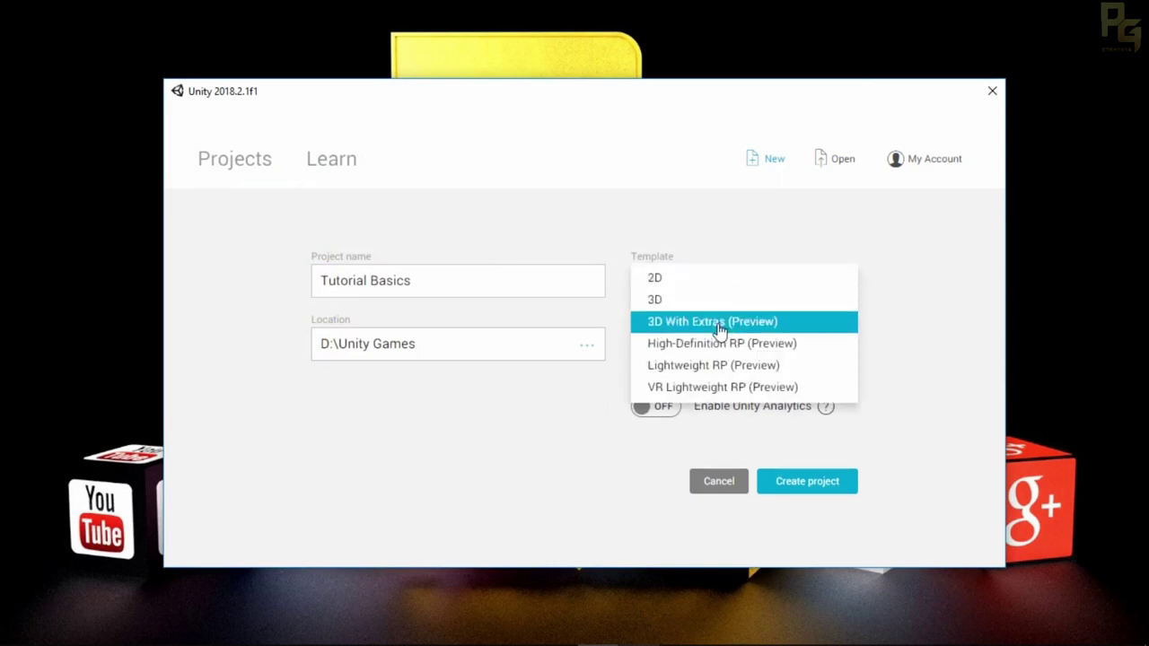
pyautogui.click(710, 300)
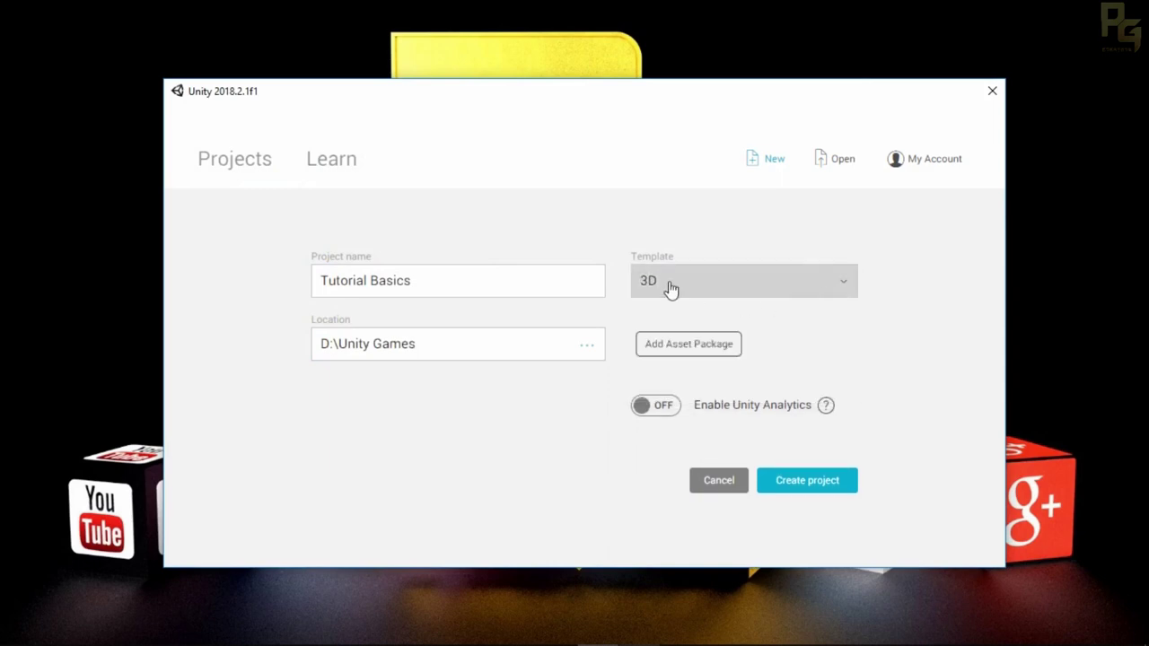
pyautogui.click(758, 297)
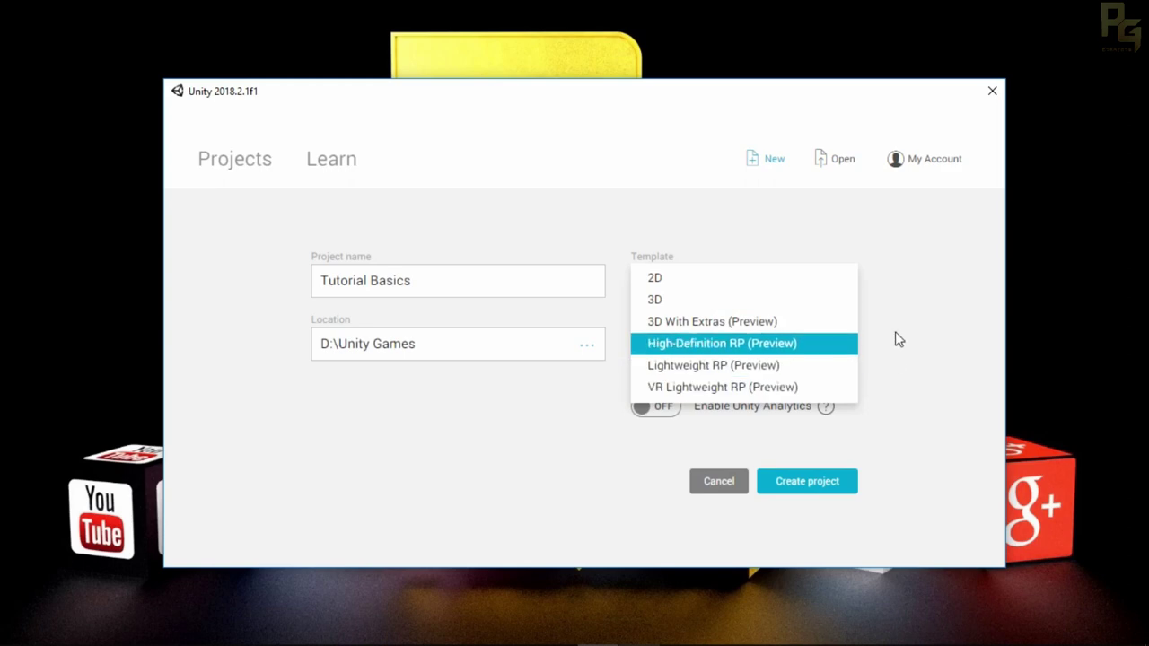
pyautogui.click(765, 289)
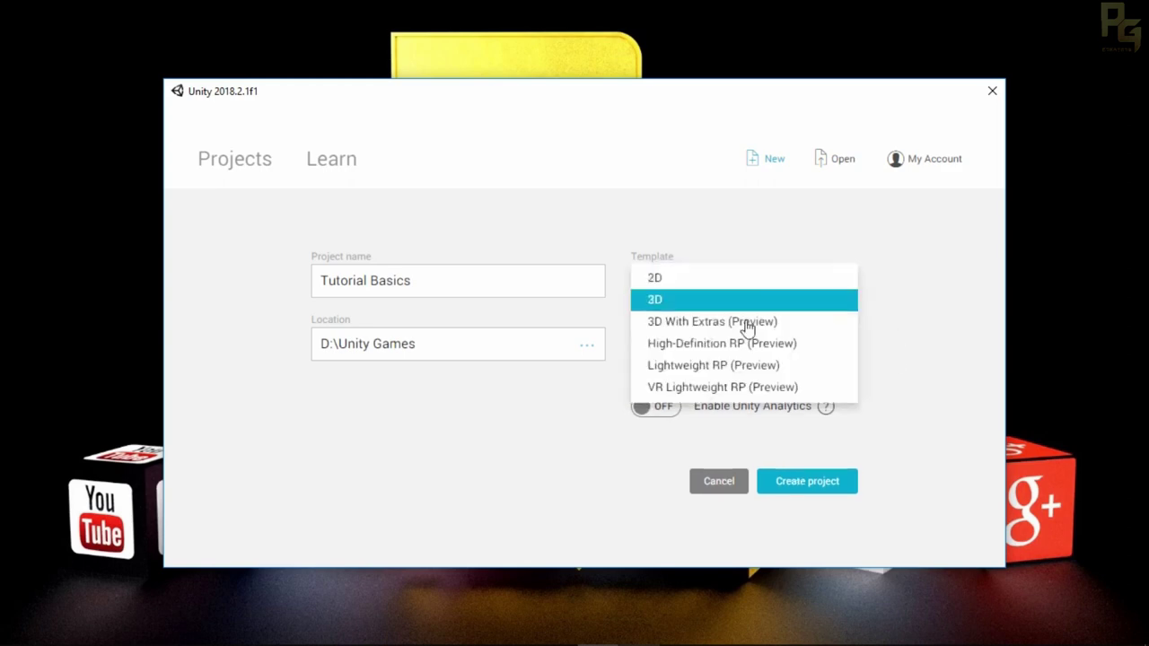
pyautogui.click(902, 327)
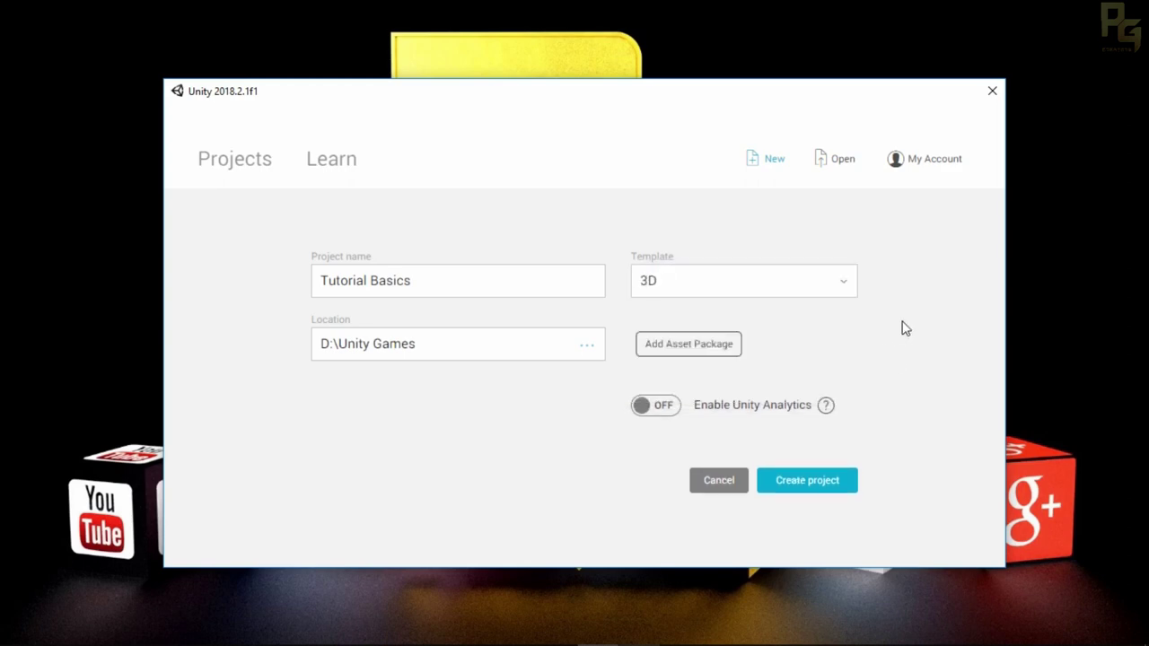
pyautogui.click(752, 295)
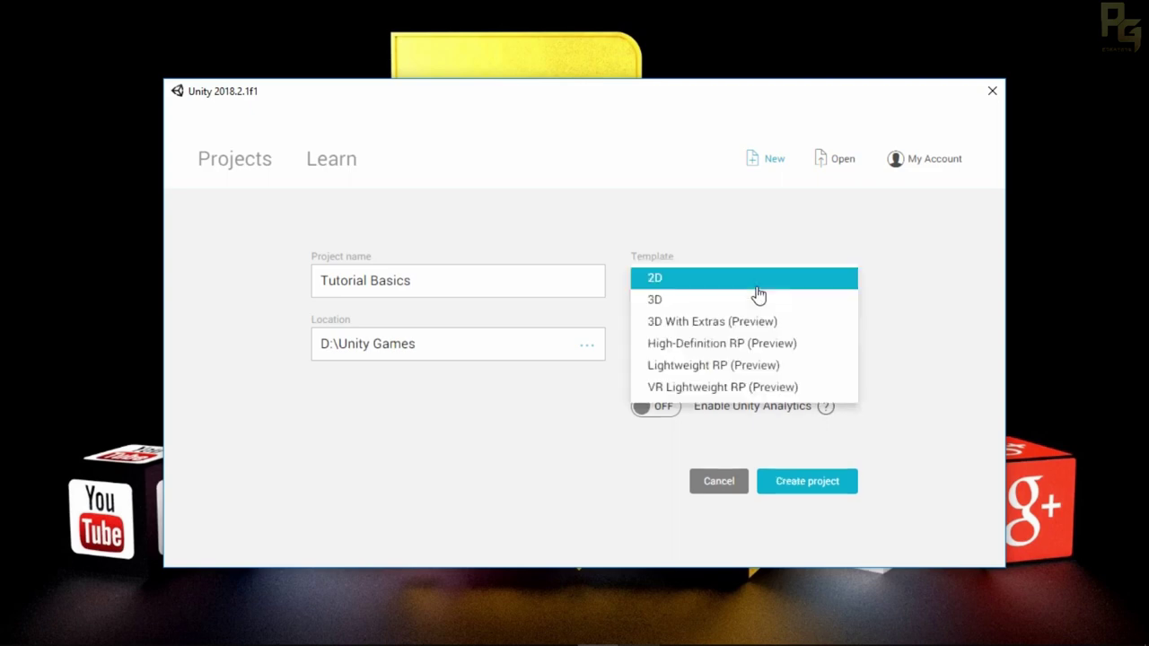
pyautogui.click(678, 301)
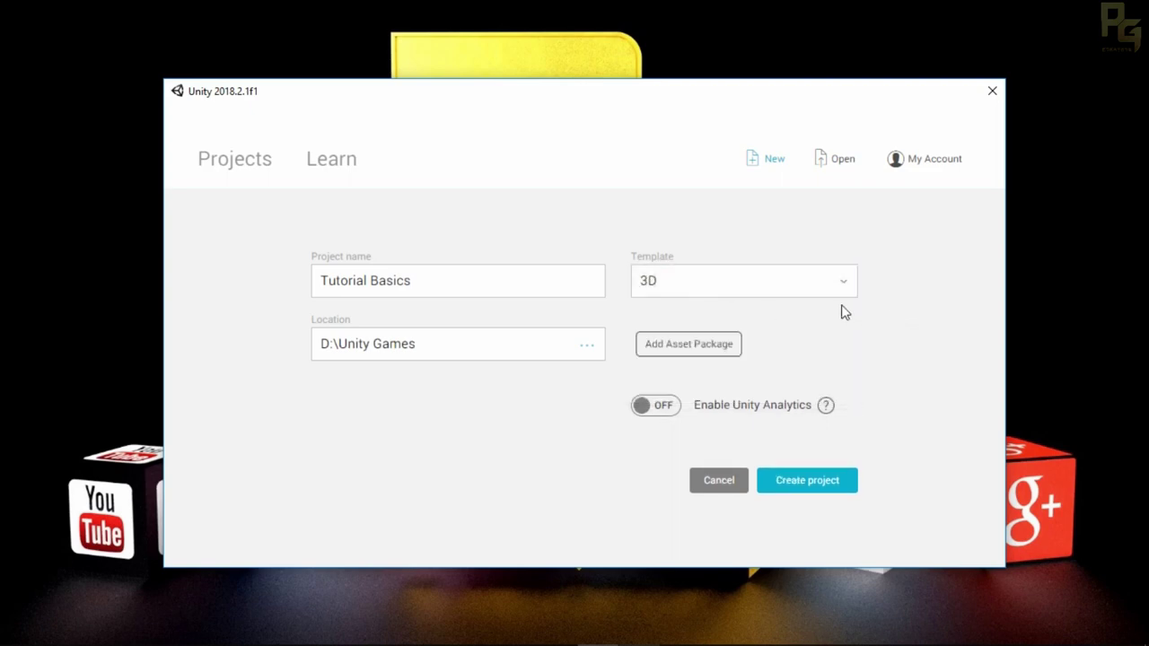
pyautogui.click(718, 286)
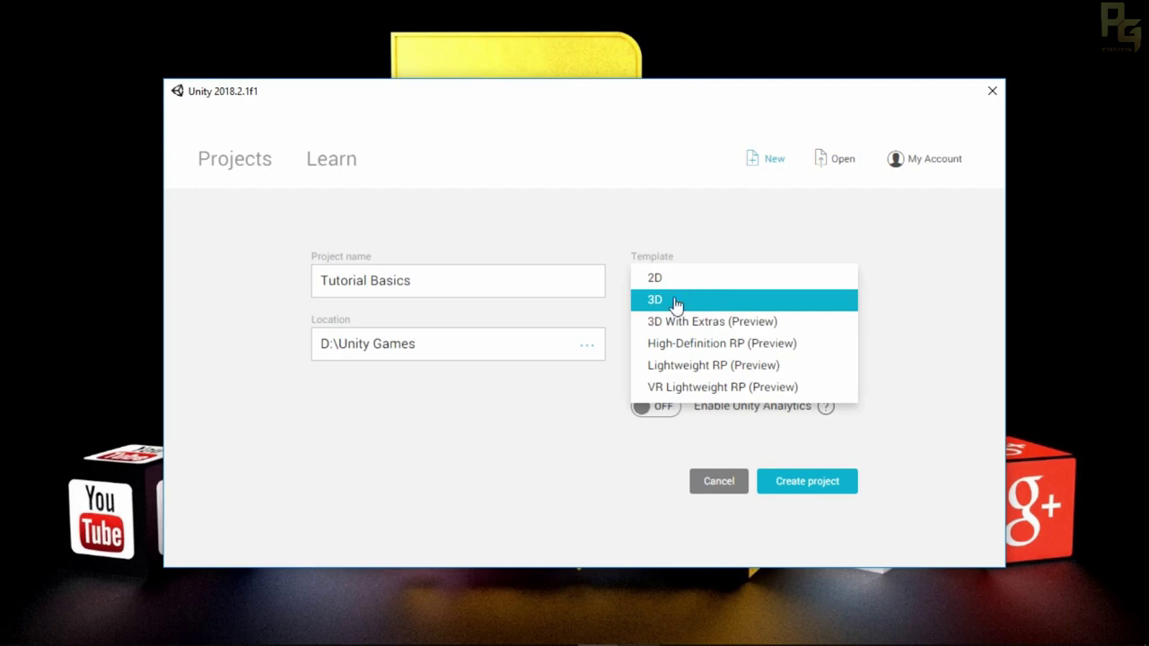
pyautogui.click(675, 302)
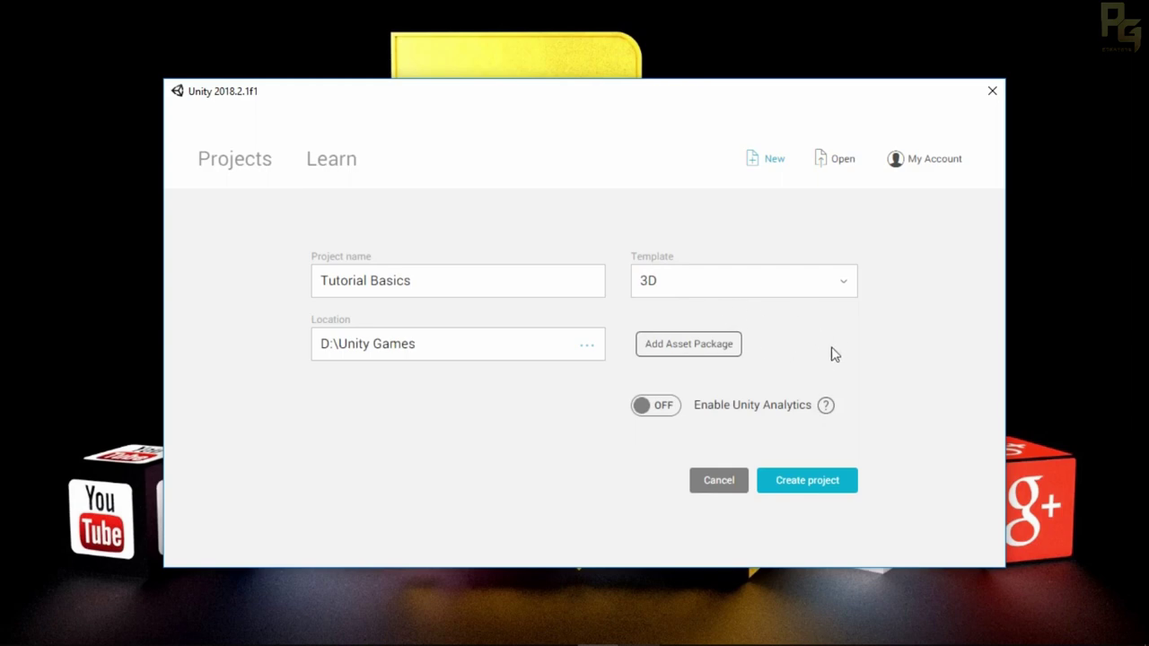
pyautogui.click(719, 345)
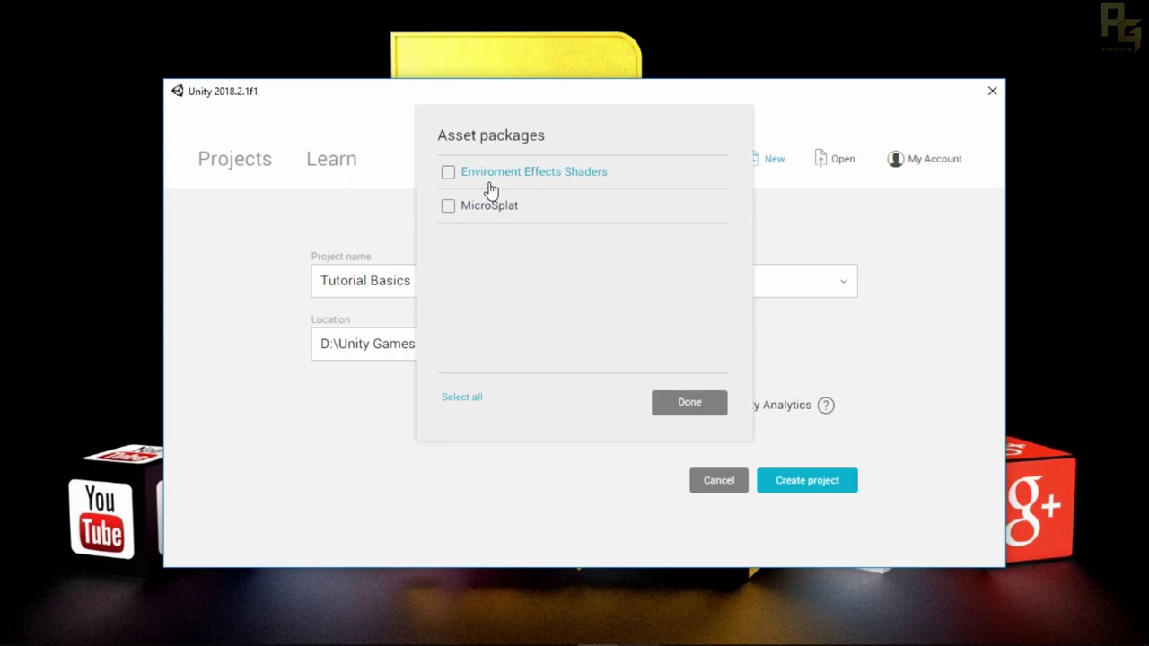
pyautogui.click(462, 401)
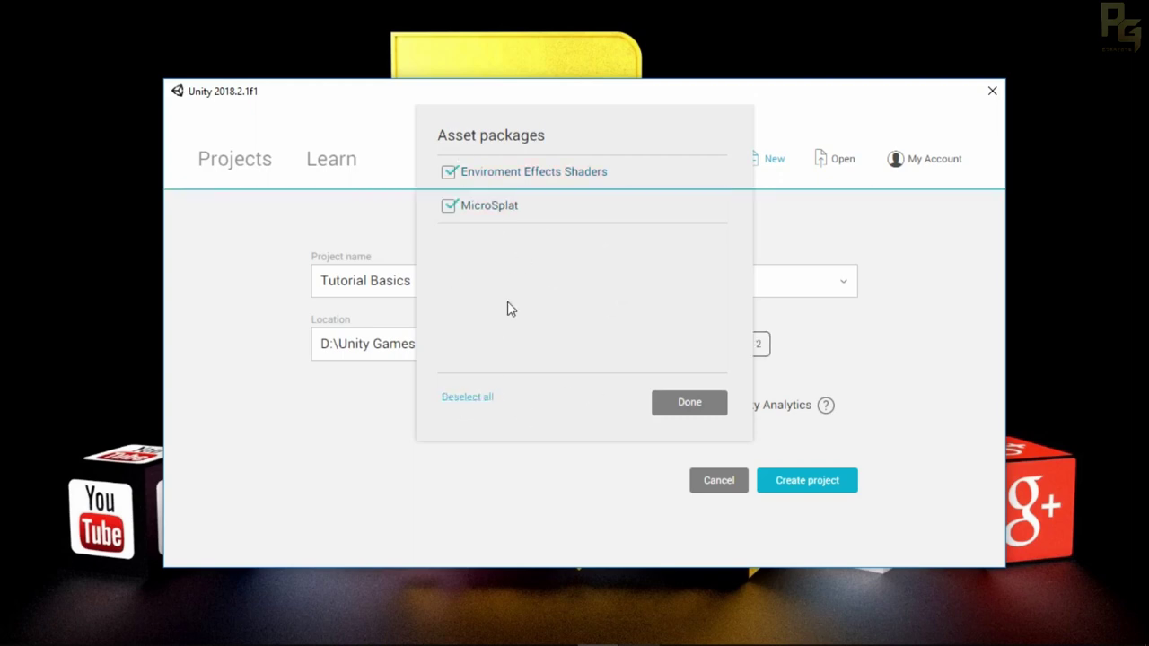
pyautogui.click(451, 396)
pyautogui.click(449, 175)
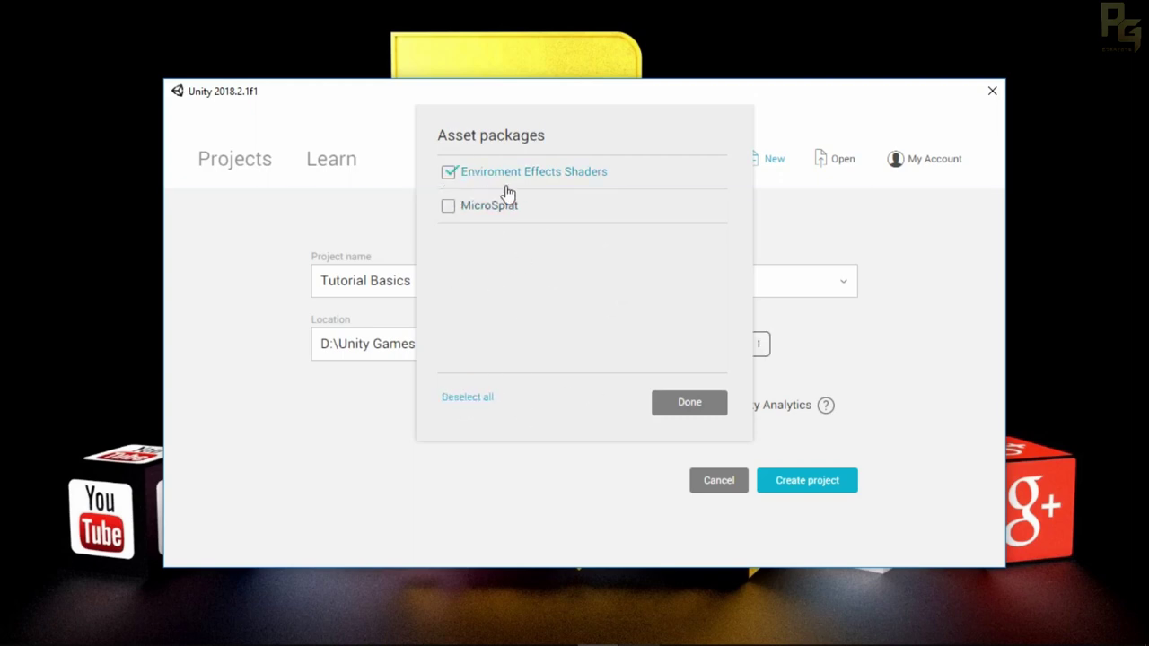
pyautogui.click(451, 177)
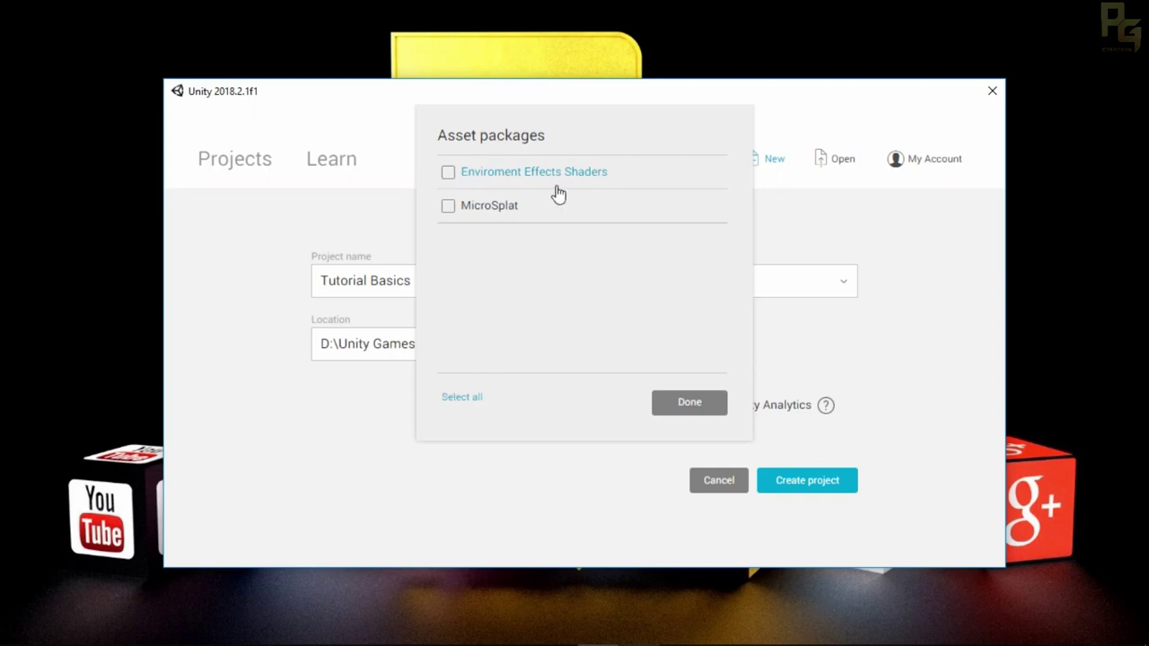
pyautogui.click(688, 403)
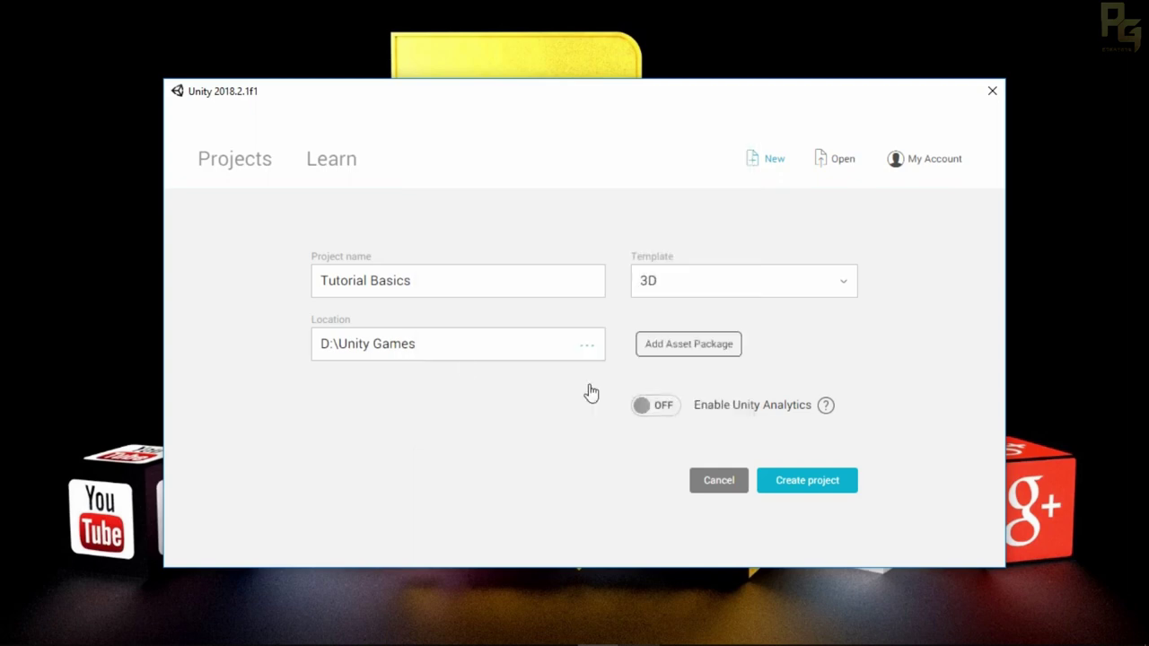
# Enable Unity Analytics under the account's own organization and create the 3D Tutorial Basics project
pyautogui.click(661, 409)
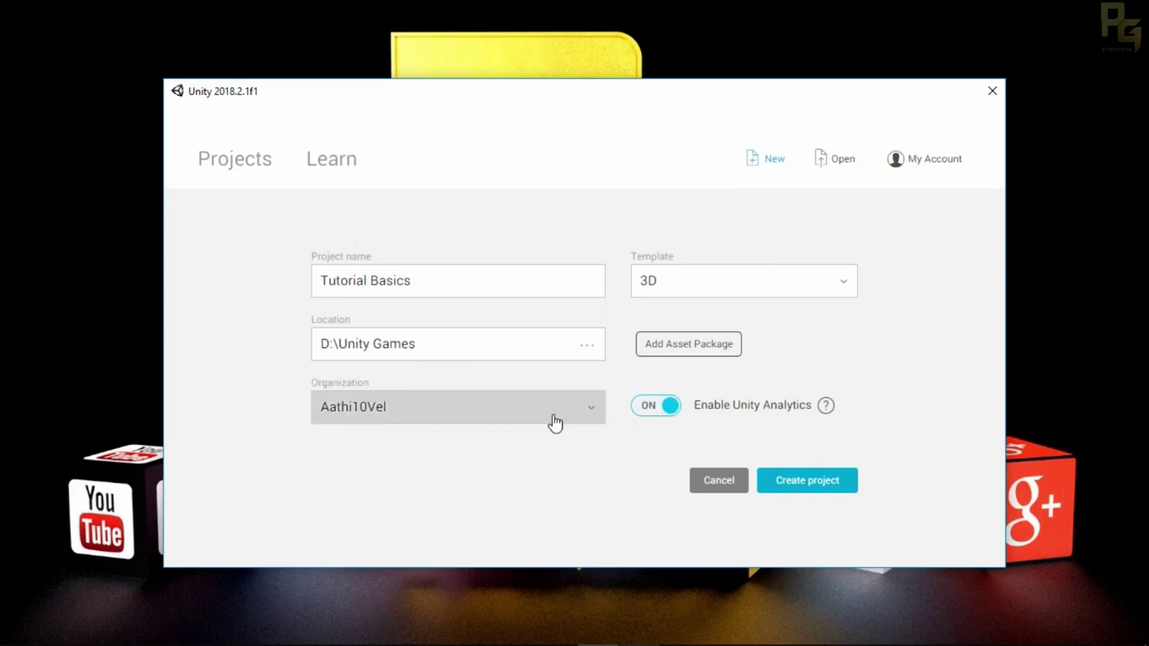
pyautogui.click(585, 415)
pyautogui.click(364, 430)
pyautogui.click(503, 423)
pyautogui.click(440, 409)
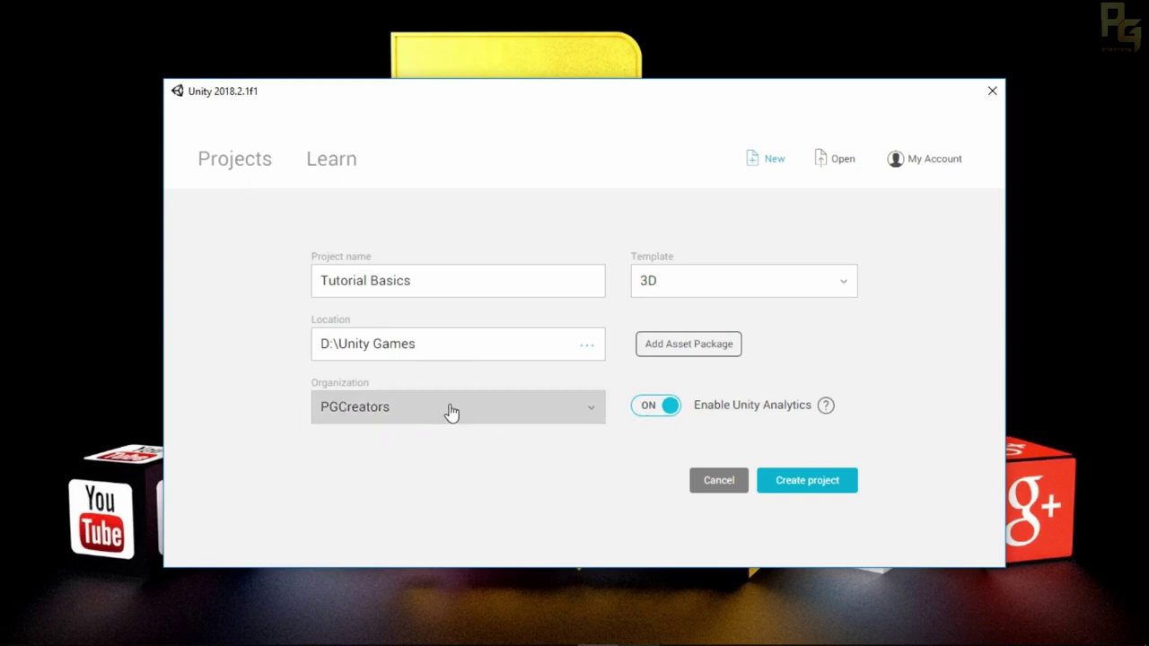
pyautogui.click(452, 416)
pyautogui.click(591, 431)
pyautogui.click(669, 415)
pyautogui.click(654, 413)
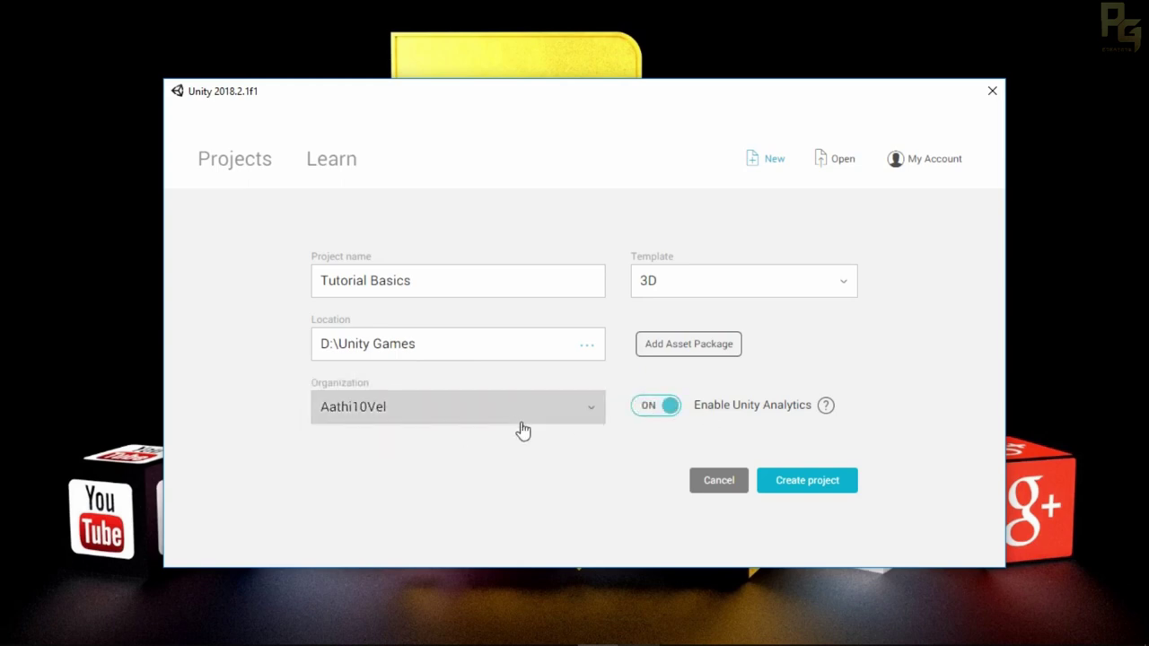
pyautogui.click(806, 485)
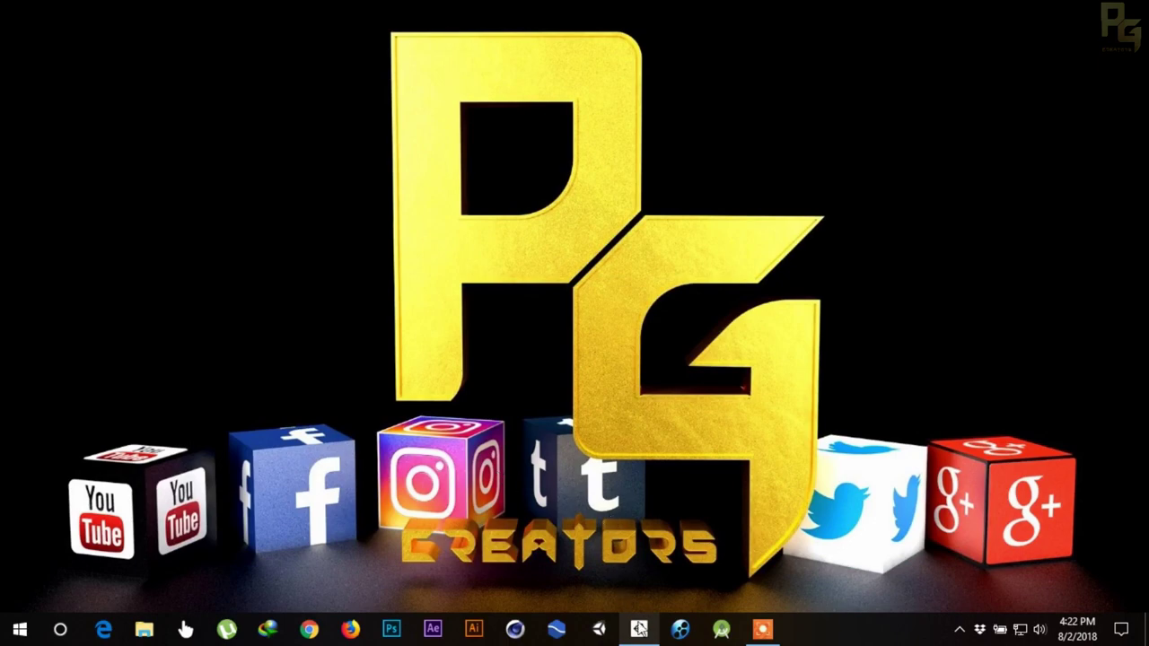
# Bring up Unity Hub, back out of a new project, and return to its on-disk projects list
pyautogui.click(640, 630)
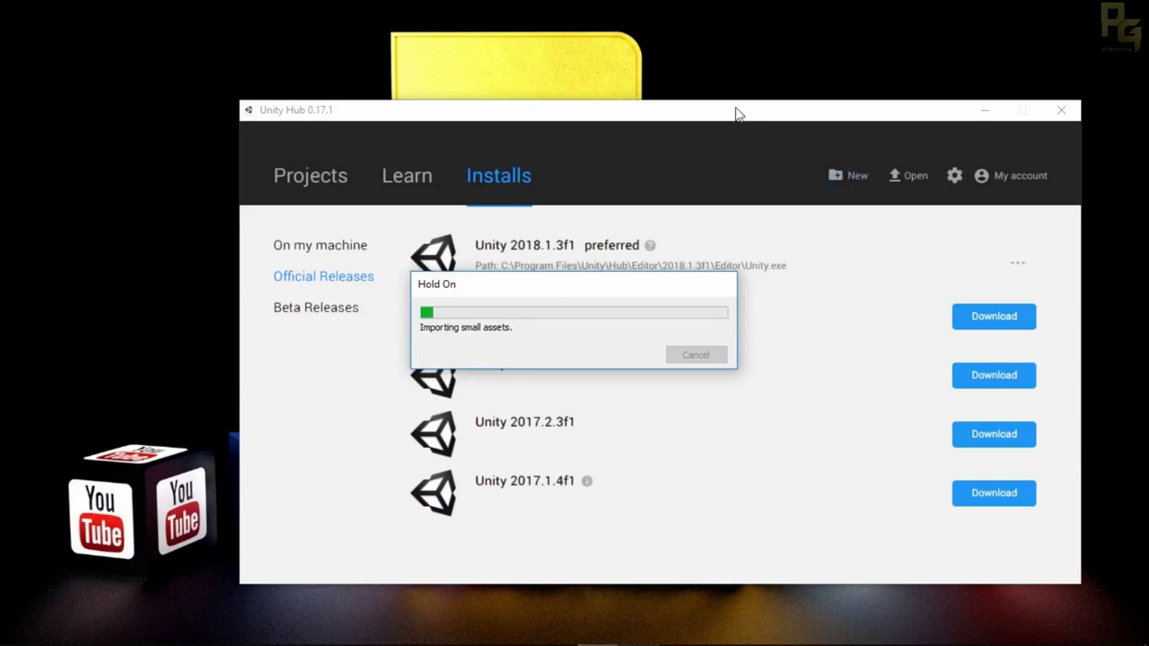
pyautogui.moveTo(736, 113); pyautogui.dragTo(694, 105)
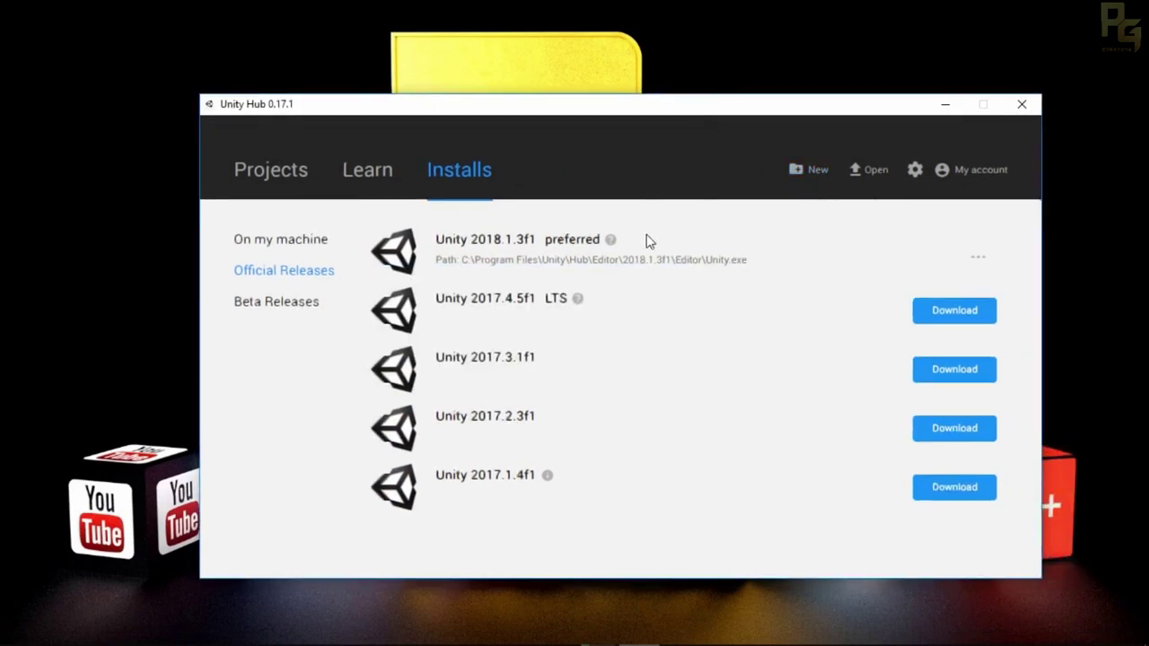
pyautogui.click(802, 169)
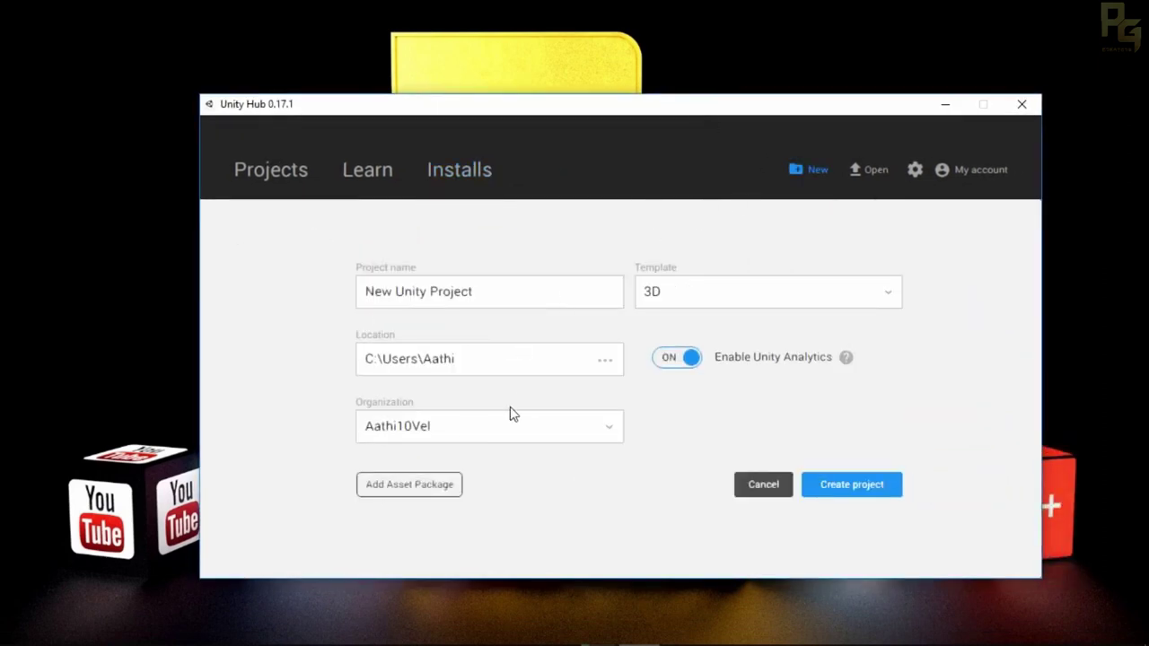
pyautogui.click(760, 485)
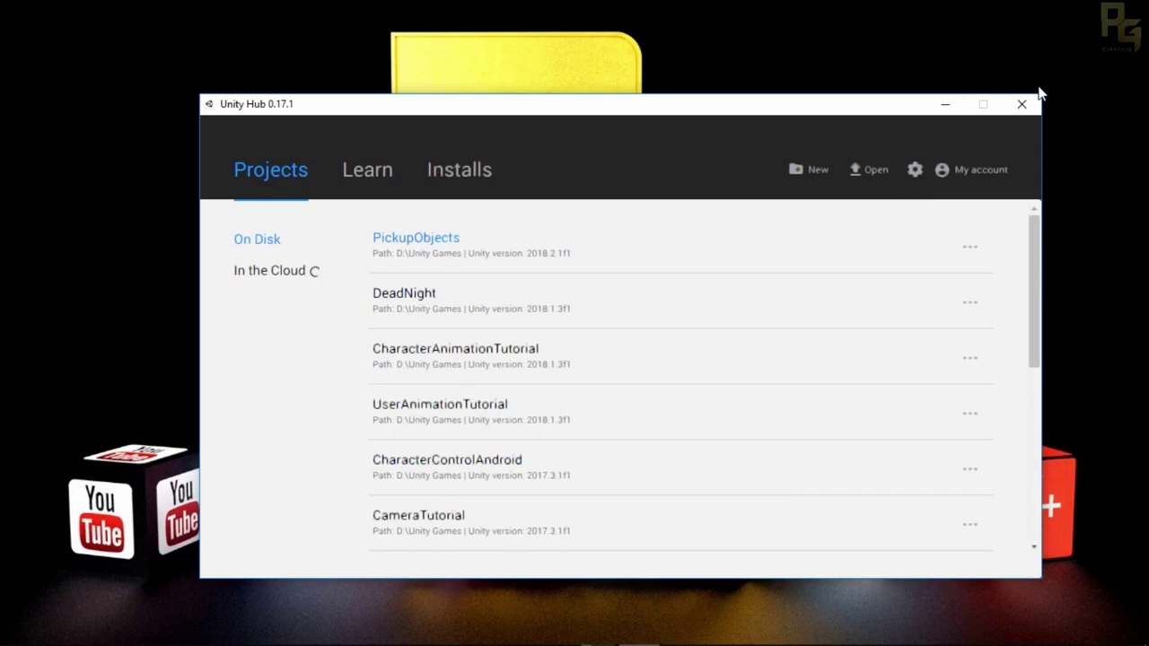
pyautogui.click(945, 104)
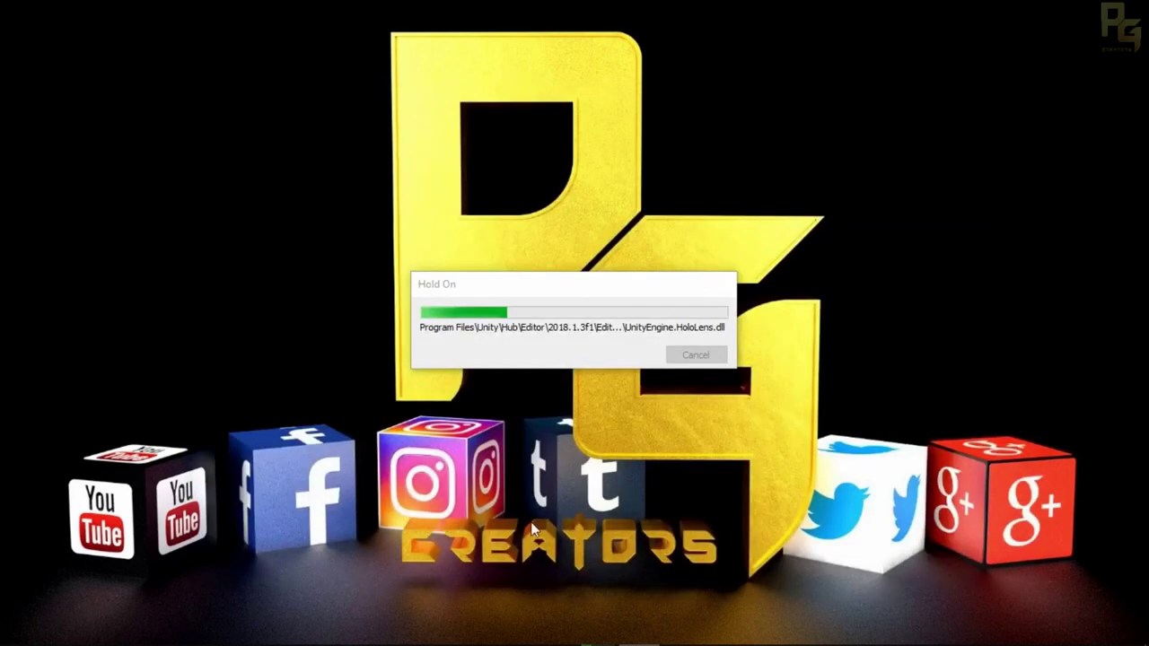
pyautogui.moveTo(597, 639)
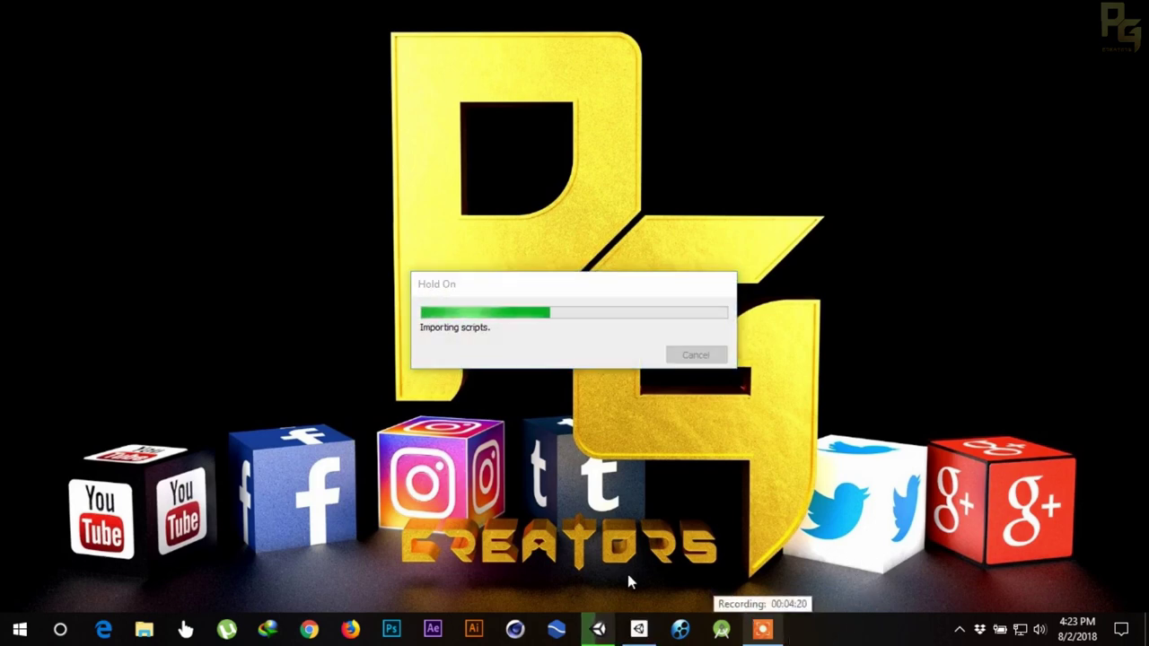
pyautogui.click(633, 632)
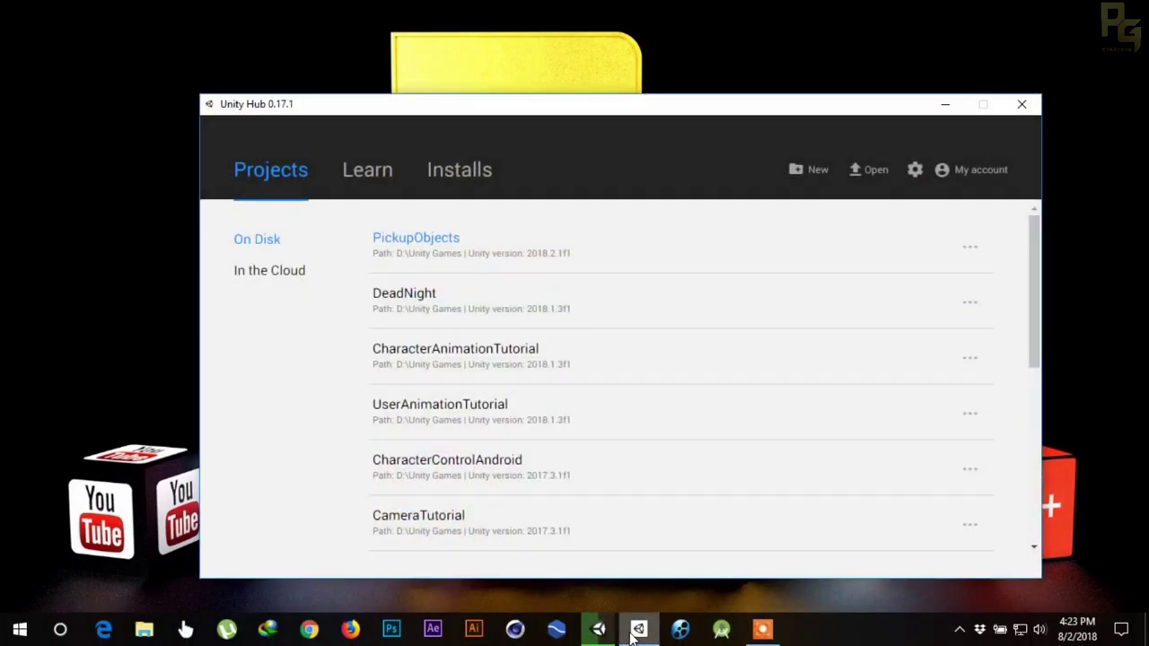
# Review installed and official versions, then cancel Locate a Version without adding an editor
pyautogui.click(478, 193)
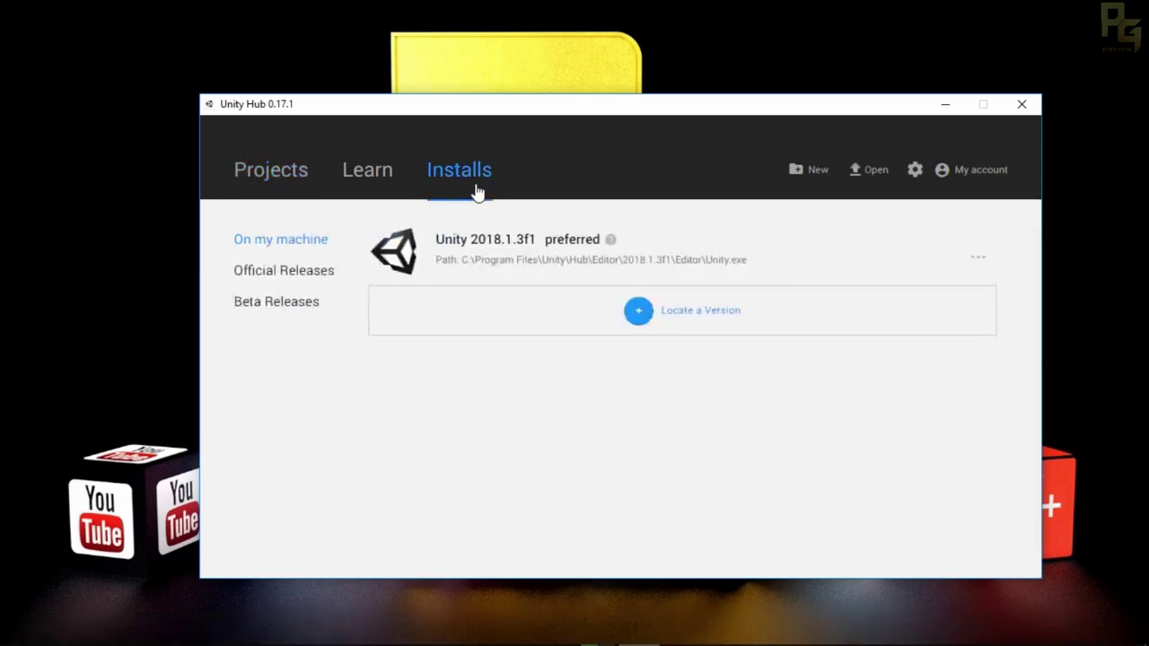
pyautogui.click(273, 281)
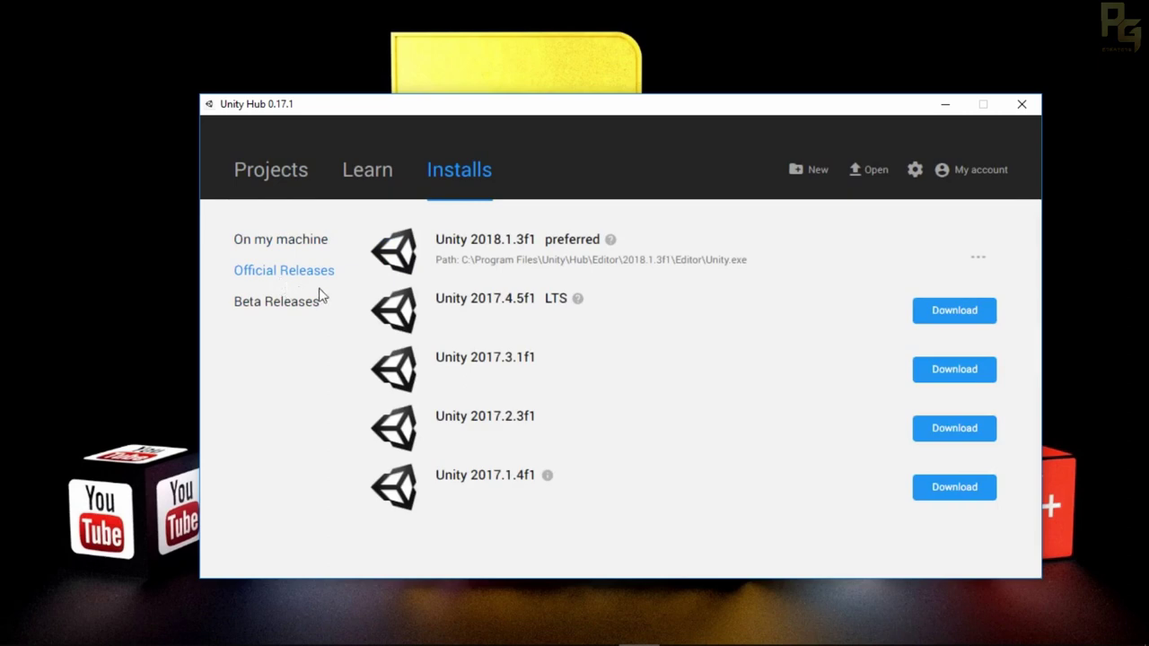
pyautogui.click(290, 245)
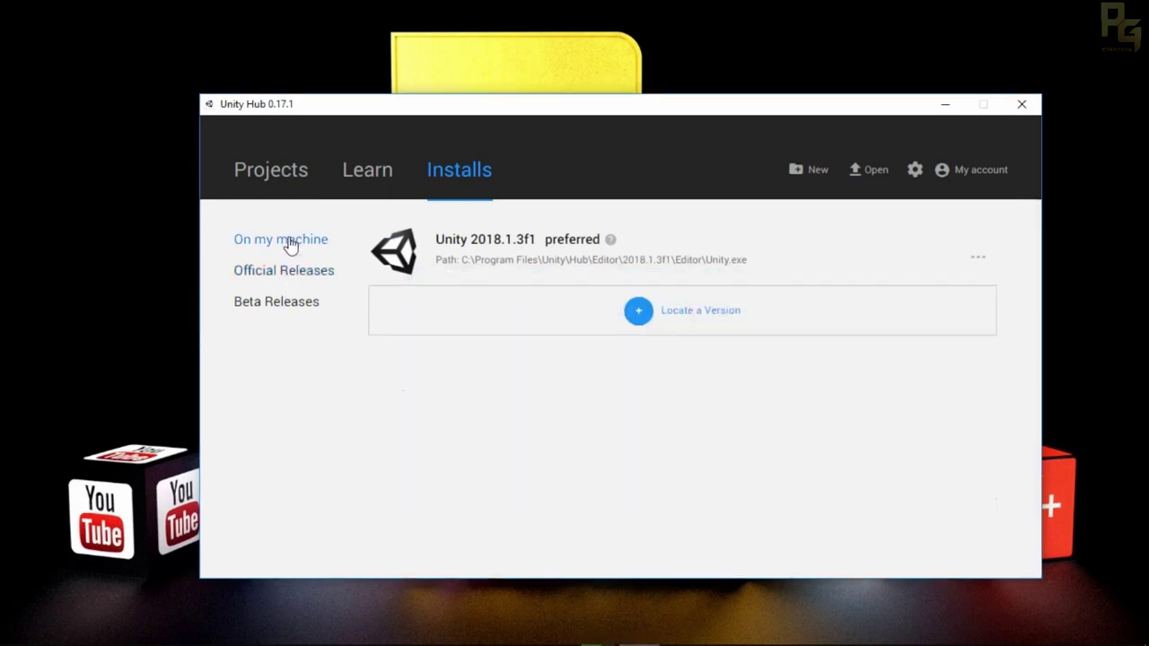
pyautogui.click(646, 316)
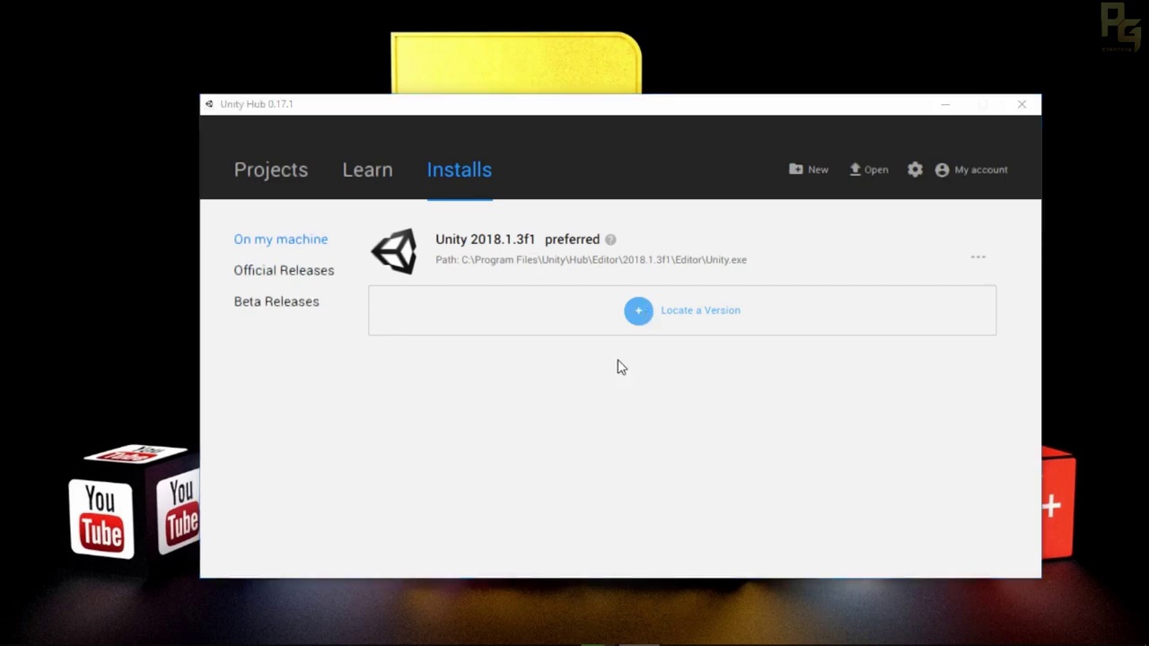
pyautogui.scroll(-4, 388, 296)
pyautogui.scroll(3, 384, 296)
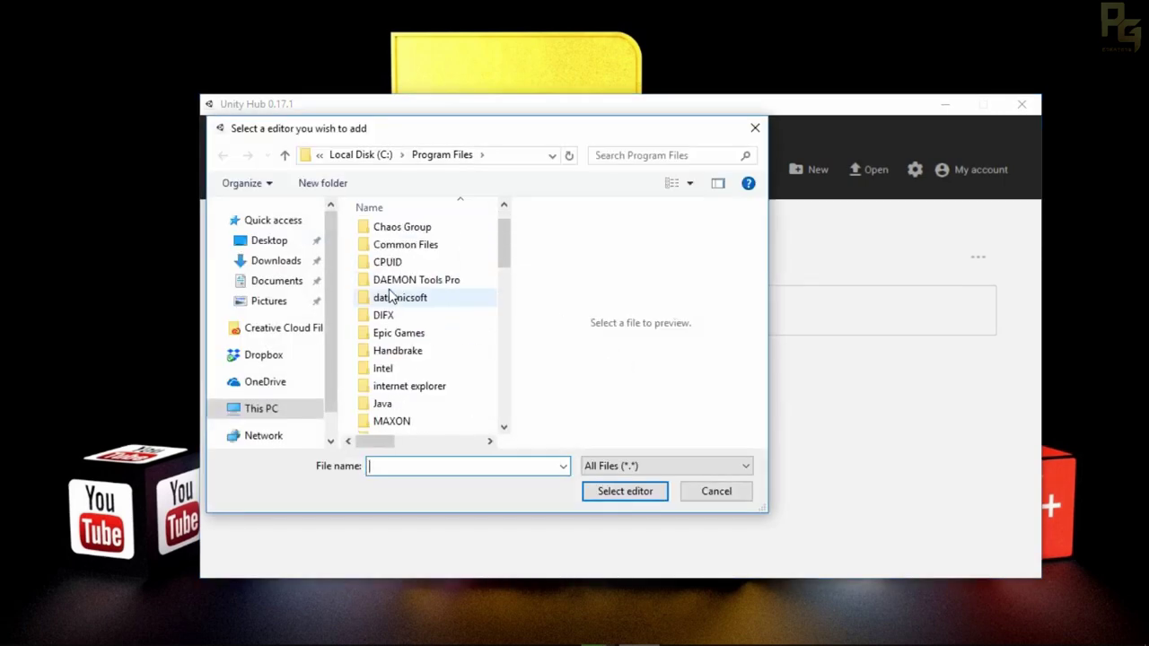
pyautogui.click(710, 497)
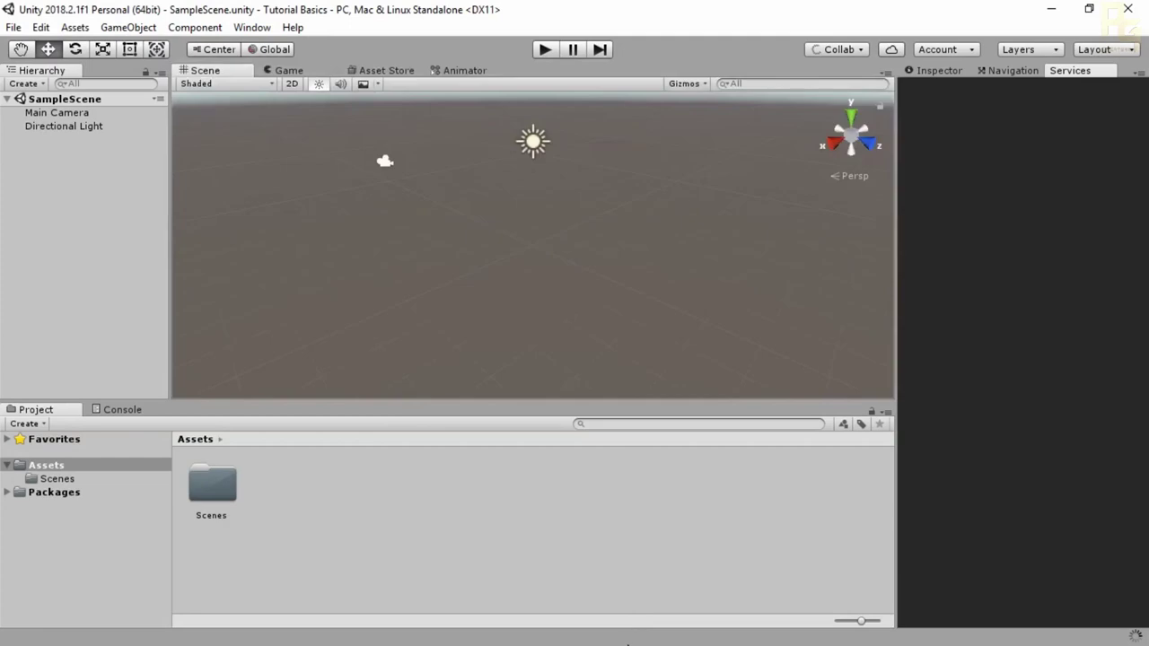
# Read the preferred-version note, list official releases, then minimise Unity Hub
pyautogui.hotkey('alt', 'Tab')
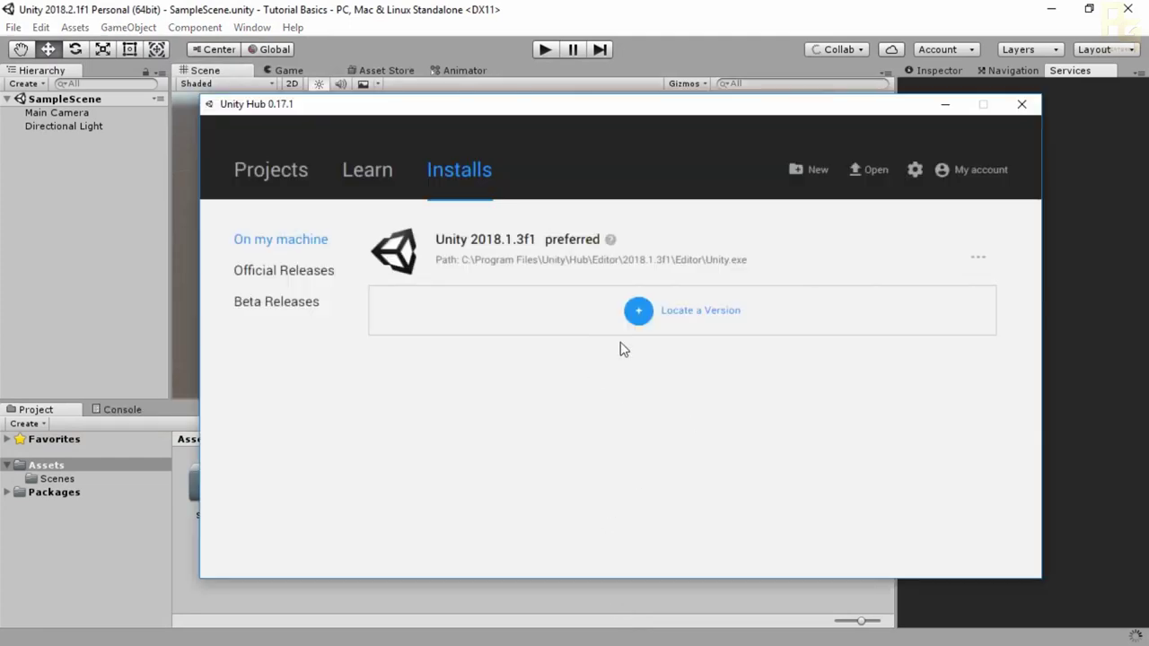
pyautogui.click(610, 242)
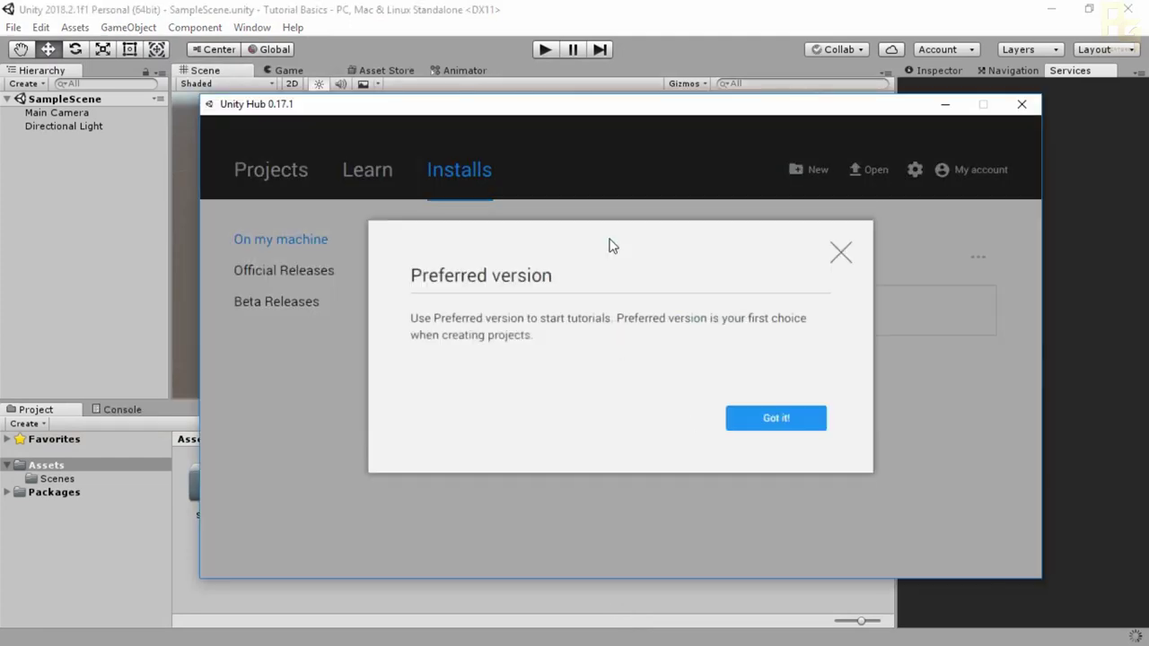
pyautogui.click(834, 258)
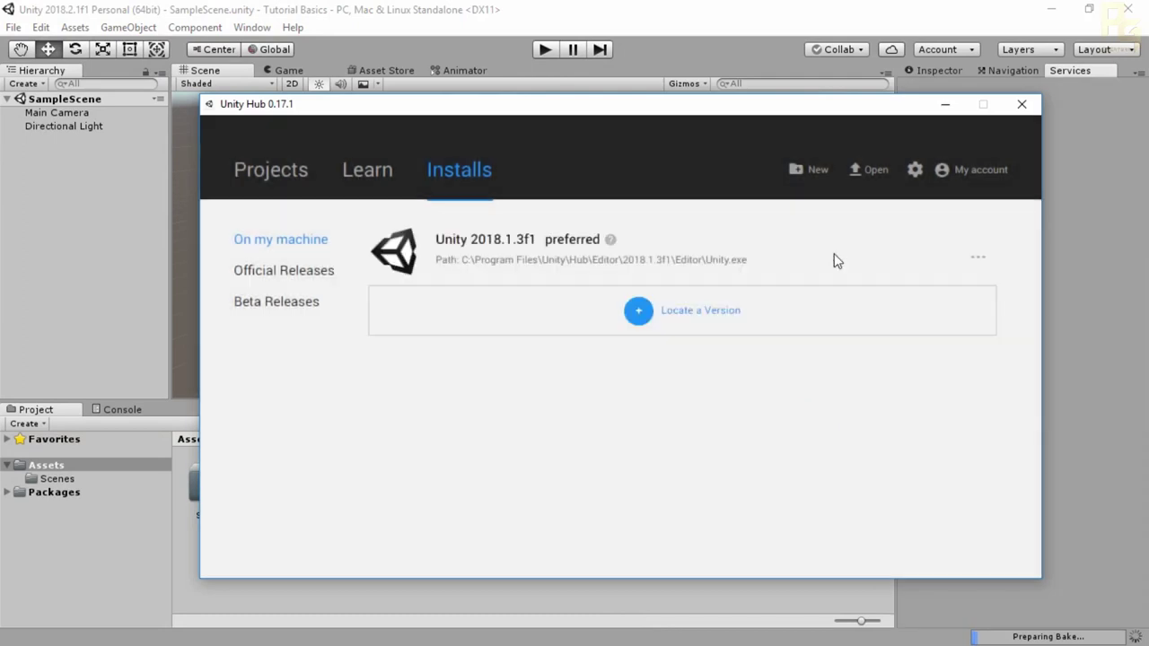
pyautogui.click(309, 273)
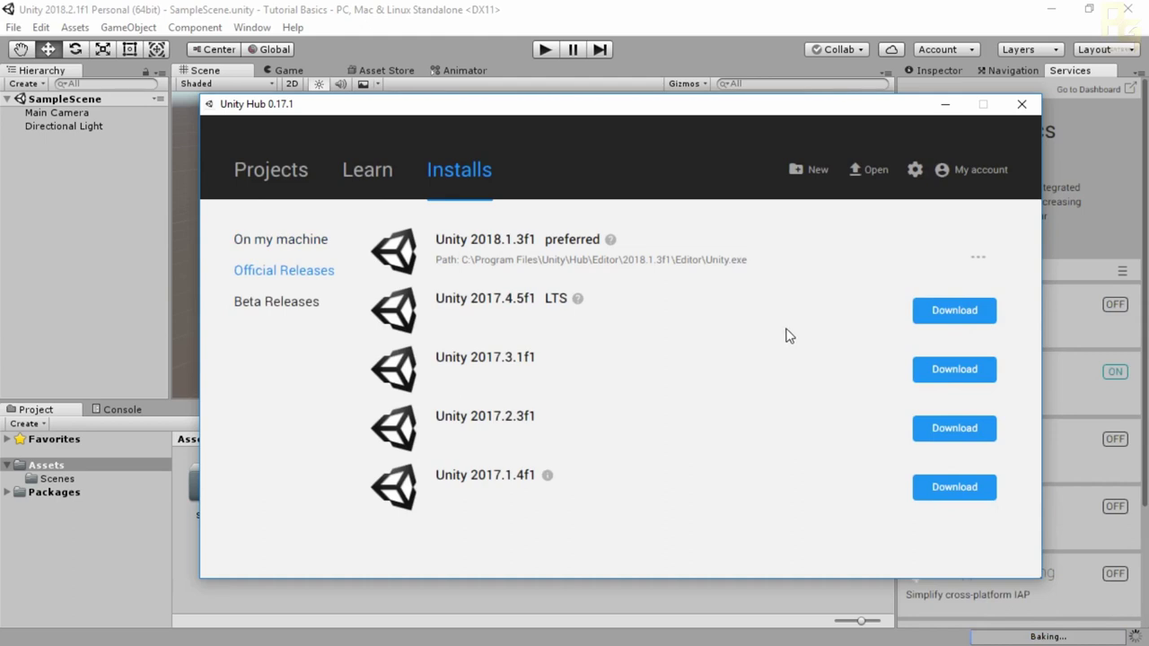
pyautogui.click(943, 107)
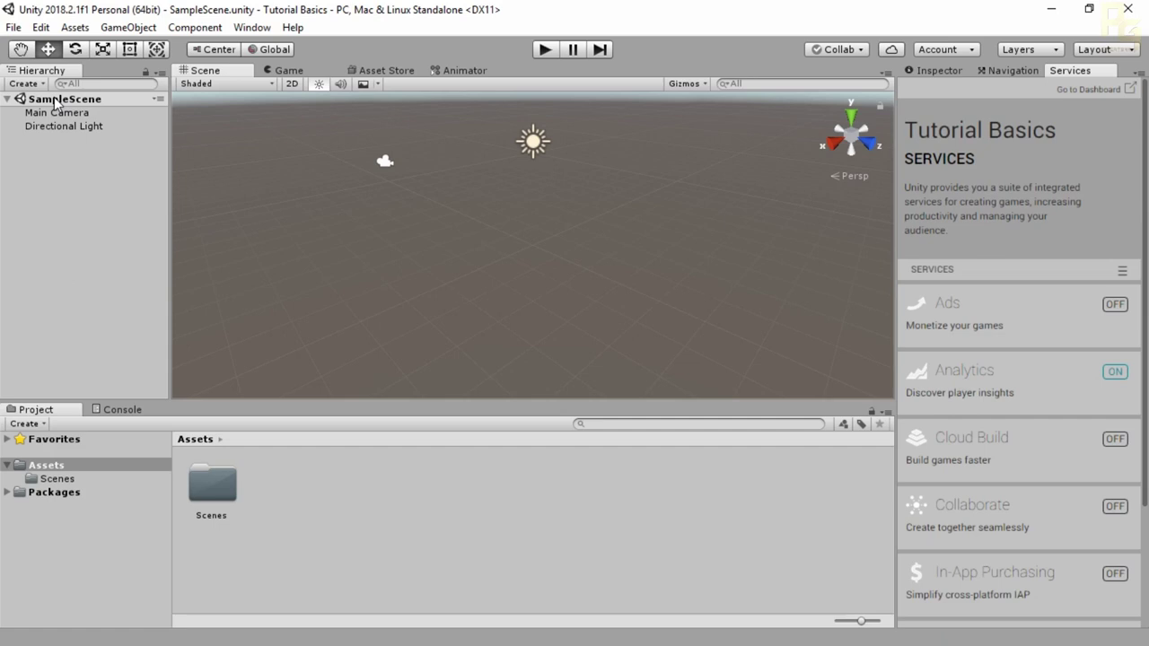
# Peek into the Scenes folder, switch to the Inspector, and select Main Camera
pyautogui.doubleClick(208, 493)
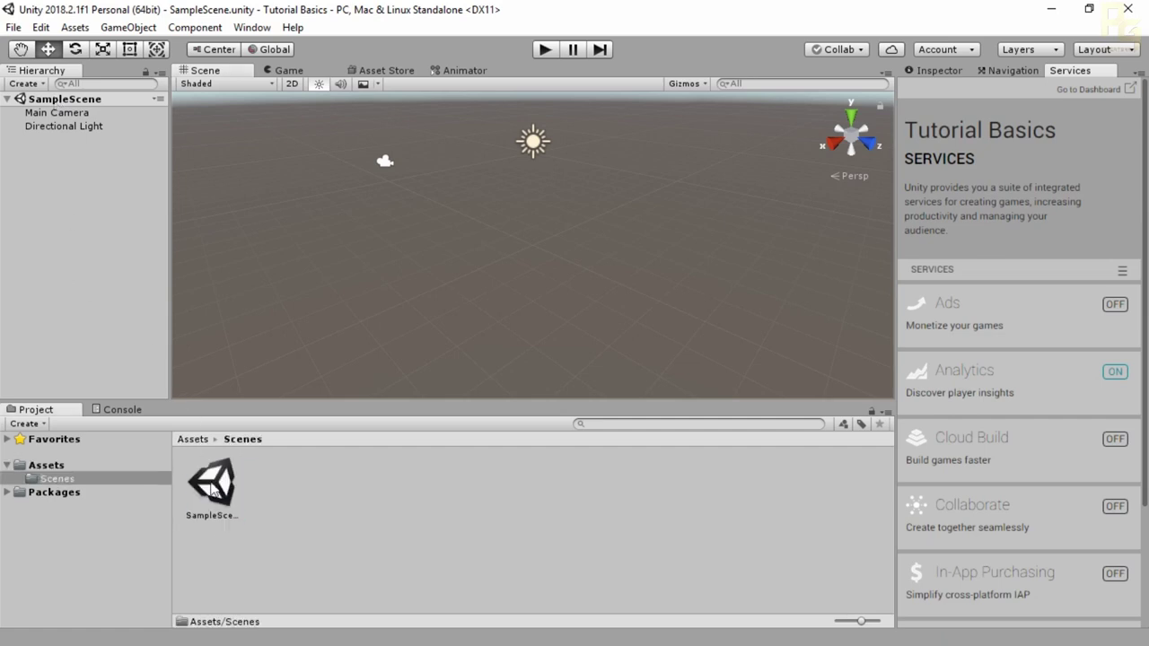
pyautogui.press('BackSpace')
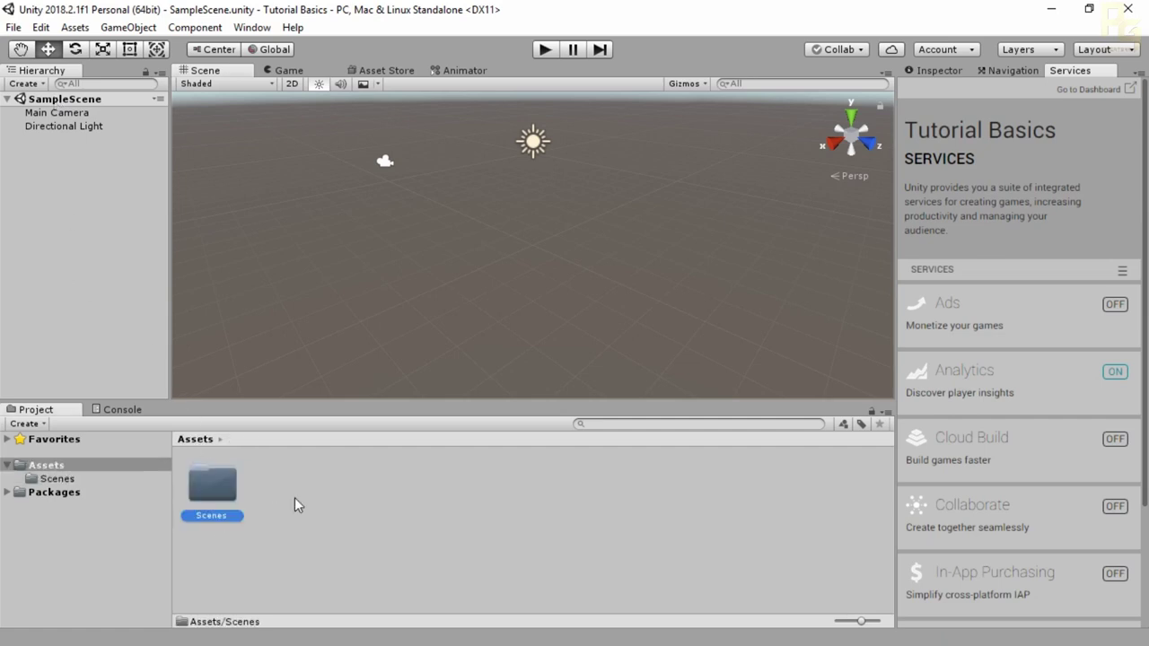
pyautogui.click(295, 499)
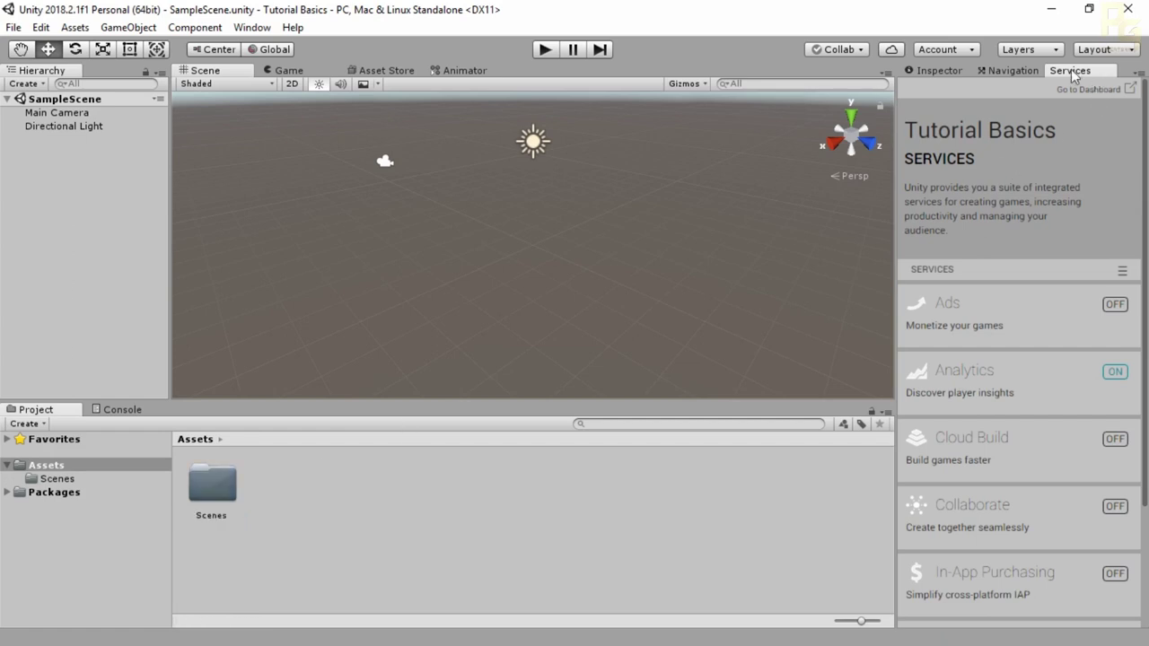
pyautogui.click(947, 71)
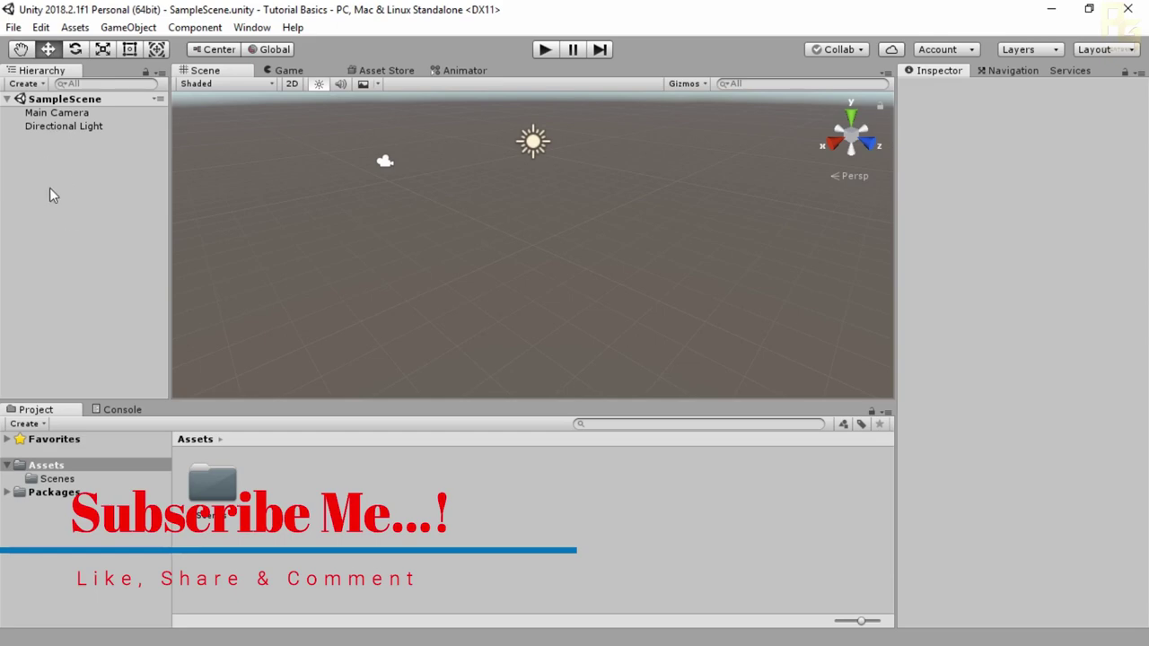
pyautogui.click(62, 114)
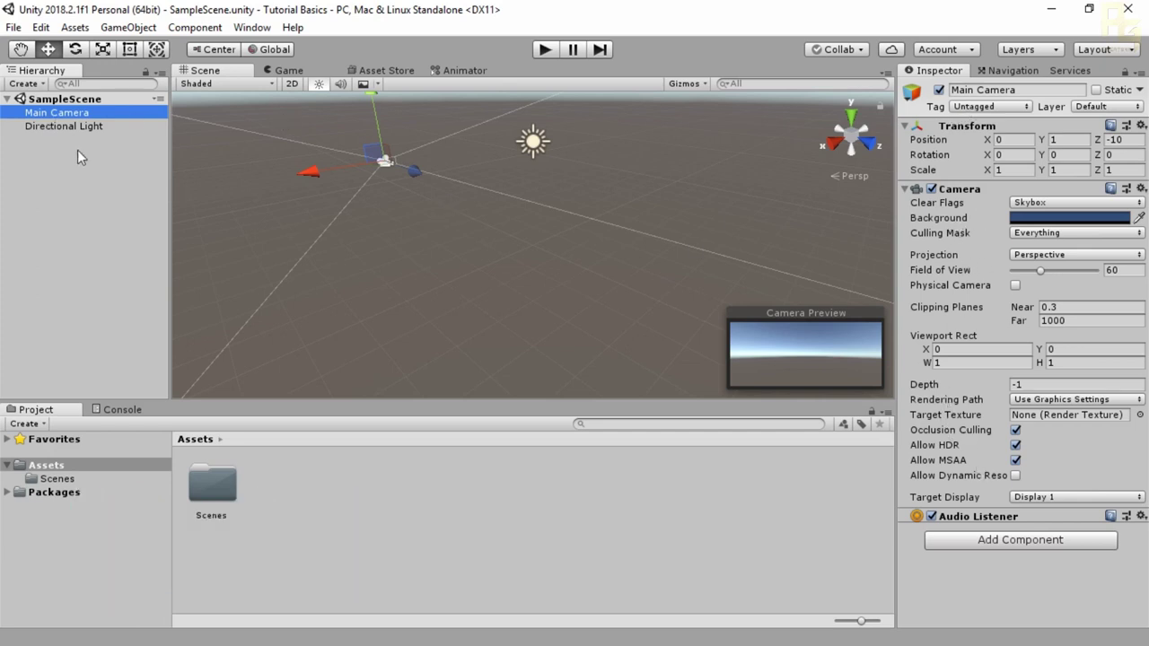
# Compare Directional Light and Main Camera, browsing the Add Component list without adding anything
pyautogui.click(47, 126)
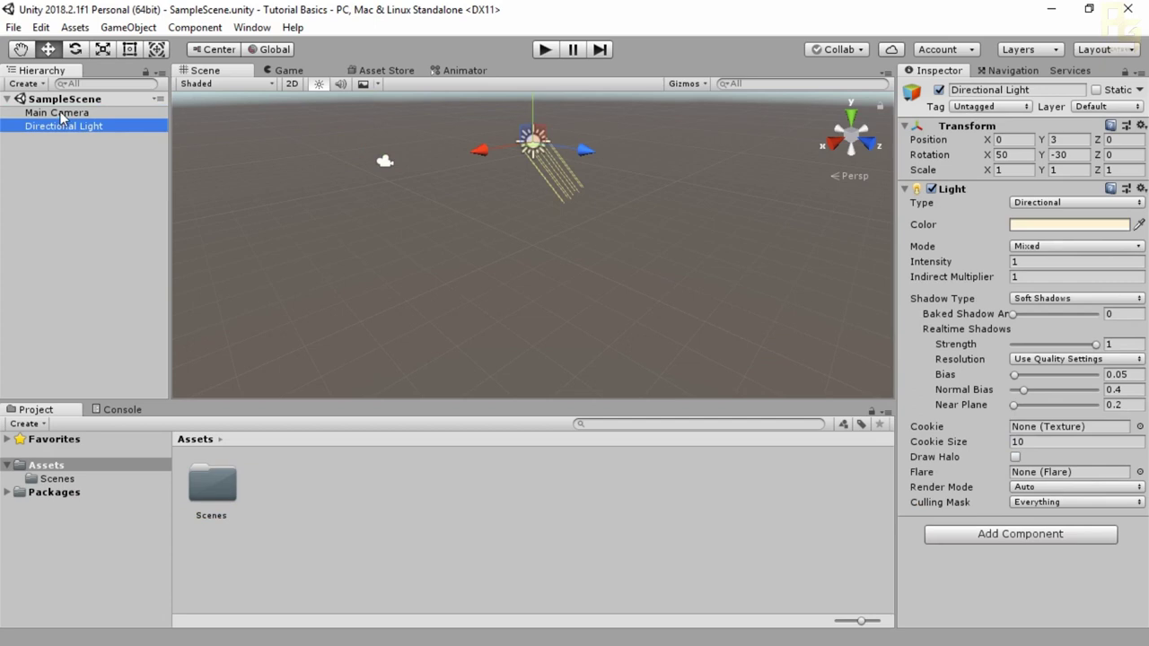
pyautogui.click(57, 114)
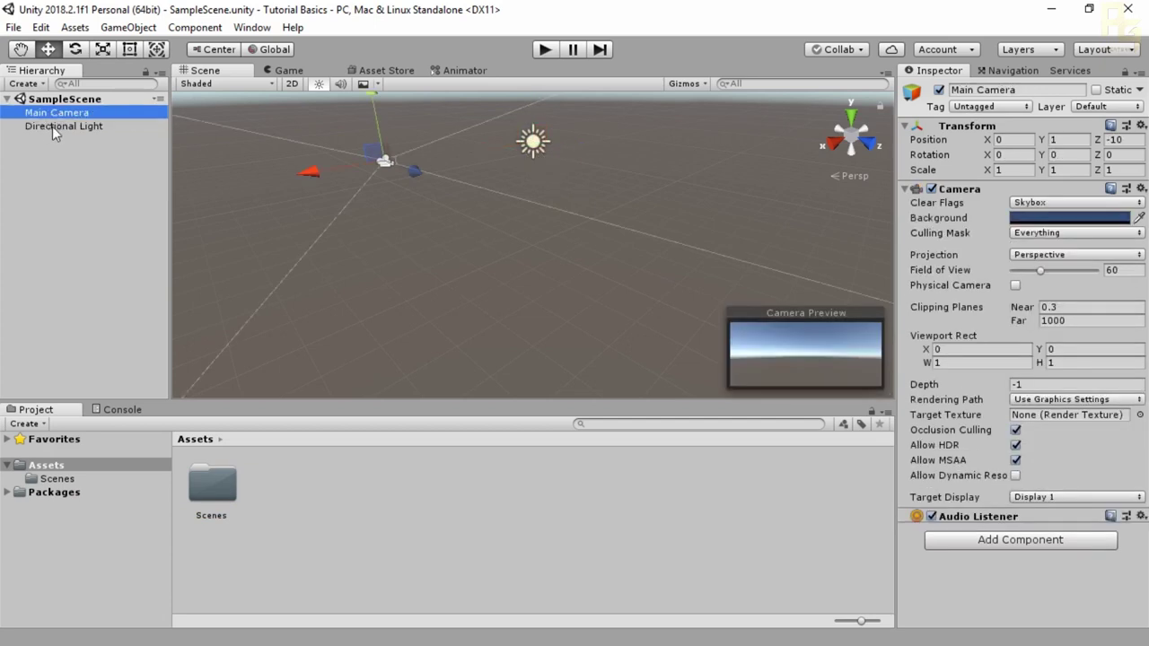
pyautogui.click(1011, 542)
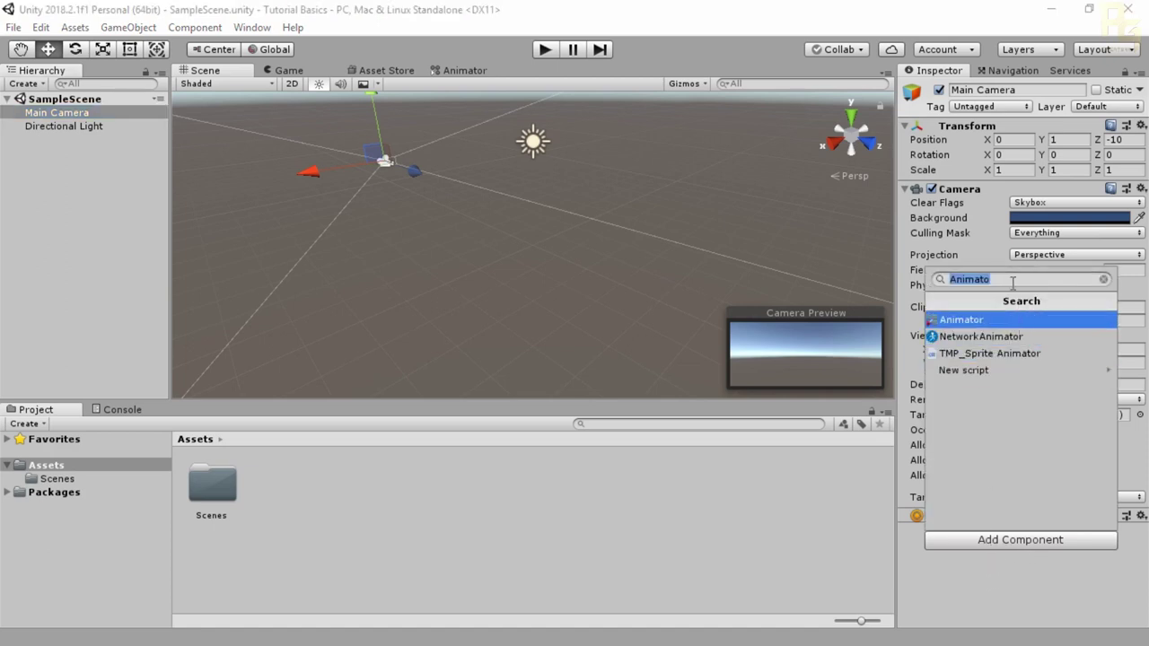
pyautogui.press('BackSpace')
pyautogui.scroll(-3, 999, 409)
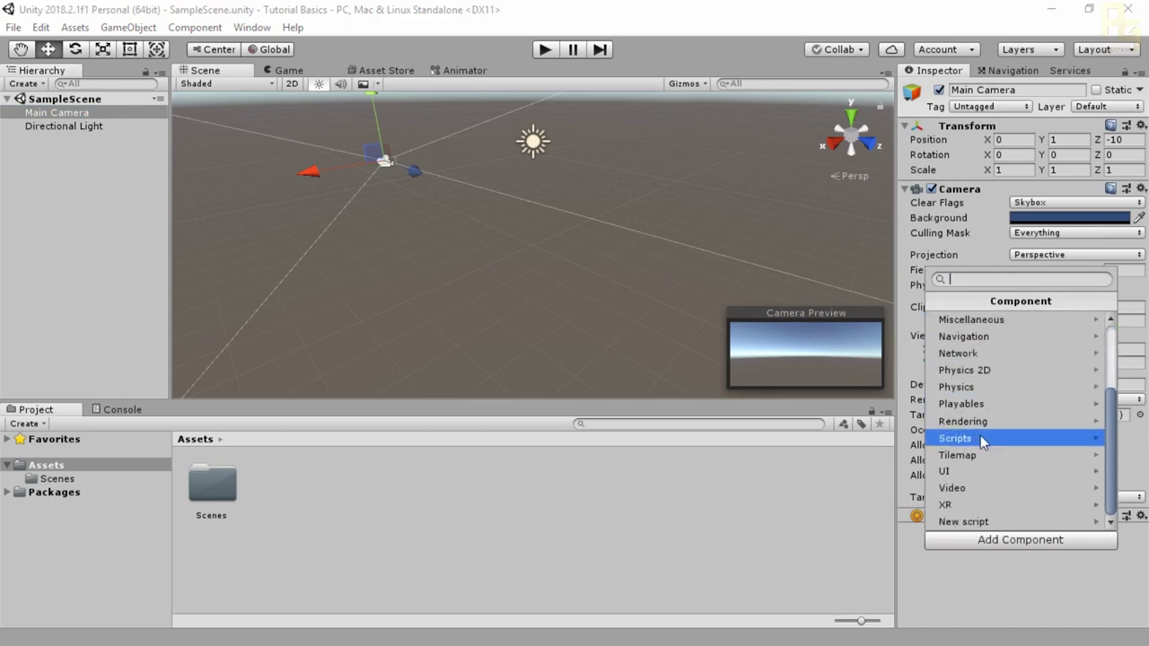
pyautogui.scroll(3, 961, 484)
pyautogui.scroll(1, 962, 475)
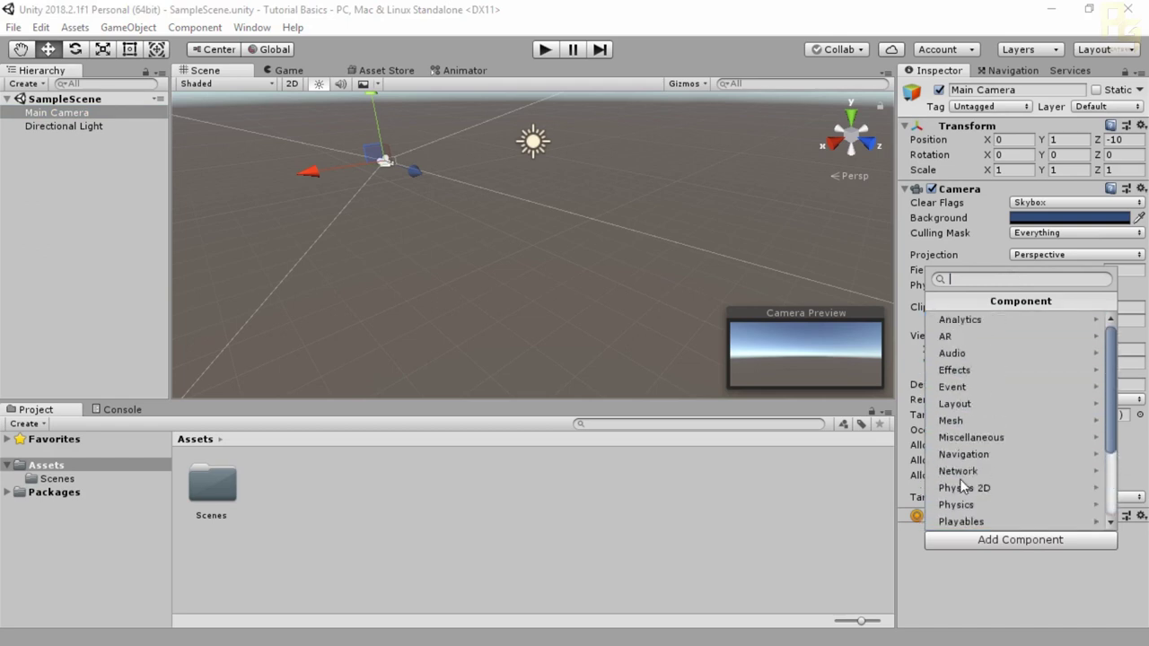
pyautogui.click(1049, 595)
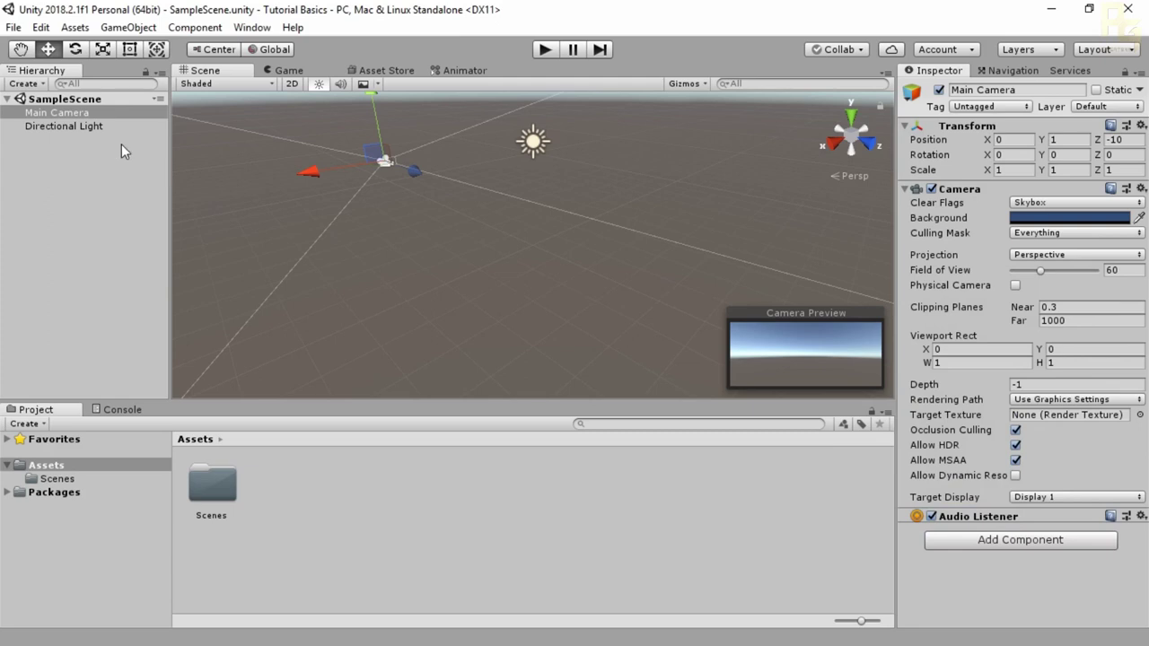
# Switch between the two objects, ending with Directional Light selected in the Inspector
pyautogui.click(89, 127)
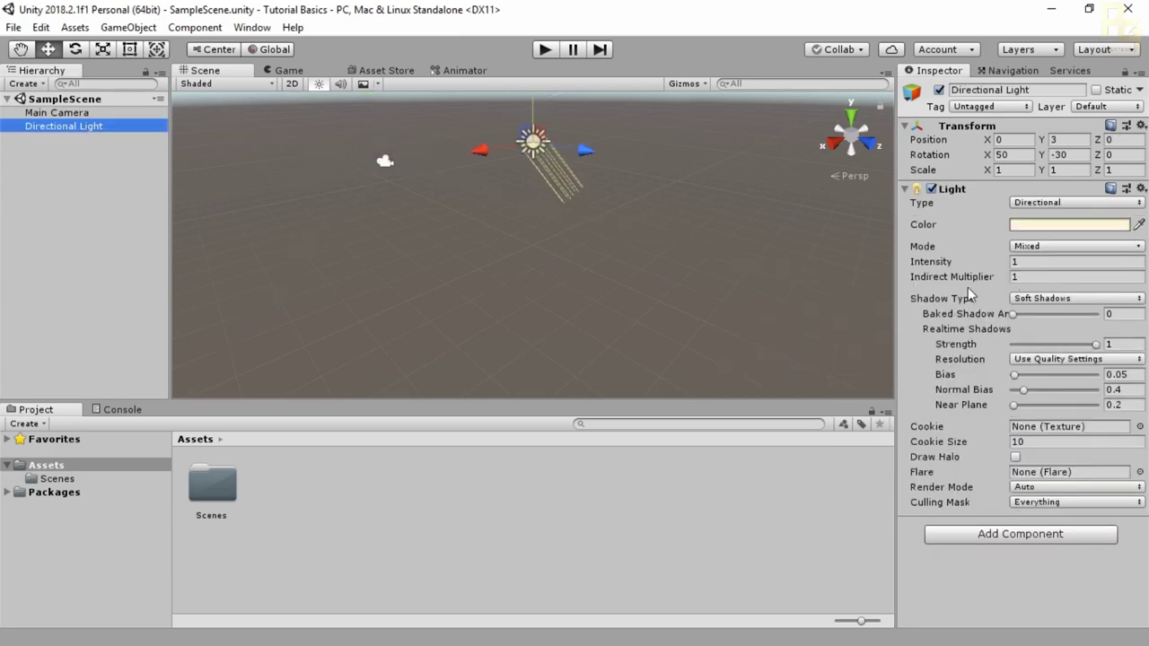
pyautogui.click(42, 114)
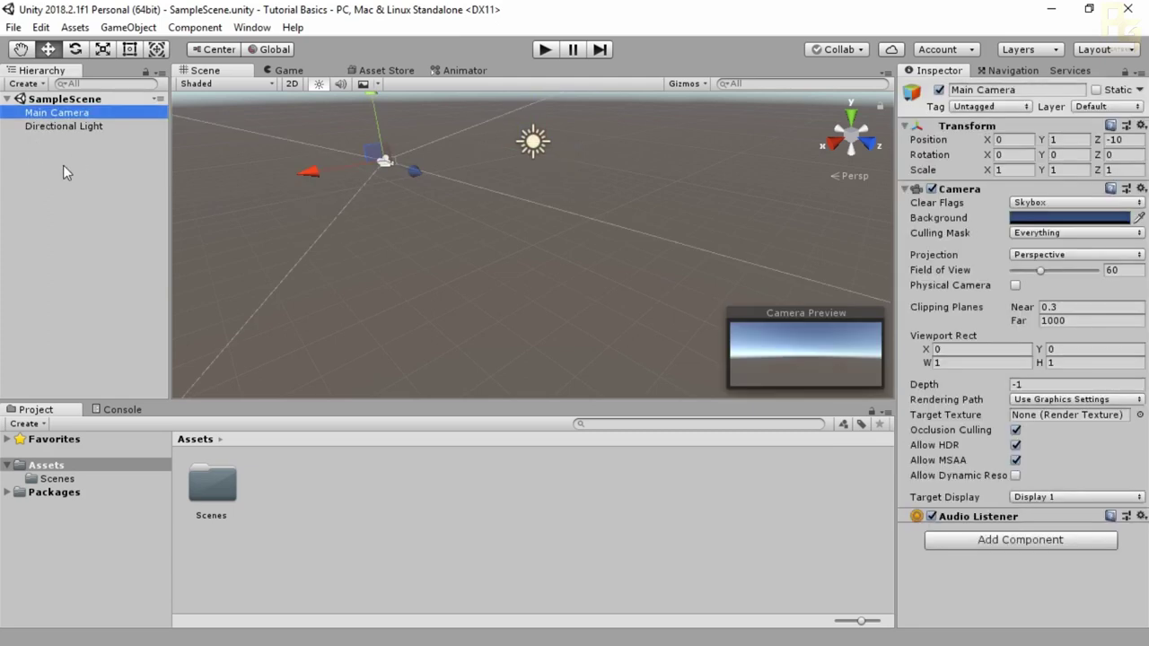
pyautogui.click(42, 127)
pyautogui.click(41, 113)
pyautogui.click(41, 126)
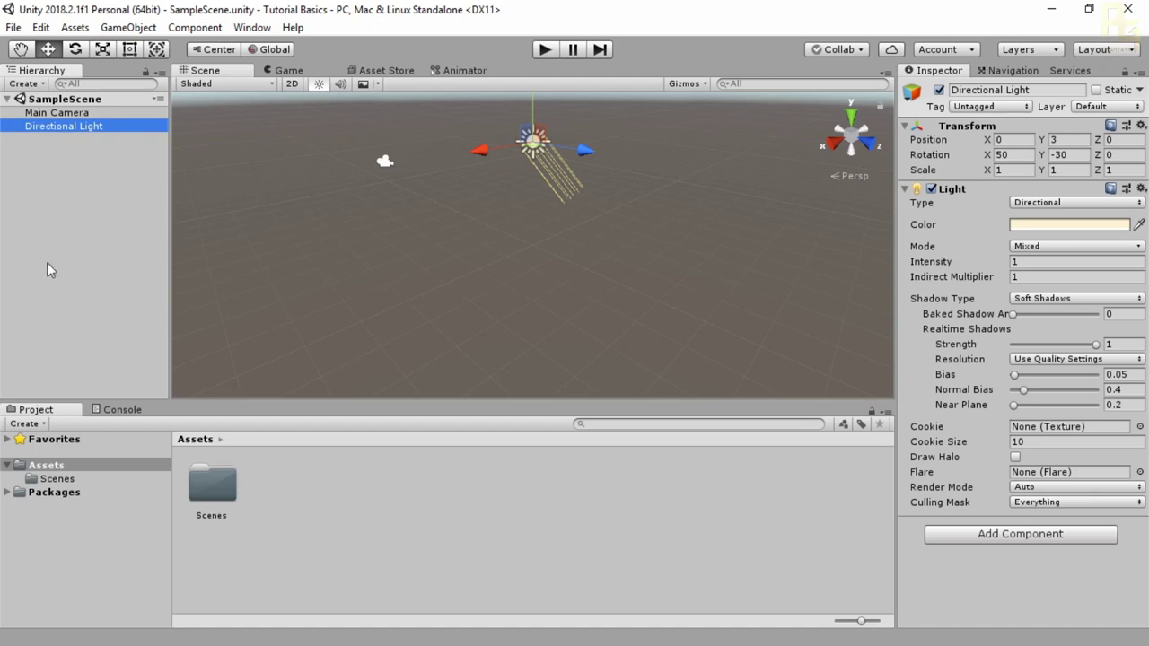
# Create a new Untitled scene from File > New Scene, replacing SampleScene
pyautogui.click(110, 31)
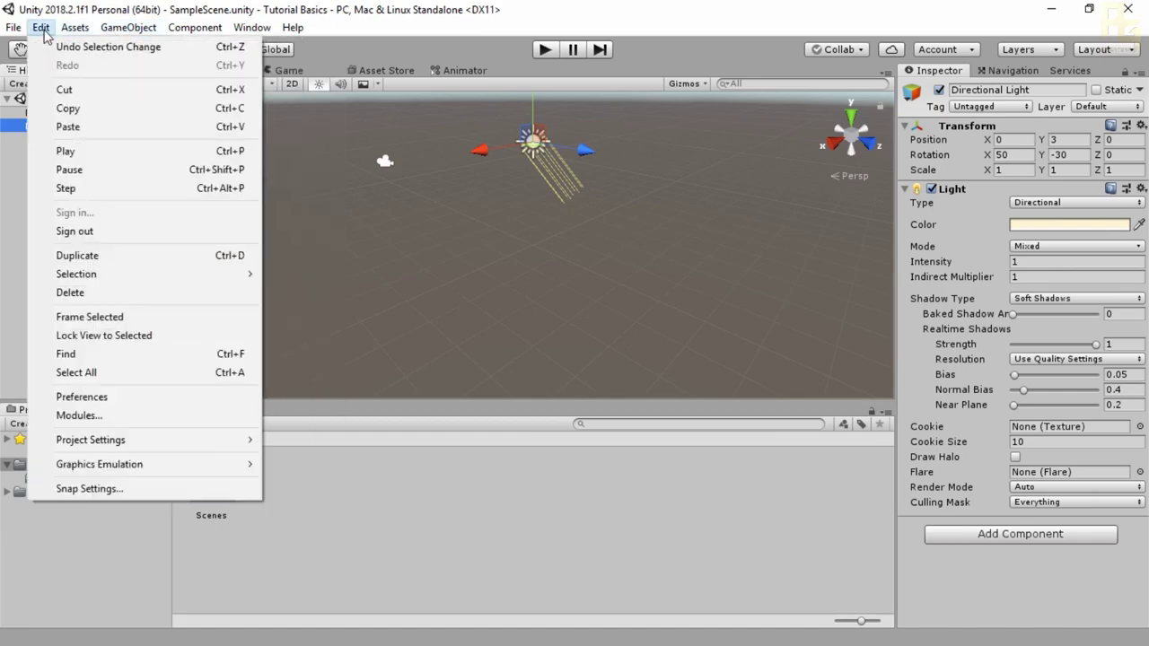
pyautogui.click(24, 281)
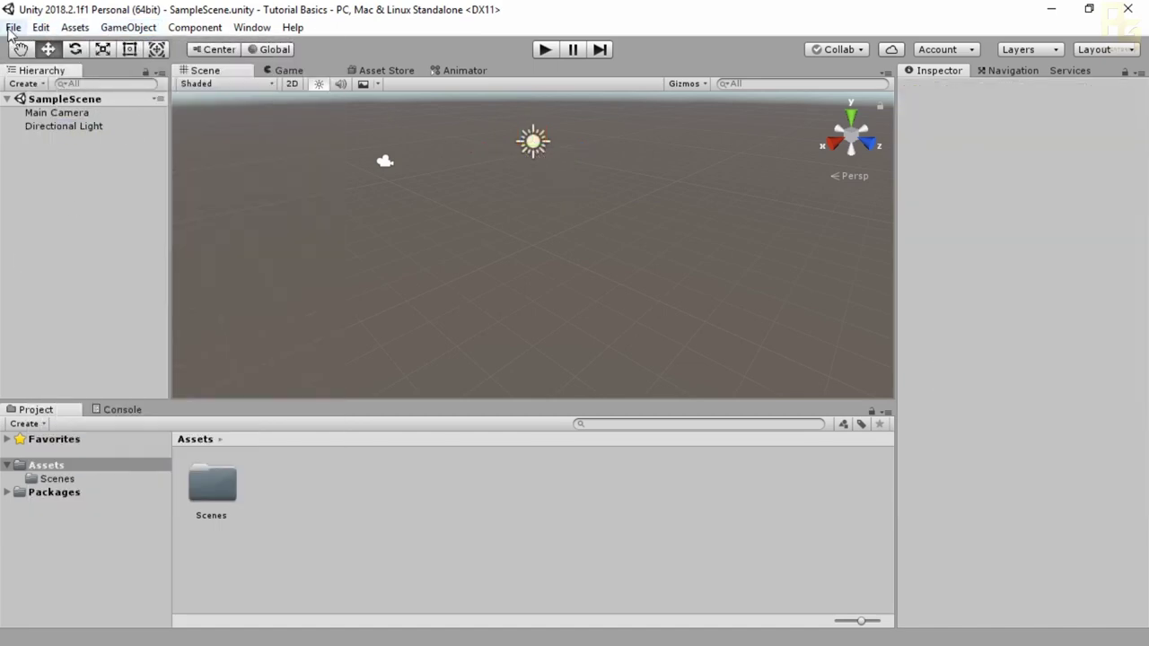
pyautogui.click(73, 28)
pyautogui.click(11, 31)
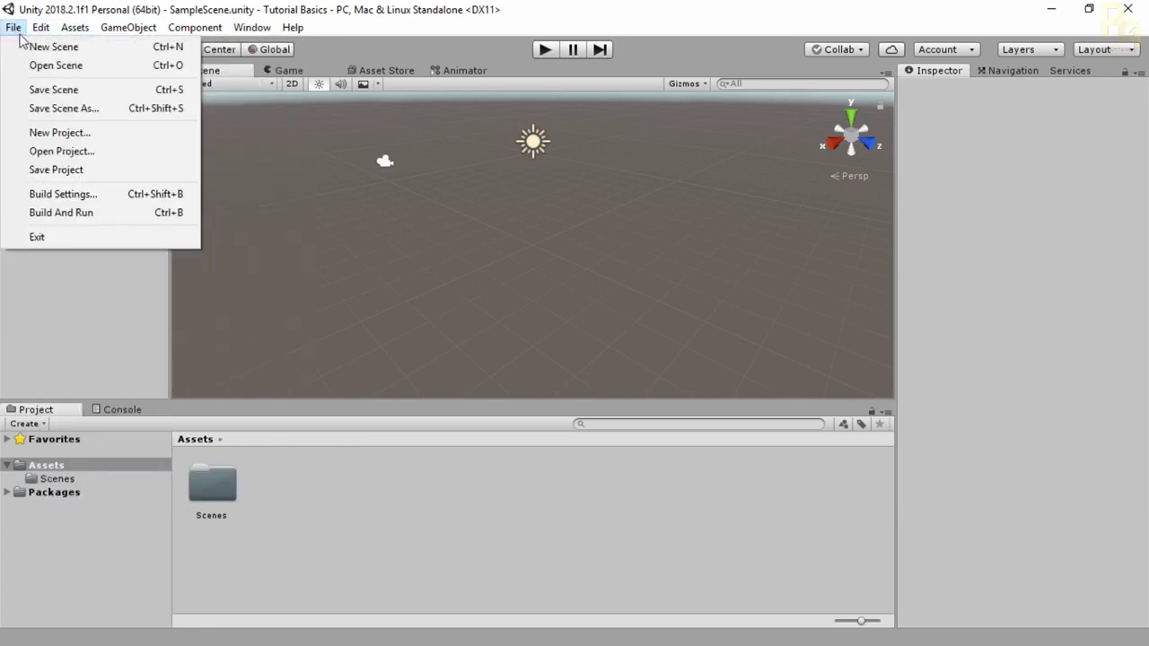
pyautogui.click(77, 47)
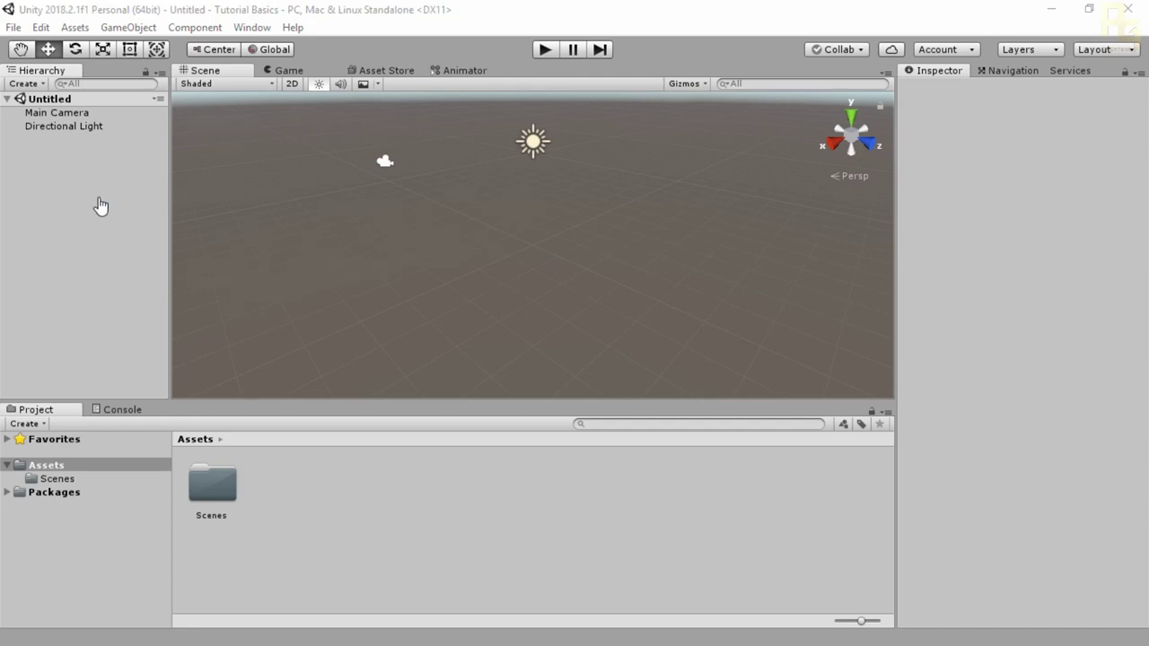
# Save the scene as MyScene in Assets/Scenes, then select Directional Light and Main Camera
pyautogui.hotkey('ctrl', 's')
pyautogui.click(186, 154)
pyautogui.doubleClick(186, 154)
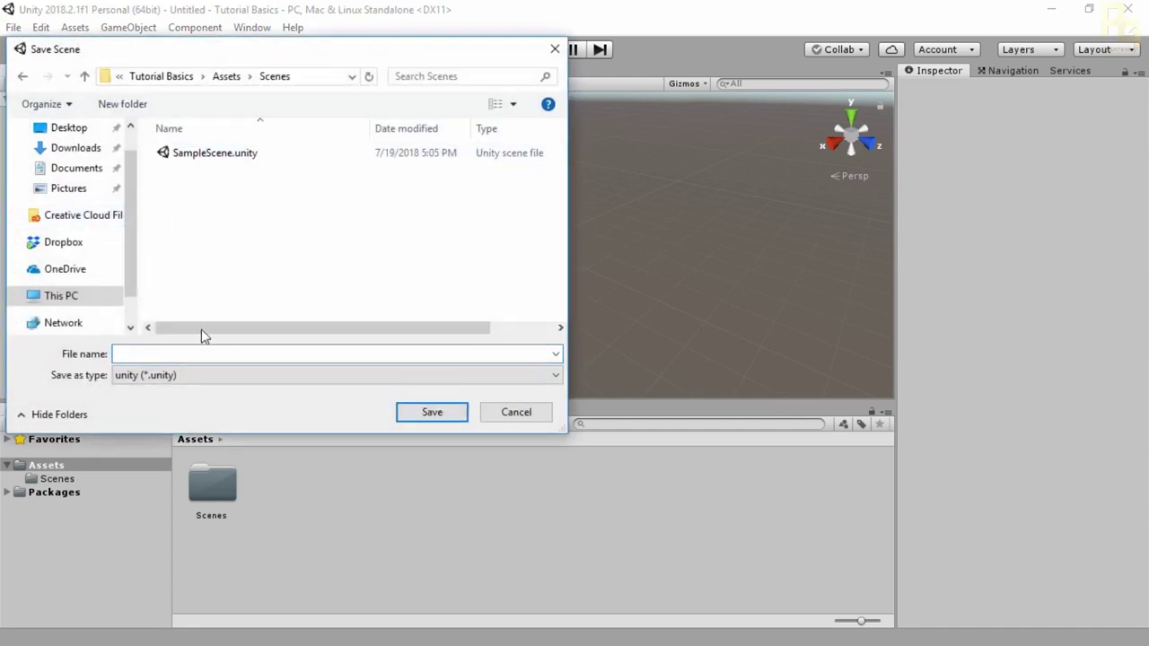
pyautogui.click(184, 354)
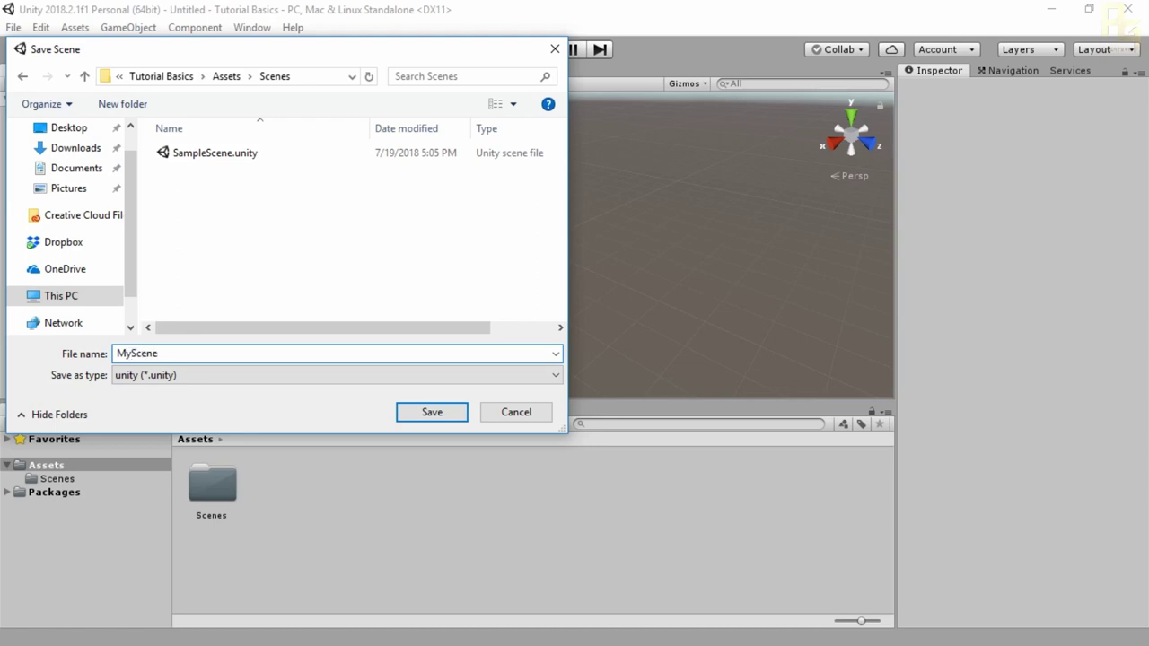
pyautogui.click(441, 413)
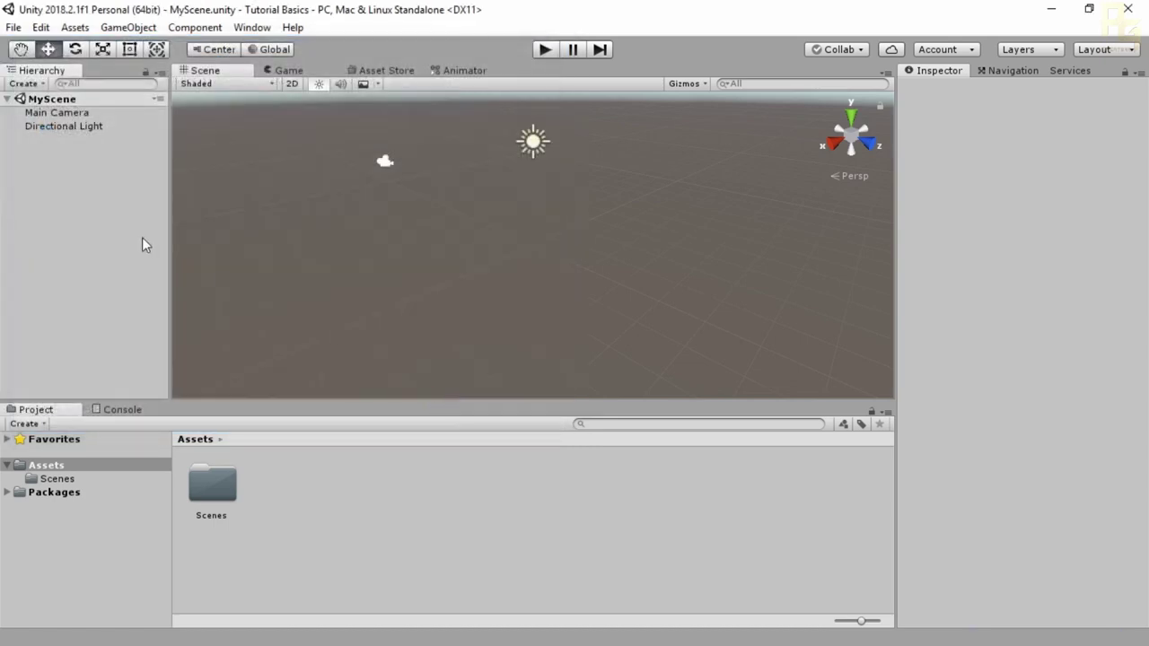
pyautogui.click(54, 122)
pyautogui.keyDown('ctrl'); pyautogui.click(54, 113); pyautogui.keyUp('ctrl')
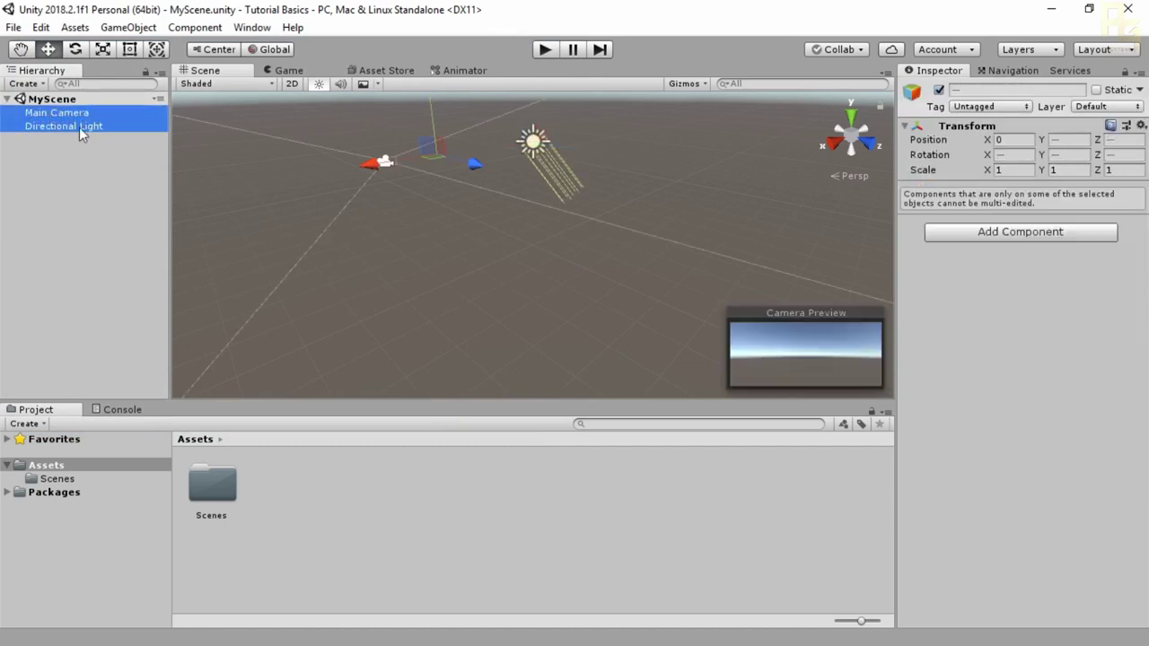
# Delete the default camera and light, then add a new Directional Light
pyautogui.press('Delete')
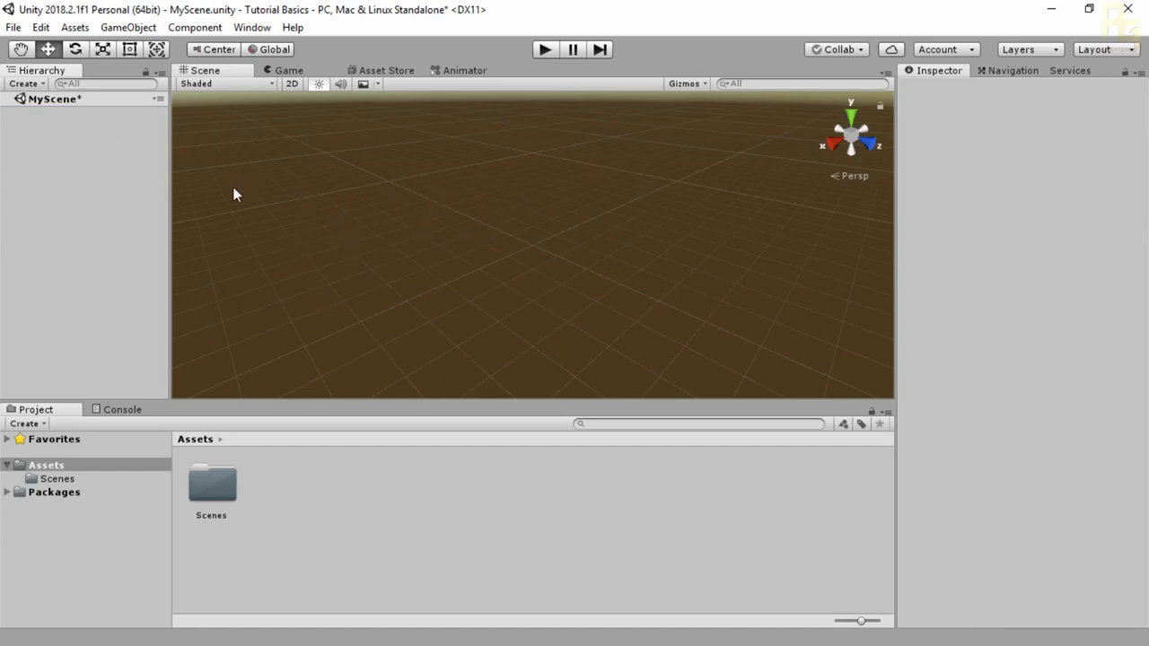
pyautogui.click(126, 28)
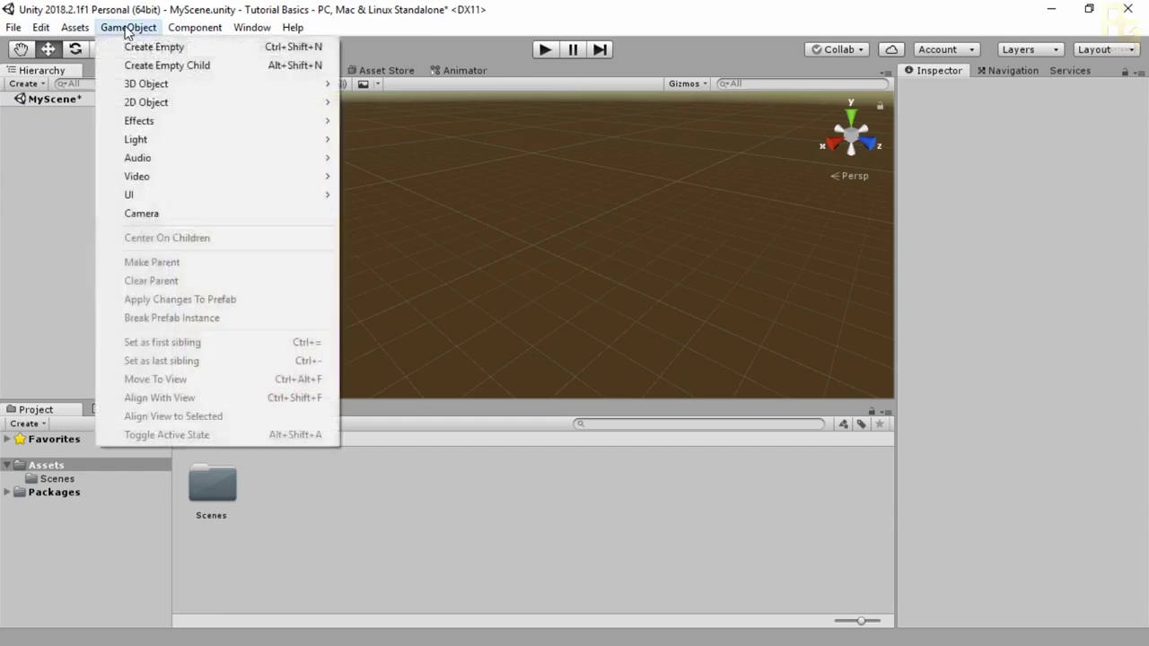
pyautogui.moveTo(171, 139)
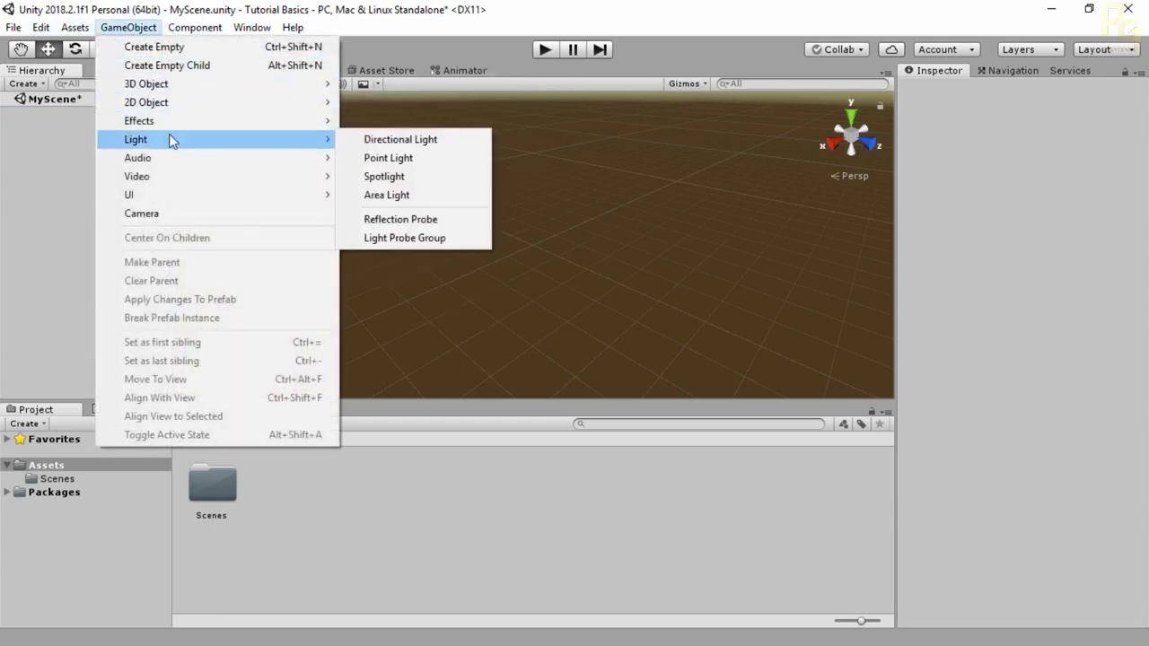
pyautogui.click(383, 144)
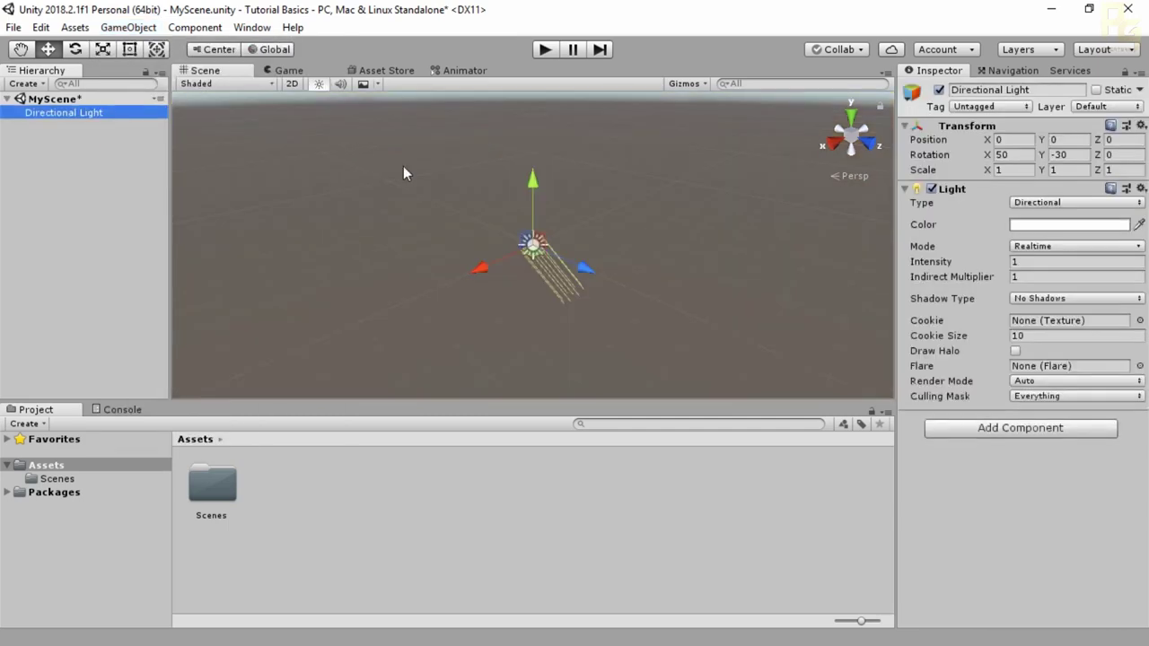
# Add a new Camera to MyScene and leave nothing selected
pyautogui.click(127, 27)
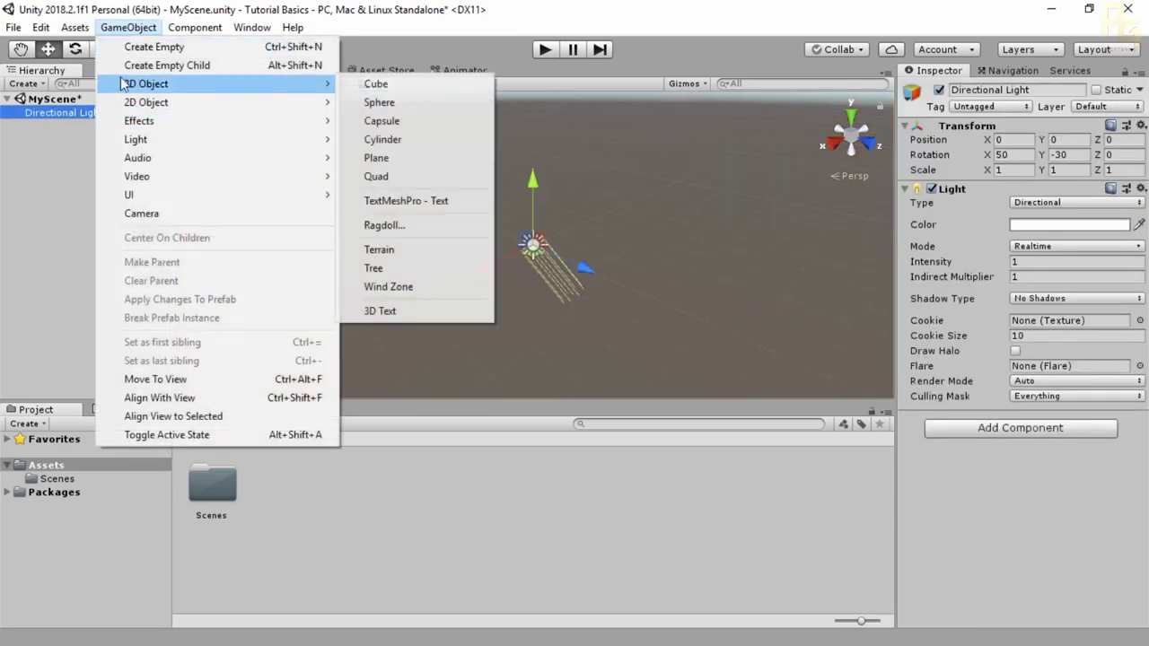
pyautogui.moveTo(131, 104)
pyautogui.click(56, 152)
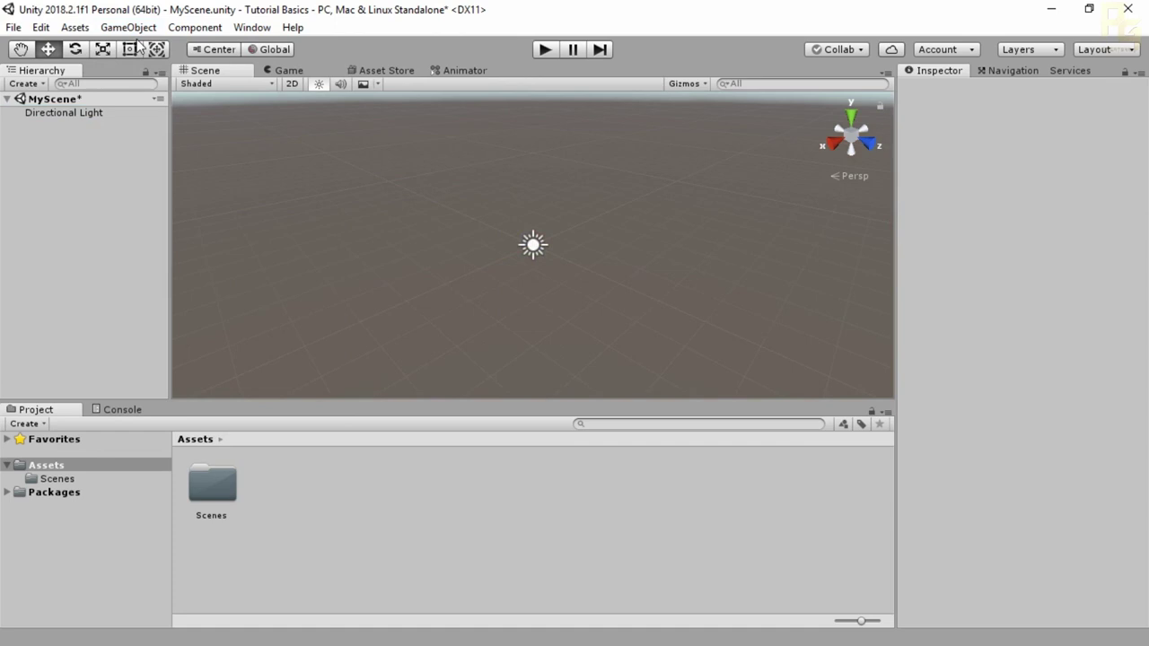
pyautogui.click(129, 27)
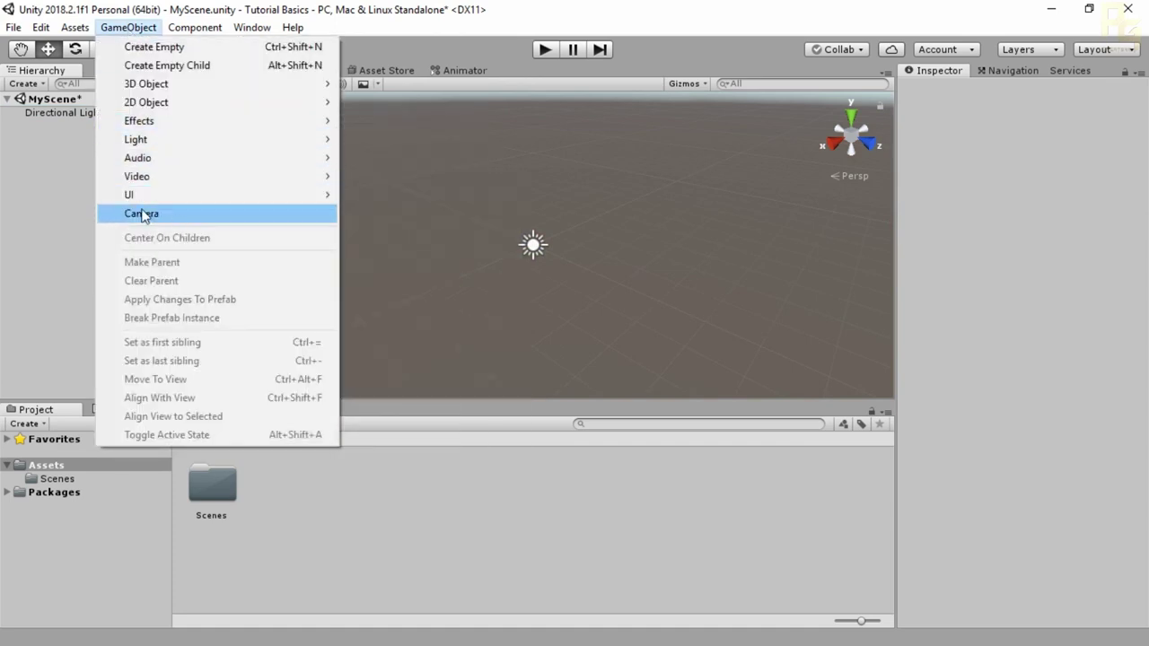
pyautogui.click(144, 213)
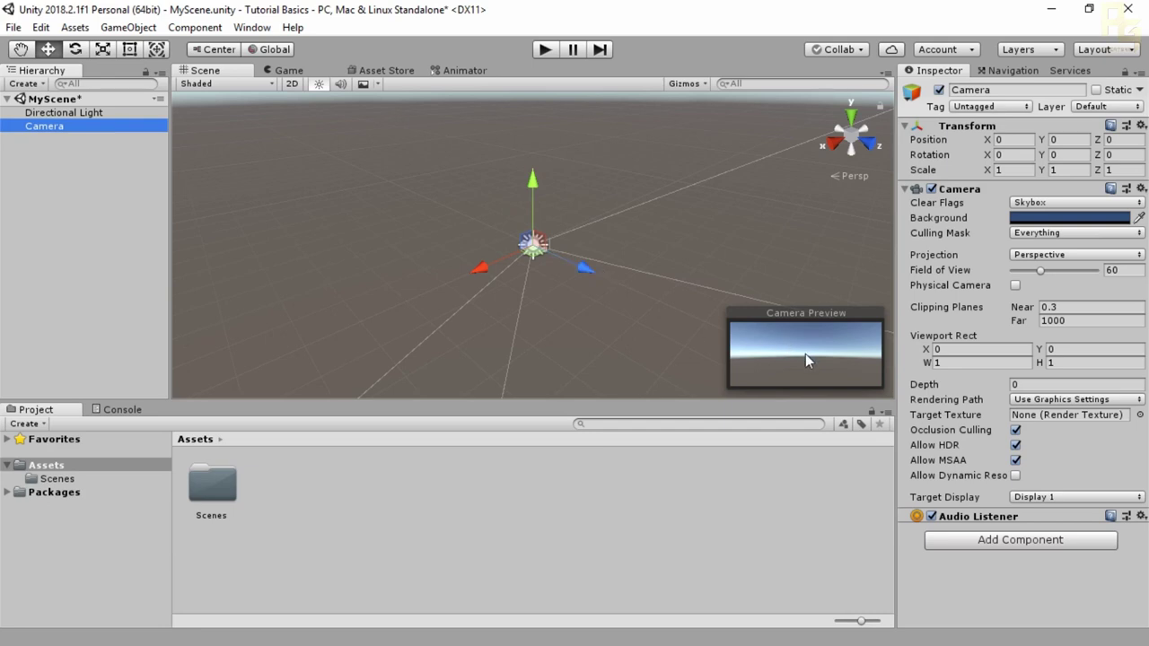
pyautogui.click(30, 171)
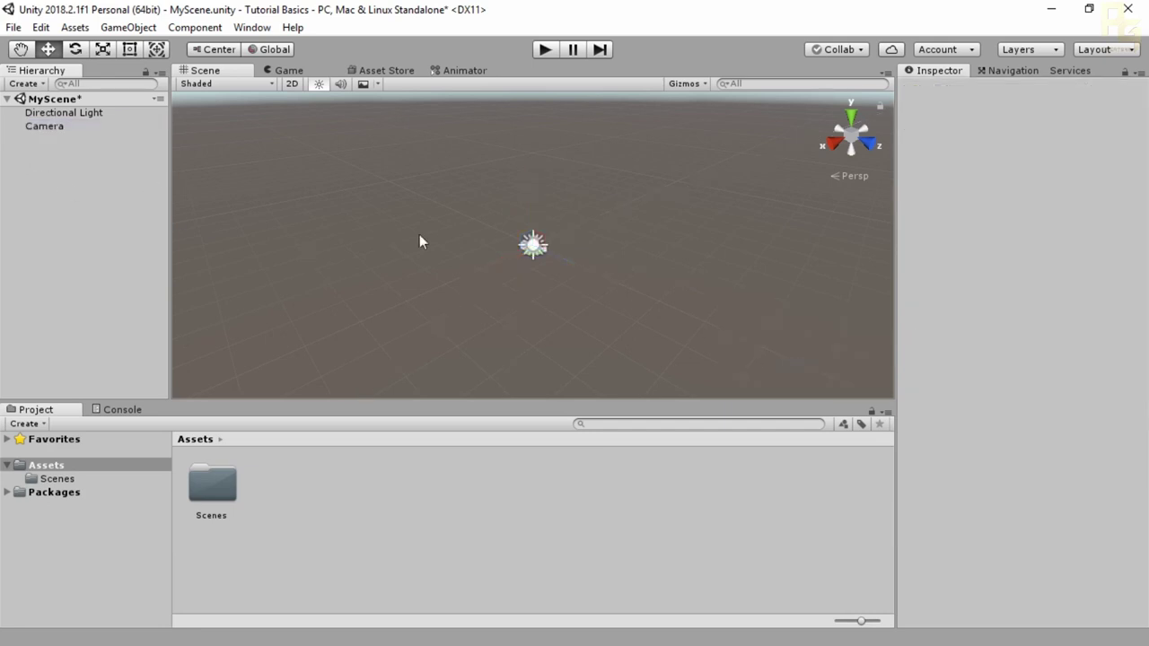
# Add a Cube at the origin from GameObject > 3D Object and deselect it
pyautogui.click(130, 28)
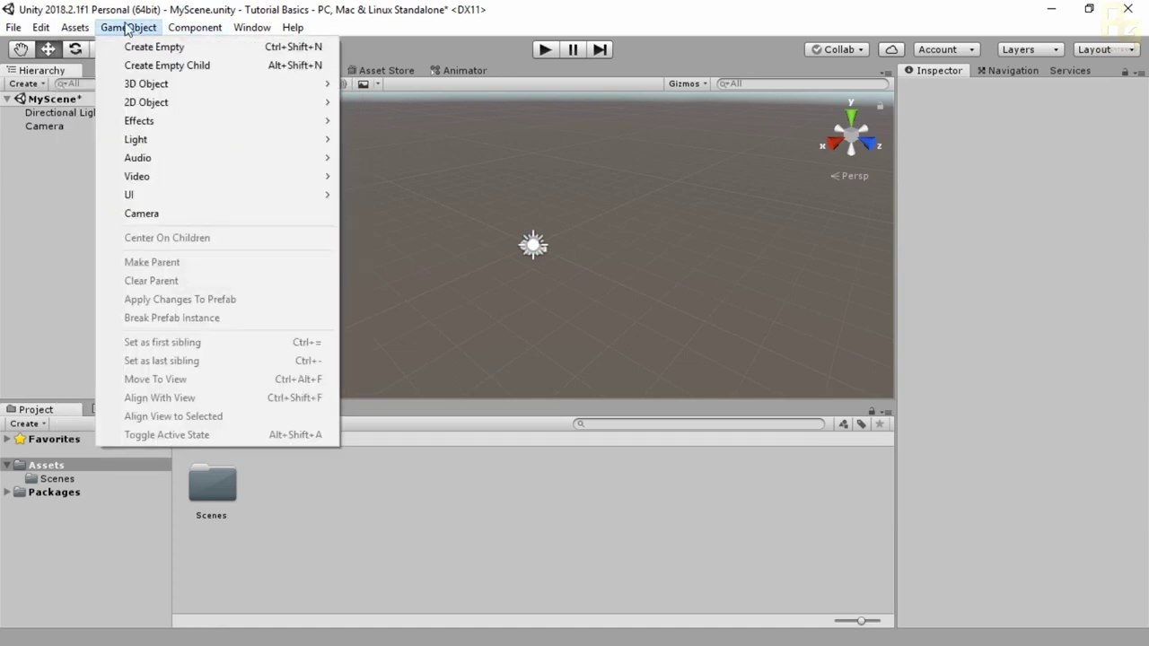
pyautogui.moveTo(176, 106)
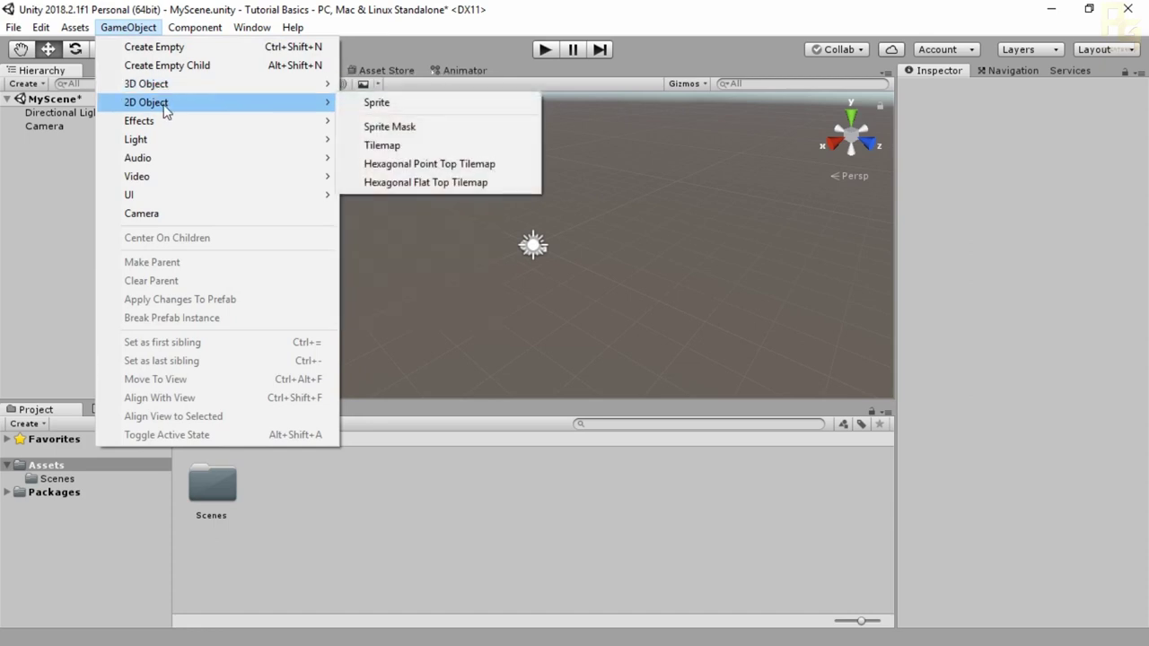
pyautogui.moveTo(188, 80)
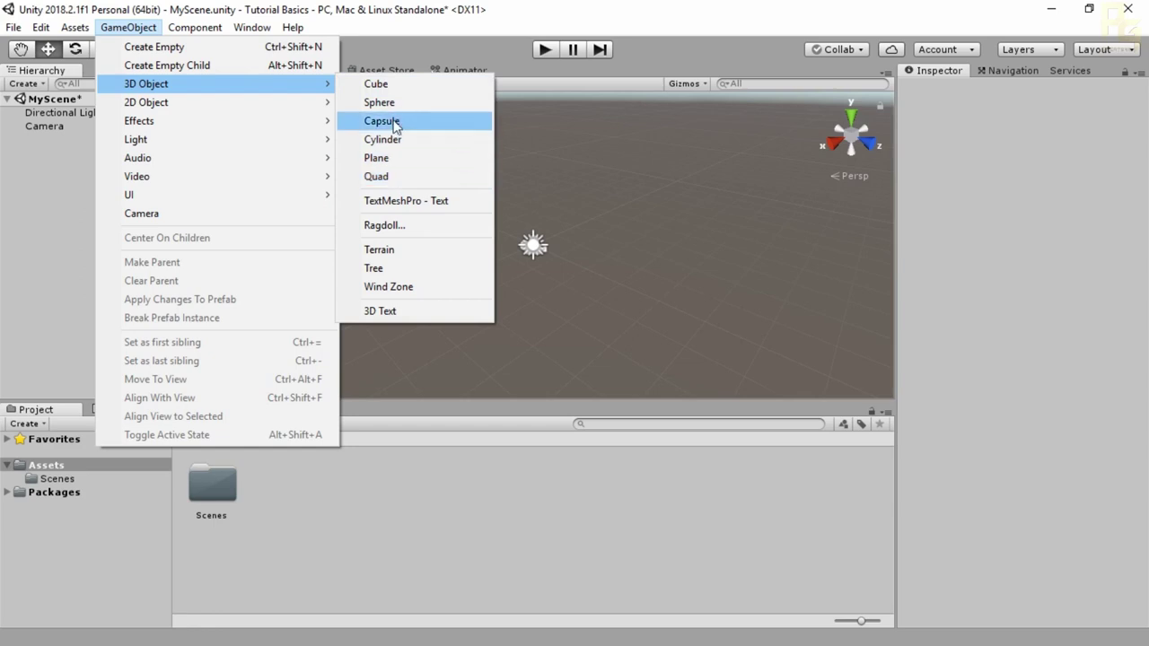
pyautogui.press('Escape')
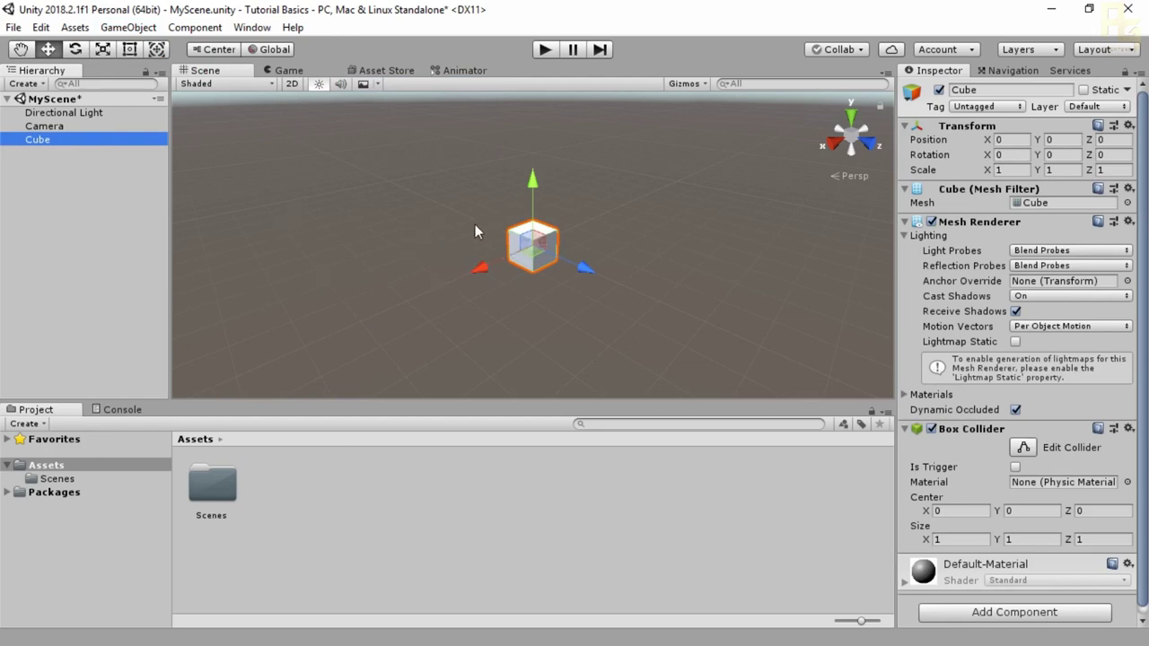
pyautogui.click(60, 192)
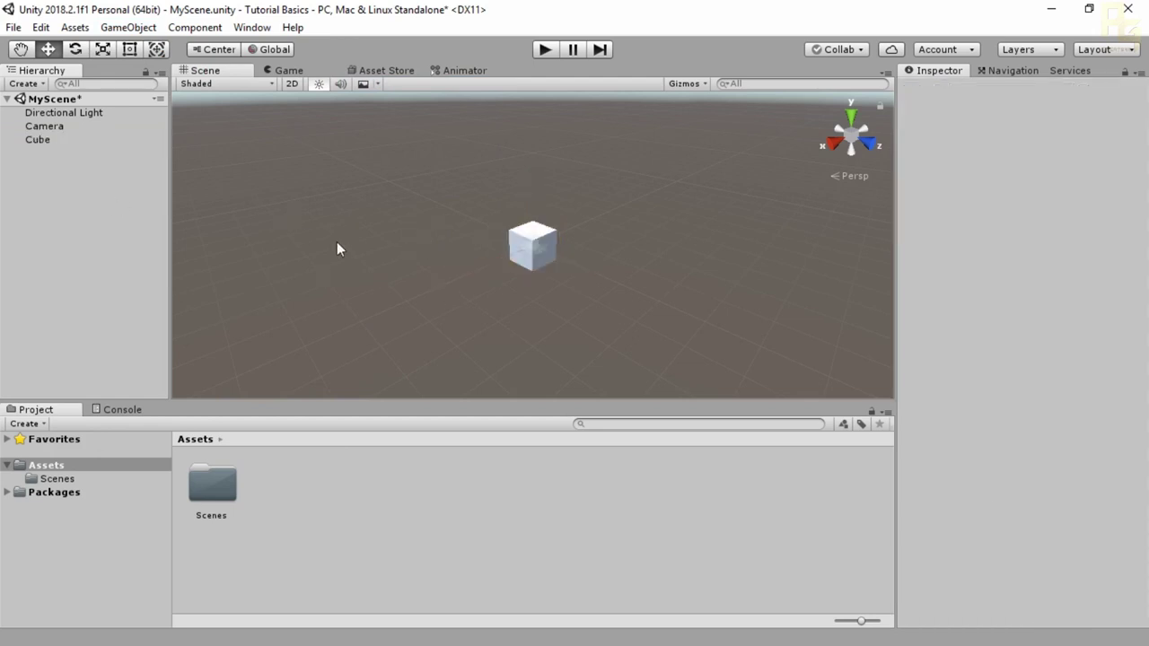
# Stretch the cube into a tall block, about 1.90 x 4.68 x 1.71 scale
pyautogui.click(527, 239)
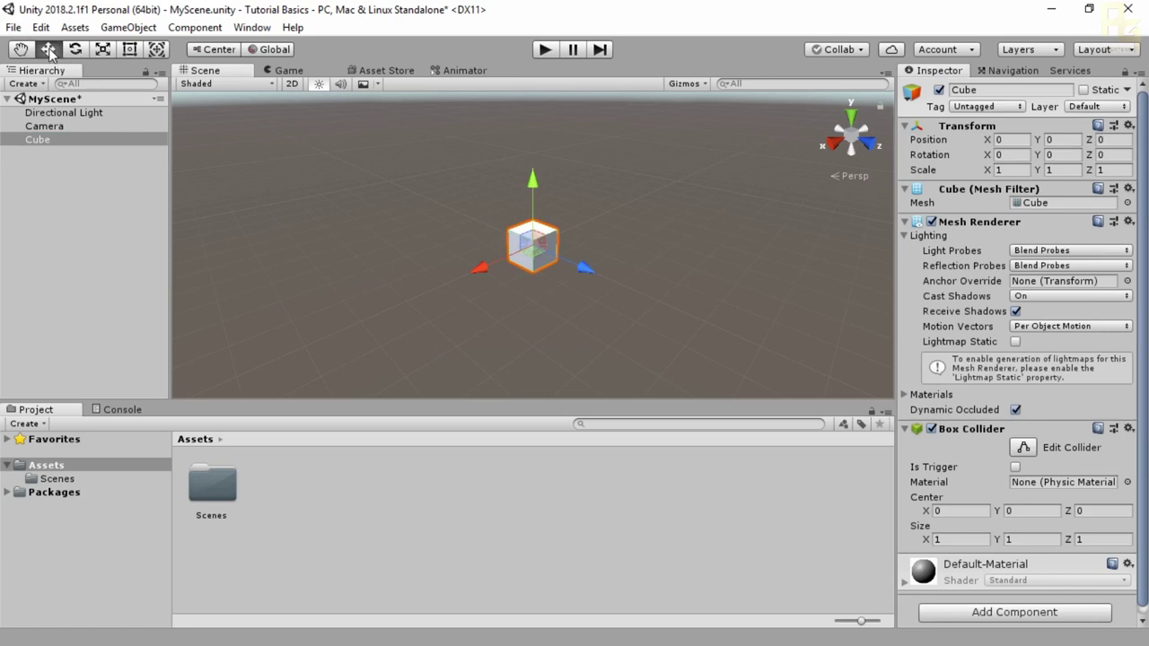
pyautogui.click(76, 51)
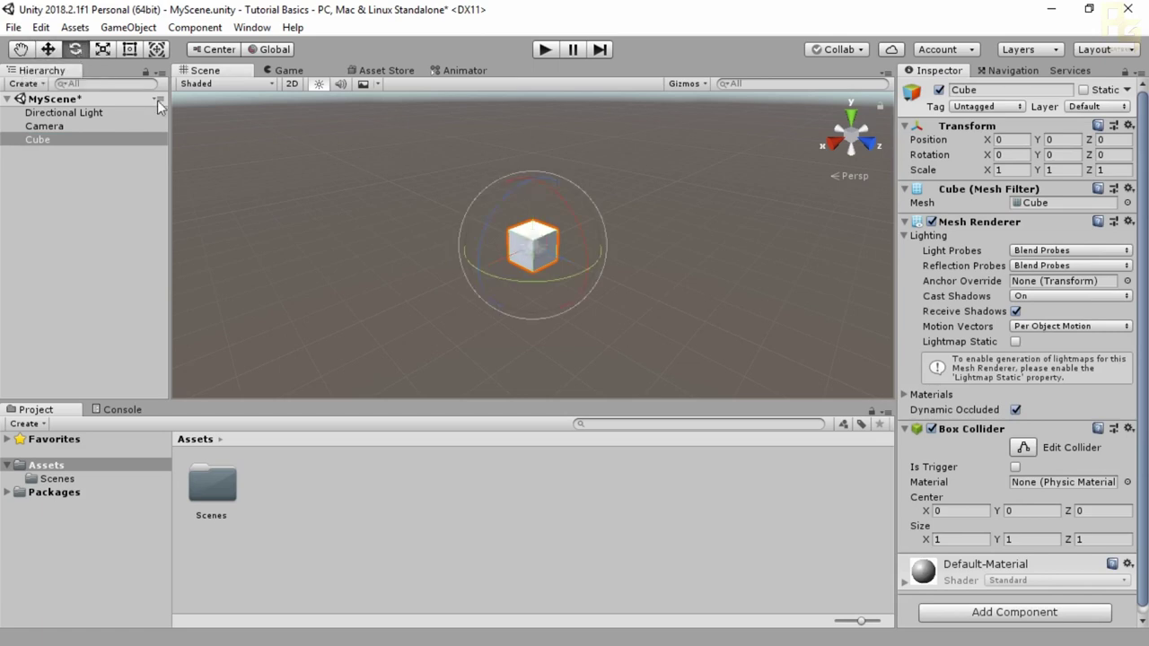
pyautogui.moveTo(510, 276)
pyautogui.mouseDown()
pyautogui.moveTo(461, 271)
pyautogui.moveTo(659, 277)
pyautogui.moveTo(514, 270)
pyautogui.mouseUp()
pyautogui.click(102, 50)
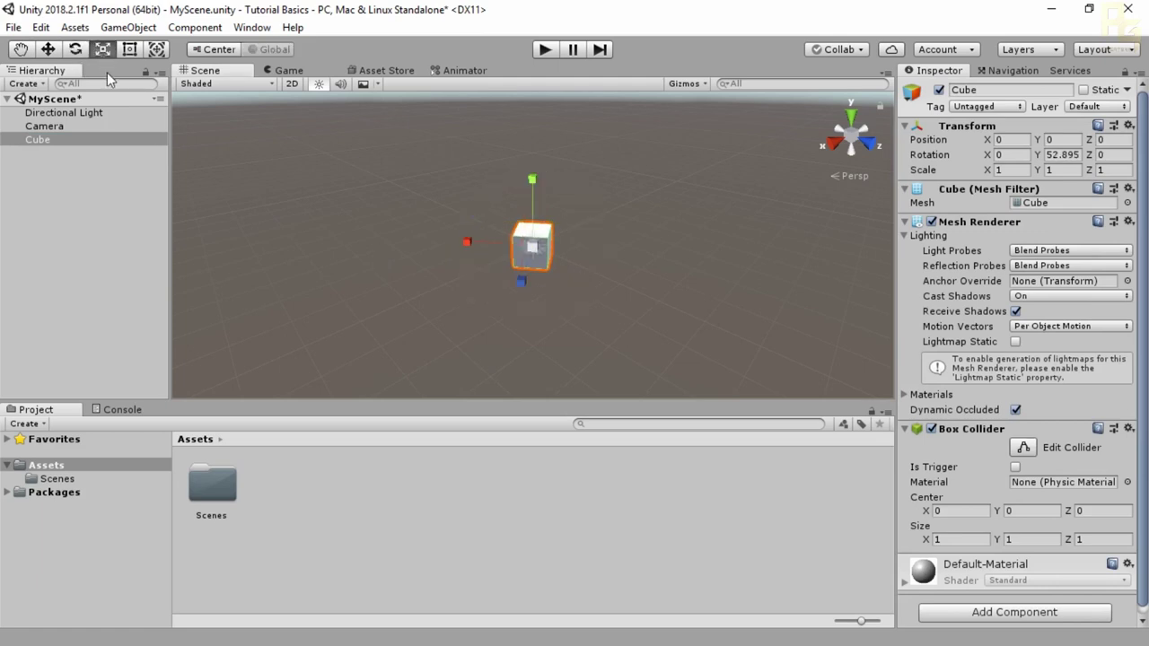
pyautogui.moveTo(531, 247); pyautogui.dragTo(540, 284)
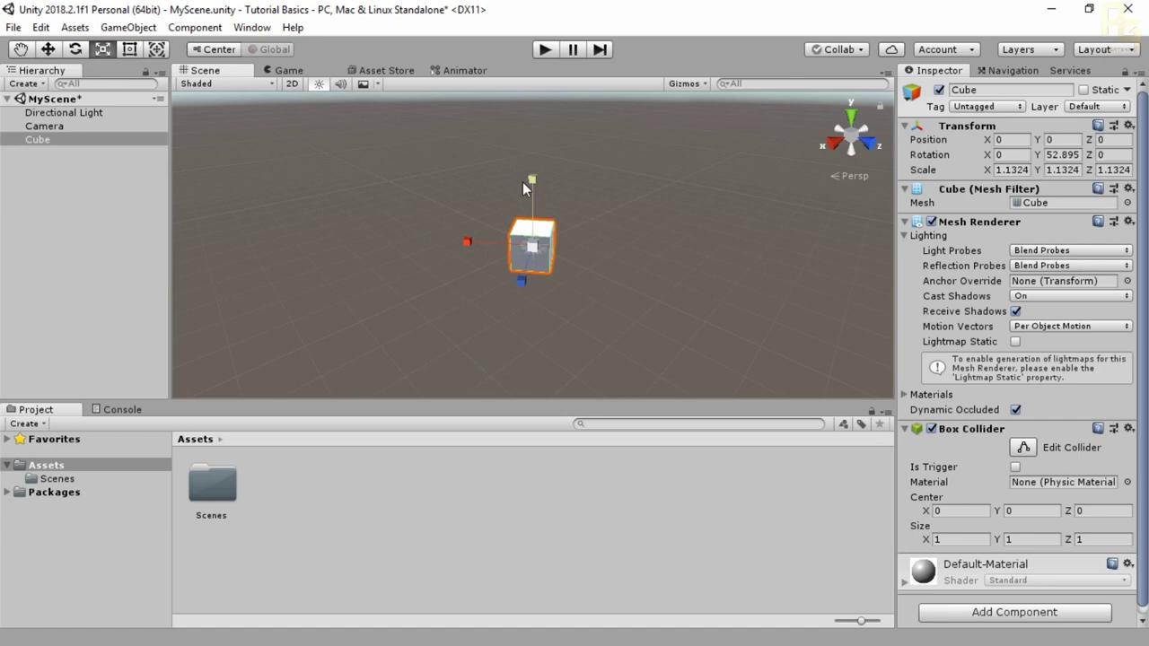
pyautogui.moveTo(528, 182)
pyautogui.mouseDown()
pyautogui.moveTo(515, 113)
pyautogui.moveTo(525, 180)
pyautogui.mouseUp()
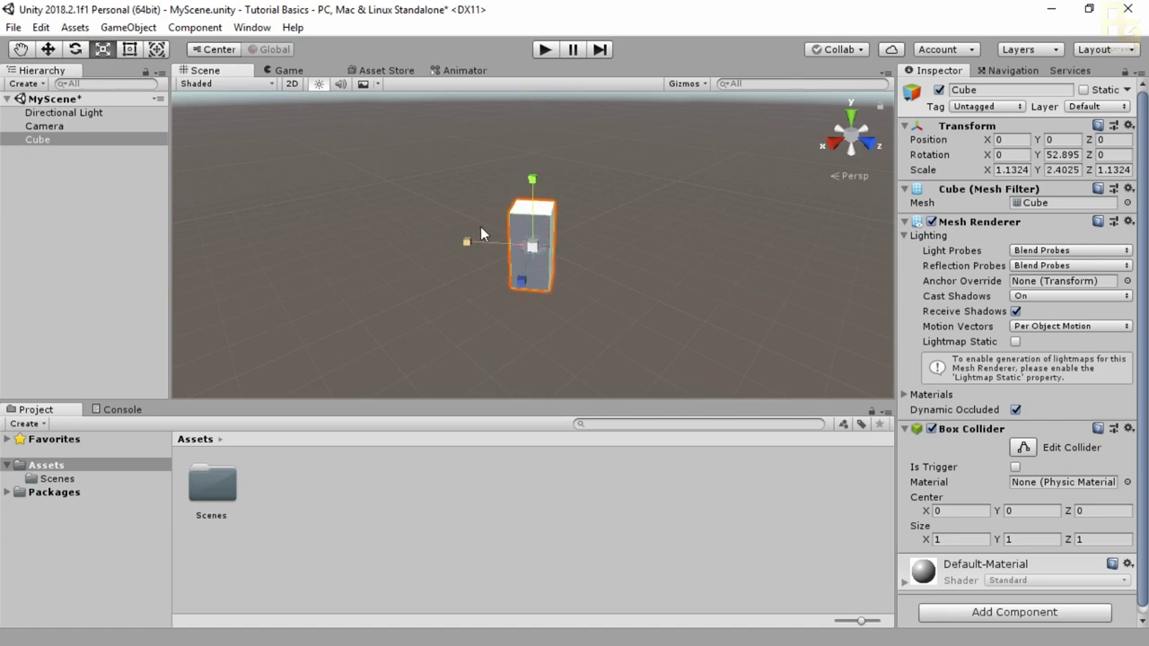
pyautogui.moveTo(467, 239); pyautogui.dragTo(464, 248)
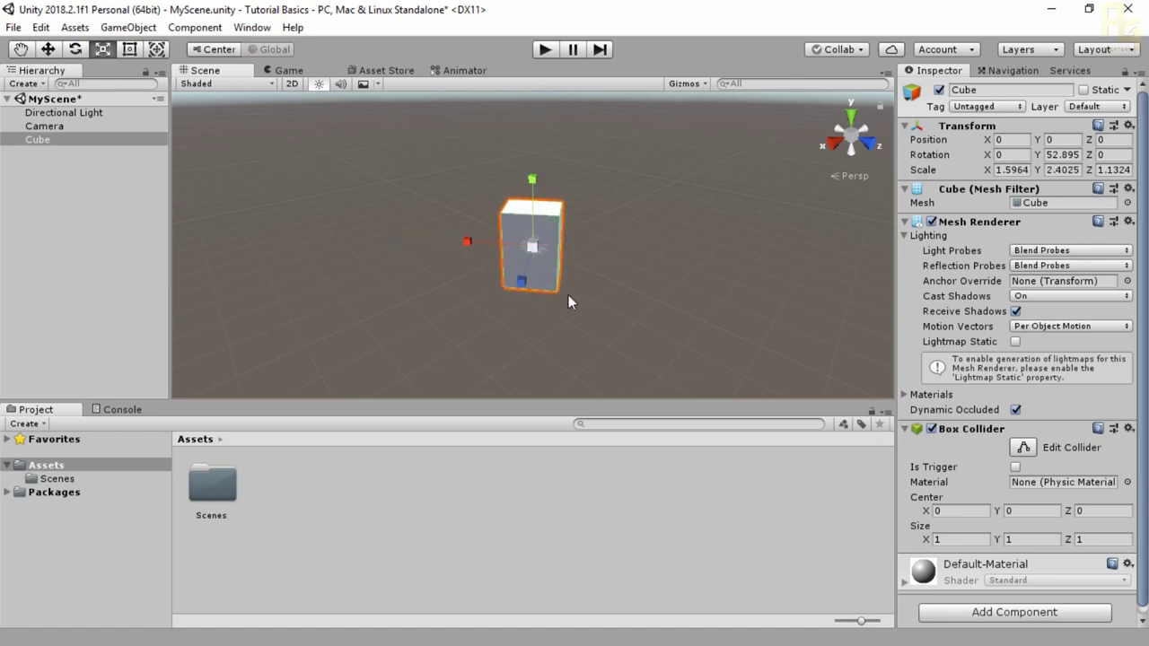
pyautogui.moveTo(519, 285)
pyautogui.mouseDown()
pyautogui.moveTo(497, 332)
pyautogui.moveTo(522, 269)
pyautogui.moveTo(503, 303)
pyautogui.moveTo(516, 292)
pyautogui.mouseUp()
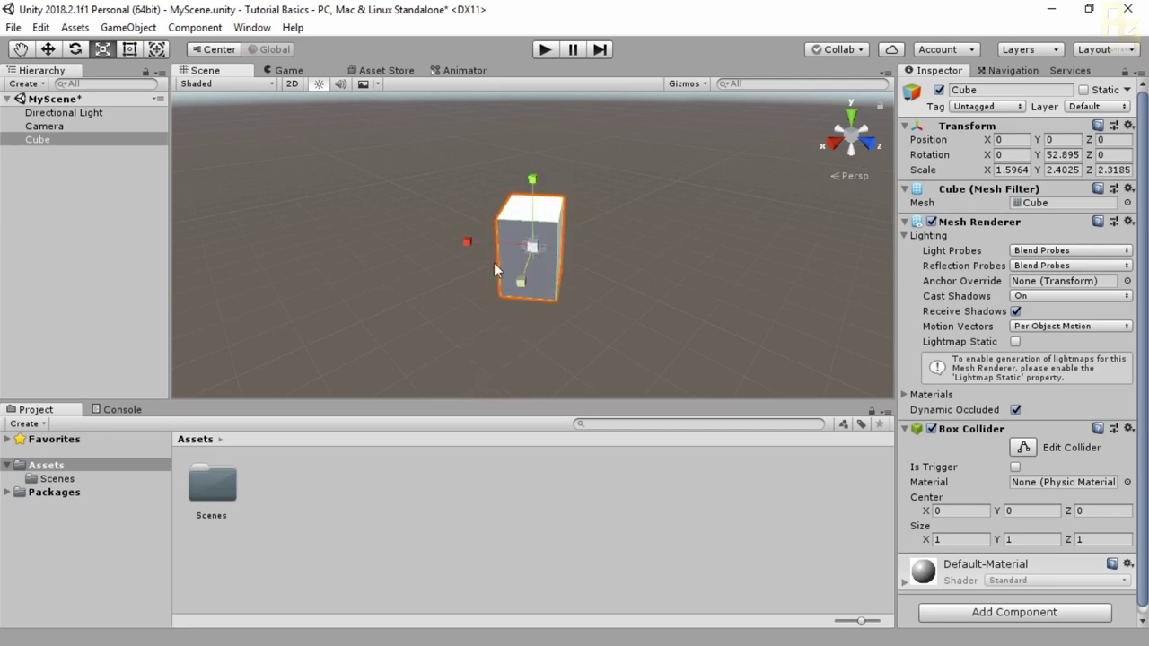
pyautogui.moveTo(476, 250)
pyautogui.mouseDown()
pyautogui.moveTo(423, 238)
pyautogui.moveTo(468, 242)
pyautogui.mouseUp()
pyautogui.moveTo(532, 182); pyautogui.dragTo(516, 125)
pyautogui.moveTo(522, 274); pyautogui.dragTo(461, 242)
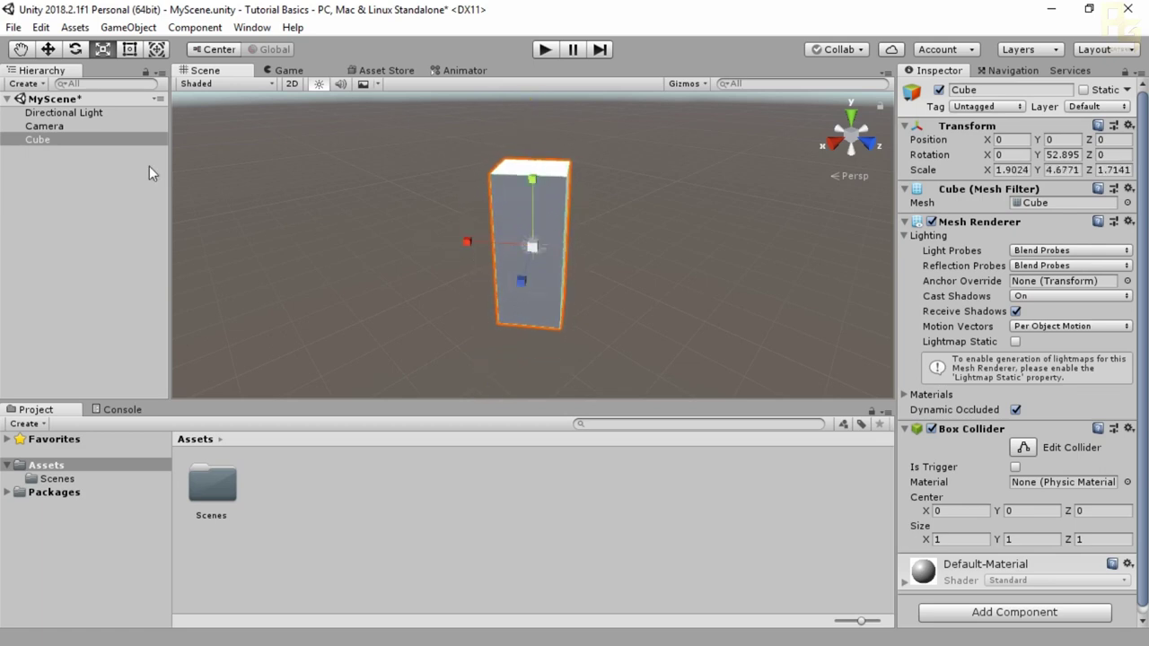
# Turn the cube to about 45.4 degrees on Y, undoing stray tilts
pyautogui.click(74, 49)
pyautogui.moveTo(508, 282); pyautogui.dragTo(564, 211)
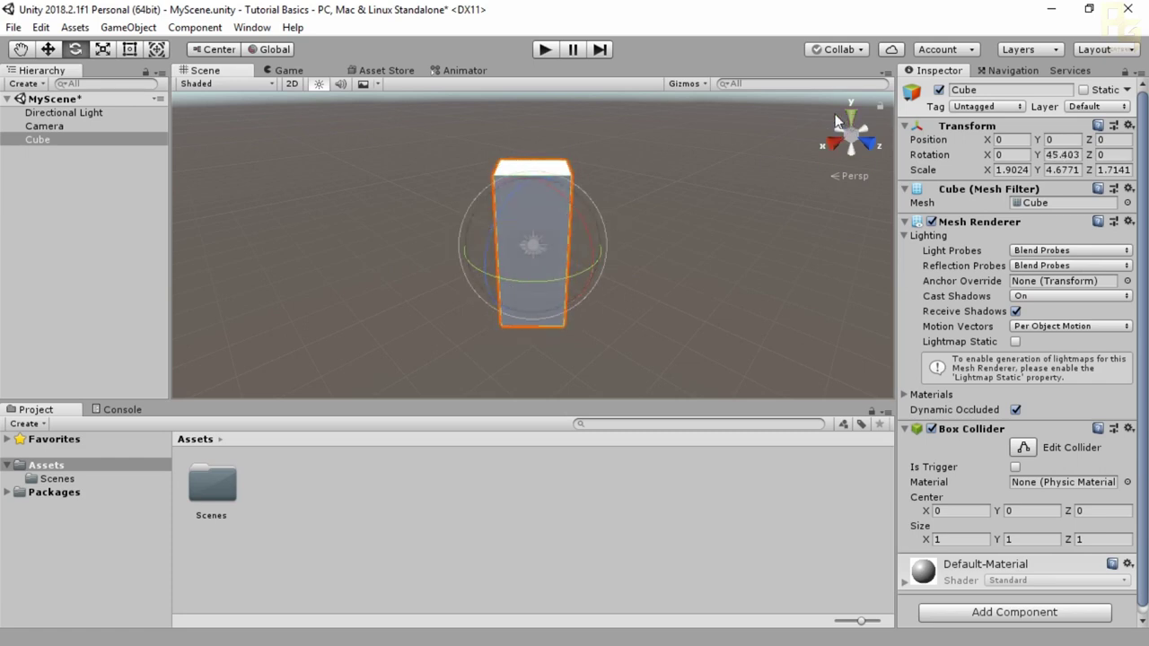
pyautogui.moveTo(548, 280); pyautogui.dragTo(561, 235)
pyautogui.hotkey('ctrl', 'z')
pyautogui.hotkey('ctrl', 'z')
pyautogui.hotkey('ctrl', 'z')
# Shift the cube slightly back to Z -0.43 and pan the Scene view
pyautogui.click(55, 55)
pyautogui.moveTo(586, 272)
pyautogui.mouseDown()
pyautogui.moveTo(640, 329)
pyautogui.moveTo(571, 274)
pyautogui.mouseUp()
pyautogui.click(21, 50)
pyautogui.moveTo(461, 248); pyautogui.dragTo(393, 259)
pyautogui.click(102, 49)
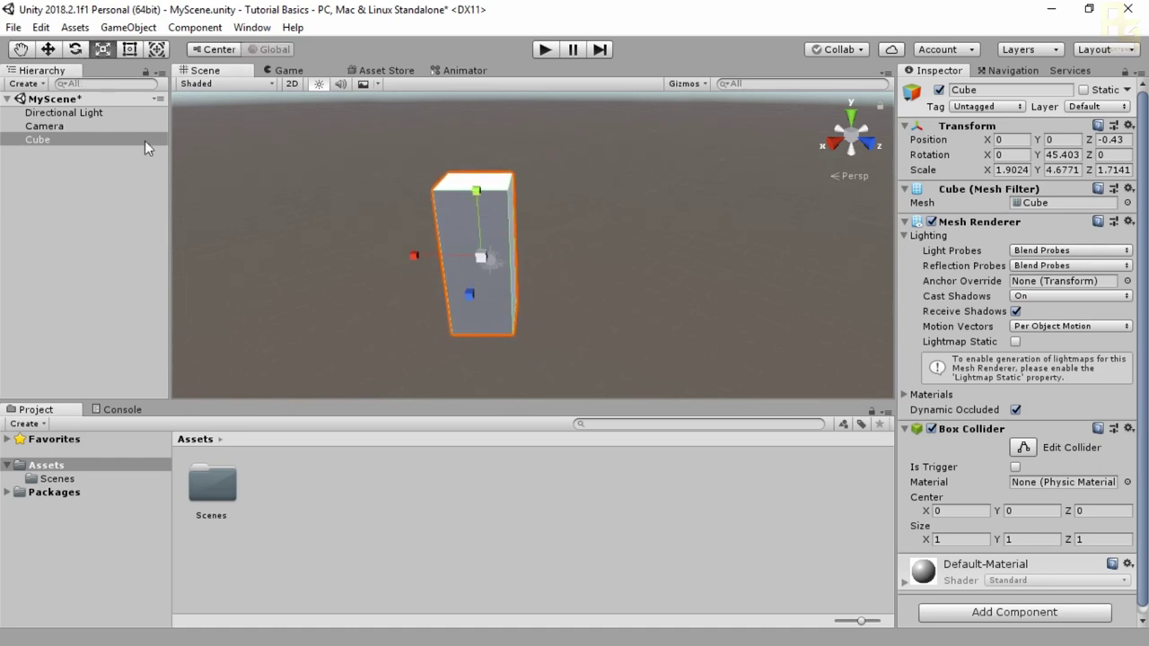
# Widen the cube and adjust its top edge with the Rect tool
pyautogui.click(130, 51)
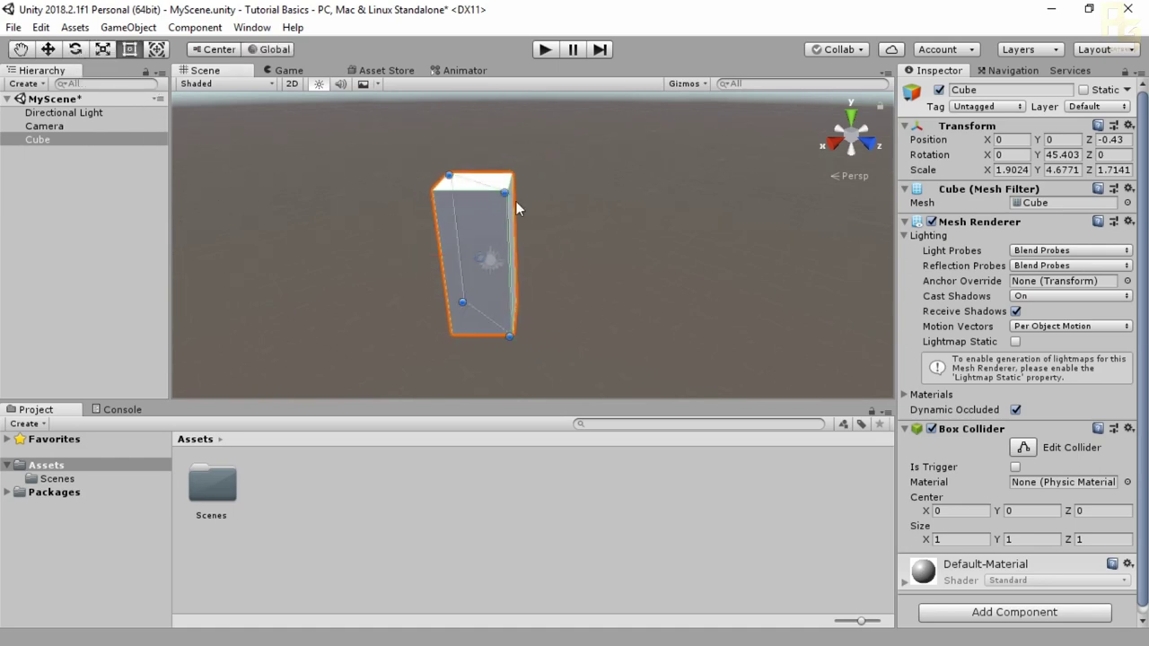
pyautogui.moveTo(511, 185); pyautogui.dragTo(413, 146)
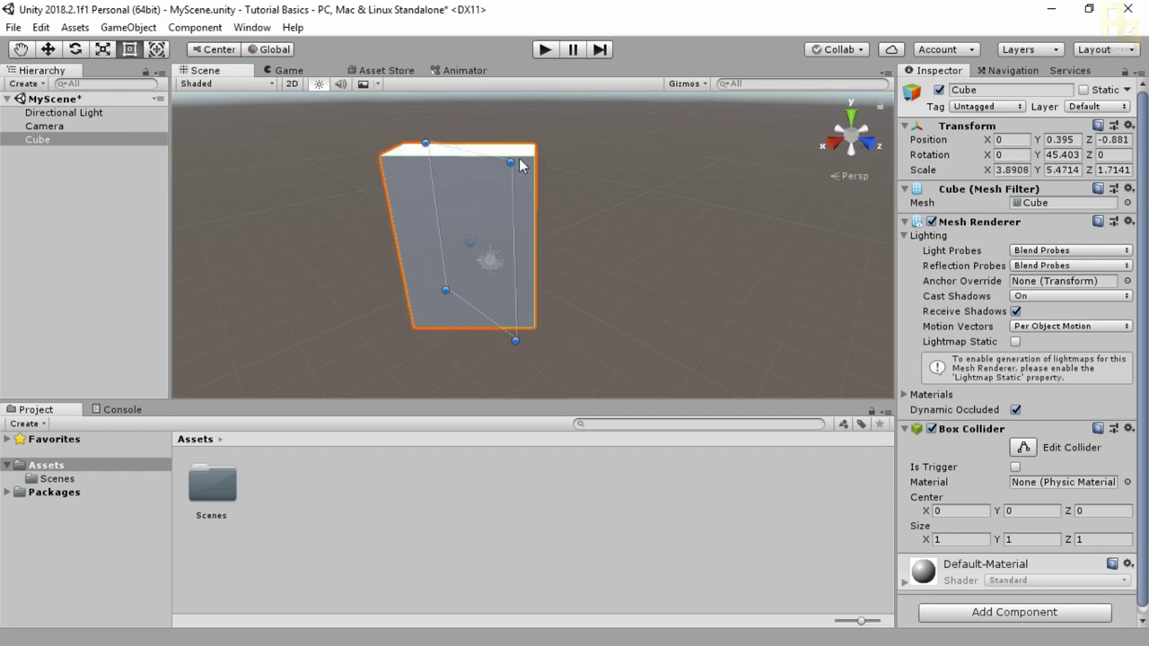
pyautogui.moveTo(508, 160)
pyautogui.mouseDown()
pyautogui.moveTo(509, 179)
pyautogui.moveTo(509, 166)
pyautogui.mouseUp()
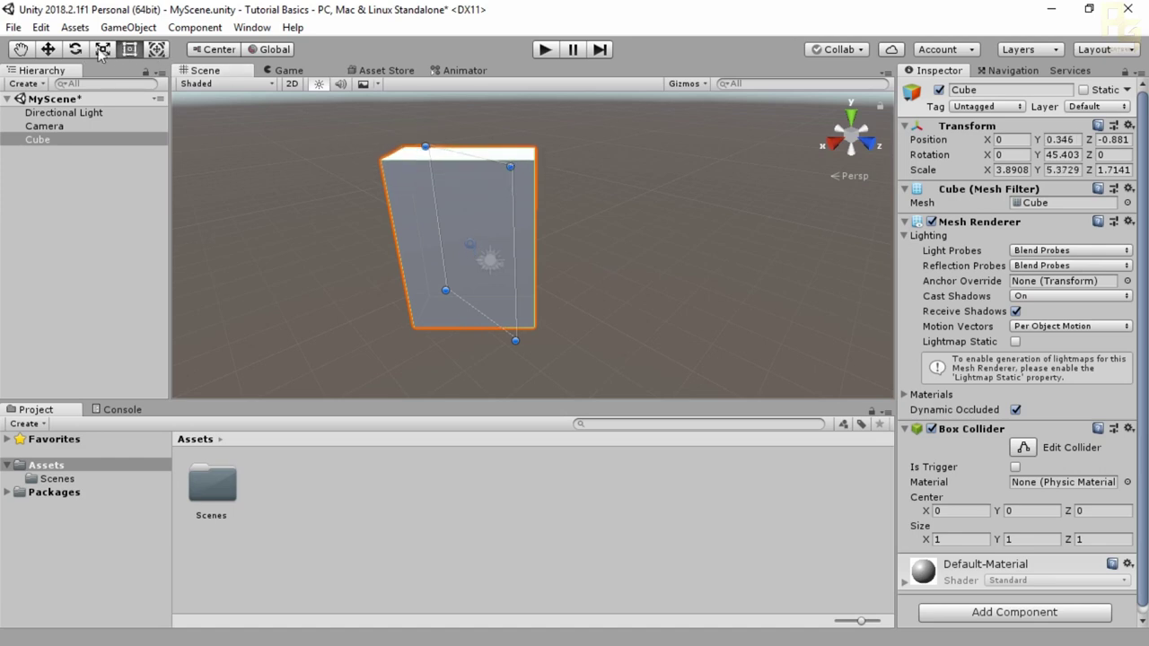
# Tilt, move and scale the cube with the Transform tool to position -0.85, 0.346, -1.66
pyautogui.click(76, 49)
pyautogui.click(48, 49)
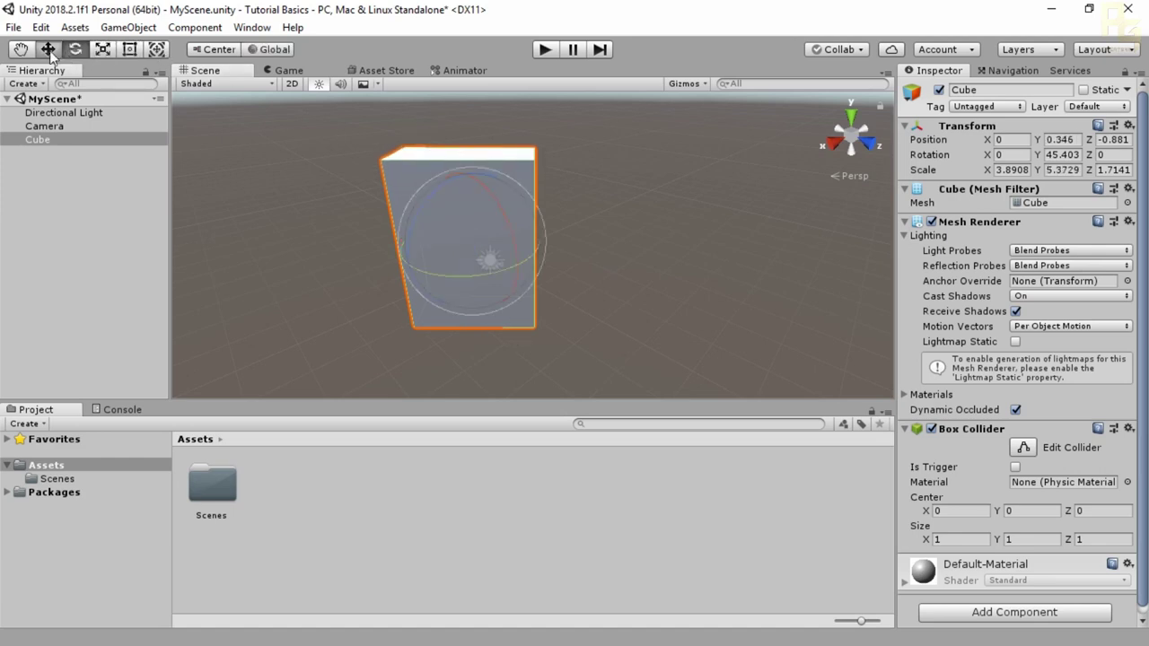
pyautogui.click(156, 50)
pyautogui.moveTo(492, 296); pyautogui.dragTo(408, 256)
pyautogui.moveTo(483, 233); pyautogui.dragTo(514, 269)
pyautogui.moveTo(394, 245)
pyautogui.mouseDown()
pyautogui.moveTo(353, 251)
pyautogui.moveTo(395, 246)
pyautogui.mouseUp()
pyautogui.moveTo(478, 228); pyautogui.dragTo(424, 237)
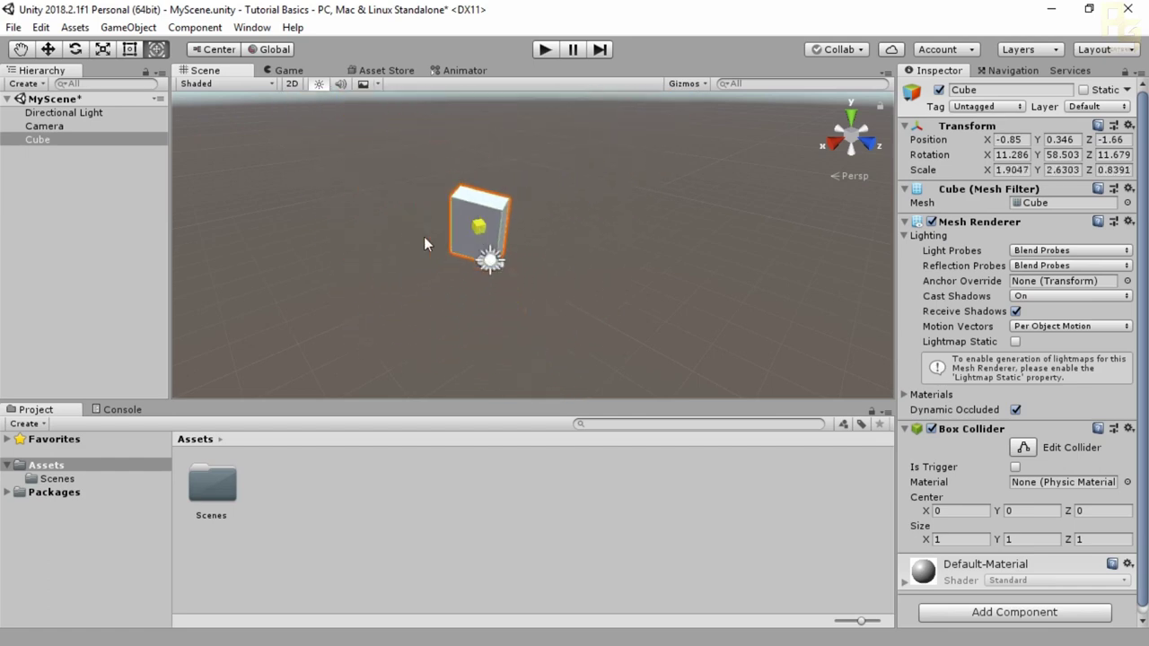
pyautogui.click(47, 49)
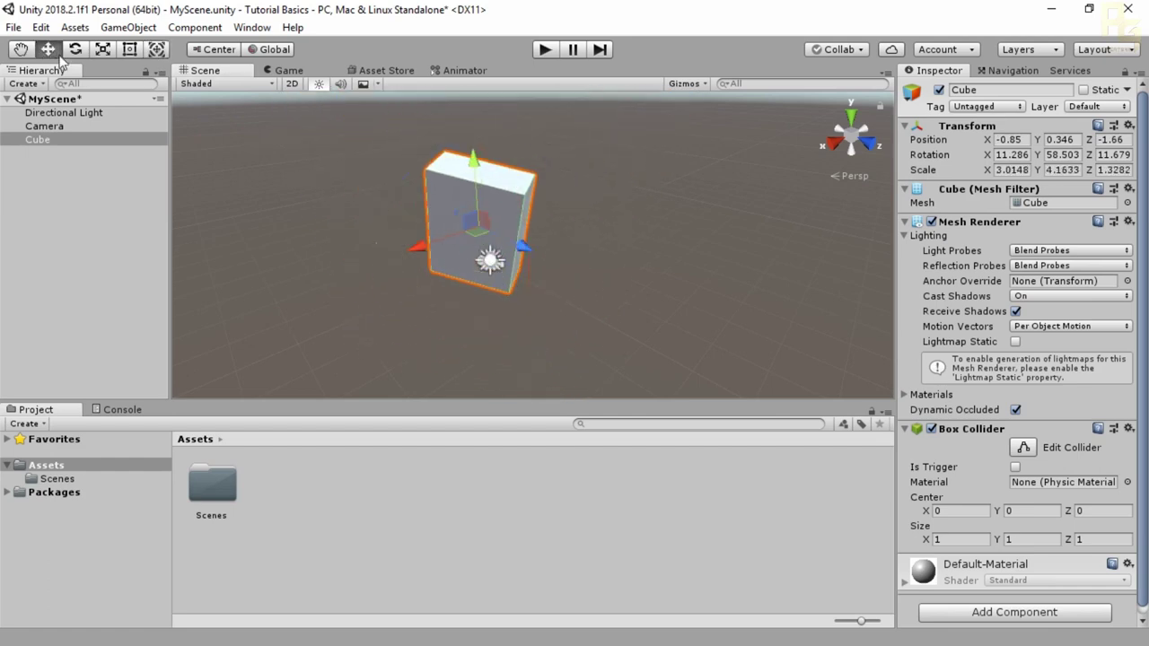
# Orbit and pan the Scene view around the cube, toggling handles between Pivot and Center
pyautogui.click(157, 51)
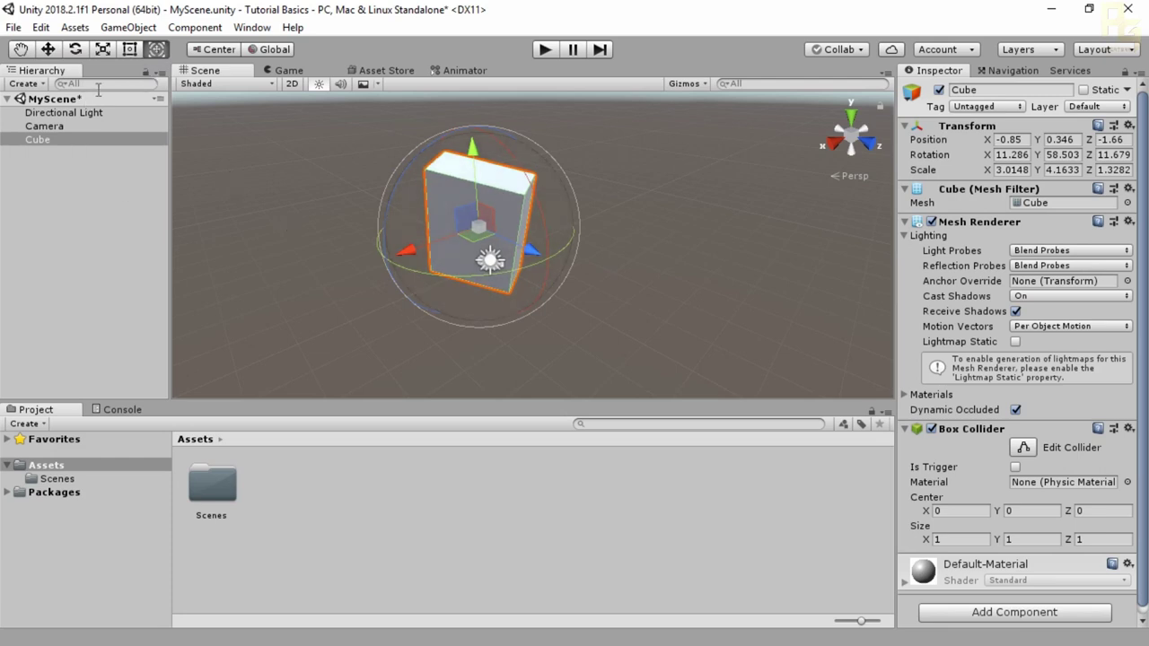
pyautogui.click(214, 50)
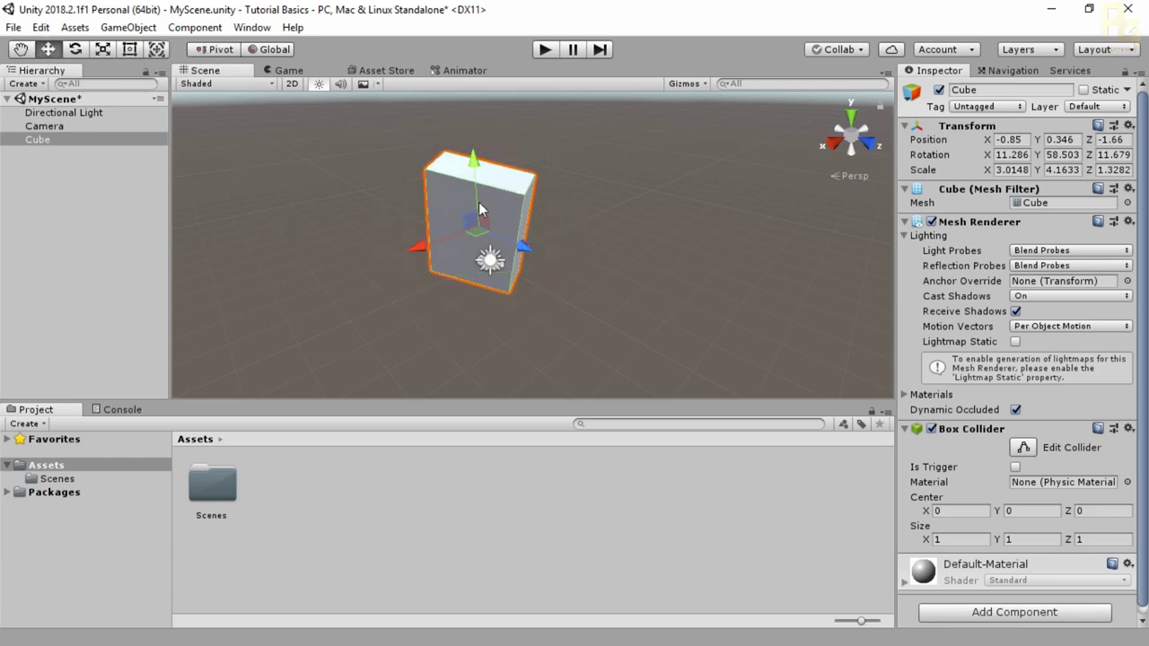
pyautogui.keyDown('alt'); pyautogui.moveTo(451, 281); pyautogui.dragTo(474, 167); pyautogui.keyUp('alt')
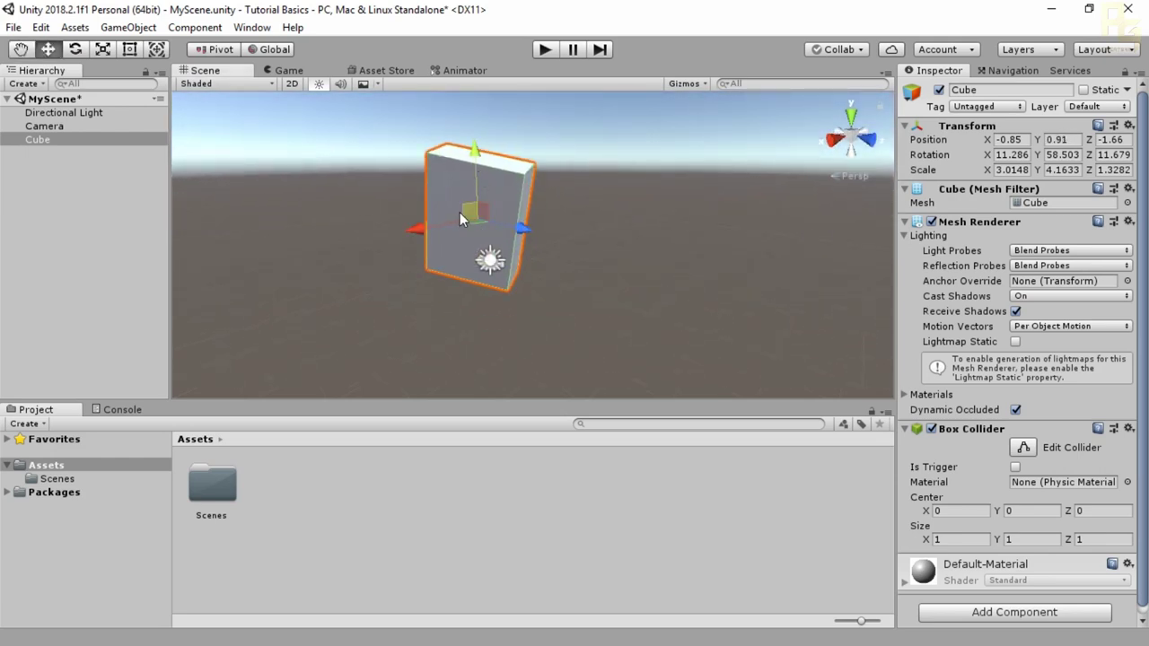
pyautogui.click(221, 50)
pyautogui.keyDown('alt'); pyautogui.moveTo(513, 325); pyautogui.dragTo(519, 288); pyautogui.keyUp('alt')
pyautogui.press('q')
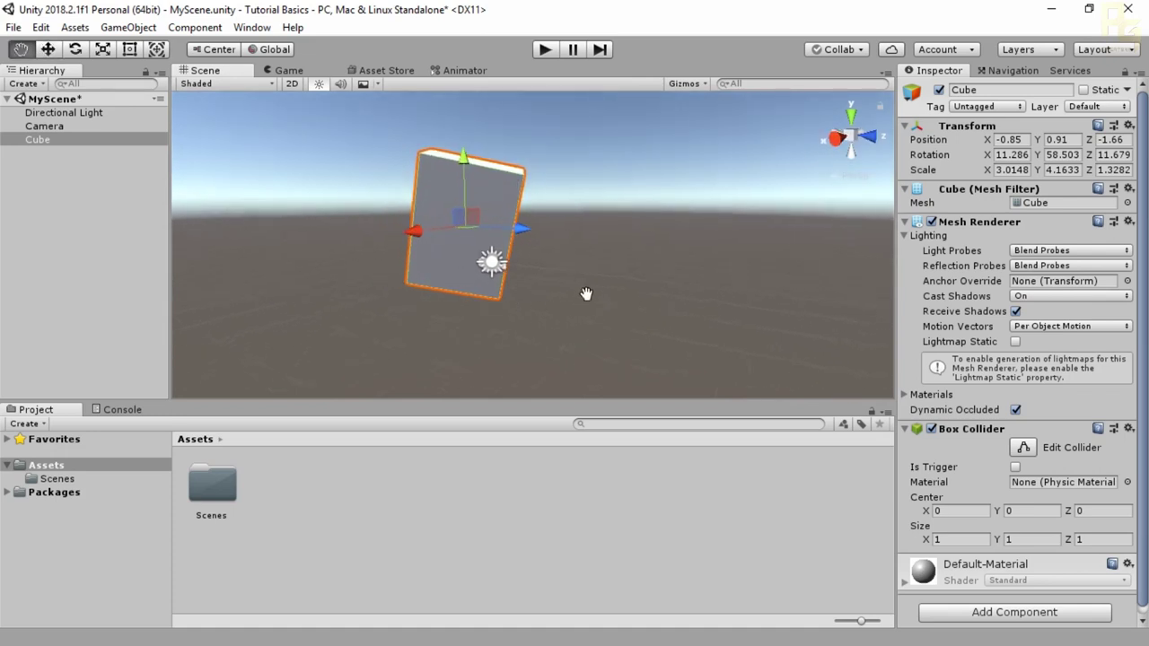
pyautogui.moveTo(611, 242); pyautogui.dragTo(637, 245)
pyautogui.press('w')
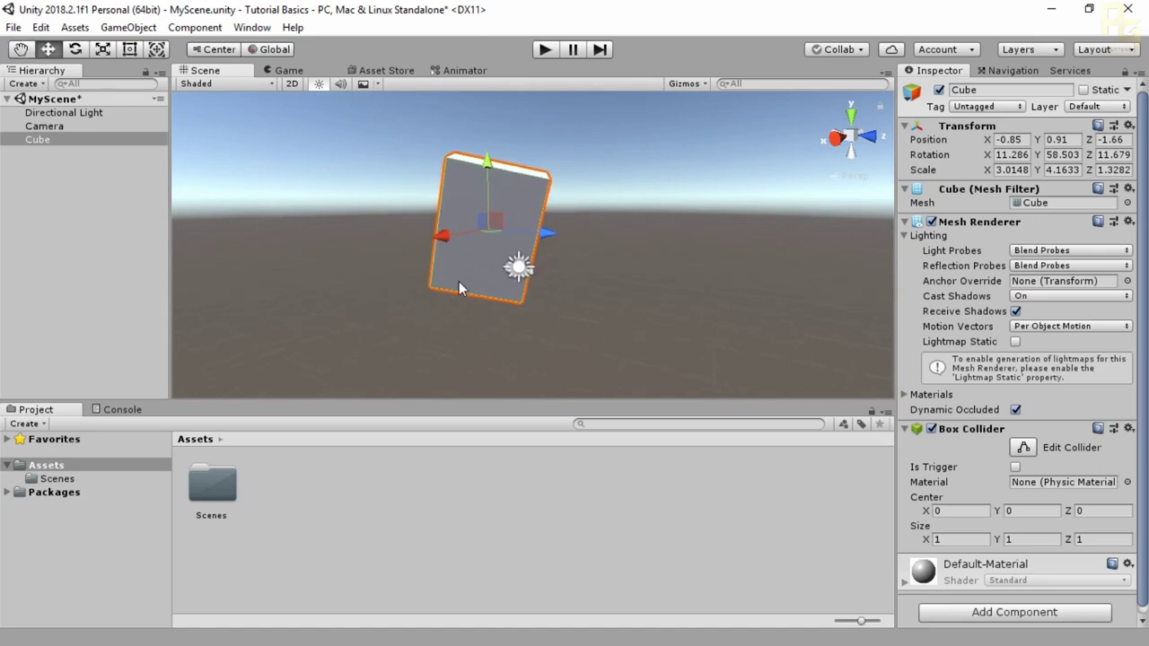
# Zoom and orbit around the cube, then switch to the Game view
pyautogui.scroll(5, 458, 281)
pyautogui.scroll(-5, 454, 277)
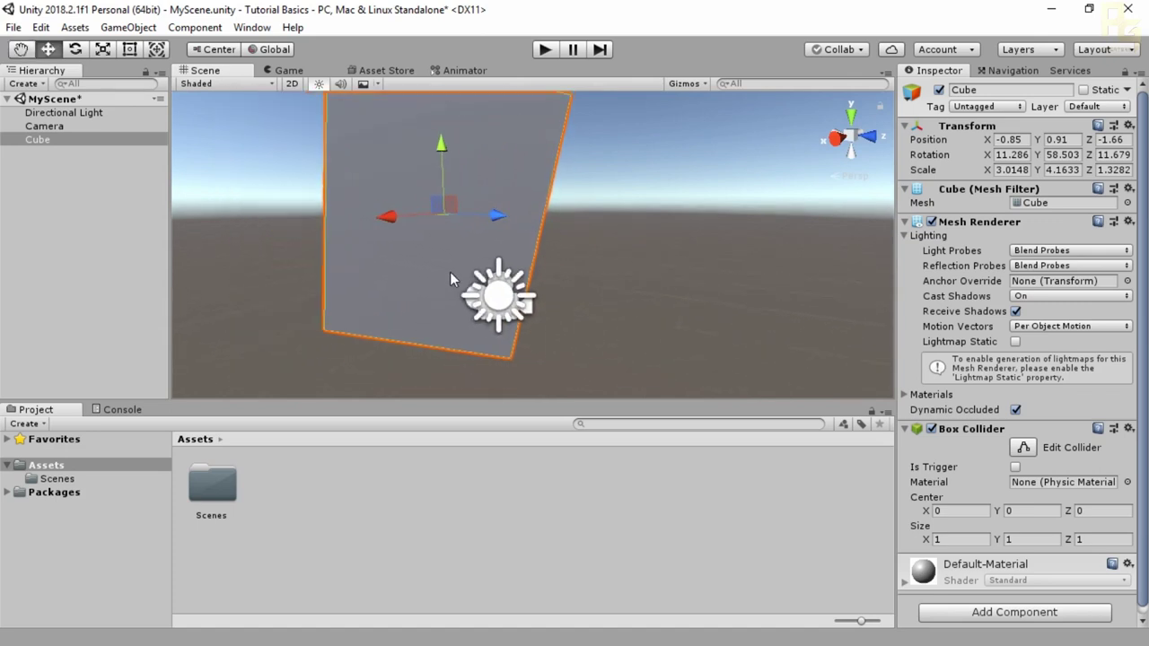
pyautogui.scroll(4, 449, 272)
pyautogui.scroll(-5, 459, 259)
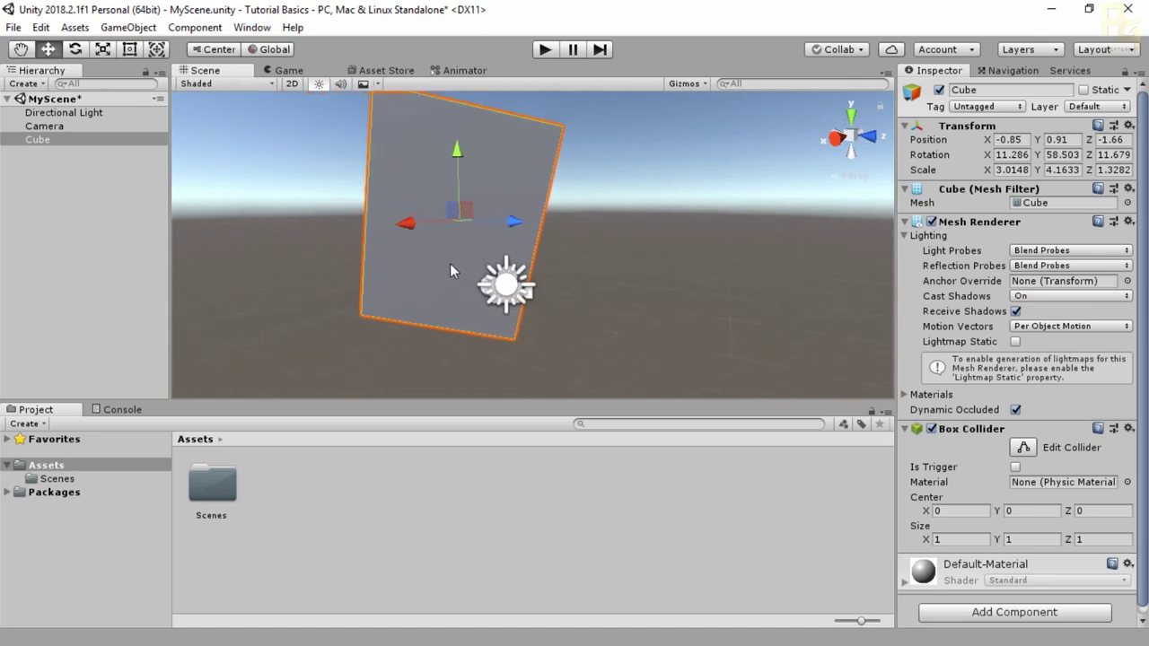
pyautogui.moveTo(348, 269)
pyautogui.mouseDown(button='right')
pyautogui.moveTo(428, 311)
pyautogui.moveTo(392, 329)
pyautogui.moveTo(408, 320)
pyautogui.moveTo(379, 317)
pyautogui.moveTo(336, 284)
pyautogui.moveTo(367, 264)
pyautogui.moveTo(346, 241)
pyautogui.moveTo(376, 271)
pyautogui.moveTo(380, 259)
pyautogui.moveTo(361, 256)
pyautogui.mouseUp(button='right')
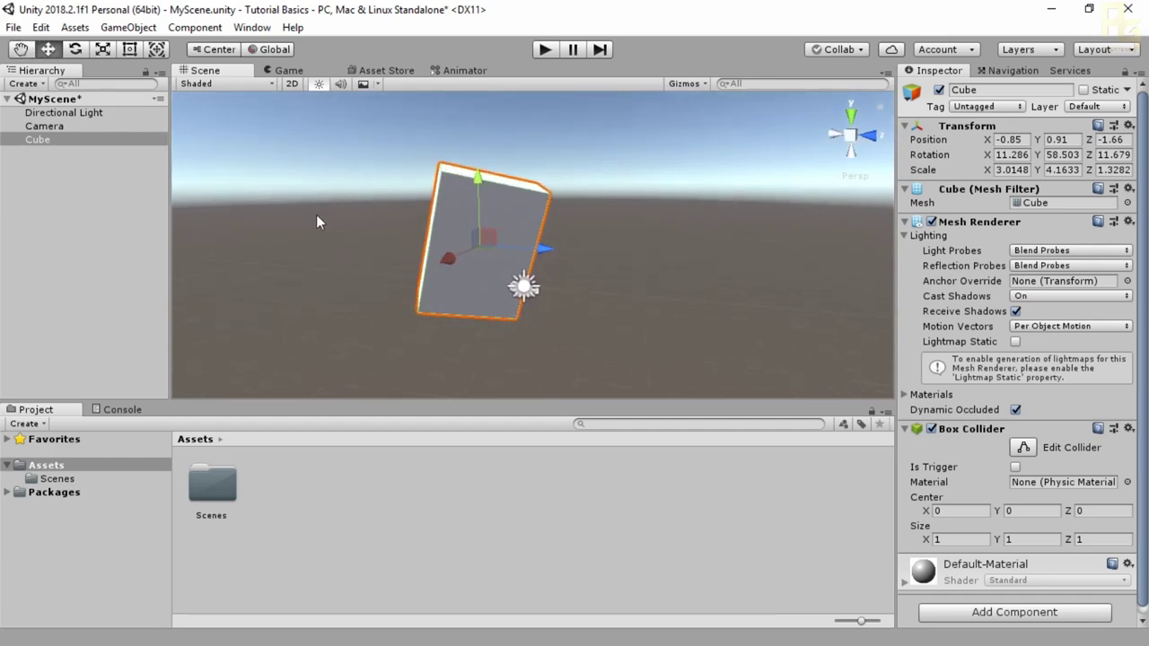
pyautogui.click(288, 70)
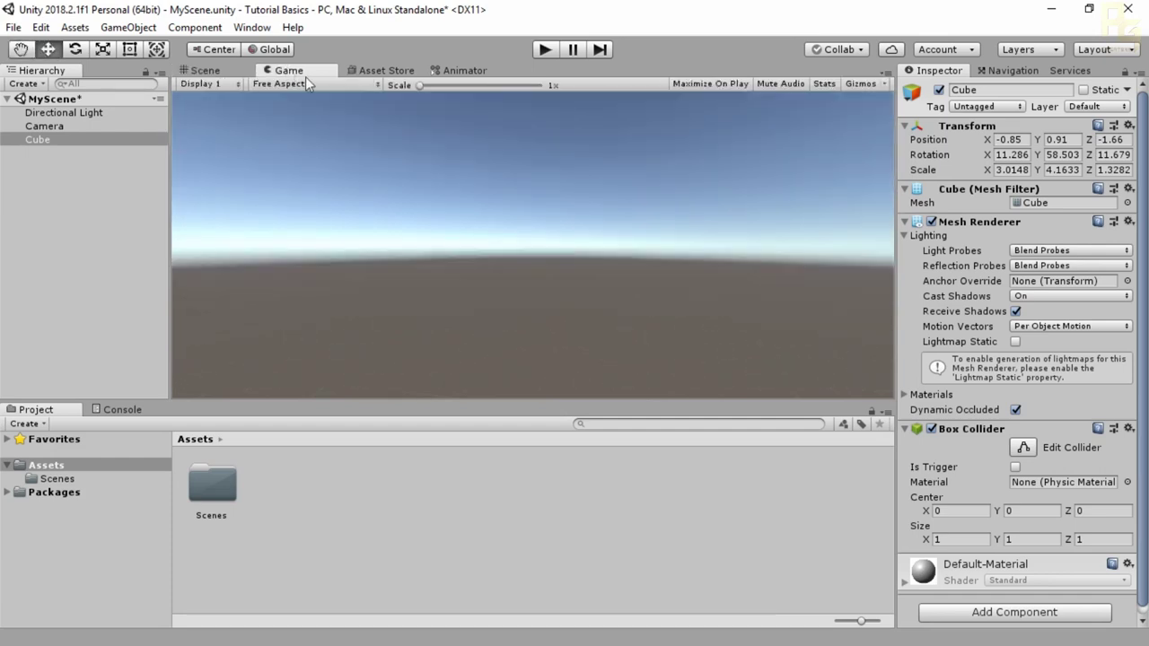
# Dock the Game view beside the Scene view and move the Camera to 0, 1.95, -7.97
pyautogui.moveTo(296, 72); pyautogui.dragTo(724, 251)
pyautogui.moveTo(653, 245); pyautogui.dragTo(586, 244)
pyautogui.click(42, 126)
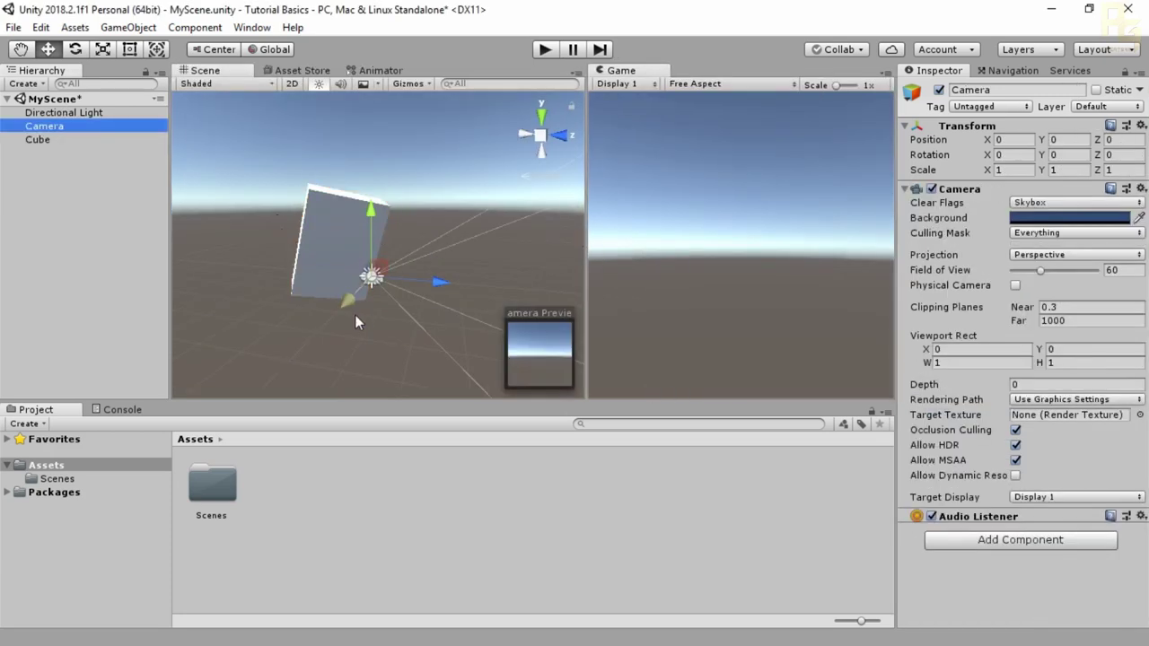
pyautogui.moveTo(432, 289); pyautogui.dragTo(276, 272)
pyautogui.moveTo(224, 207); pyautogui.dragTo(225, 159)
# Move the Camera to 0, 0.97, -6.88 so the cube fills the Game view
pyautogui.moveTo(291, 216); pyautogui.dragTo(260, 219)
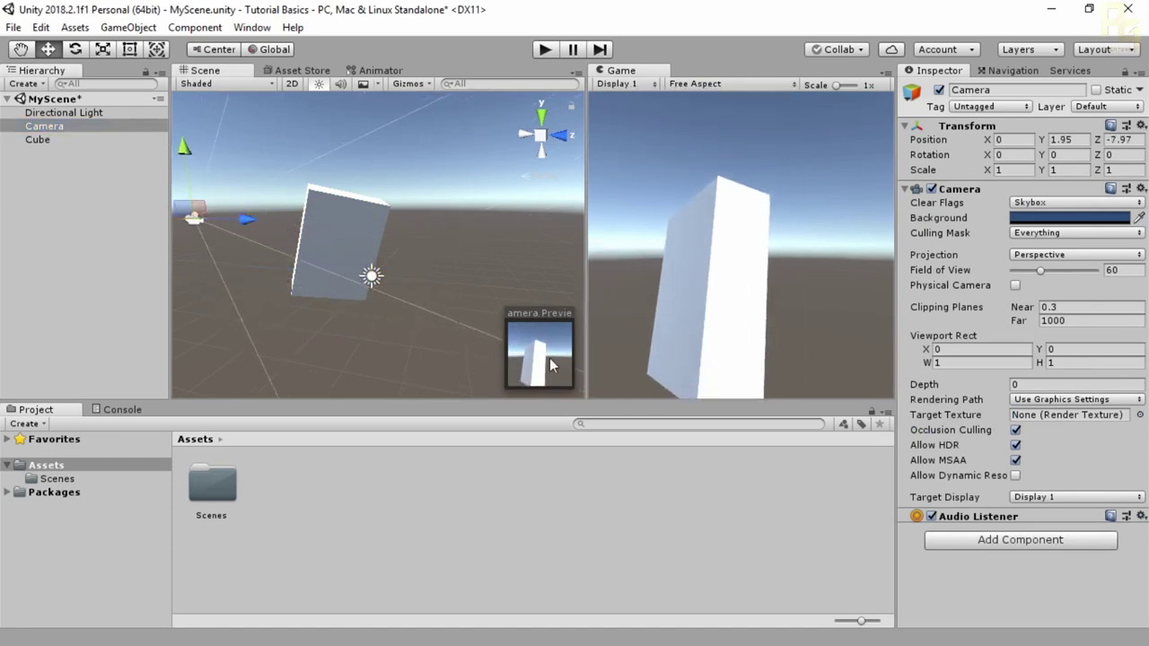
pyautogui.moveTo(182, 151); pyautogui.dragTo(185, 179)
pyautogui.moveTo(246, 236); pyautogui.dragTo(249, 243)
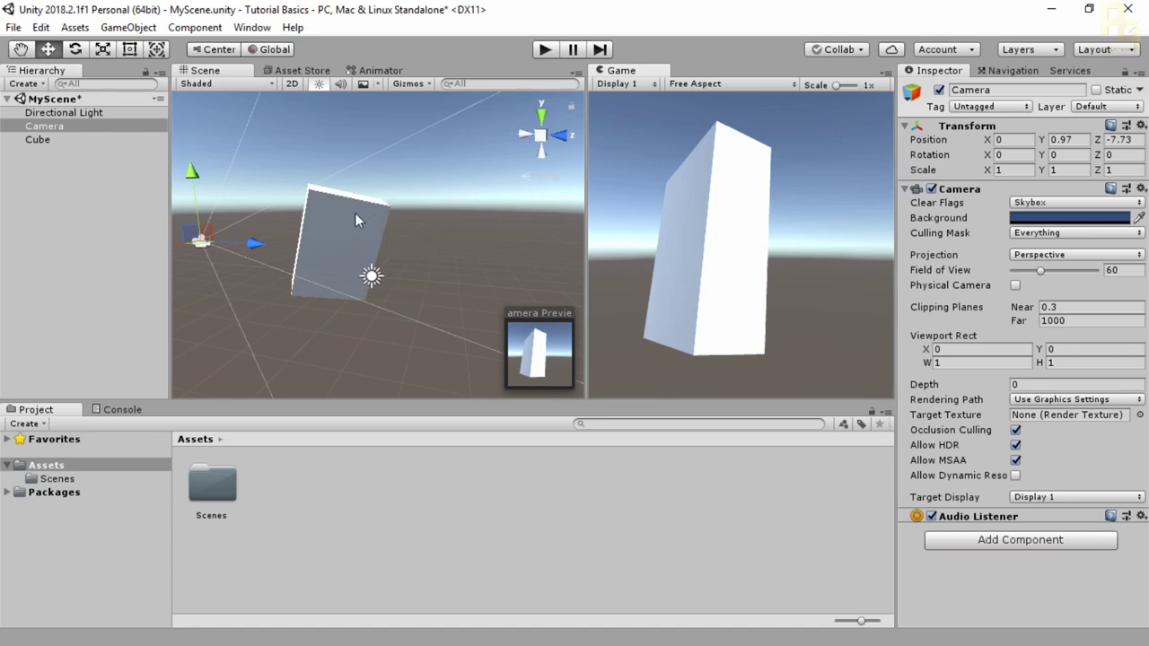
pyautogui.moveTo(251, 246); pyautogui.dragTo(280, 255)
pyautogui.moveTo(212, 172); pyautogui.dragTo(212, 180)
pyautogui.moveTo(272, 255); pyautogui.dragTo(273, 262)
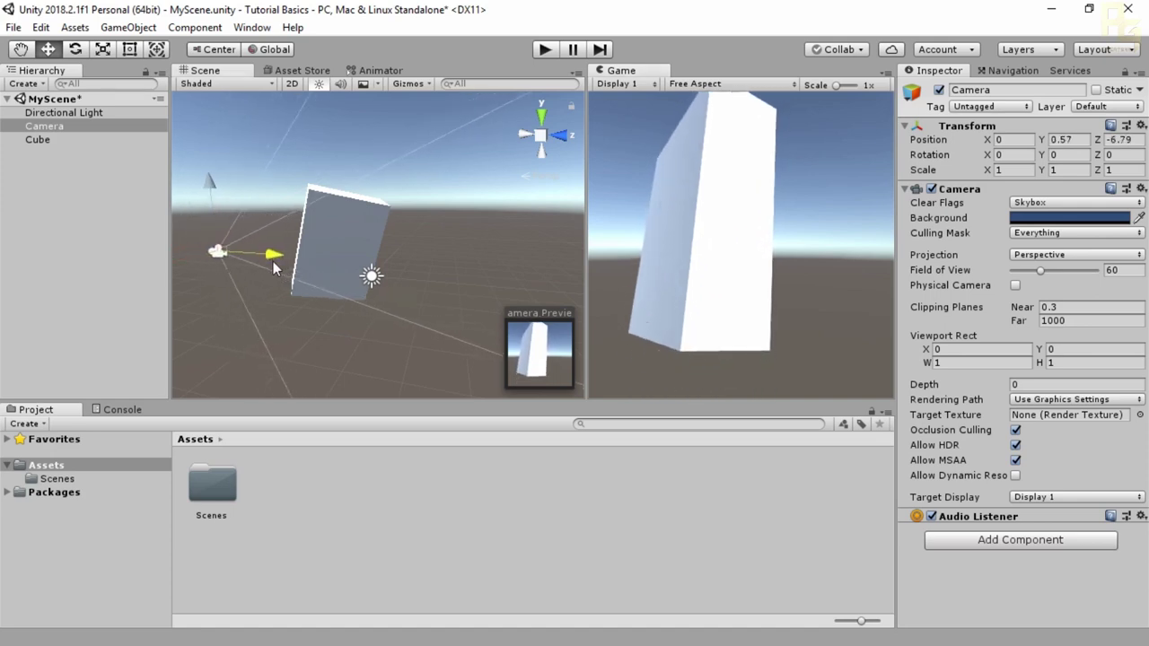
pyautogui.moveTo(207, 179); pyautogui.dragTo(207, 175)
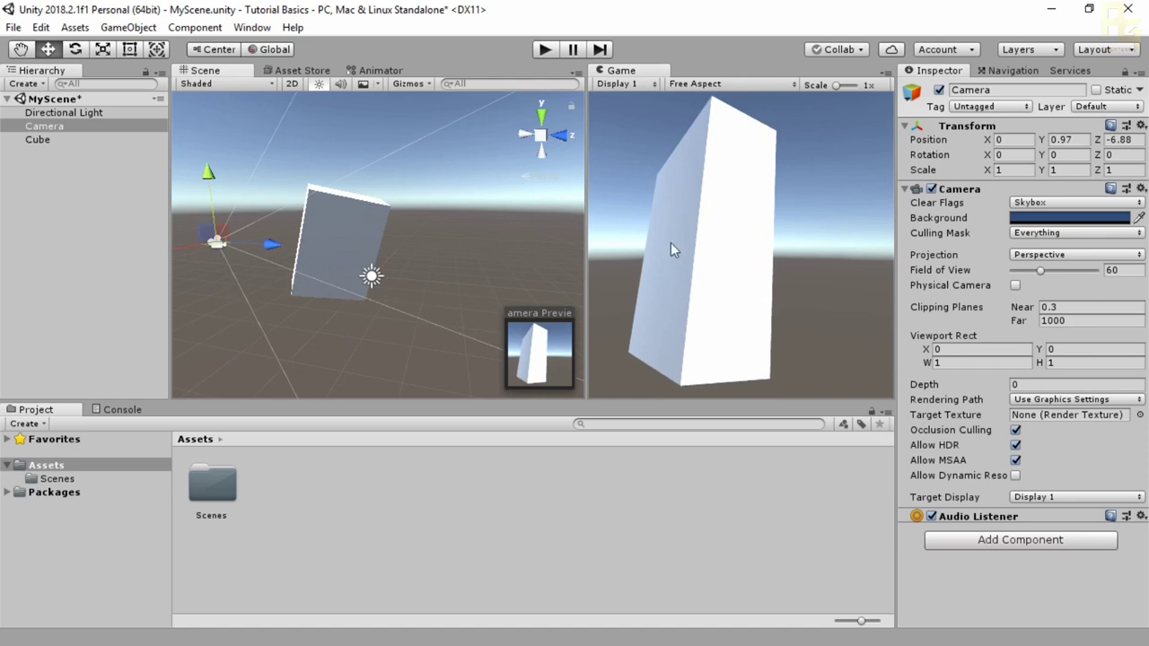
pyautogui.click(35, 142)
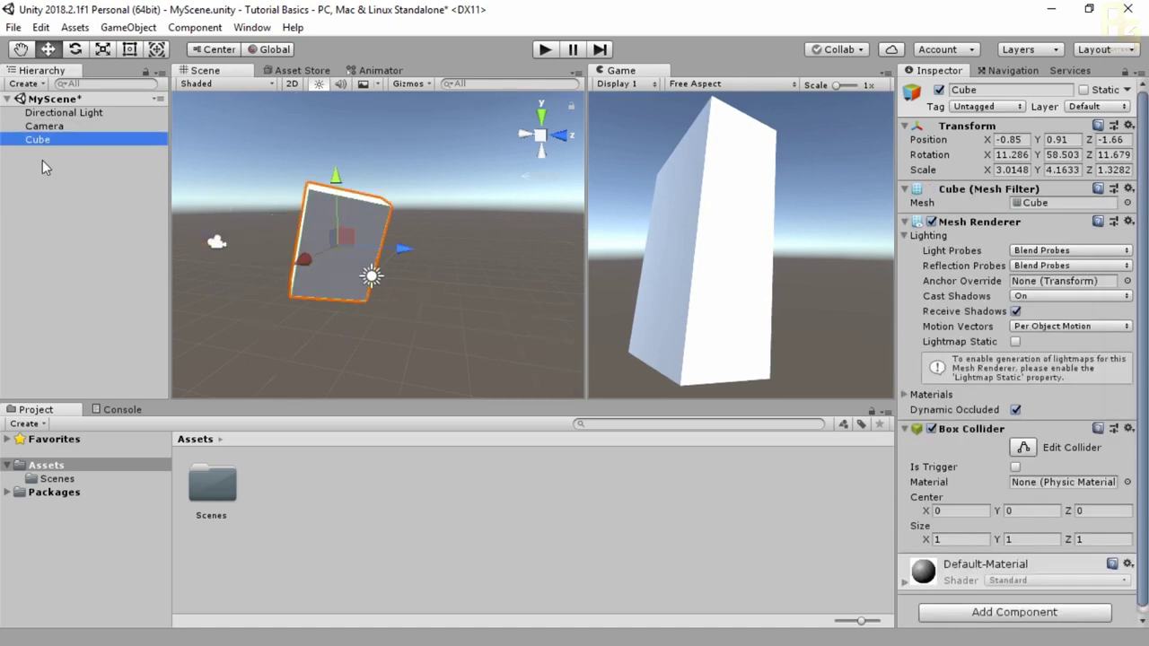
# Delete the Cube and add a Sphere from GameObject > 3D Object
pyautogui.press('Delete')
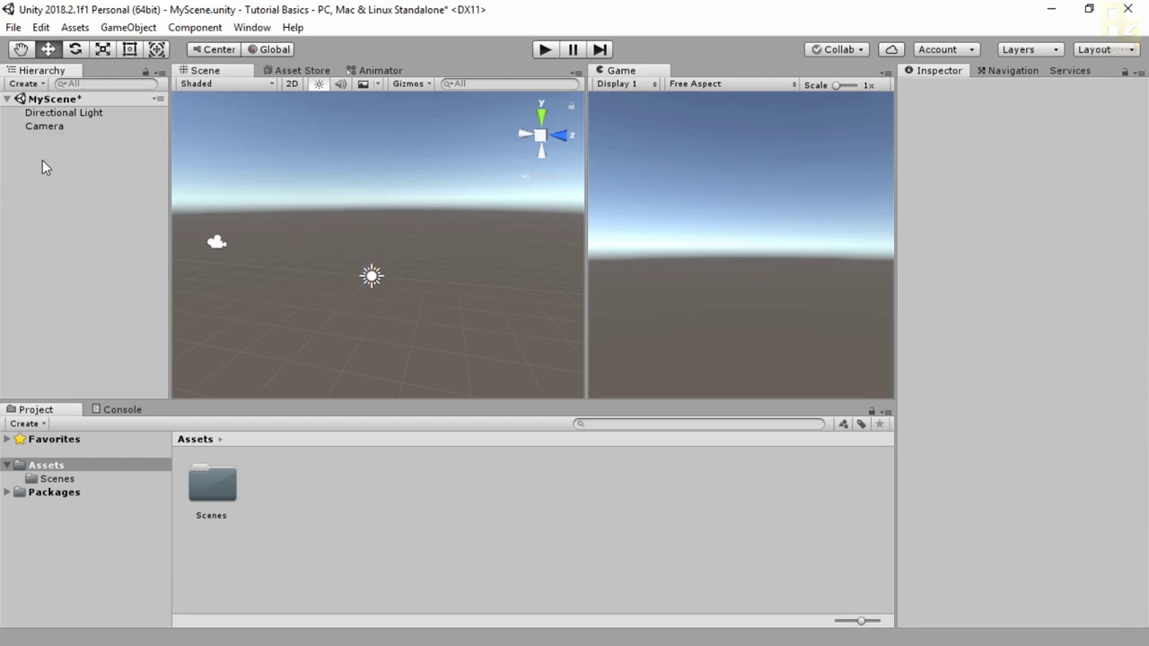
pyautogui.hotkey('ctrl', 'z')
pyautogui.rightClick(37, 141)
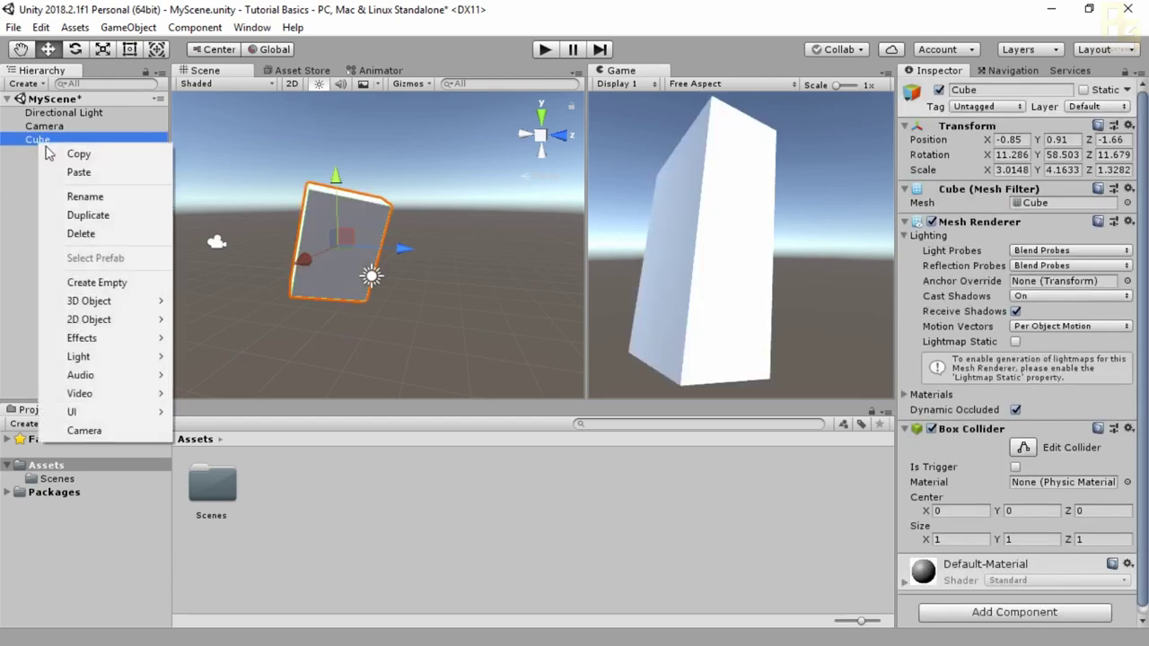
pyautogui.click(80, 234)
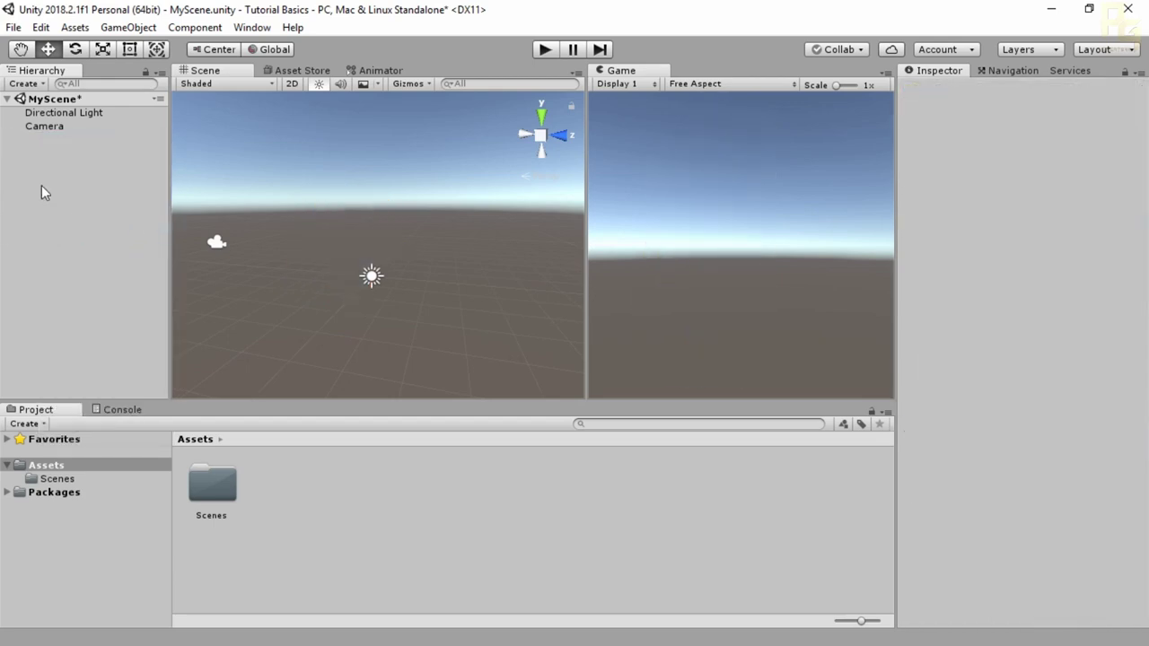
pyautogui.click(128, 27)
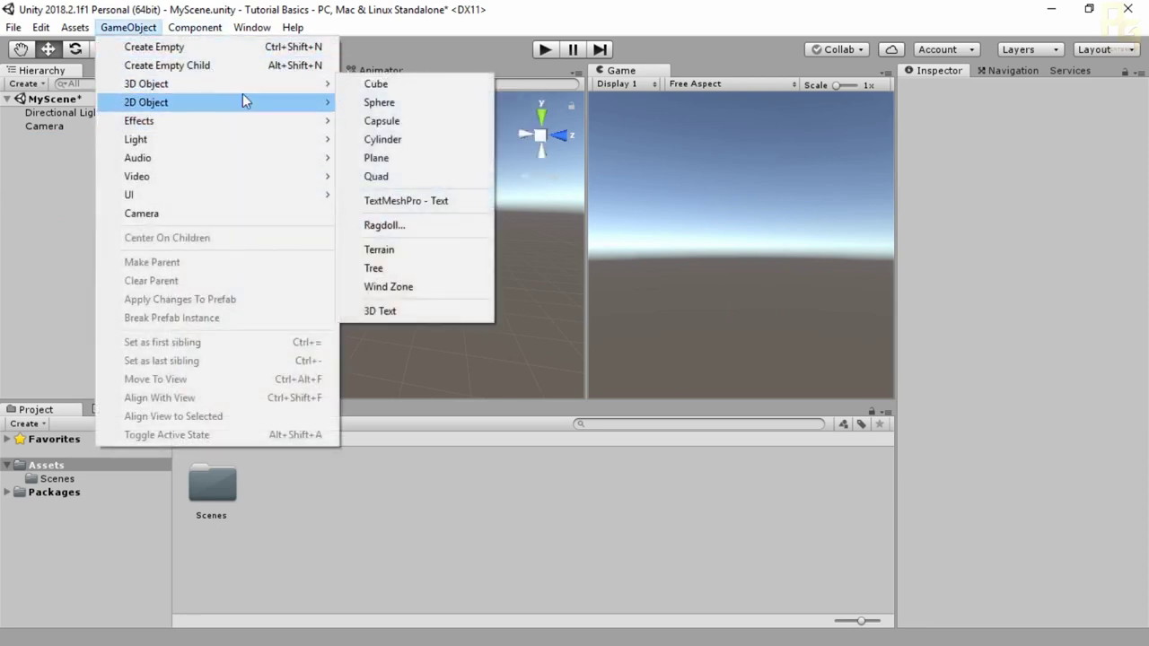
pyautogui.click(391, 102)
# Add a Capsule, move it beside the sphere, then delete it again
pyautogui.click(127, 27)
pyautogui.moveTo(157, 101)
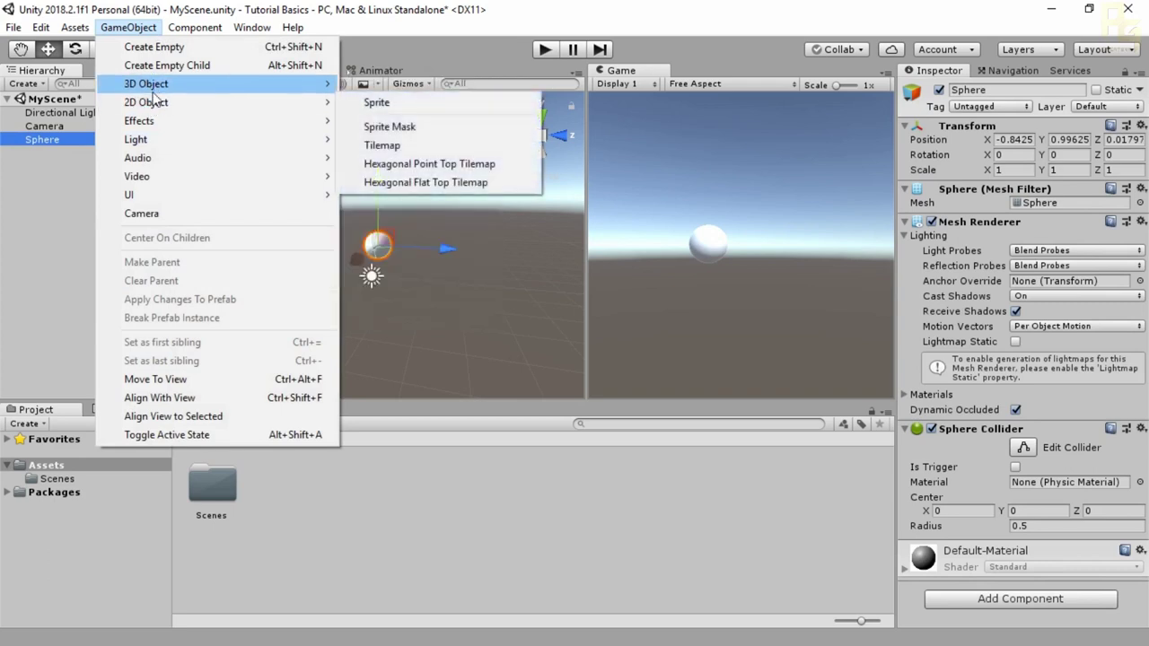
pyautogui.moveTo(260, 84)
pyautogui.click(397, 120)
pyautogui.moveTo(455, 256); pyautogui.dragTo(257, 262)
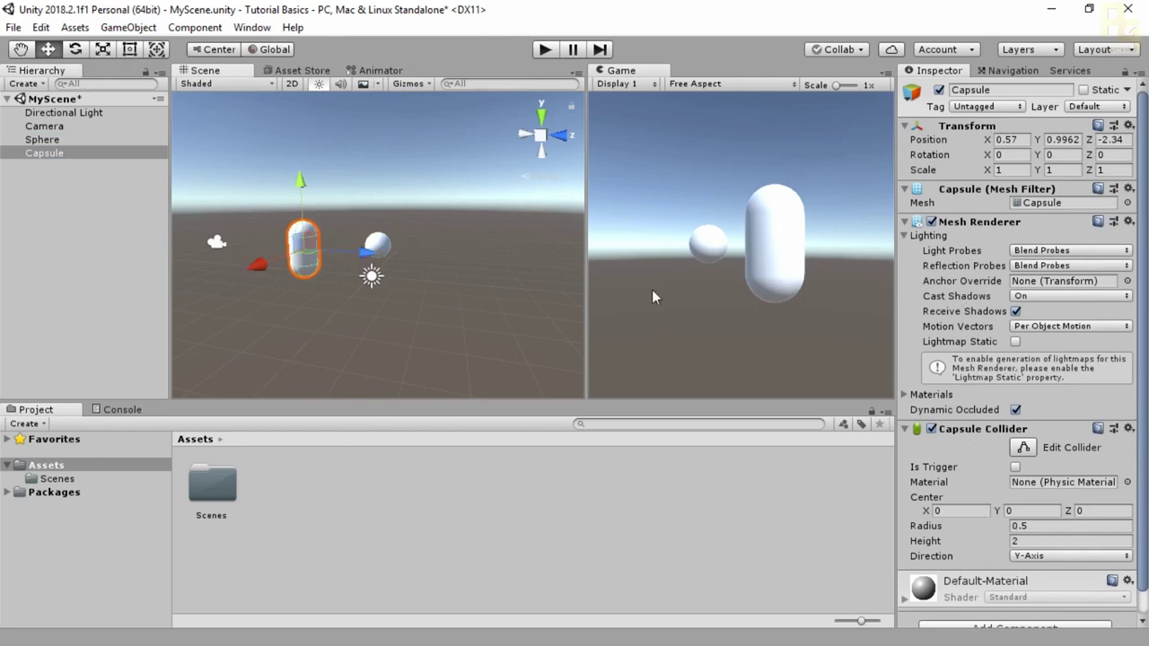
pyautogui.press('Delete')
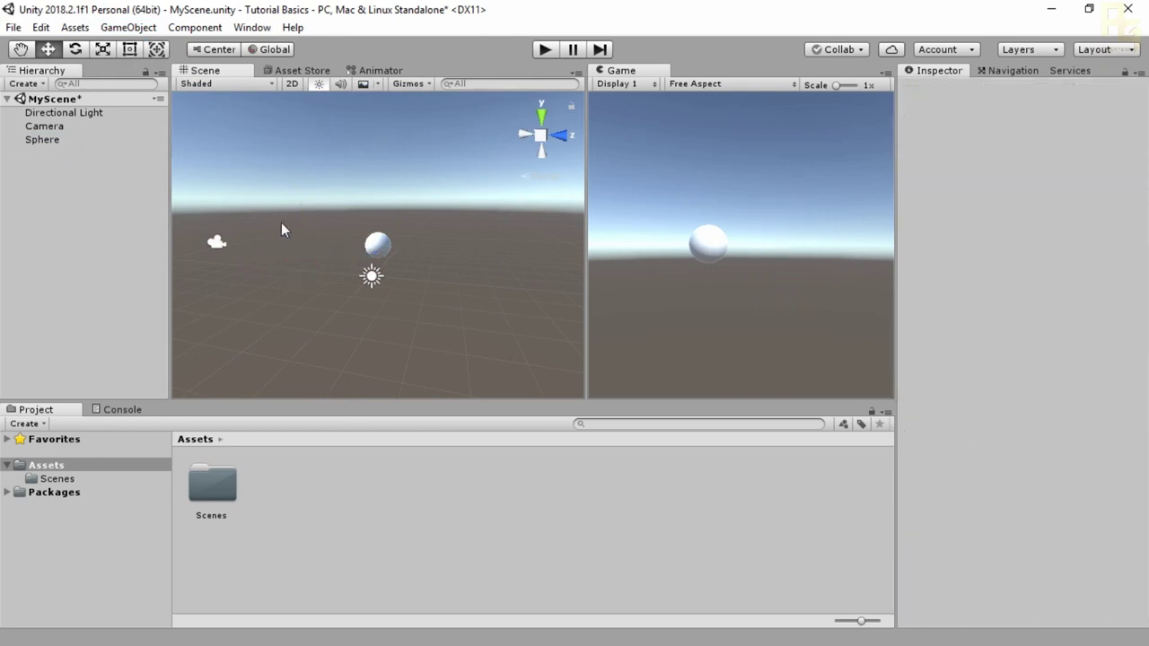
pyautogui.click(51, 139)
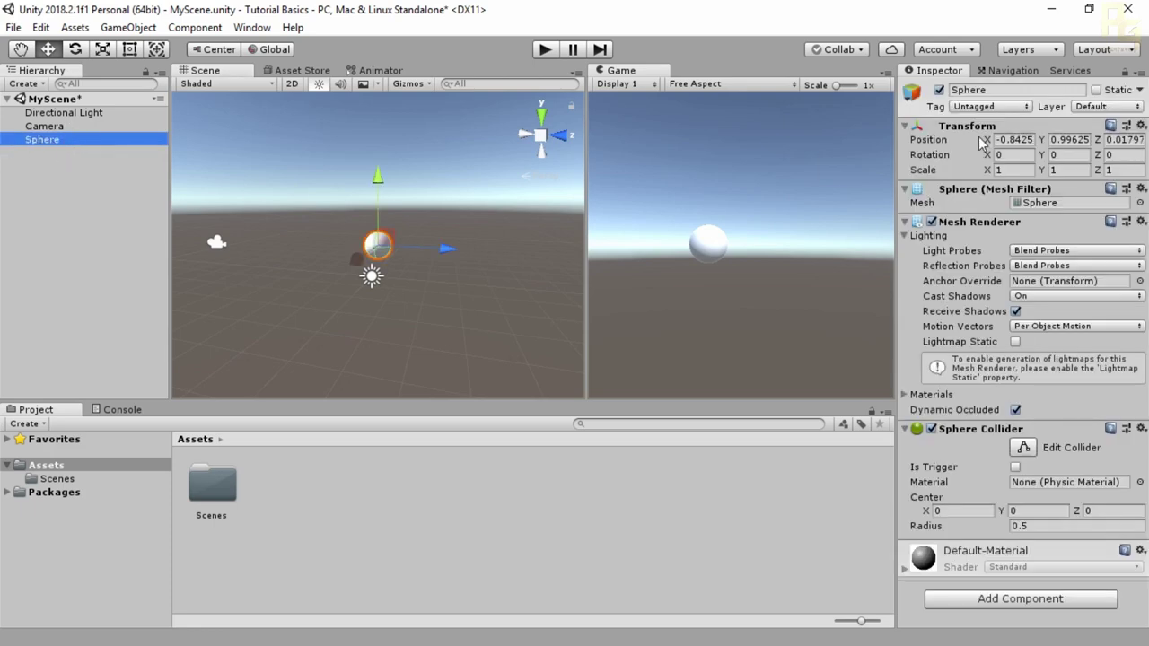
# Browse the sphere's Add Component list, including the Mesh category, without adding anything
pyautogui.click(1006, 600)
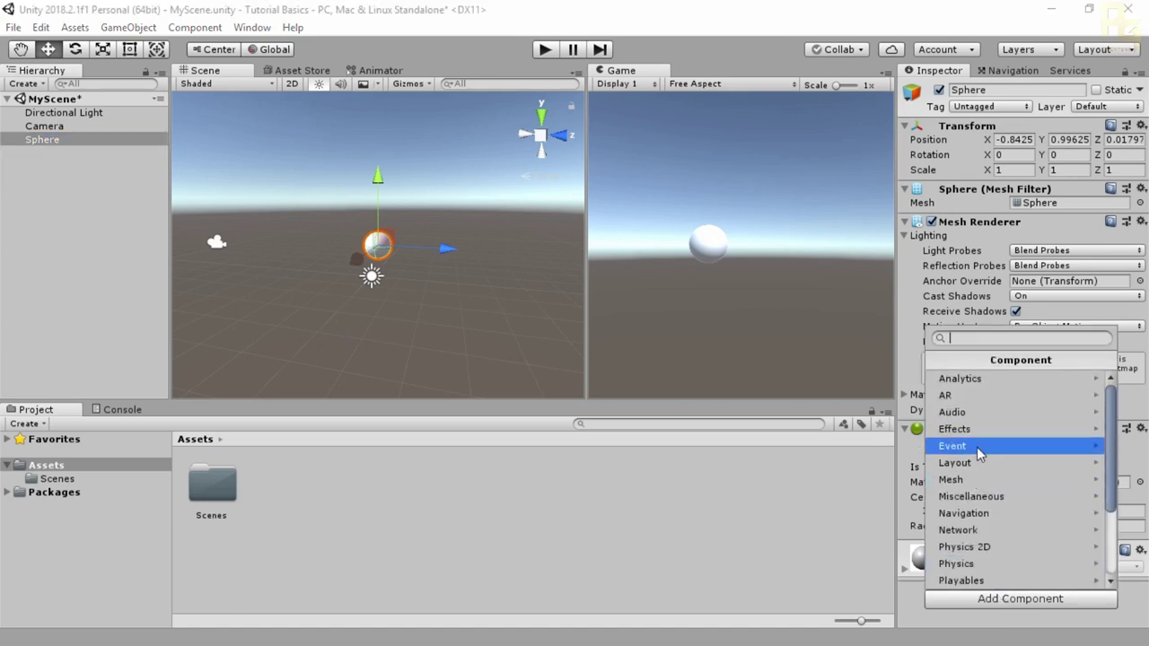
pyautogui.click(1001, 480)
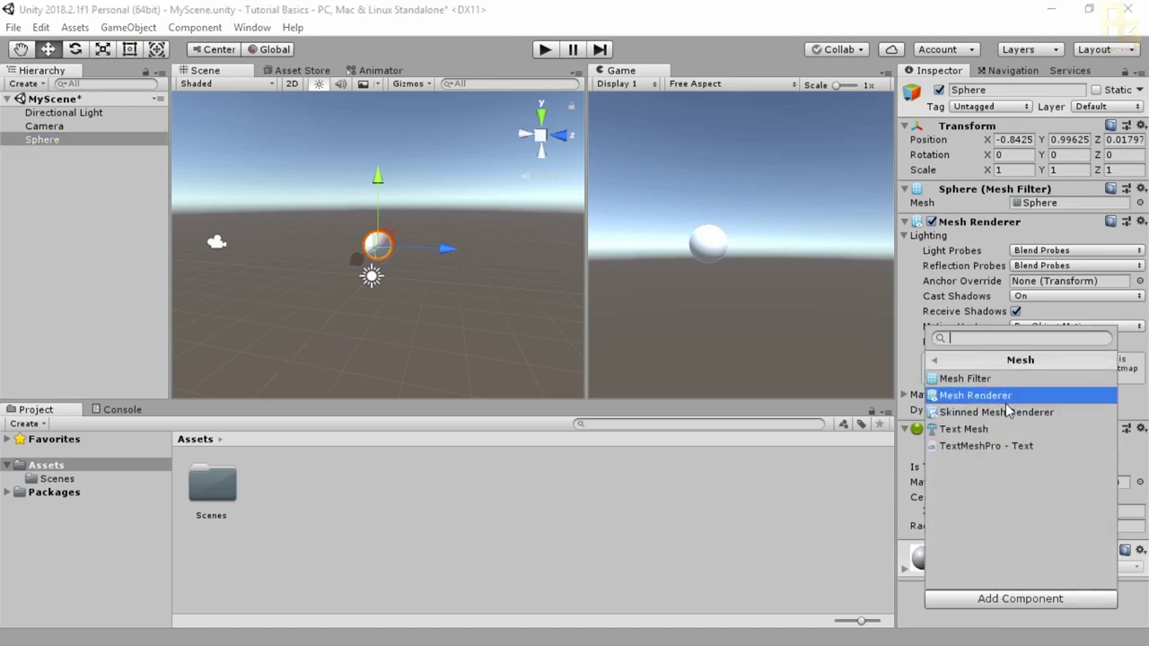
pyautogui.press('Escape')
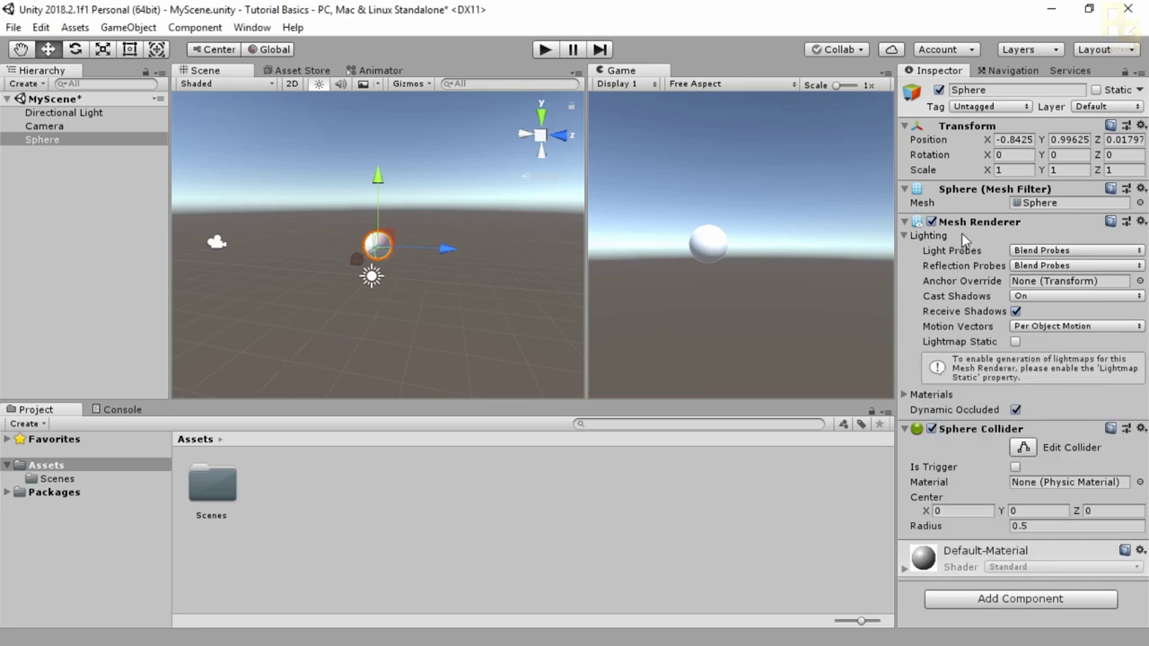
pyautogui.click(1002, 599)
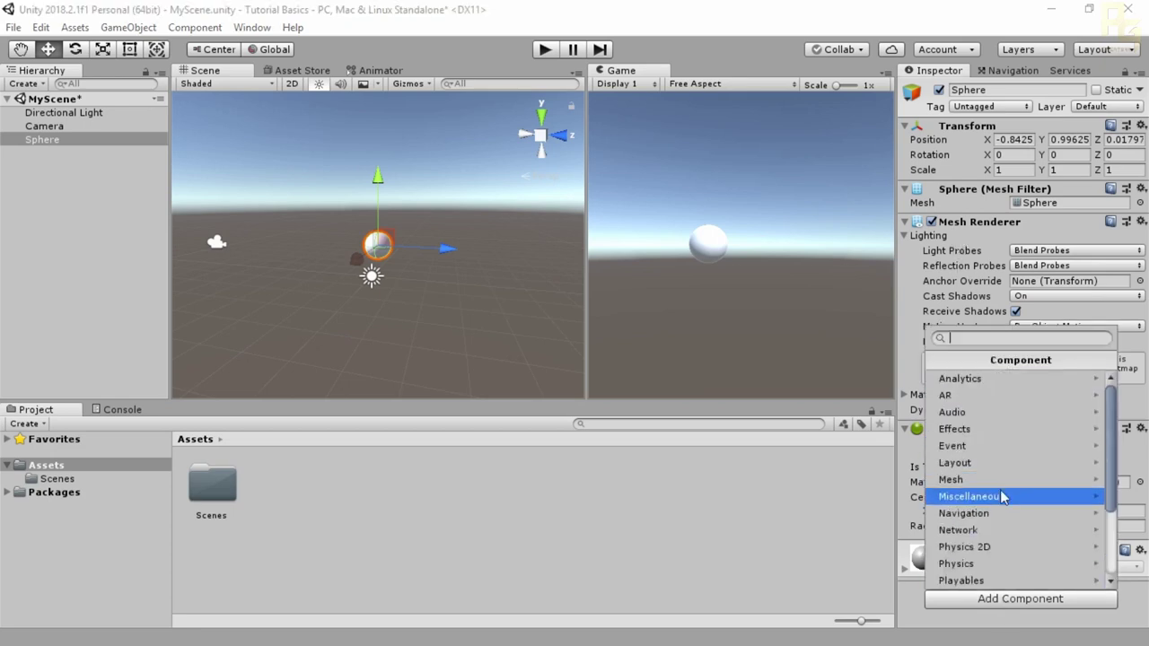
pyautogui.scroll(-3, 1015, 531)
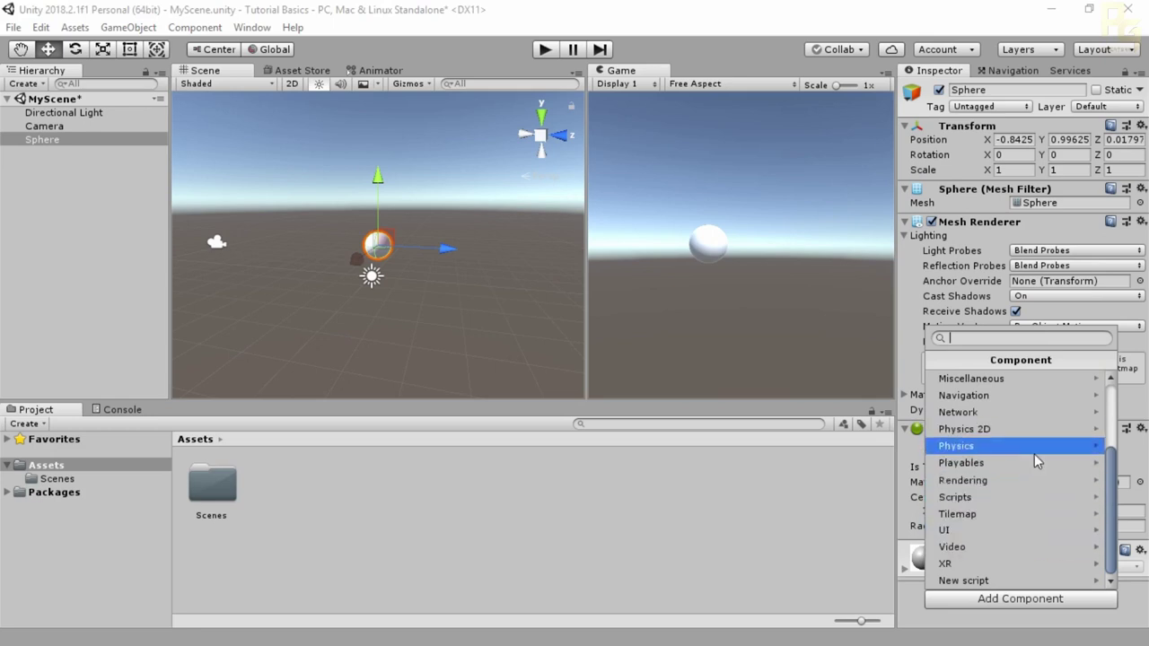
pyautogui.scroll(3, 1034, 453)
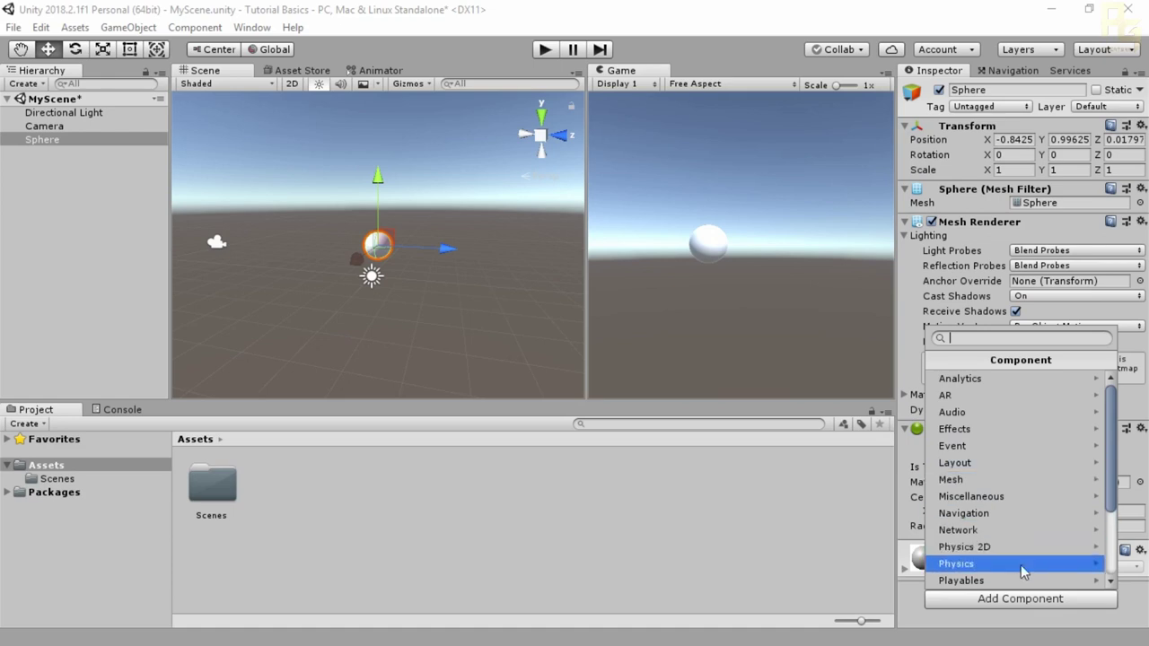
pyautogui.click(1002, 624)
# Disable the Sphere Collider and add a Box Collider found by searching 'coll'
pyautogui.click(931, 429)
pyautogui.click(1003, 600)
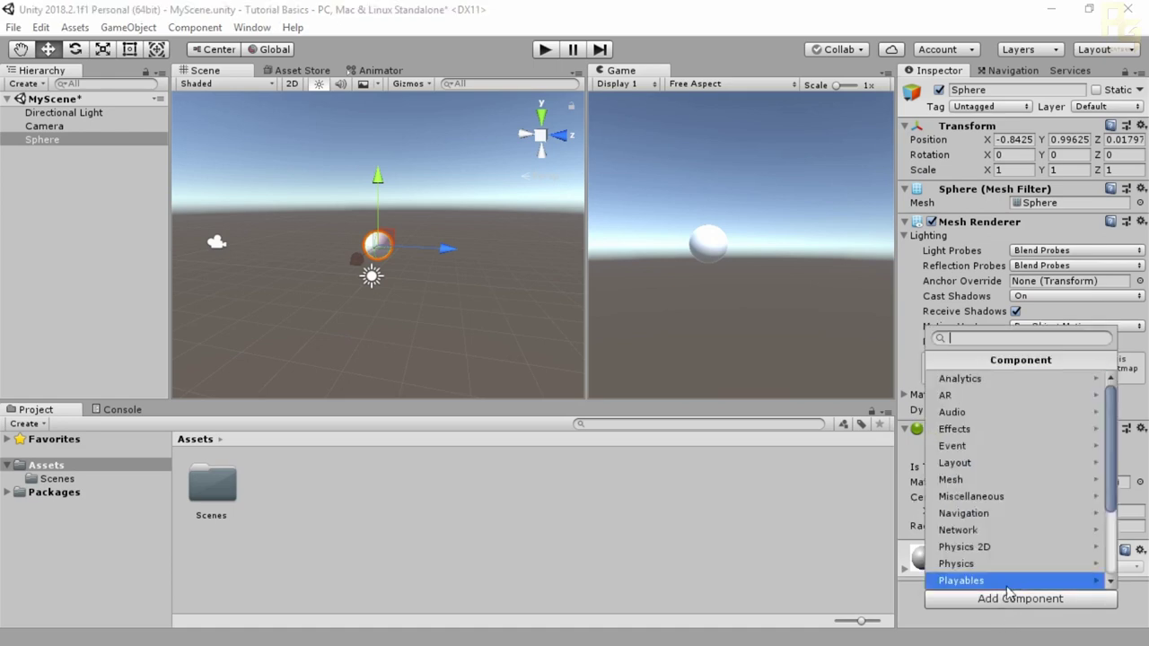
pyautogui.write('colli')
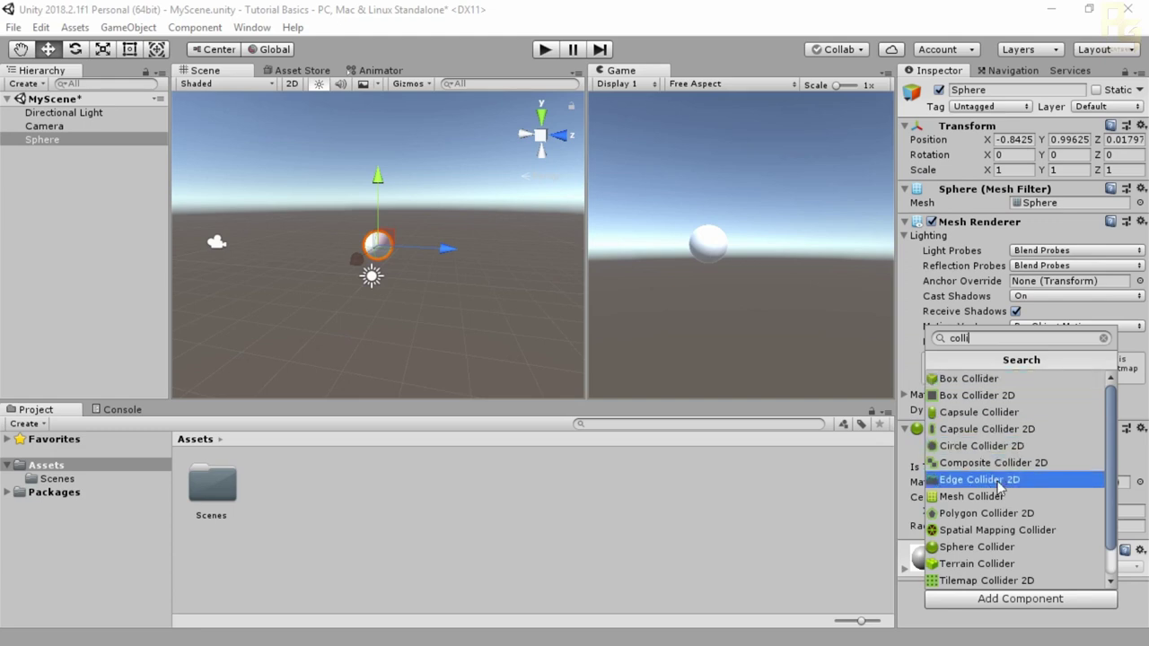
pyautogui.click(967, 381)
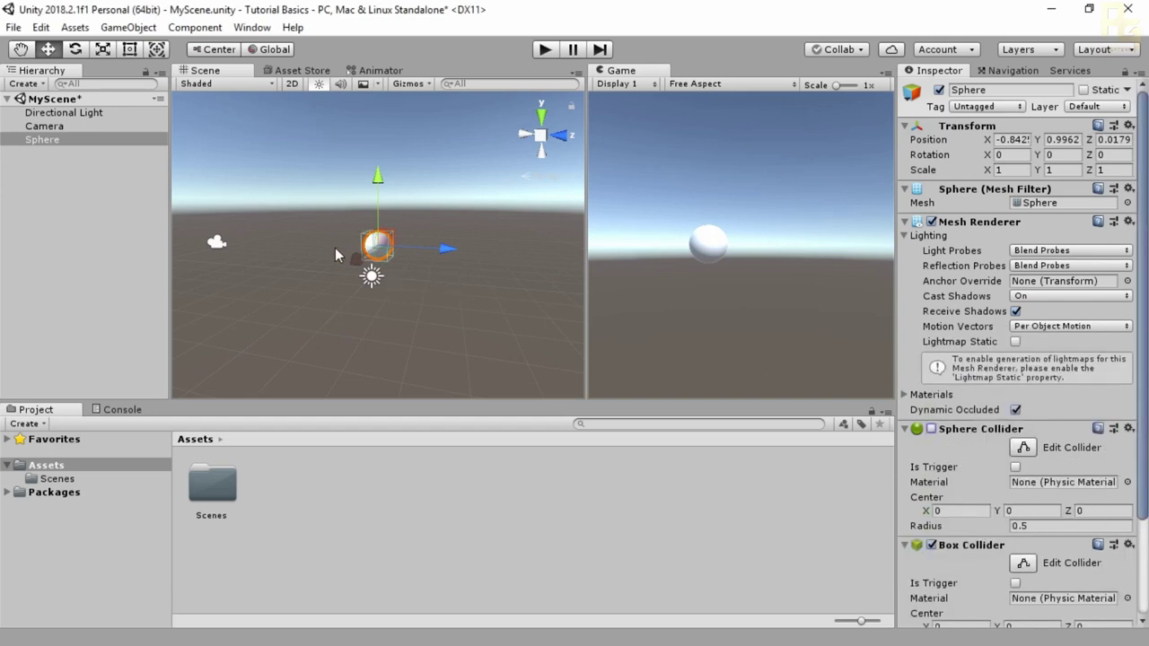
# Re-enable the sphere's Sphere Collider and disable its Box Collider
pyautogui.scroll(8, 378, 260)
pyautogui.scroll(-3, 377, 264)
pyautogui.keyDown('alt'); pyautogui.moveTo(376, 267); pyautogui.dragTo(346, 245); pyautogui.keyUp('alt')
pyautogui.keyDown('alt'); pyautogui.moveTo(278, 297); pyautogui.dragTo(300, 198); pyautogui.keyUp('alt')
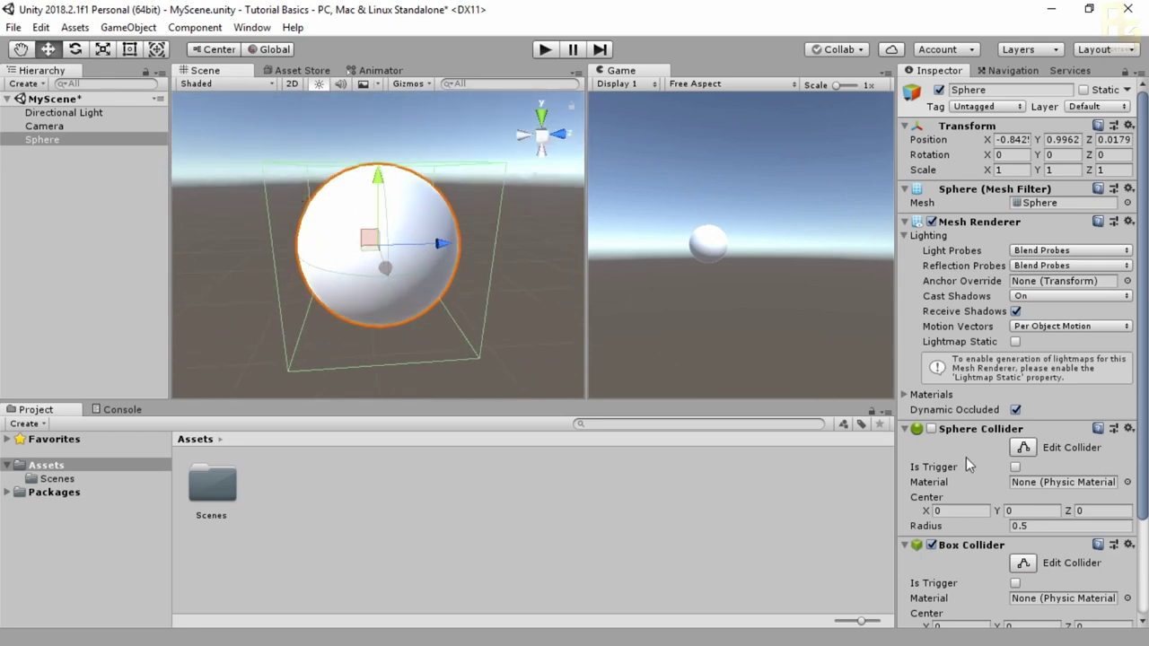
pyautogui.click(932, 429)
pyautogui.click(930, 545)
pyautogui.keyDown('alt'); pyautogui.moveTo(329, 290); pyautogui.dragTo(348, 266); pyautogui.keyUp('alt')
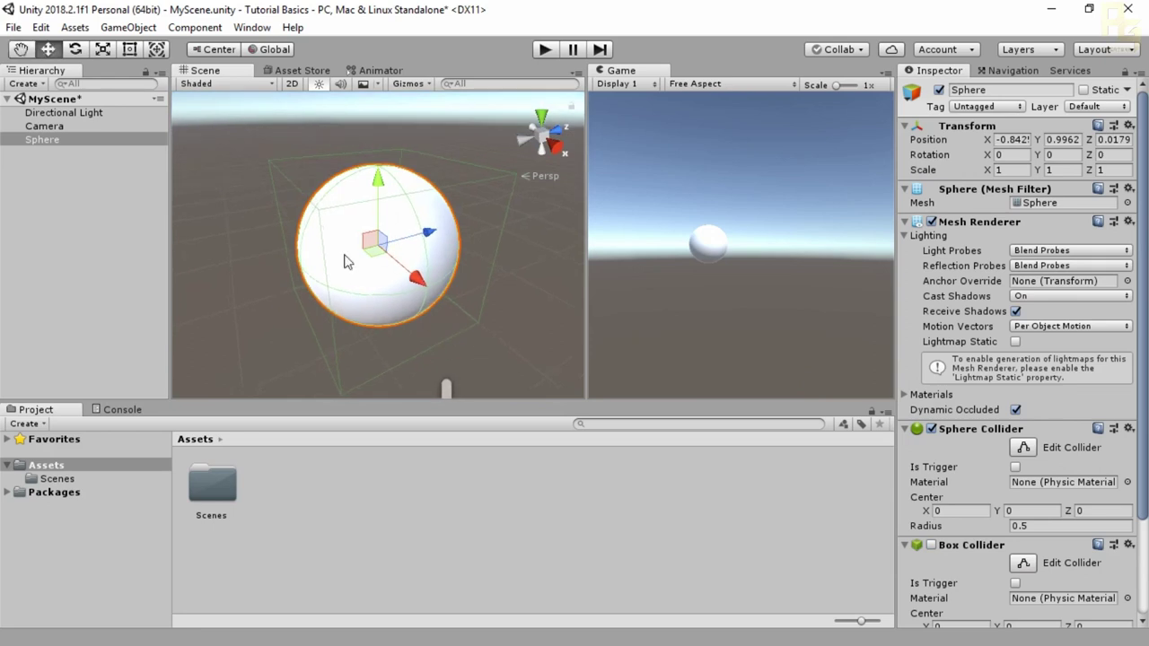
# Toggle the sphere's Mesh Renderer off and on repeatedly, leaving it enabled
pyautogui.click(93, 247)
pyautogui.click(312, 258)
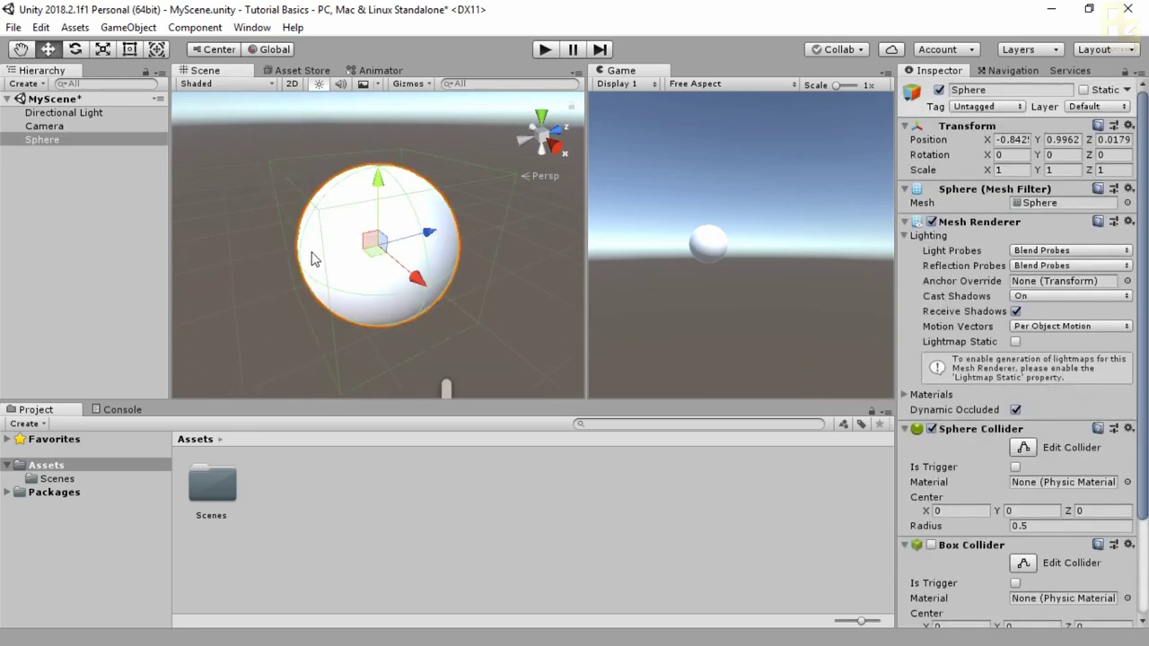
pyautogui.click(932, 222)
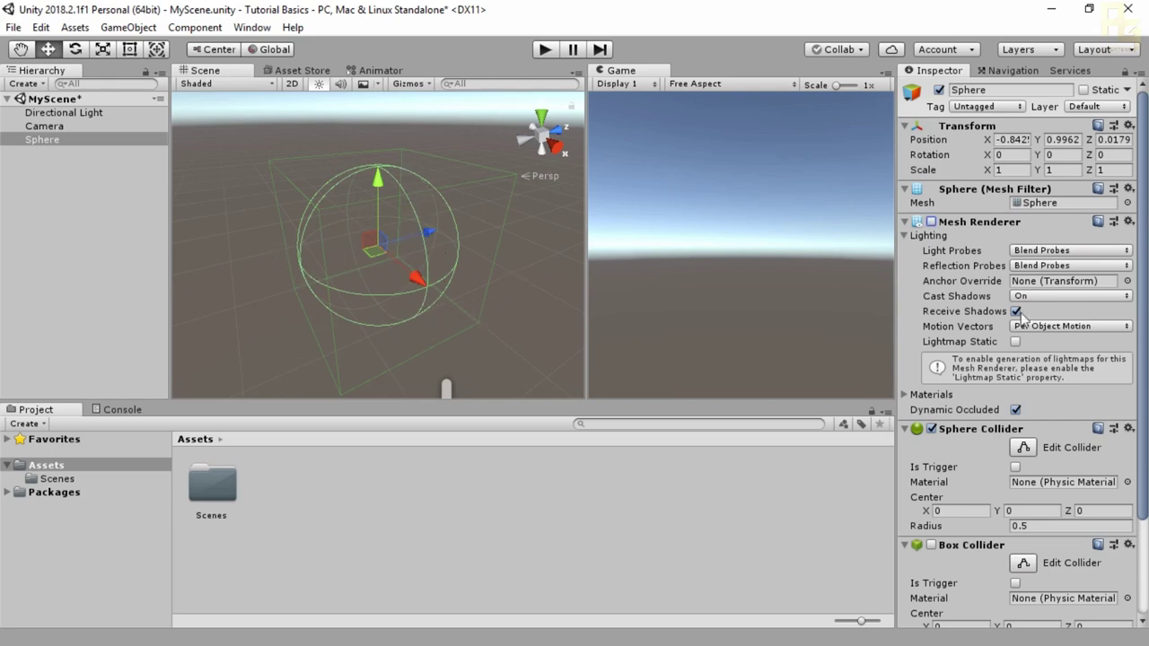
pyautogui.click(932, 222)
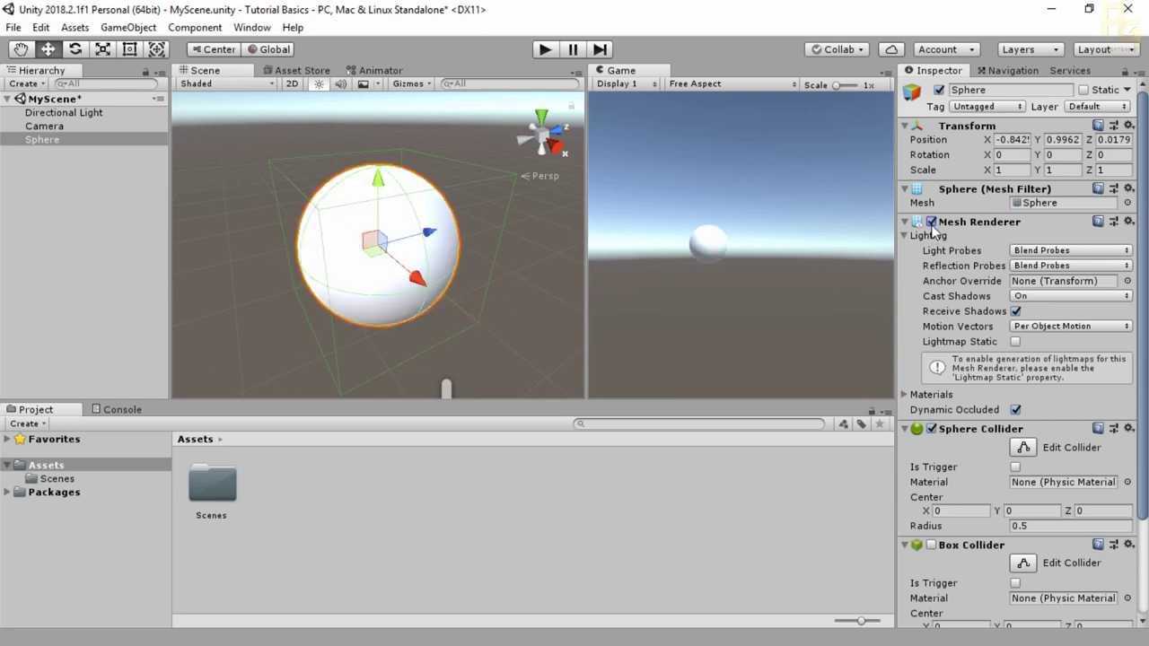
pyautogui.click(931, 222)
pyautogui.click(932, 222)
pyautogui.click(932, 222)
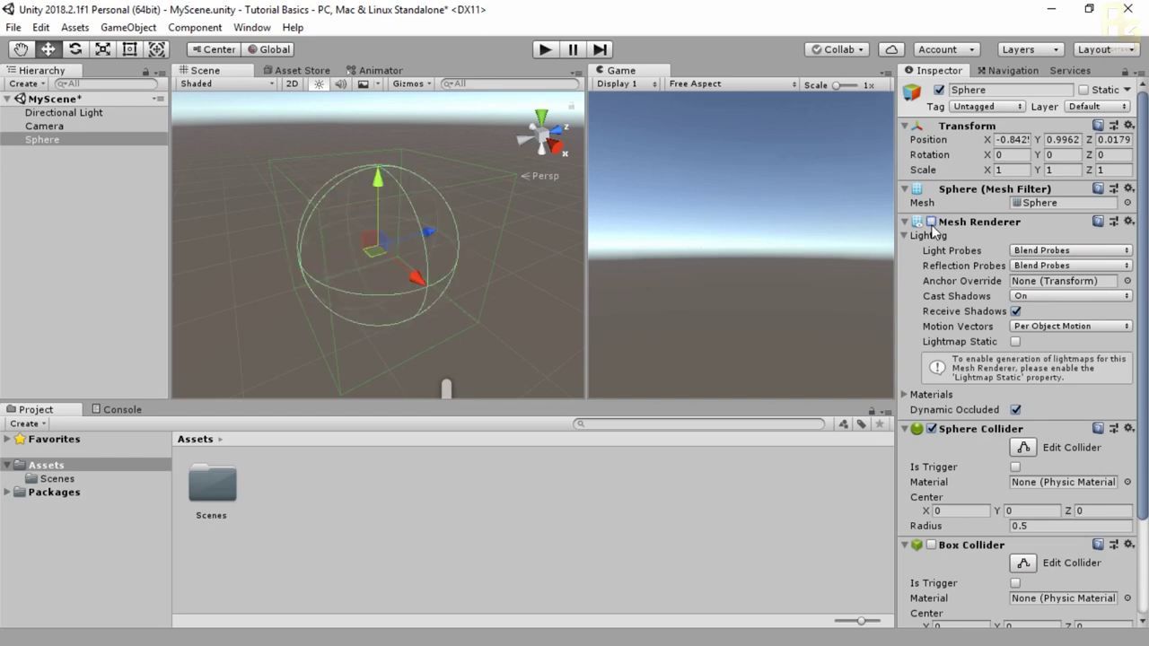
pyautogui.click(932, 221)
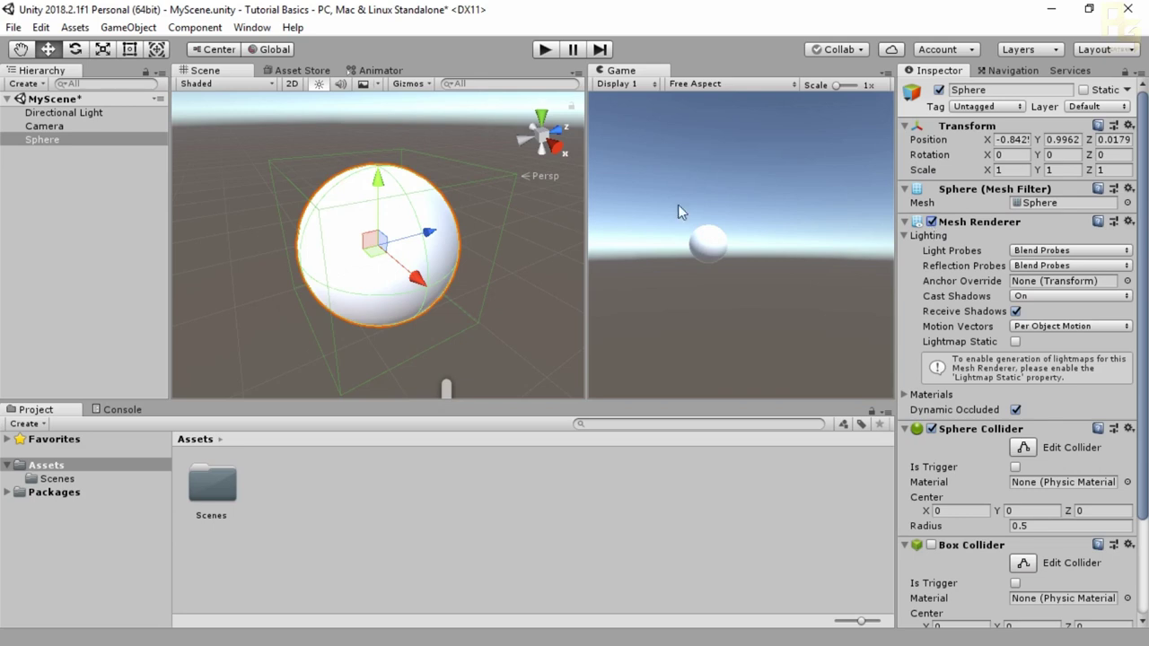
pyautogui.click(44, 167)
pyautogui.click(44, 139)
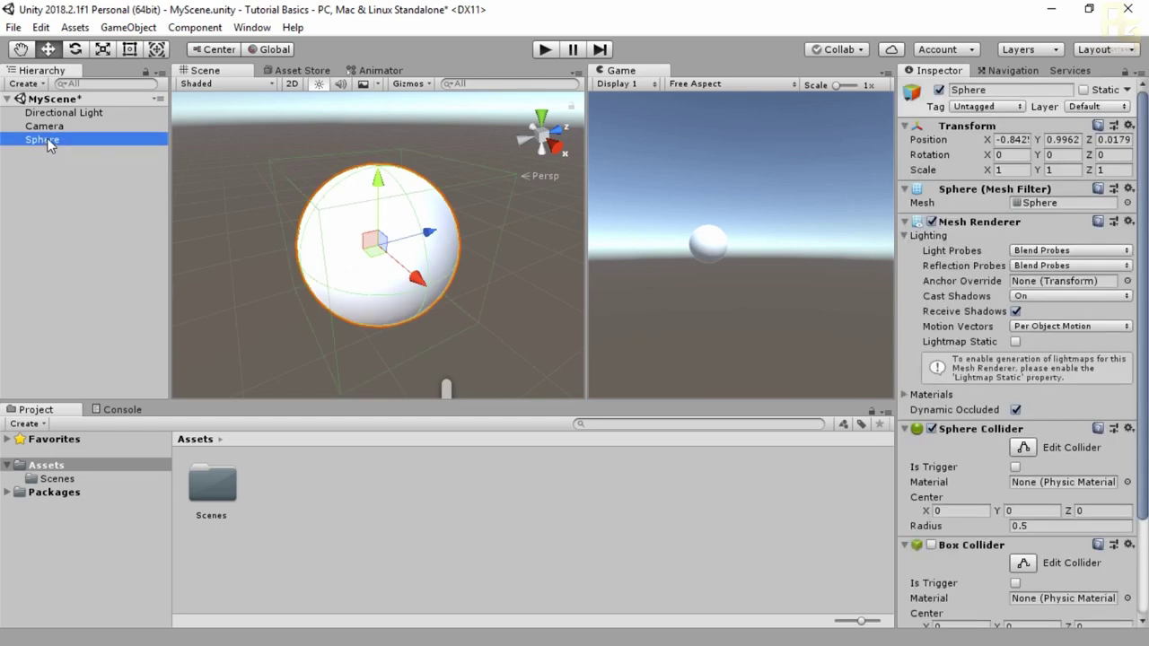
# Scale the Sphere to about 3.58 on Z and 0.19 on Y, forming a thin disc
pyautogui.click(137, 29)
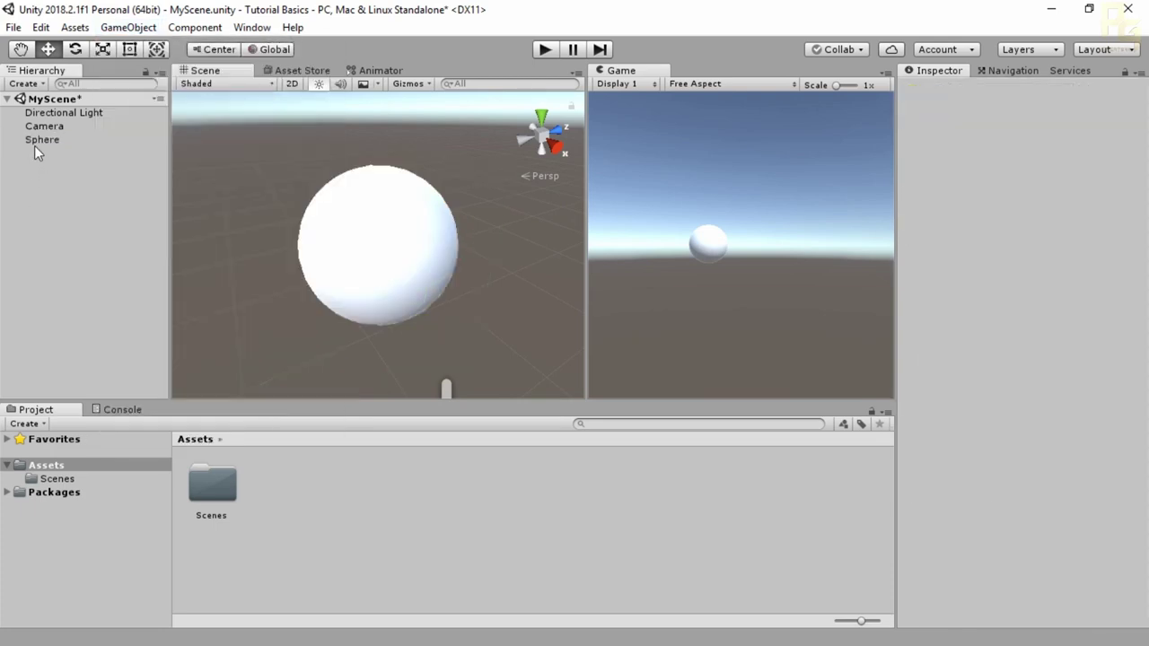
pyautogui.click(36, 142)
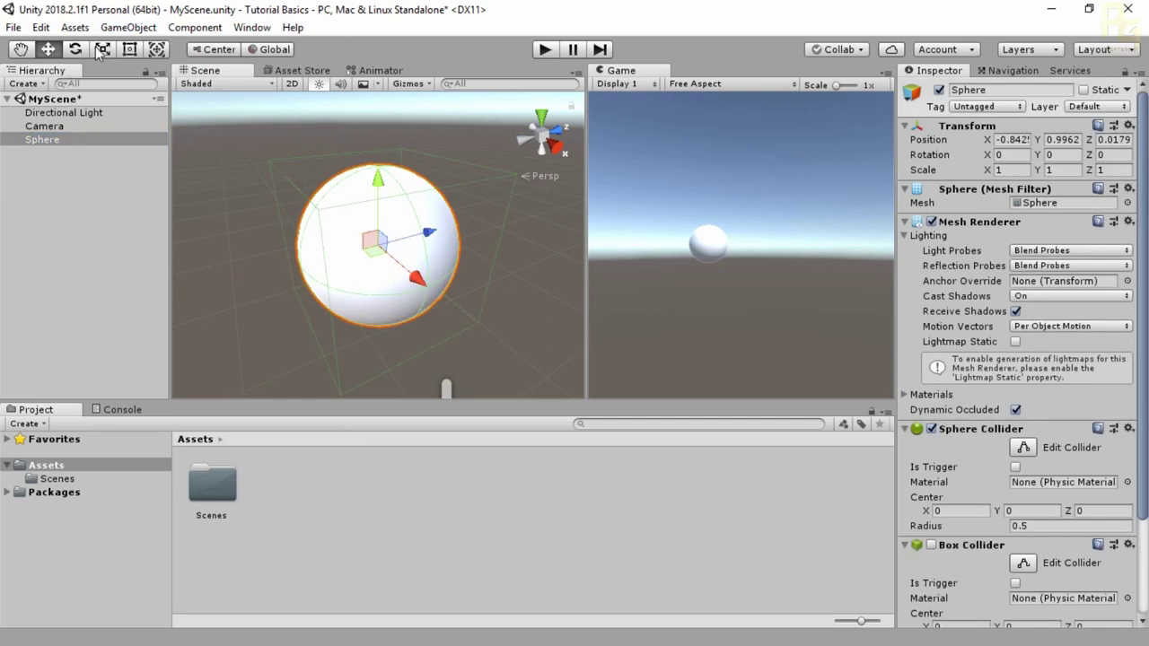
pyautogui.press('r')
pyautogui.moveTo(430, 231); pyautogui.dragTo(520, 219)
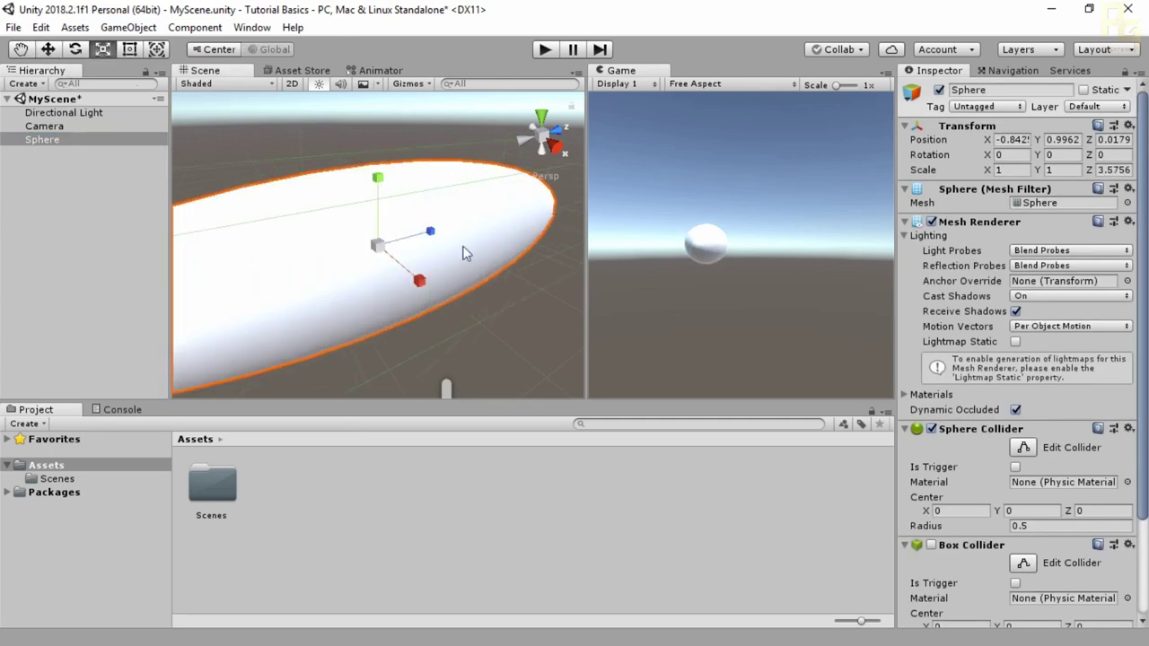
pyautogui.moveTo(377, 177); pyautogui.dragTo(377, 224)
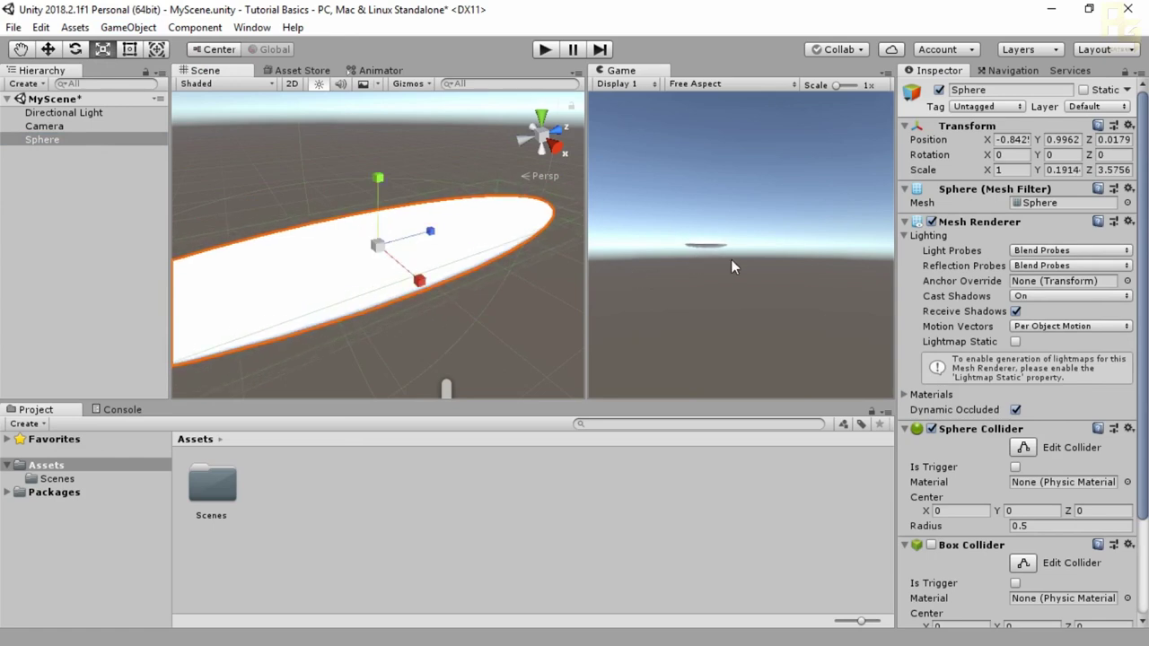
pyautogui.scroll(-5, 270, 215)
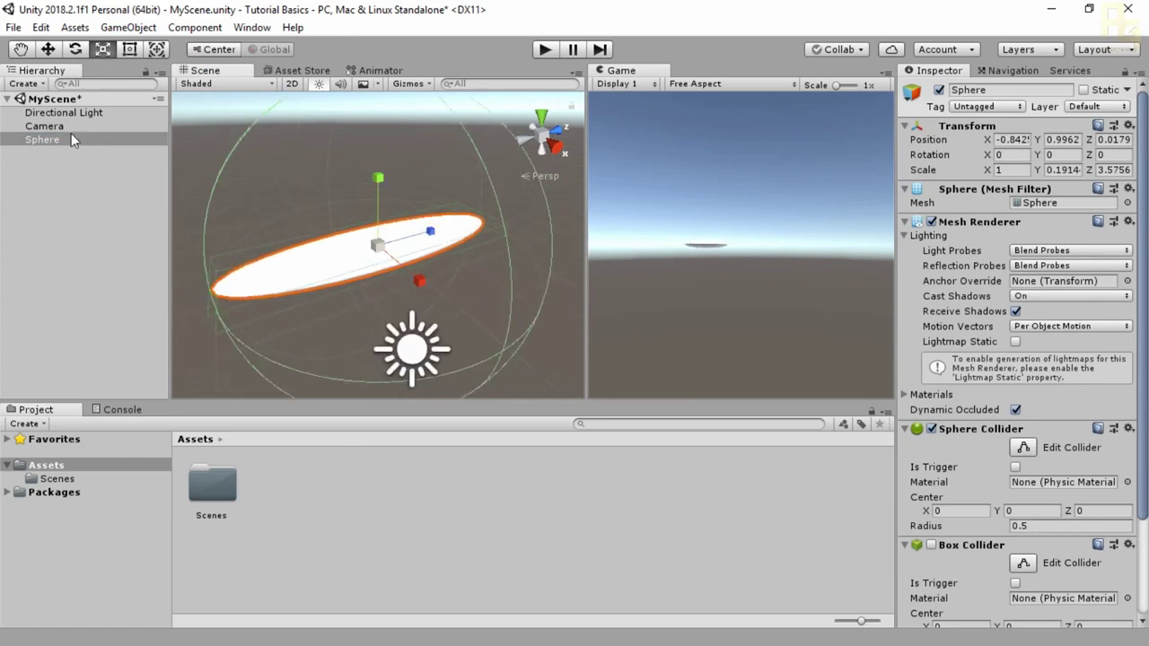
pyautogui.click(68, 126)
pyautogui.keyDown('alt'); pyautogui.moveTo(509, 264); pyautogui.dragTo(431, 224); pyautogui.keyUp('alt')
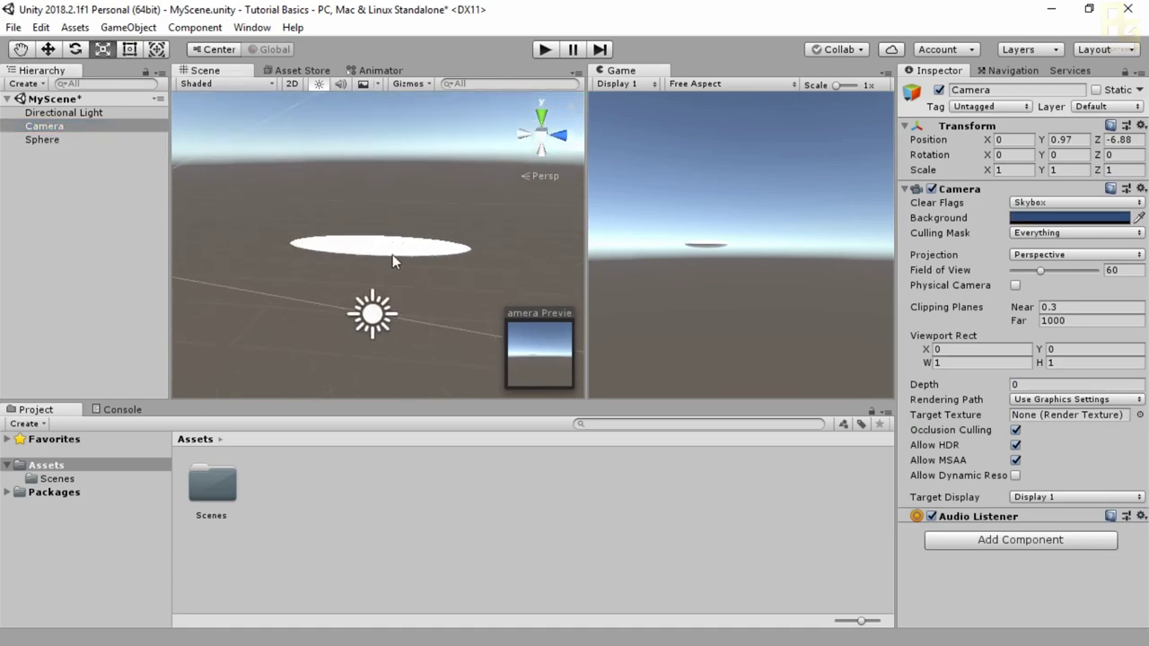
# Frame the Camera, move it, and tilt its rotation down to about 6.5 degrees
pyautogui.scroll(5, 392, 254)
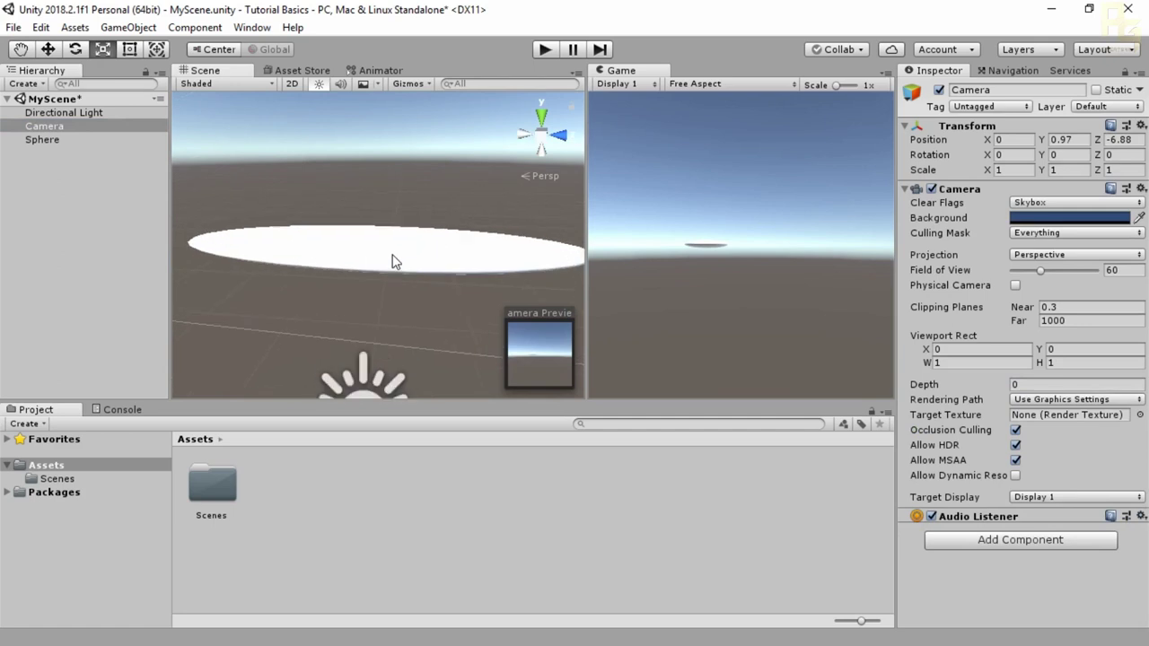
pyautogui.doubleClick(43, 126)
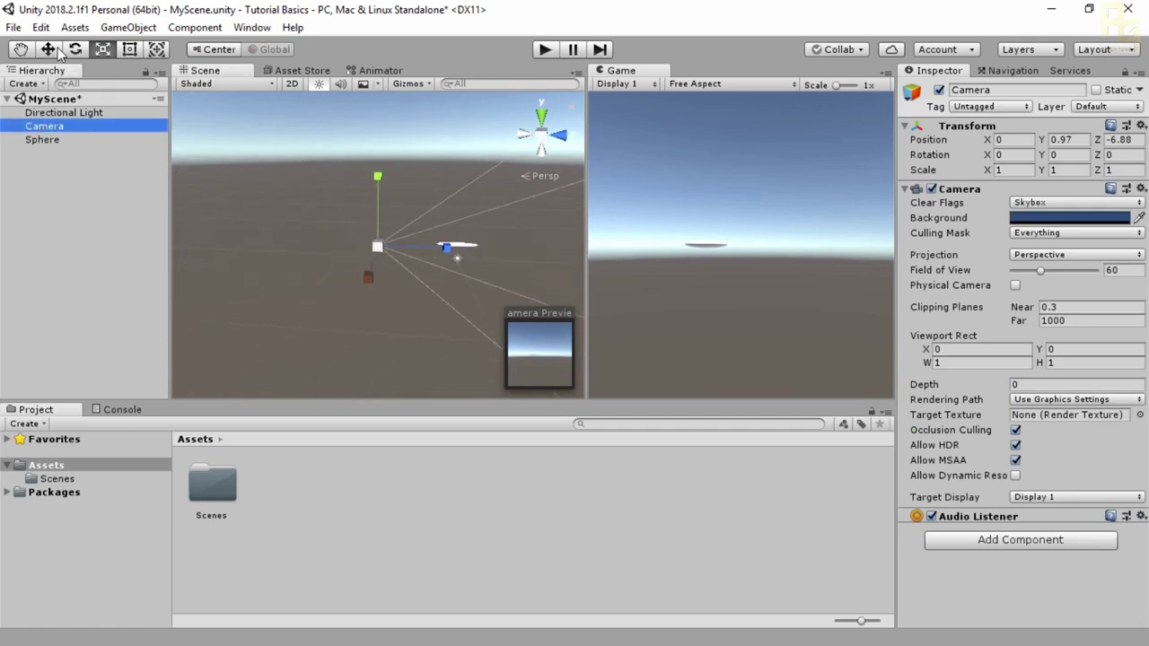
pyautogui.press('w')
pyautogui.moveTo(450, 255)
pyautogui.mouseDown()
pyautogui.moveTo(469, 254)
pyautogui.moveTo(456, 254)
pyautogui.mouseUp()
pyautogui.moveTo(369, 274); pyautogui.dragTo(369, 263)
pyautogui.moveTo(988, 155); pyautogui.dragTo(1104, 160)
pyautogui.moveTo(378, 179)
pyautogui.mouseDown()
pyautogui.moveTo(382, 148)
pyautogui.moveTo(378, 178)
pyautogui.mouseUp()
pyautogui.moveTo(992, 159); pyautogui.dragTo(1131, 161)
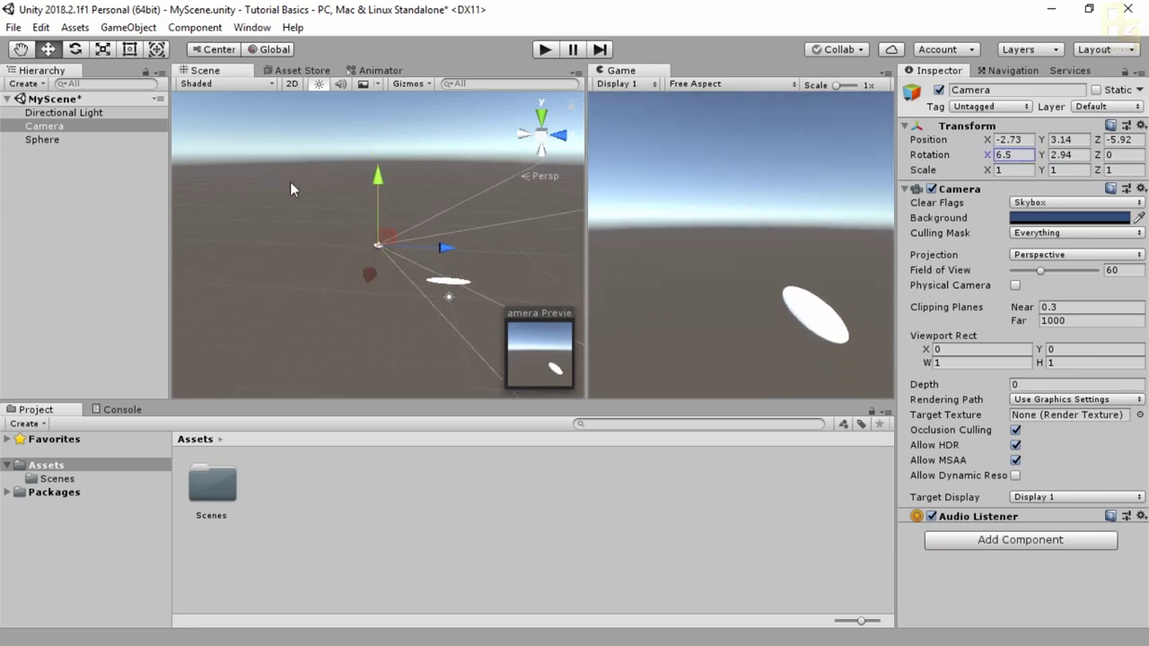
pyautogui.moveTo(1043, 156); pyautogui.dragTo(1090, 162)
# Refine the Camera position to -0.76, 2.82, -5.83 so the disc is centred in the Game view
pyautogui.moveTo(453, 258)
pyautogui.mouseDown()
pyautogui.moveTo(474, 261)
pyautogui.moveTo(448, 260)
pyautogui.mouseUp()
pyautogui.keyDown('alt'); pyautogui.moveTo(392, 301); pyautogui.dragTo(337, 301); pyautogui.keyUp('alt')
pyautogui.moveTo(381, 263); pyautogui.dragTo(412, 268)
pyautogui.moveTo(352, 210); pyautogui.dragTo(366, 249)
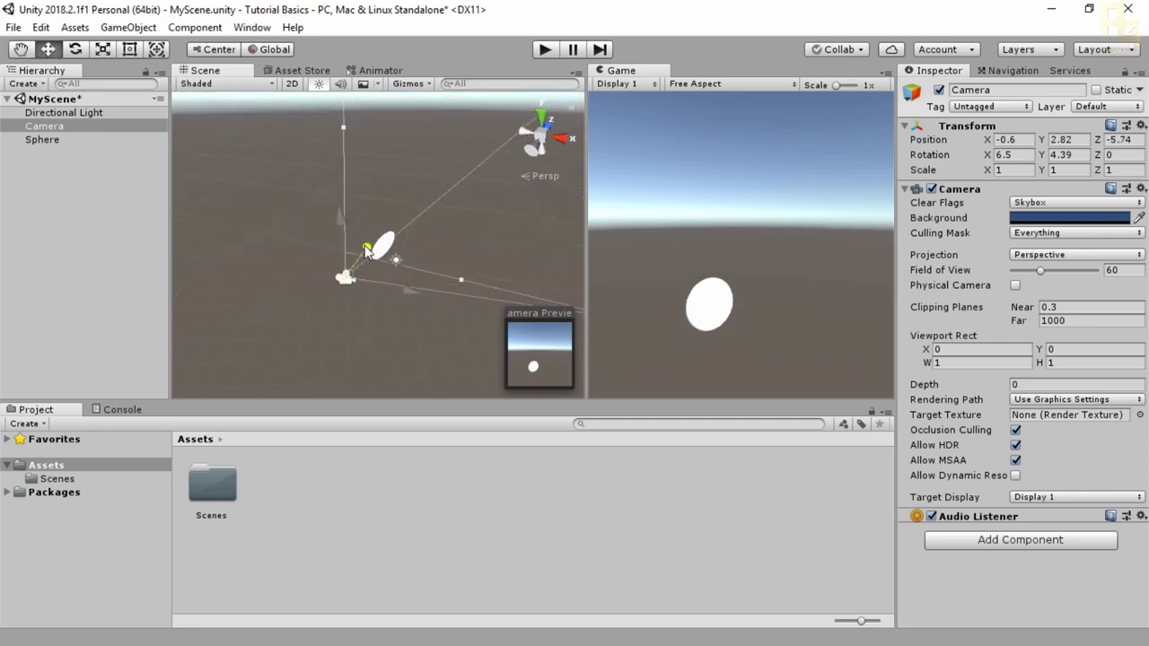
pyautogui.moveTo(405, 296); pyautogui.dragTo(402, 293)
pyautogui.moveTo(370, 251); pyautogui.dragTo(377, 256)
pyautogui.keyDown('alt'); pyautogui.moveTo(484, 224); pyautogui.dragTo(487, 280); pyautogui.keyUp('alt')
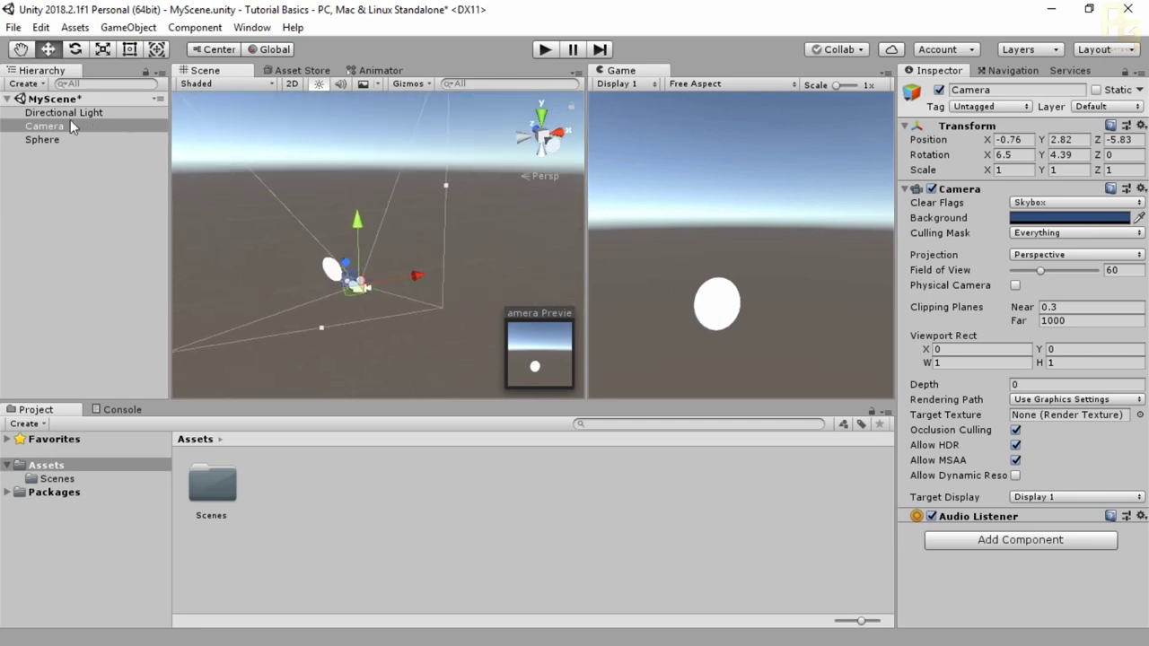
pyautogui.click(42, 140)
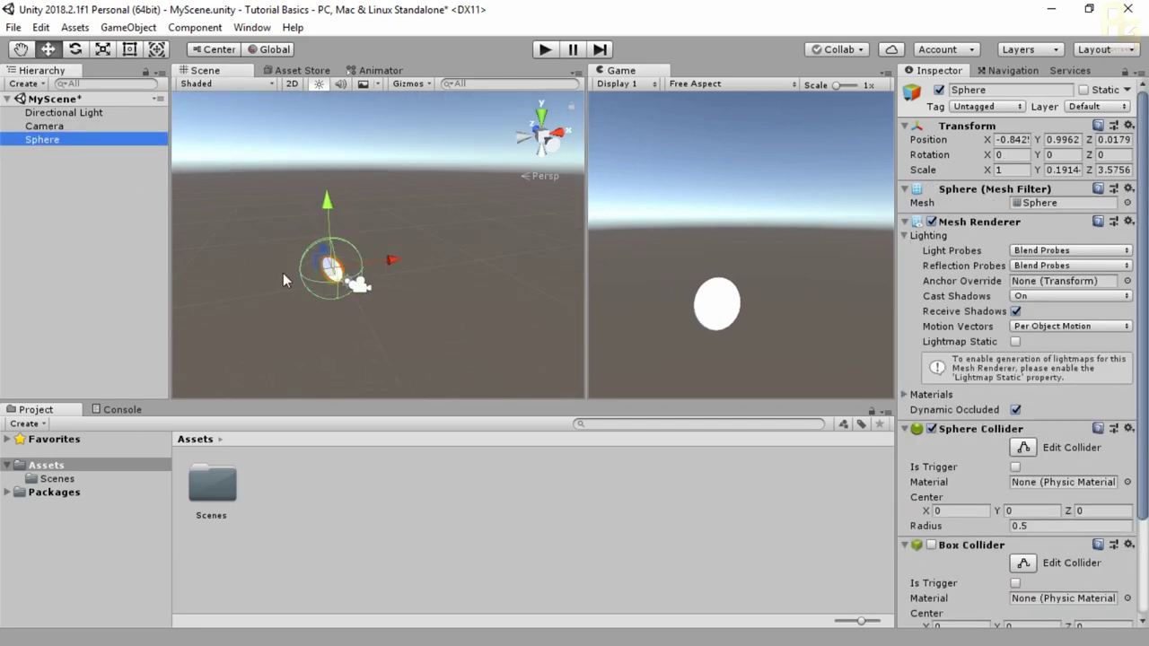
# Scale the flattened sphere to X 1.108 and Z 4.19
pyautogui.click(102, 49)
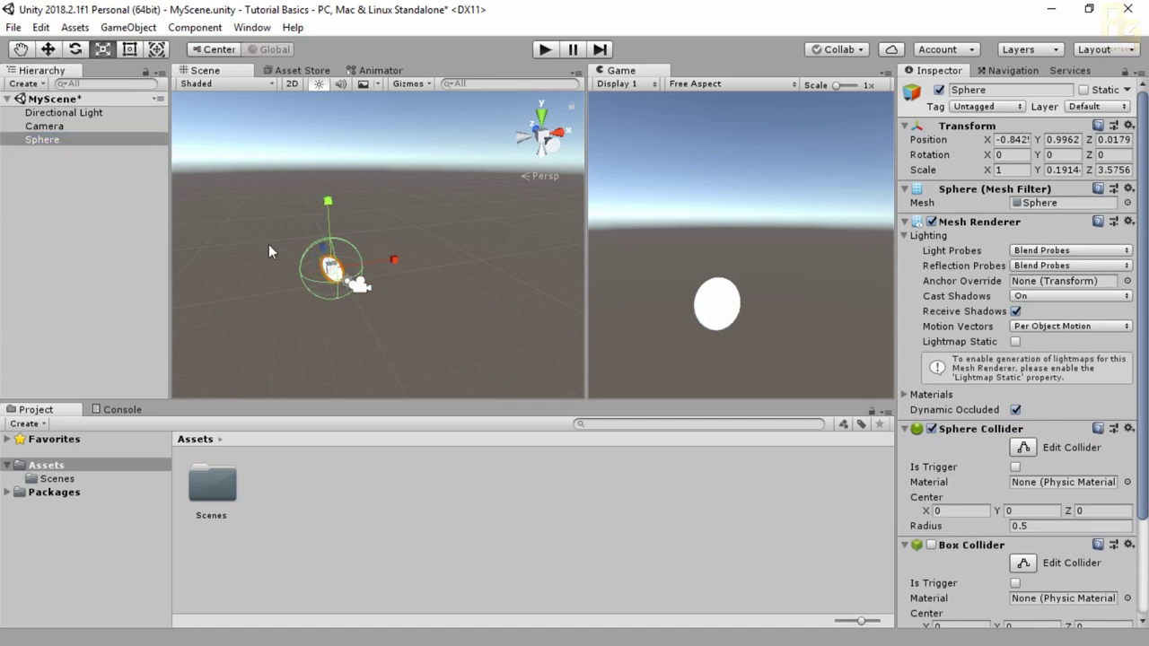
pyautogui.scroll(1, 268, 244)
pyautogui.doubleClick(38, 138)
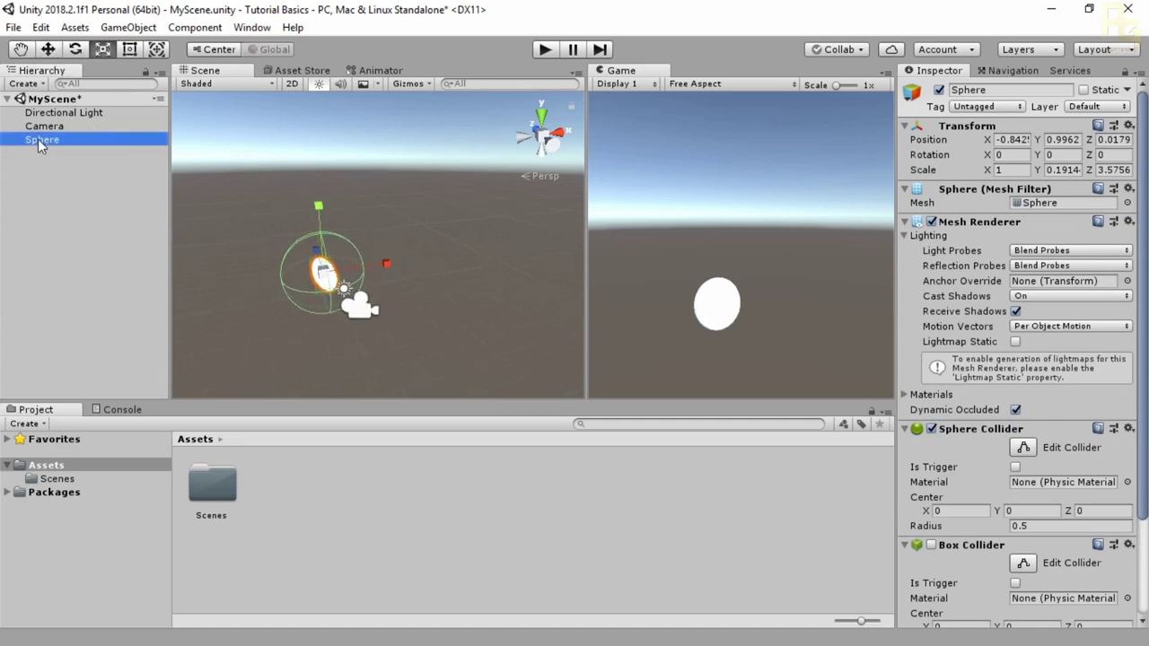
pyautogui.keyDown('alt'); pyautogui.moveTo(318, 265); pyautogui.dragTo(378, 199); pyautogui.keyUp('alt')
pyautogui.moveTo(424, 243); pyautogui.dragTo(442, 244)
pyautogui.moveTo(339, 241)
pyautogui.mouseDown()
pyautogui.moveTo(310, 250)
pyautogui.moveTo(337, 244)
pyautogui.moveTo(332, 254)
pyautogui.mouseUp()
# Remove the sphere's Box Collider component
pyautogui.click(960, 545)
pyautogui.rightClick(962, 541)
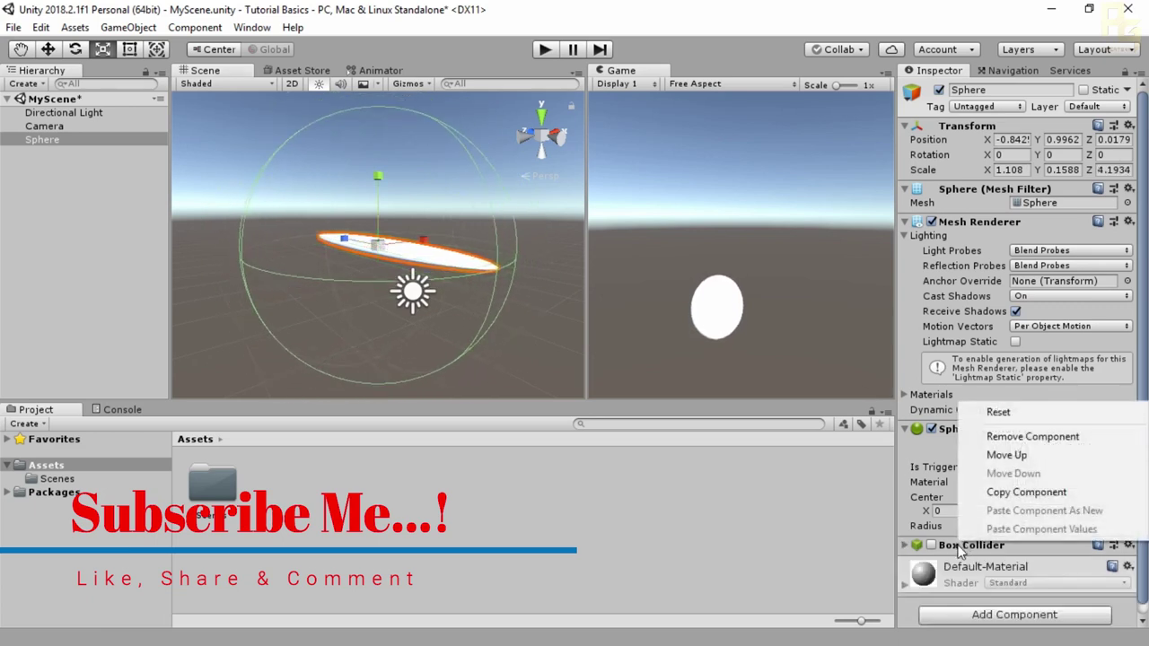
pyautogui.click(1019, 437)
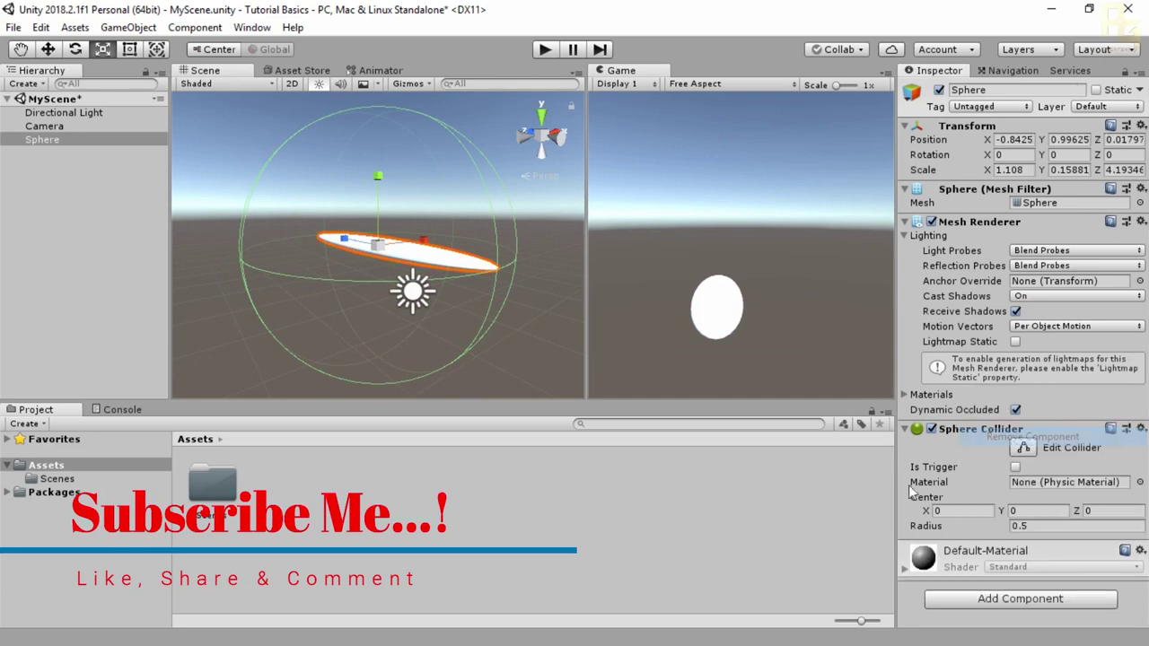
pyautogui.click(965, 430)
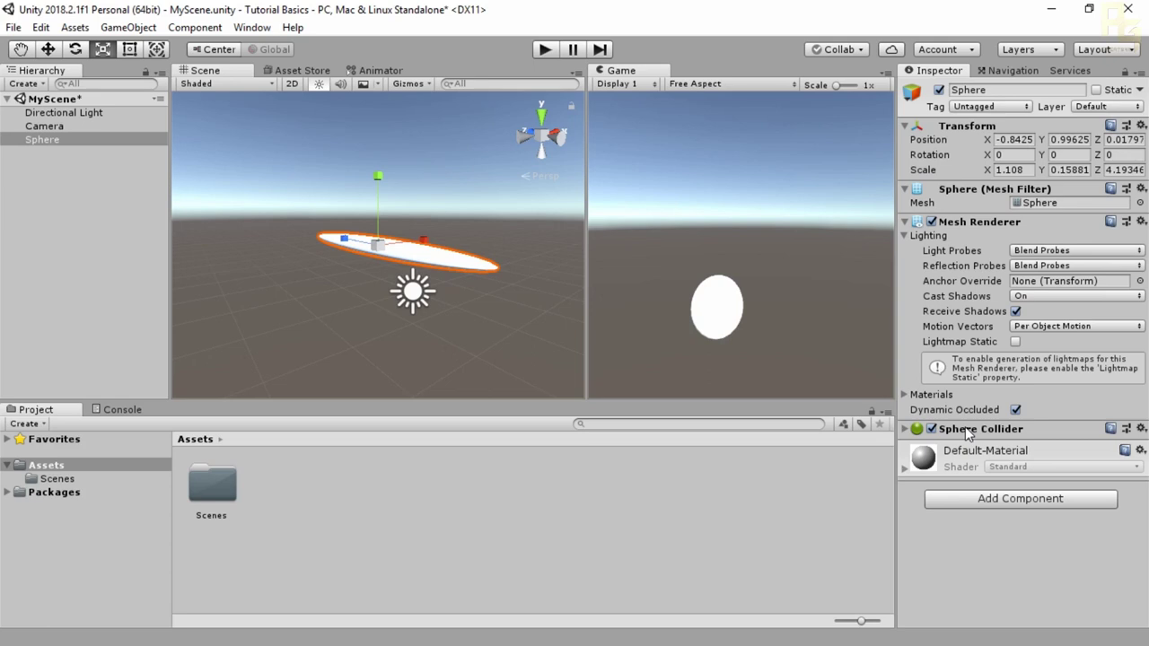
# Create a new empty GameObject
pyautogui.keyDown('alt'); pyautogui.moveTo(503, 262); pyautogui.dragTo(337, 249); pyautogui.keyUp('alt')
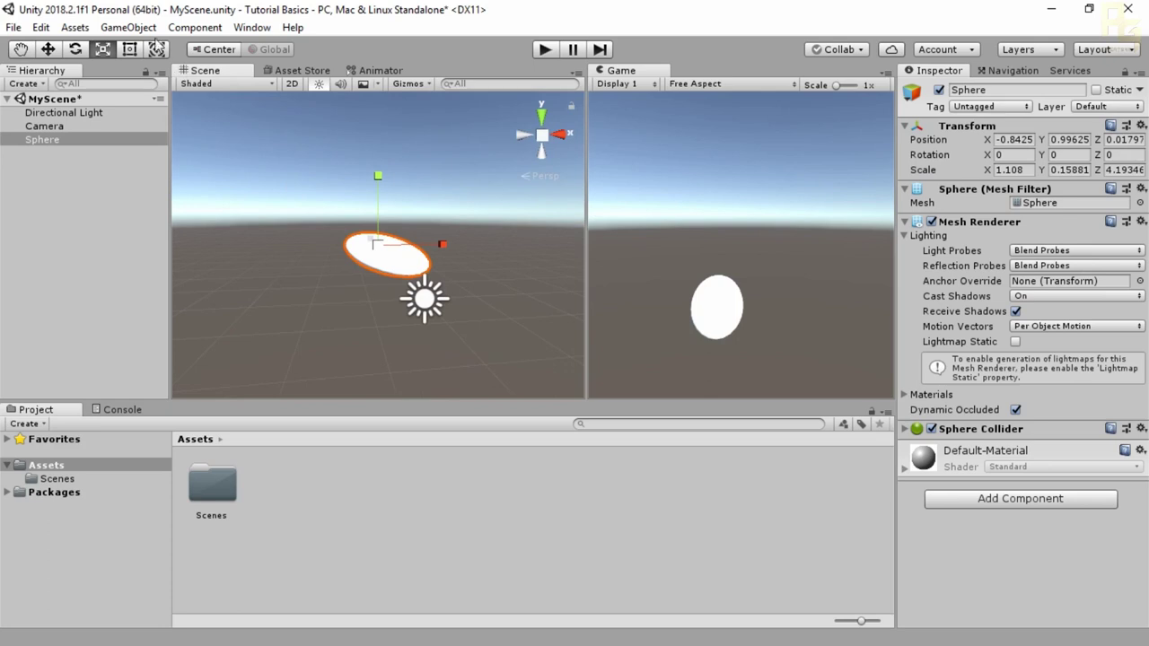
pyautogui.click(128, 27)
pyautogui.moveTo(167, 89)
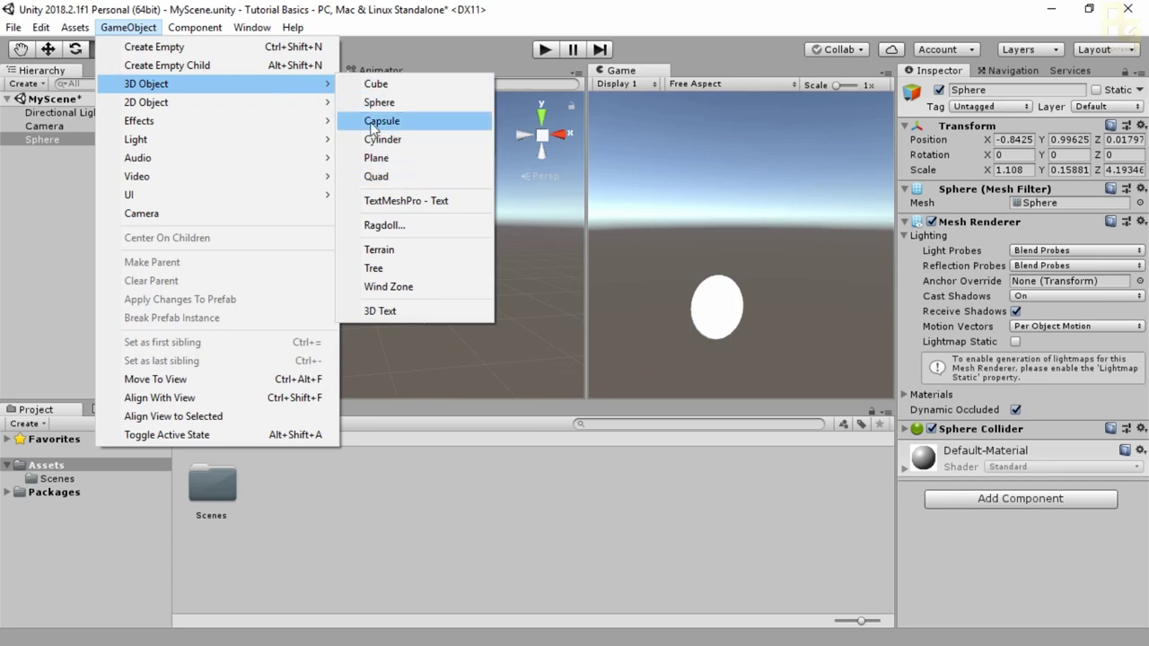
pyautogui.click(143, 47)
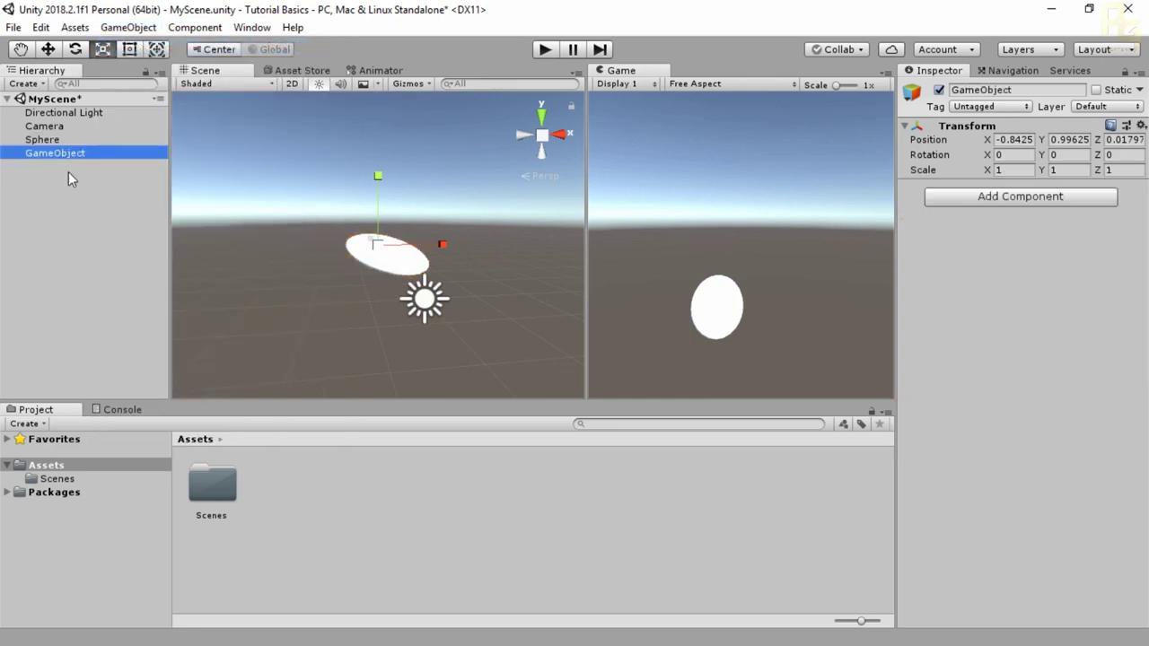
# Rename the empty object to 'Parent' and make the Sphere its child
pyautogui.click(59, 154)
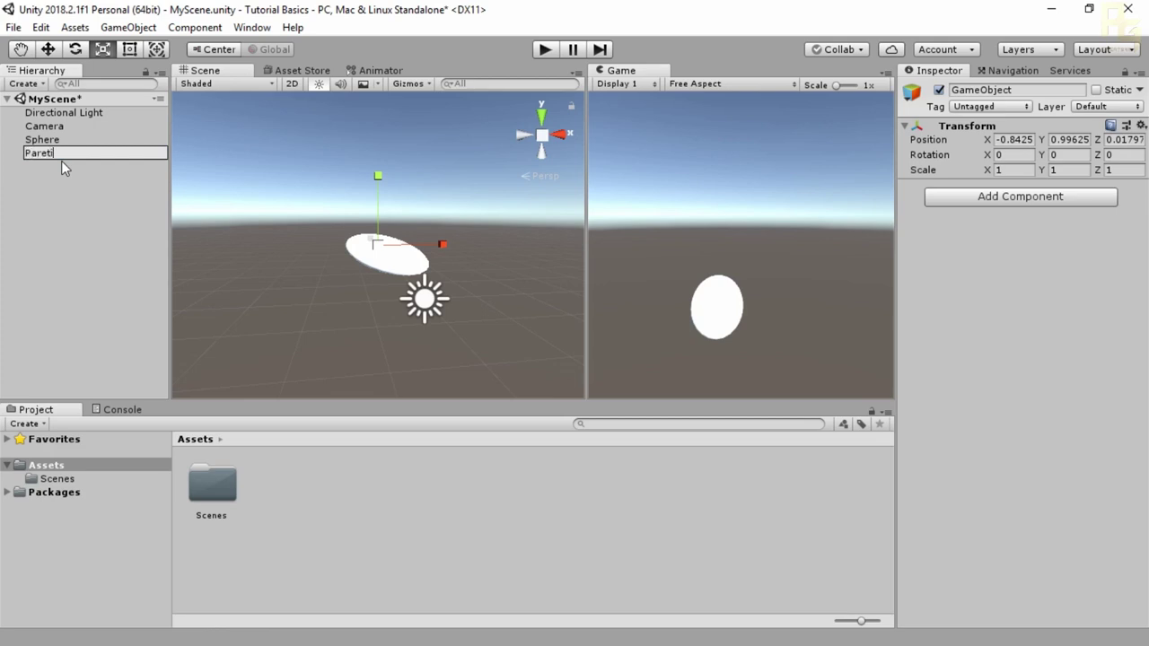
pyautogui.write('Parent')
pyautogui.press('Return')
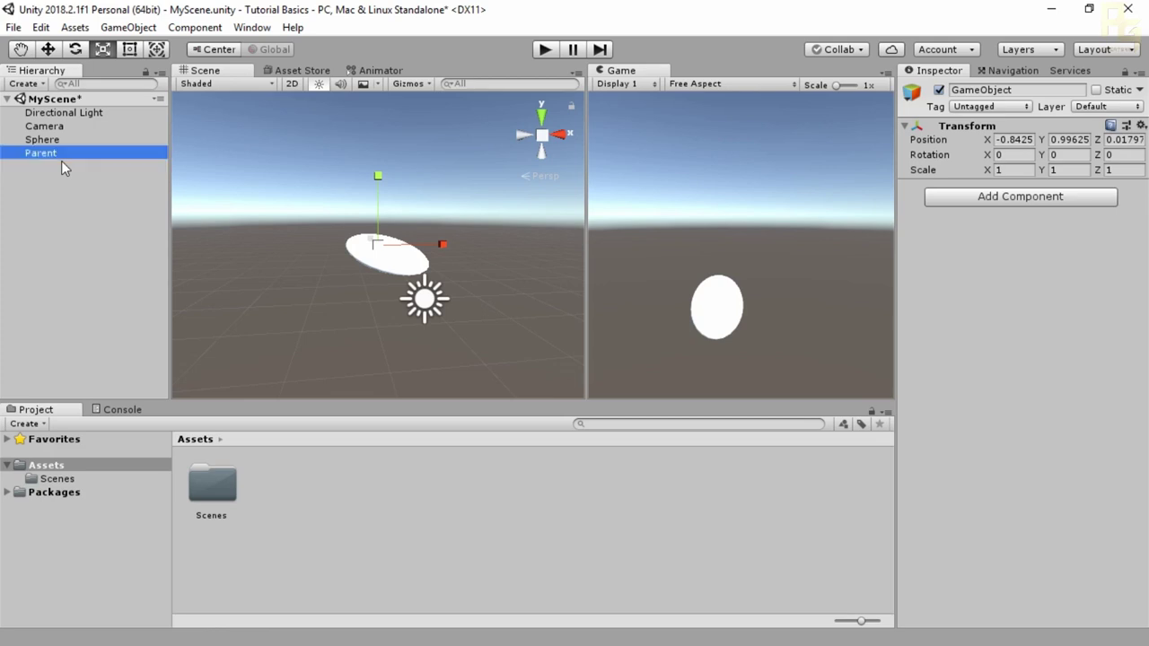
pyautogui.moveTo(52, 140); pyautogui.dragTo(81, 159)
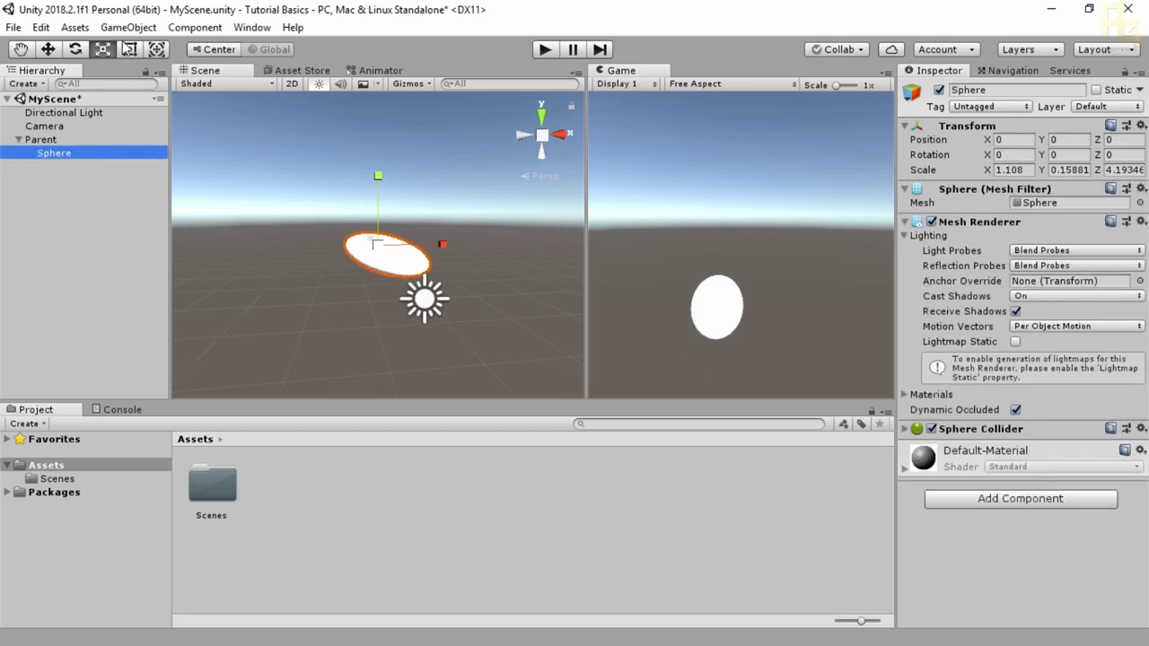
pyautogui.click(127, 26)
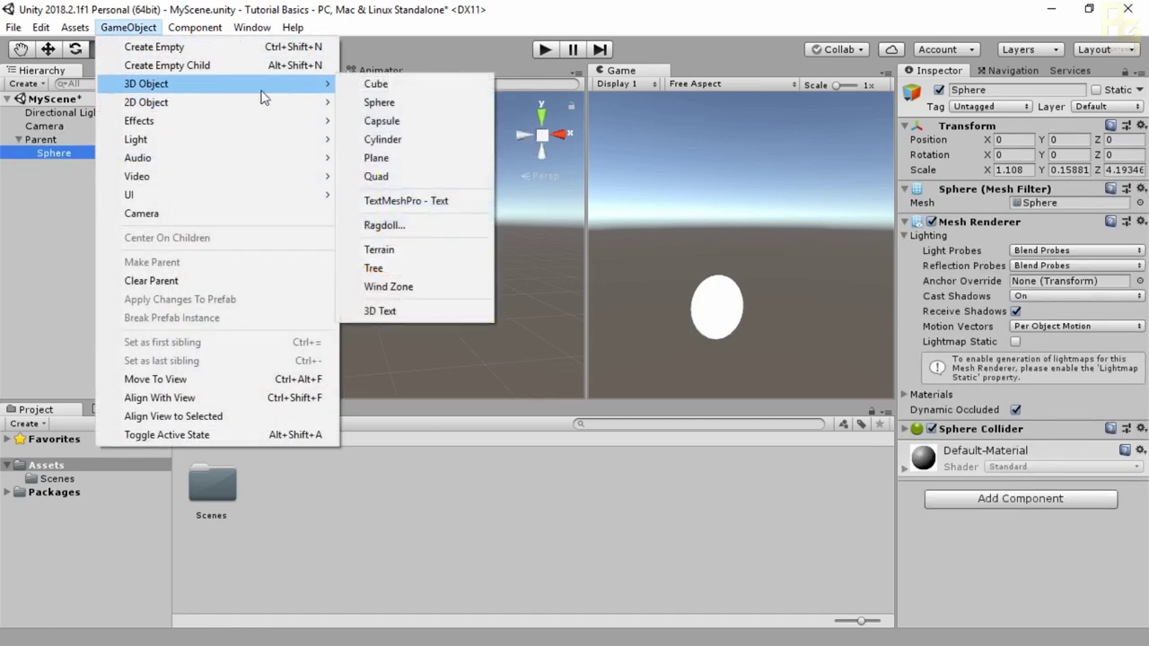
# Add a Cube under Parent, then test moving and rotating Parent, undoing the rotation
pyautogui.click(377, 84)
pyautogui.moveTo(35, 169); pyautogui.dragTo(46, 151)
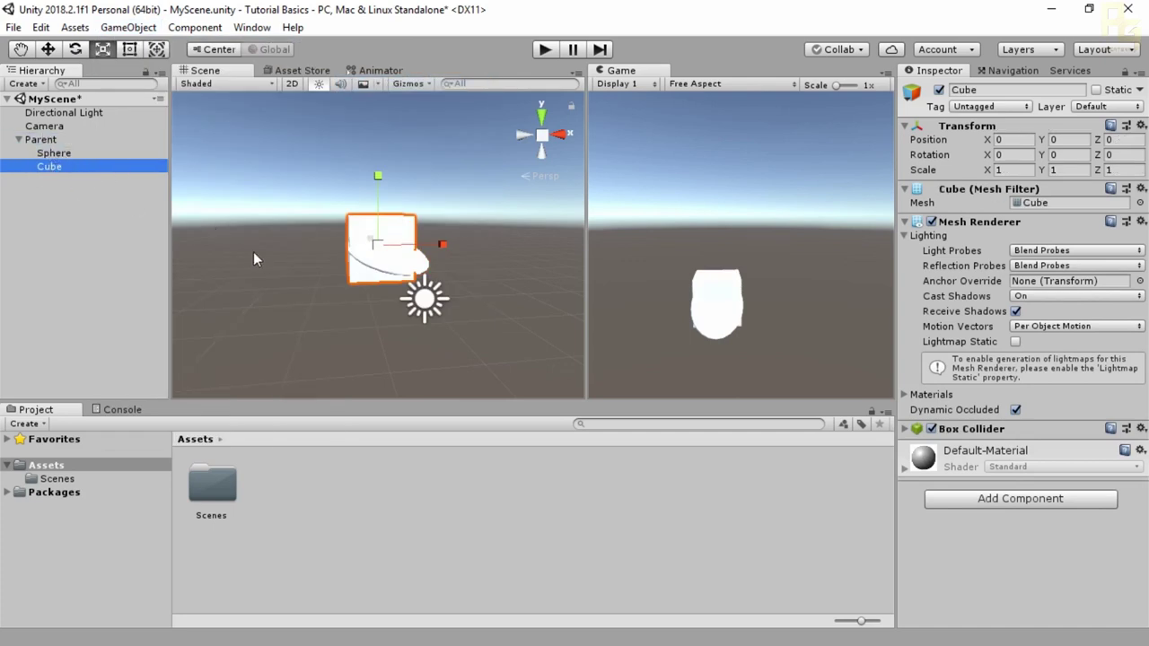
pyautogui.click(40, 140)
pyautogui.click(48, 49)
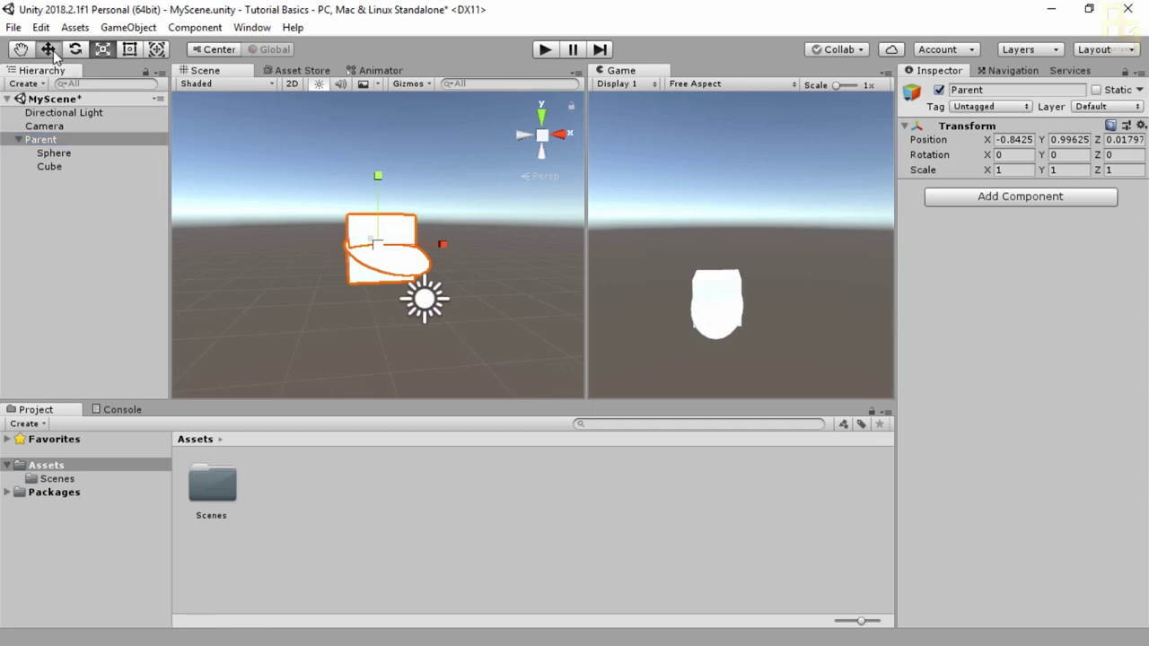
pyautogui.moveTo(413, 247)
pyautogui.mouseDown()
pyautogui.moveTo(482, 243)
pyautogui.moveTo(431, 257)
pyautogui.moveTo(489, 247)
pyautogui.moveTo(408, 247)
pyautogui.mouseUp()
pyautogui.click(76, 49)
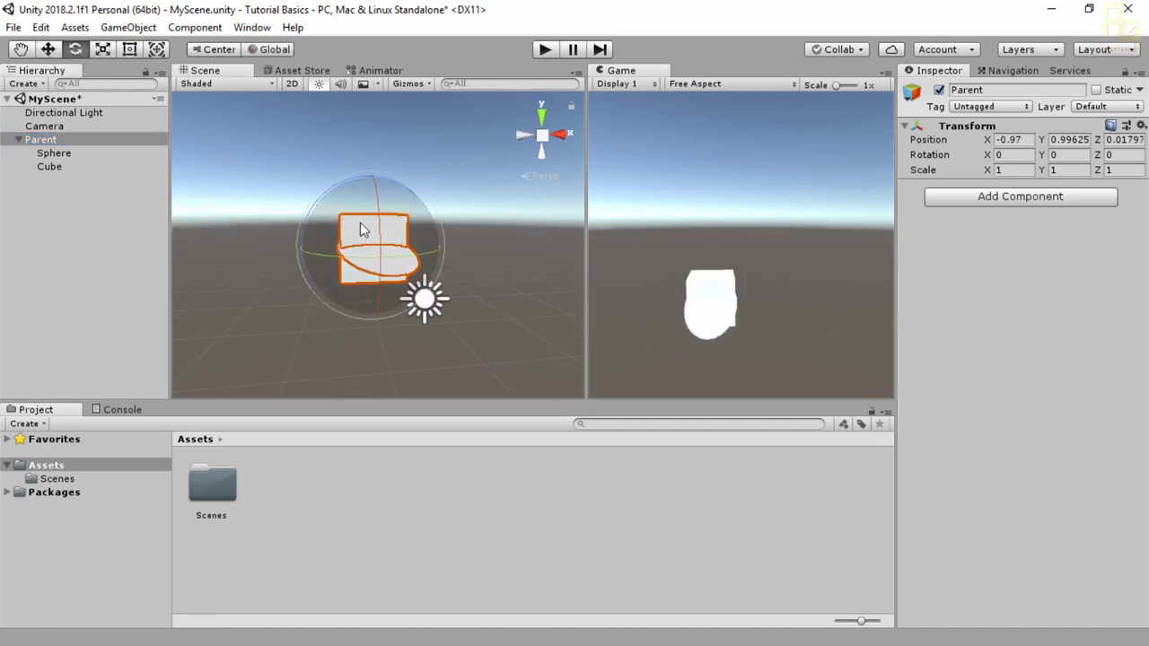
pyautogui.moveTo(377, 219); pyautogui.dragTo(369, 294)
pyautogui.hotkey('ctrl', 'z')
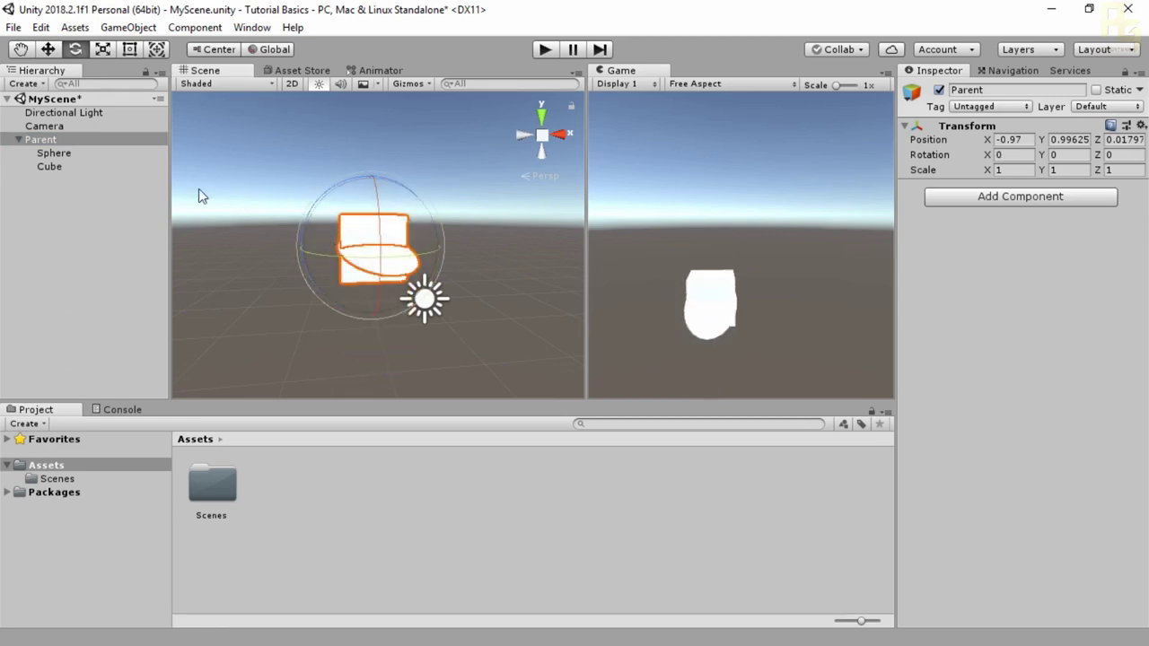
# Move the Sphere to X 1.54, then delete both the Cube and the Sphere
pyautogui.click(51, 166)
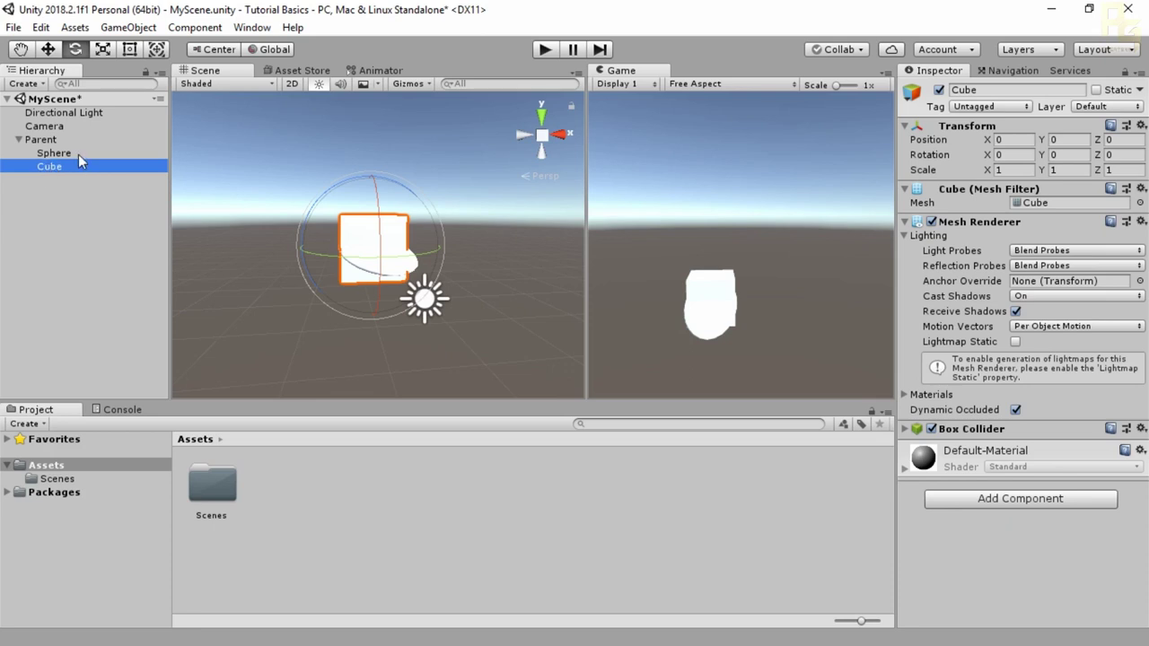
pyautogui.click(54, 153)
pyautogui.click(49, 49)
pyautogui.moveTo(437, 247); pyautogui.dragTo(523, 242)
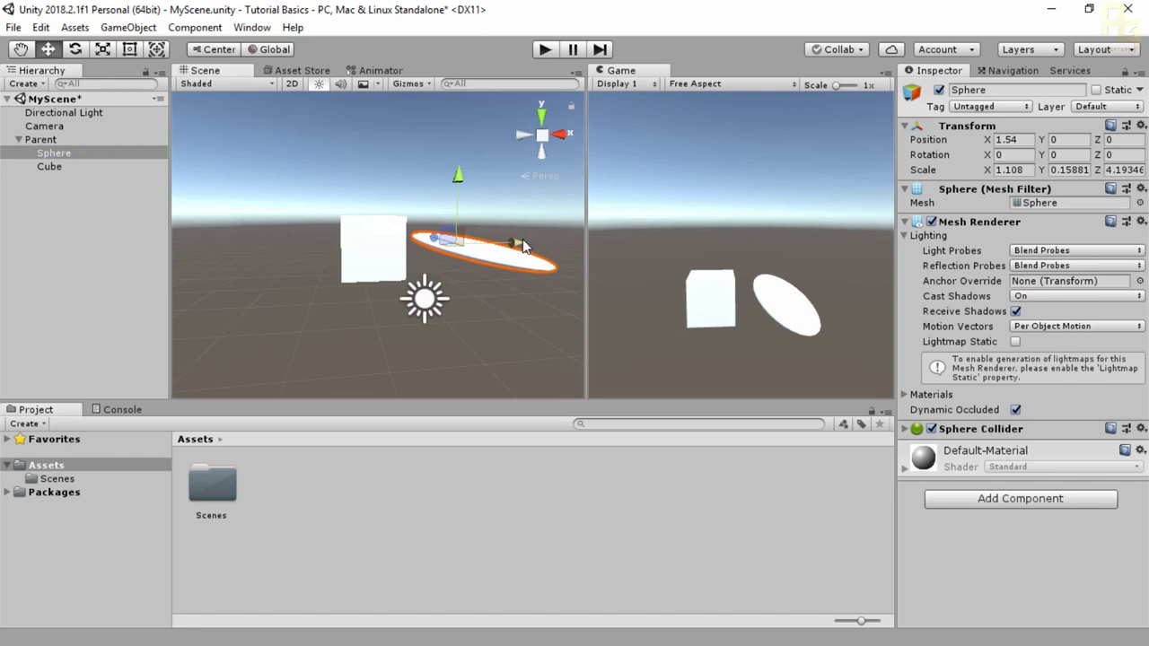
pyautogui.click(50, 167)
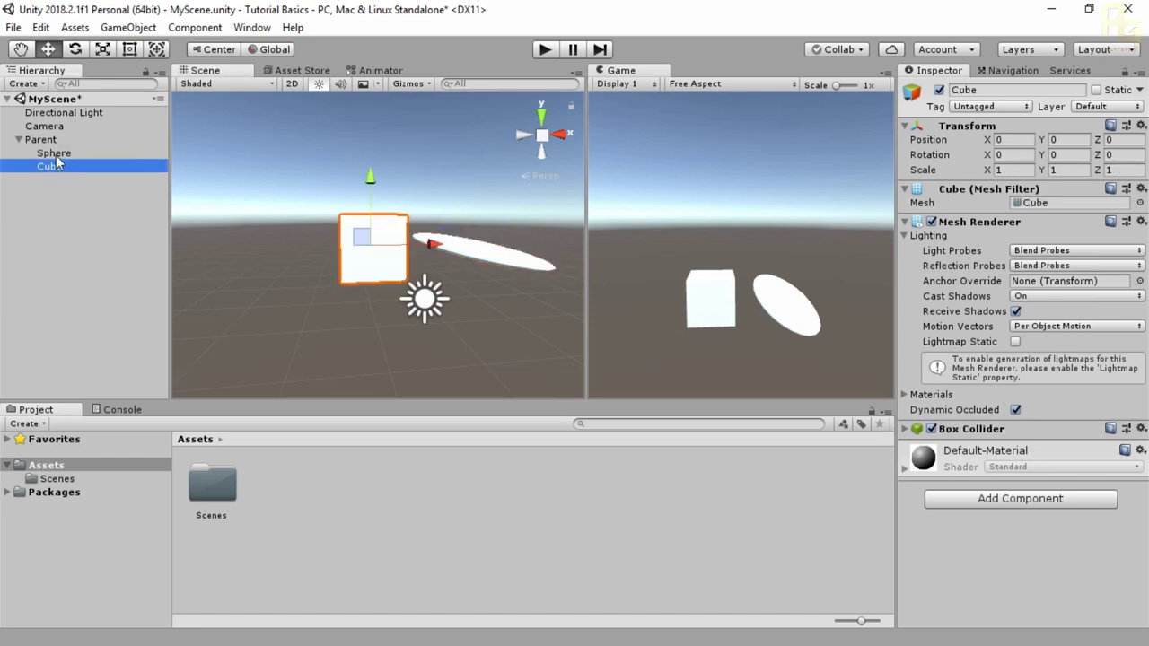
pyautogui.keyDown('ctrl'); pyautogui.click(53, 153); pyautogui.keyUp('ctrl')
pyautogui.press('Delete')
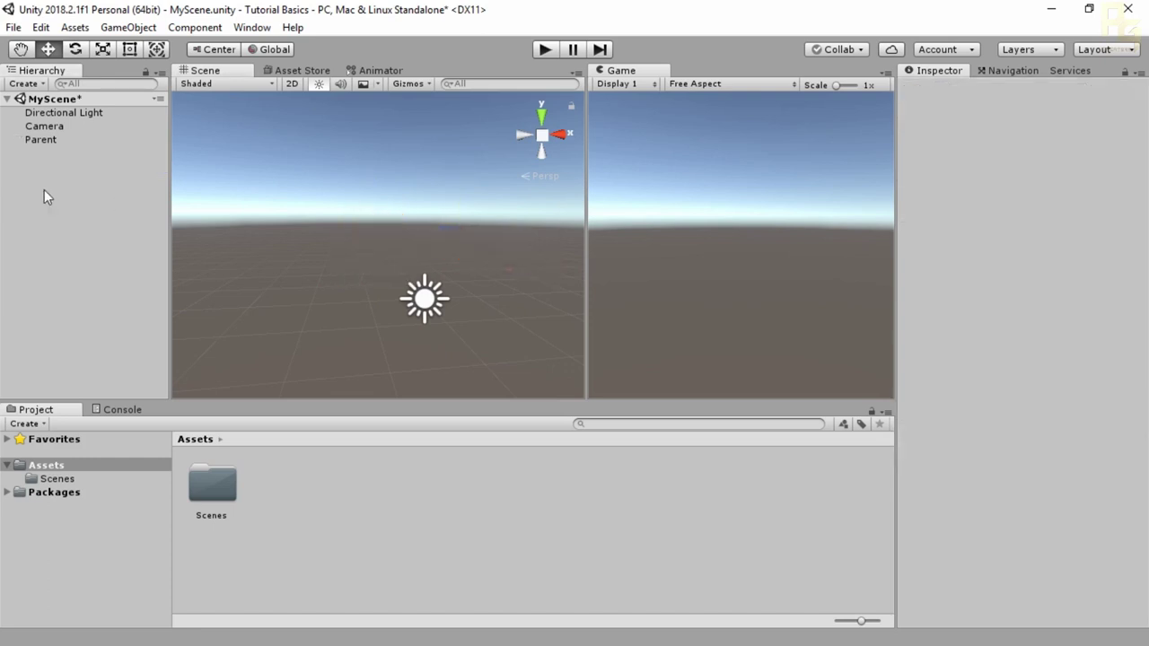
# Delete the Parent object, then open and dismiss the Assets context menu
pyautogui.click(32, 140)
pyautogui.press('Delete')
pyautogui.rightClick(283, 501)
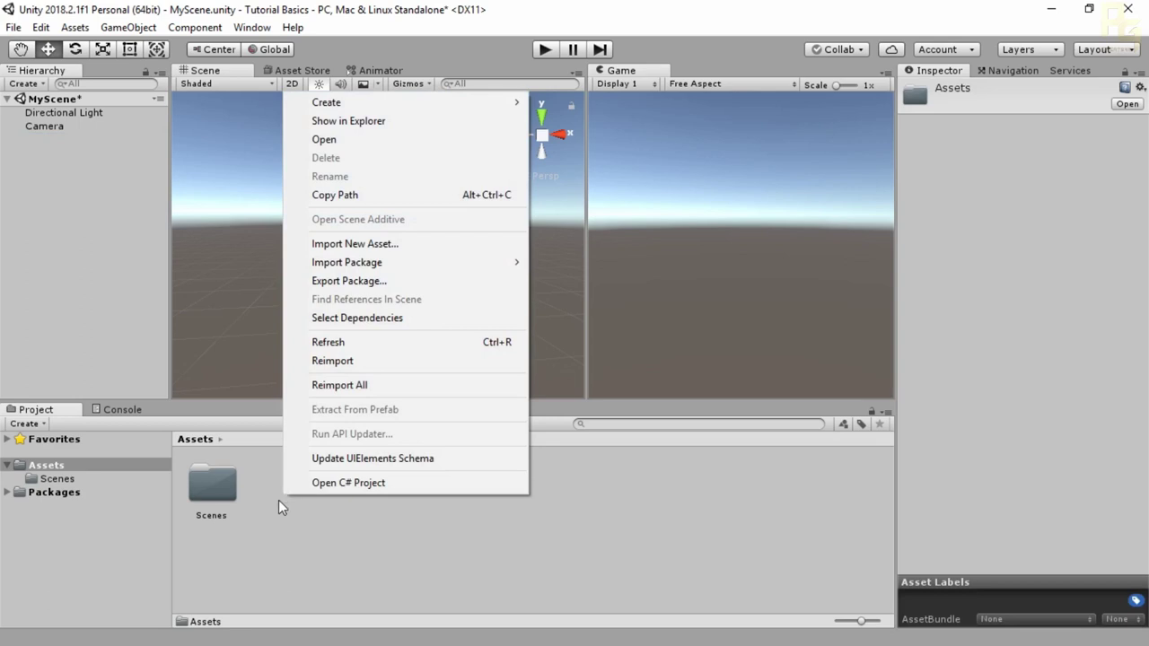
pyautogui.click(264, 510)
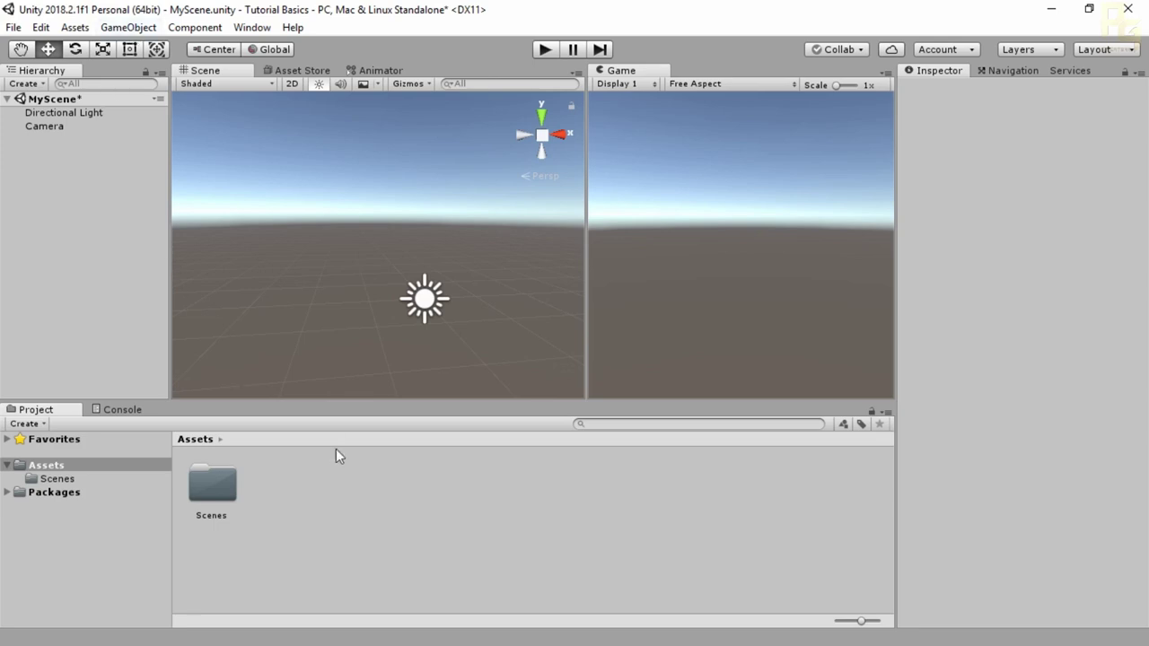
# Import the Characters standard-assets package with every item checked
pyautogui.rightClick(323, 494)
pyautogui.moveTo(459, 257)
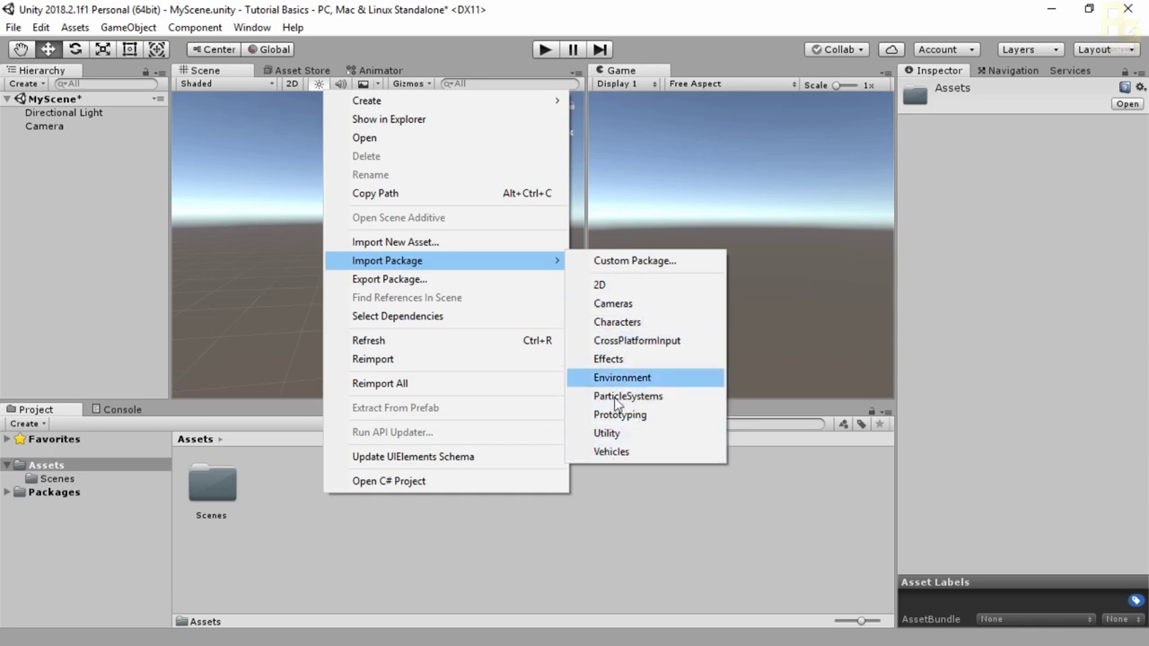
pyautogui.click(614, 321)
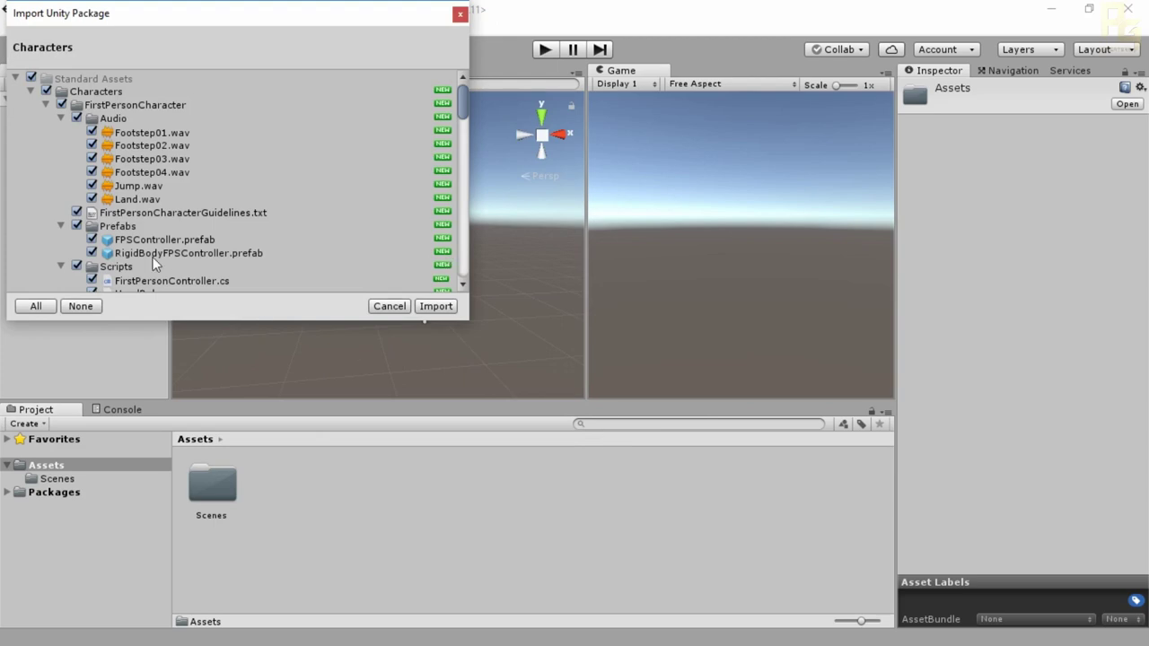
pyautogui.scroll(-5, 105, 191)
pyautogui.scroll(-10, 105, 191)
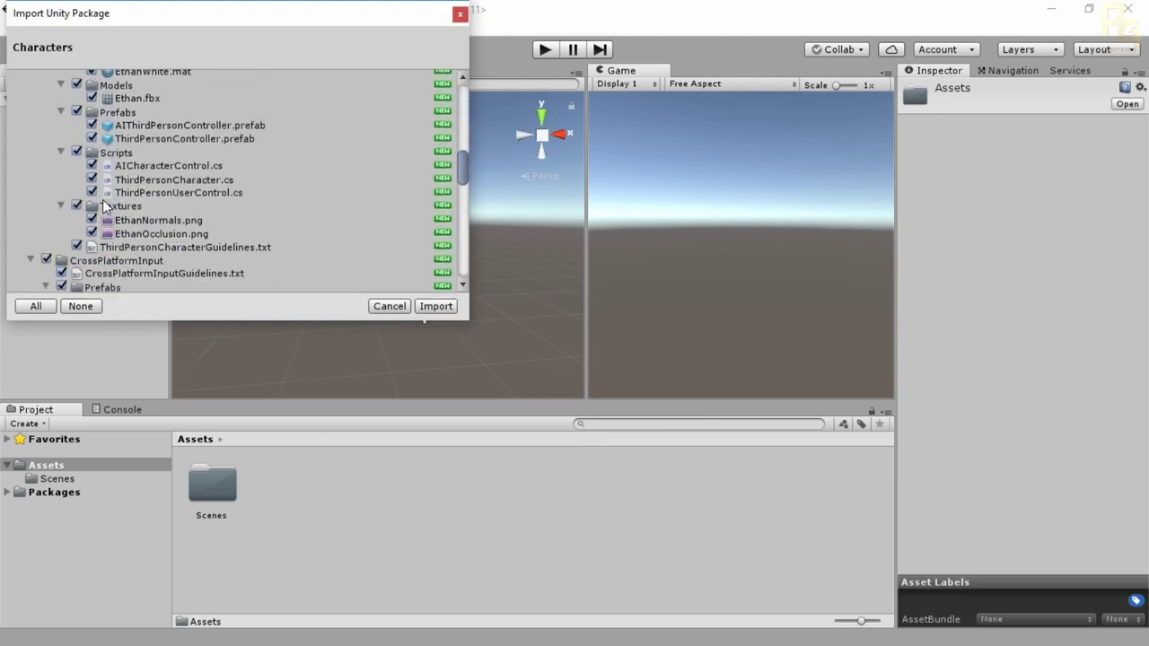
pyautogui.scroll(-5, 123, 183)
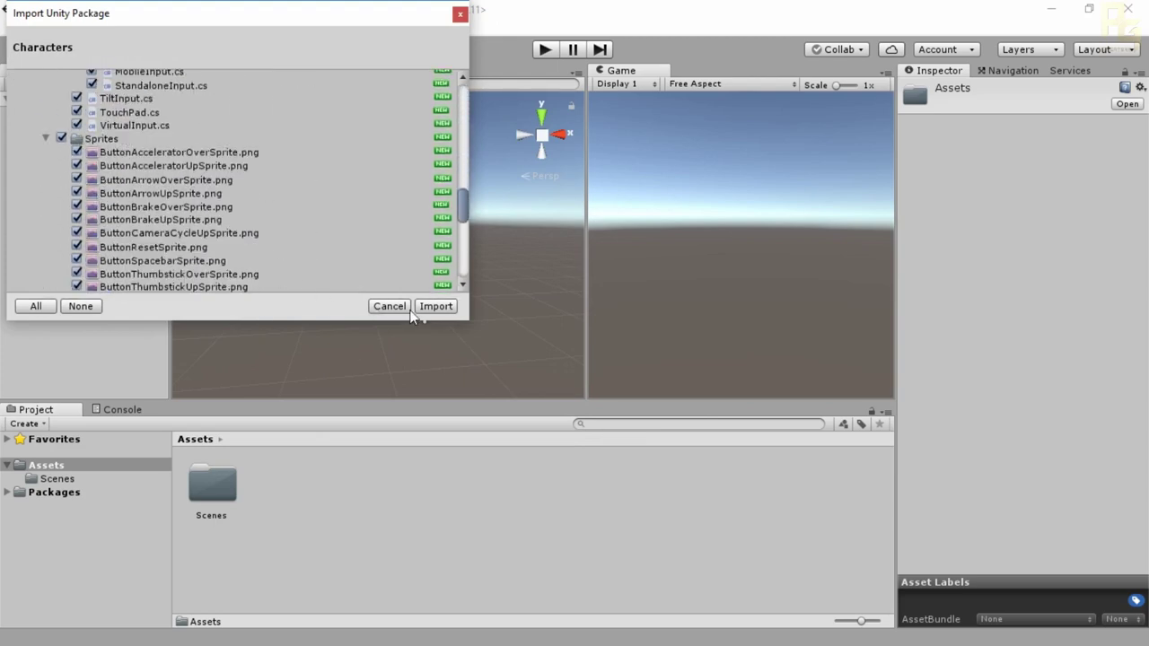
pyautogui.click(433, 307)
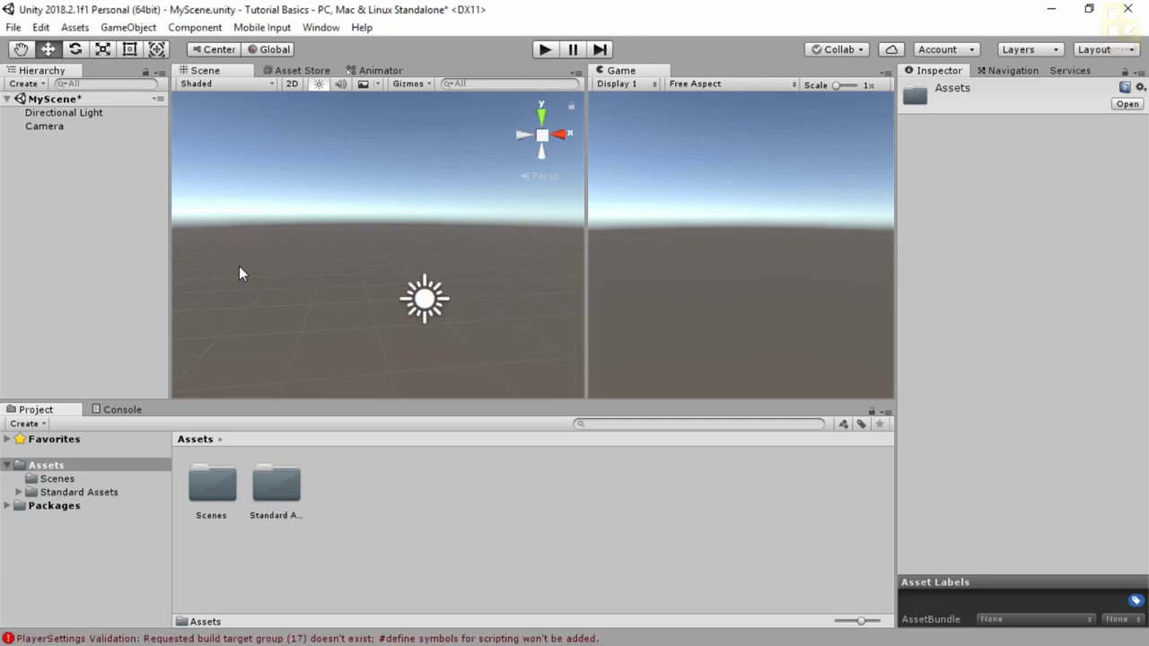
# Clear the console warnings and return to the Project assets view
pyautogui.click(122, 409)
pyautogui.click(18, 422)
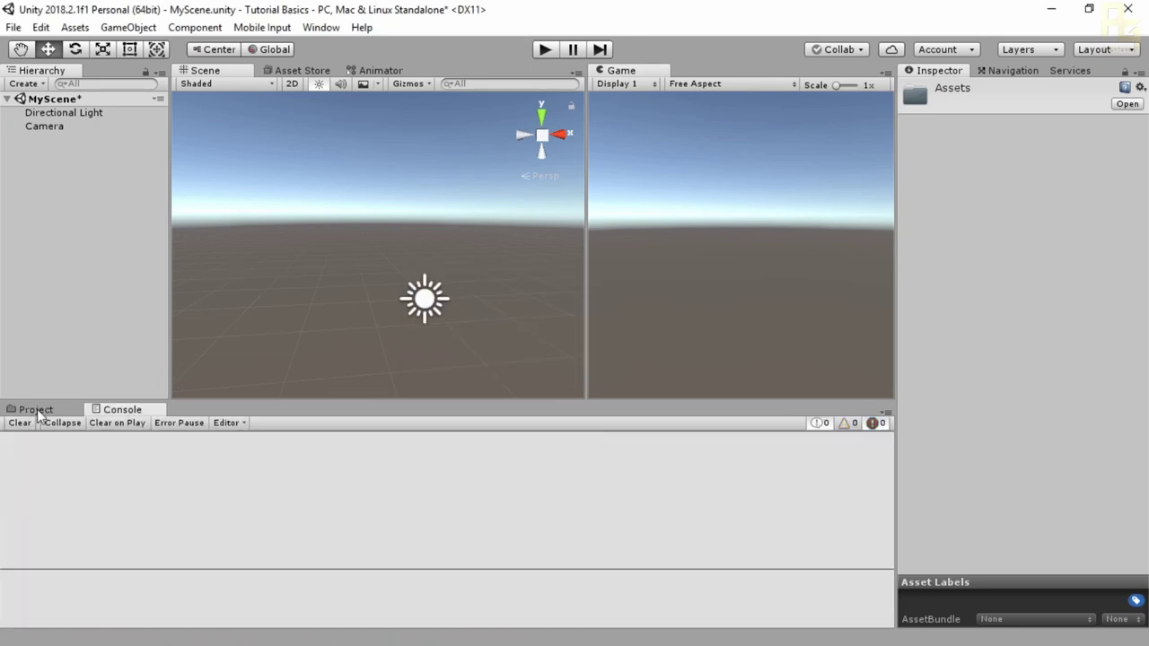
pyautogui.click(34, 410)
# Start a custom package import and navigate the file browser to the Animations (E:) drive
pyautogui.rightClick(350, 496)
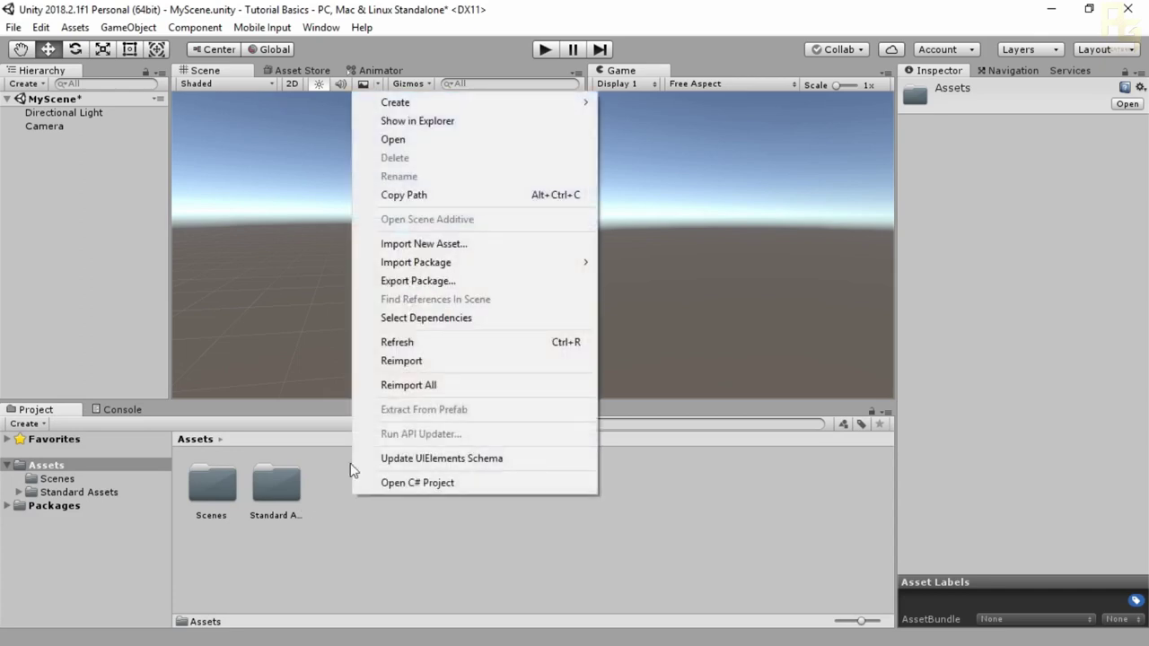
pyautogui.moveTo(461, 264)
pyautogui.click(655, 262)
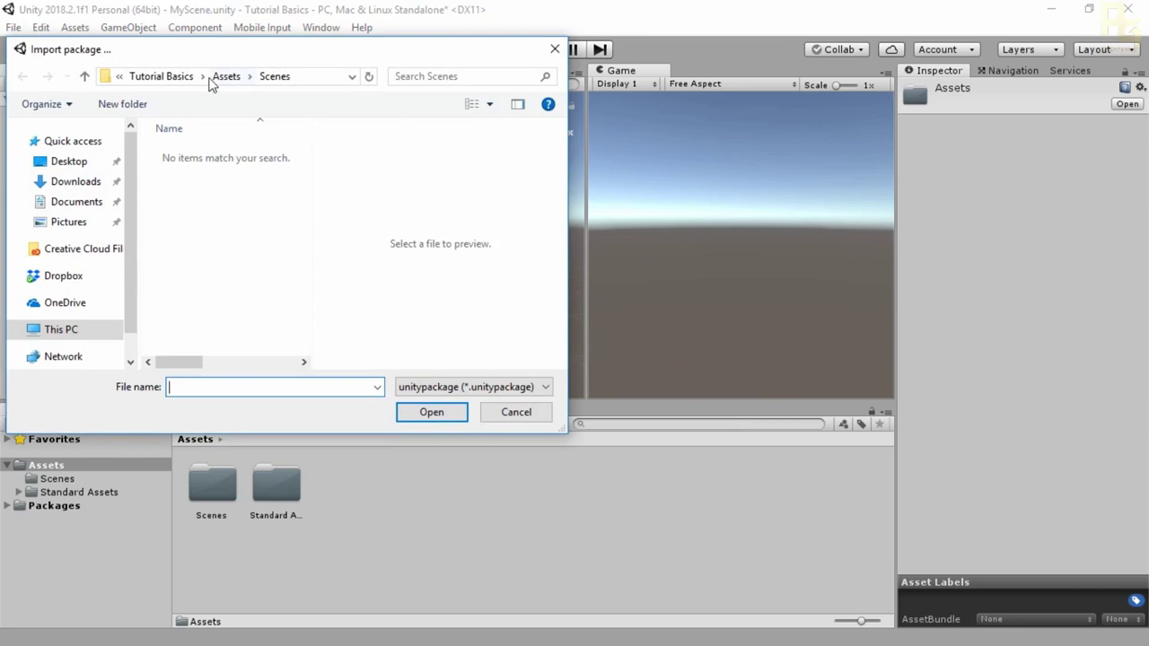
pyautogui.click(170, 78)
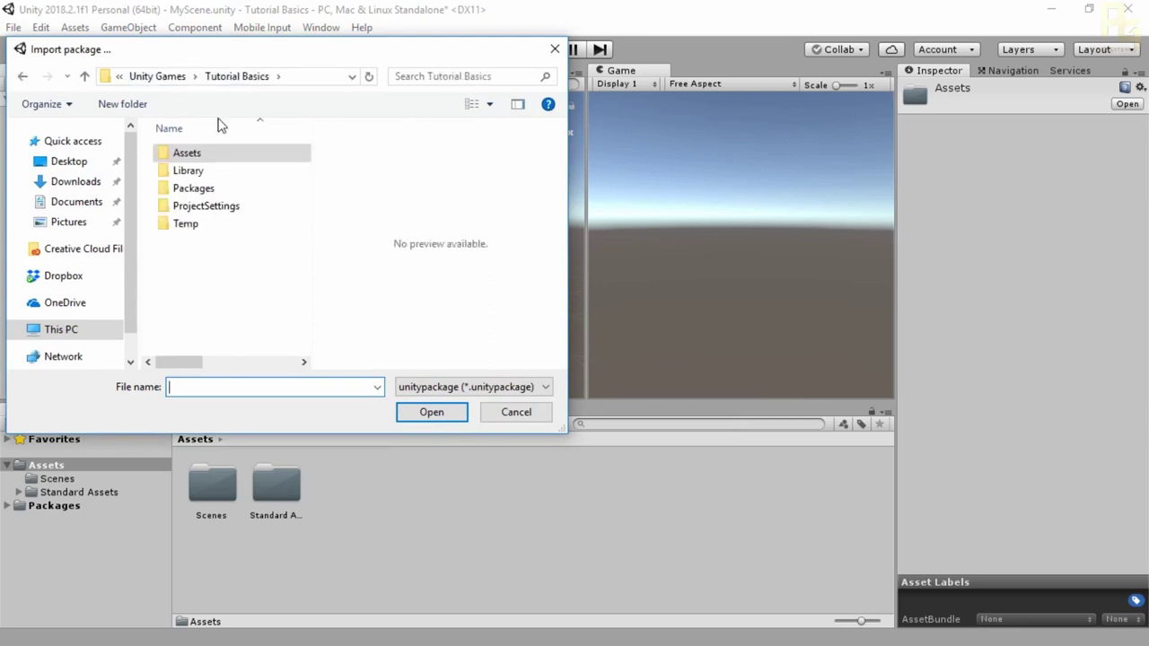
pyautogui.click(165, 78)
pyautogui.click(162, 78)
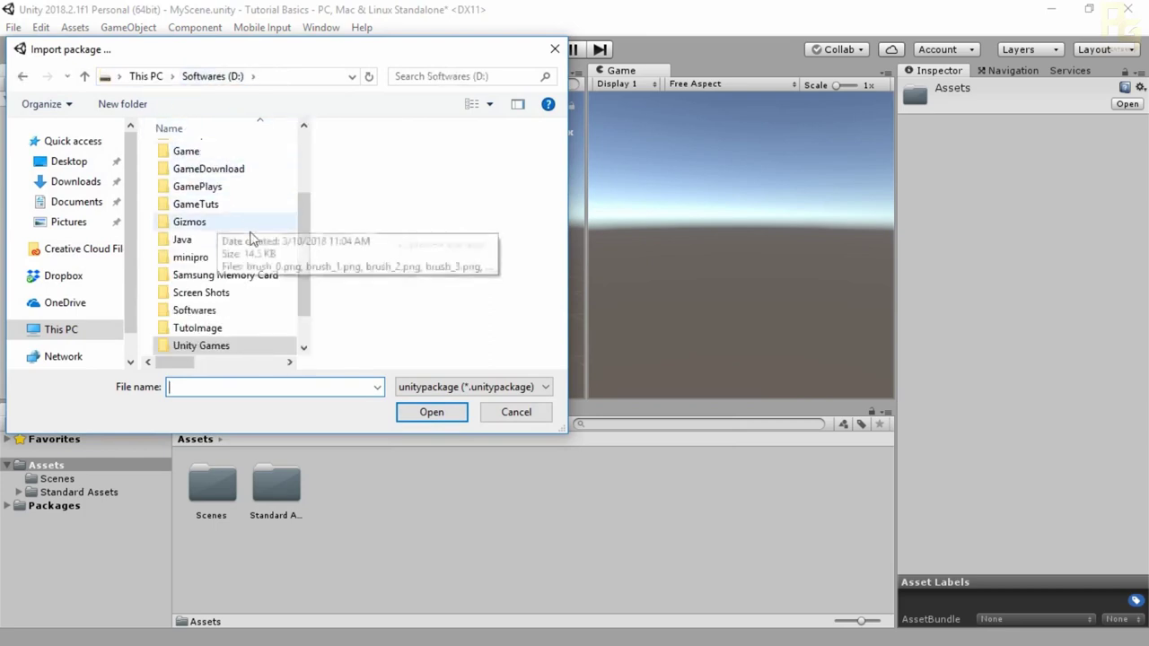
pyautogui.click(146, 76)
pyautogui.doubleClick(265, 301)
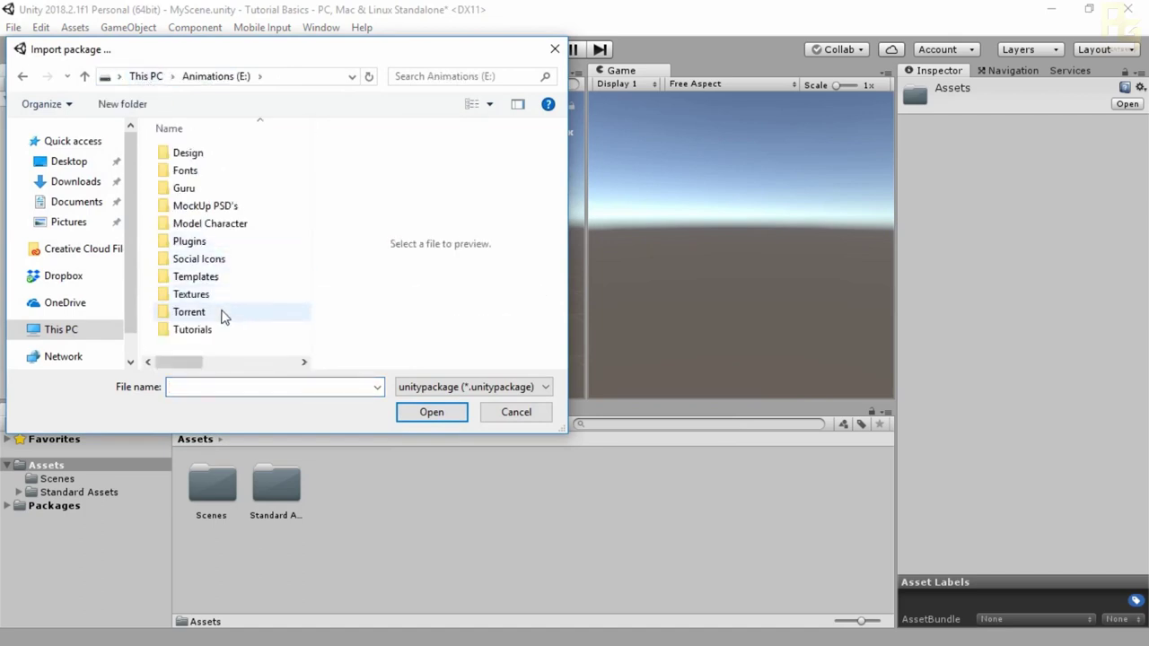
pyautogui.hscroll(2, 232, 259)
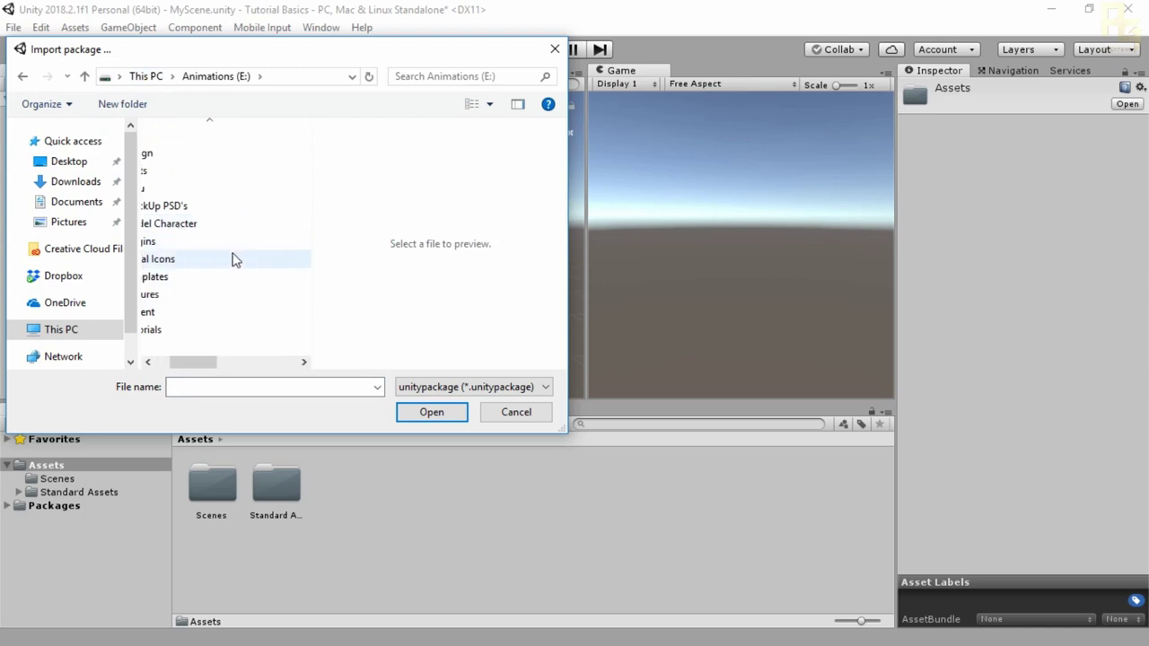
pyautogui.click(216, 312)
pyautogui.hscroll(-2, 214, 305)
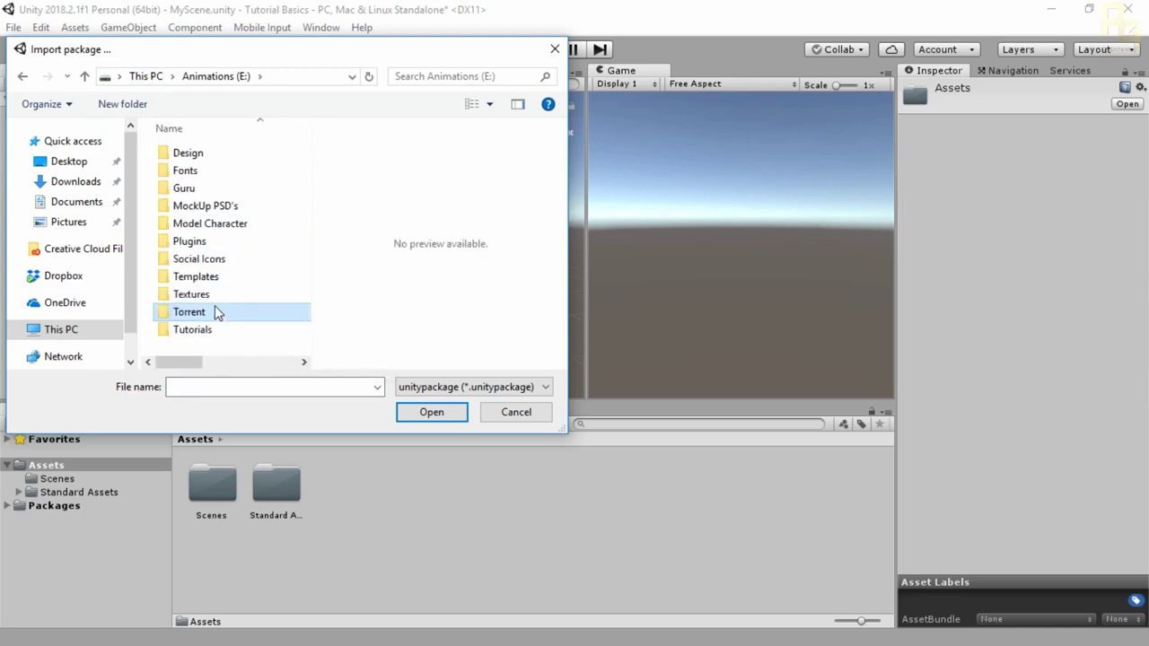
pyautogui.moveTo(565, 432); pyautogui.dragTo(632, 529)
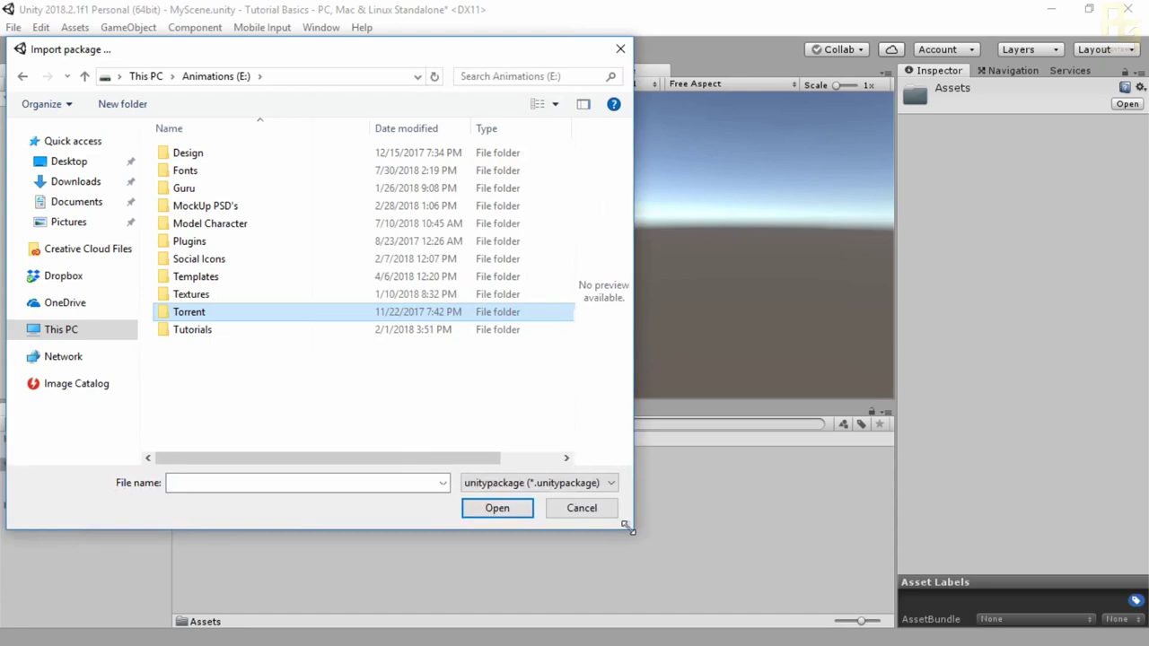
# Browse the Model Character folders, cancel the package import, and open the Asset Store
pyautogui.doubleClick(220, 224)
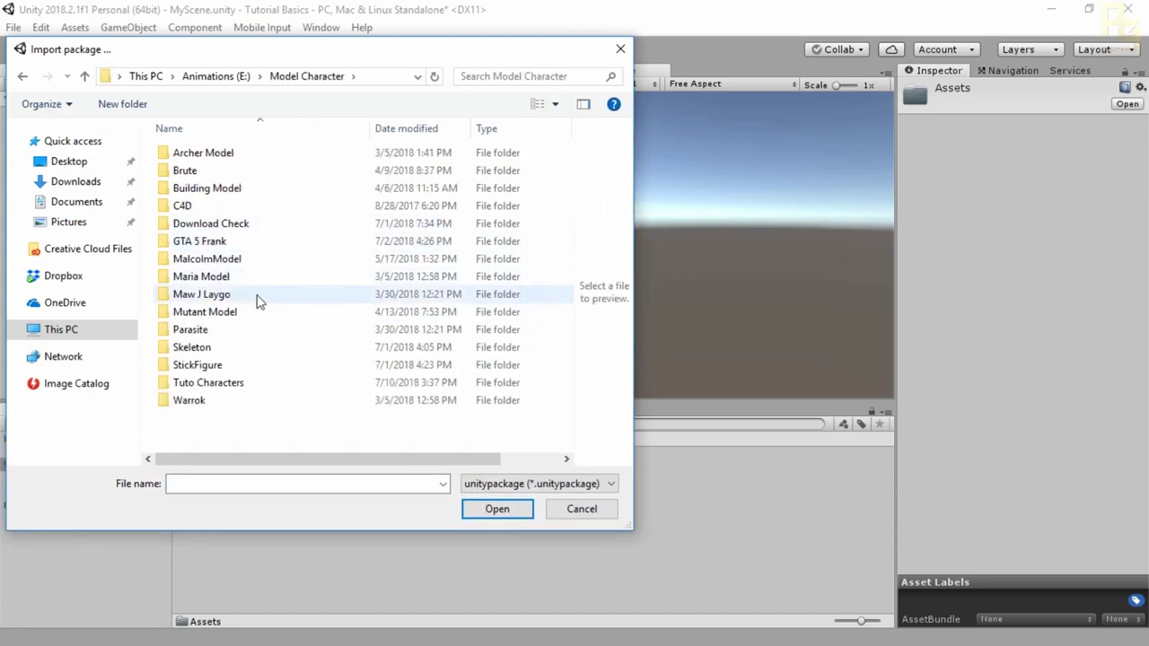
pyautogui.doubleClick(233, 400)
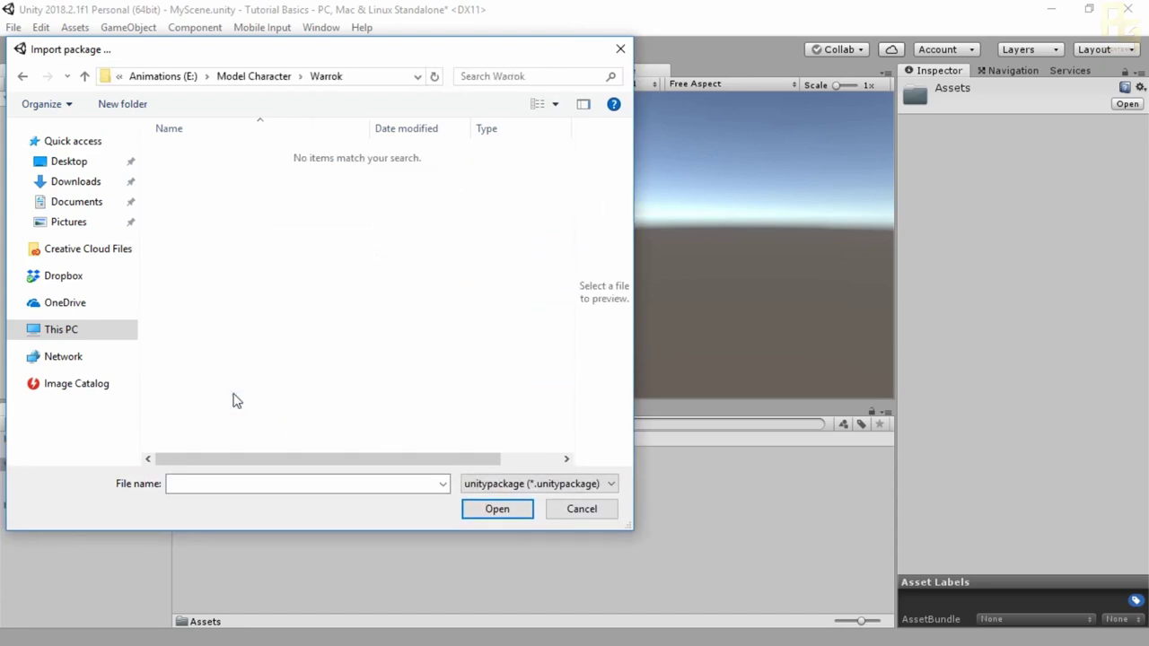
pyautogui.click(23, 77)
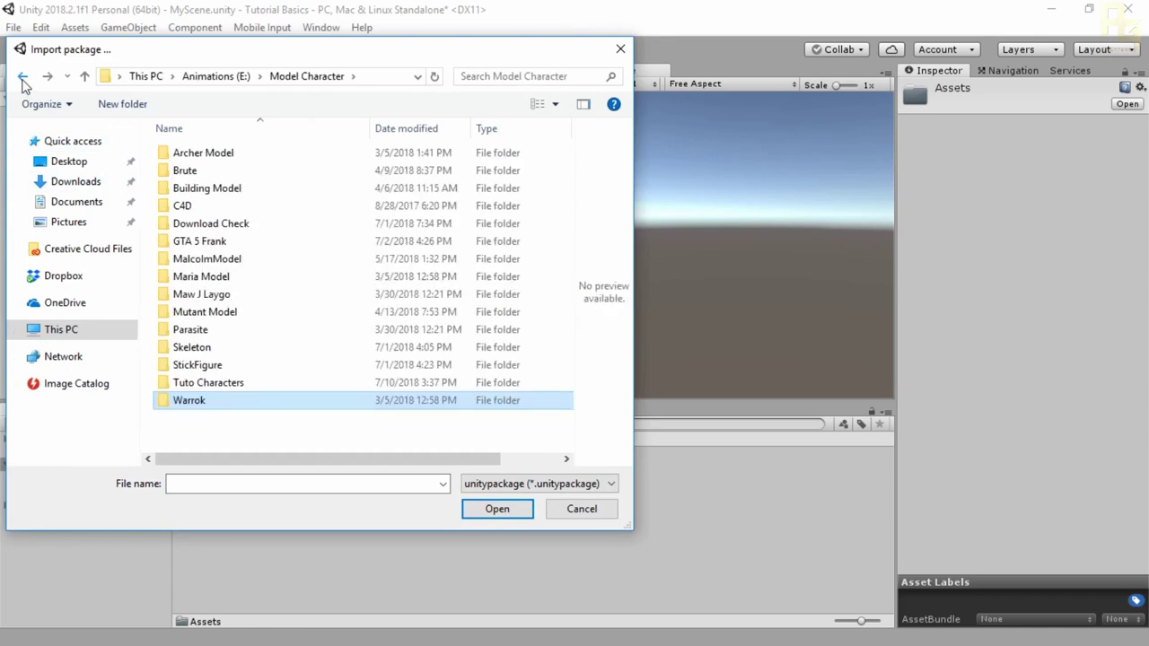
pyautogui.doubleClick(246, 225)
pyautogui.click(22, 77)
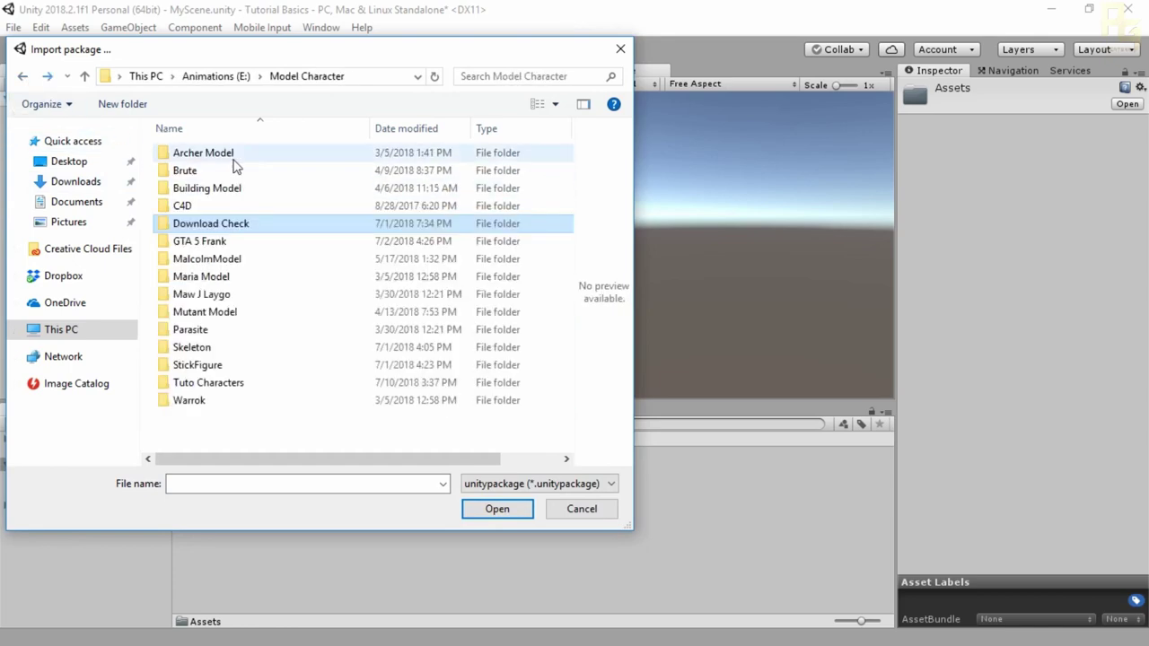
pyautogui.click(24, 77)
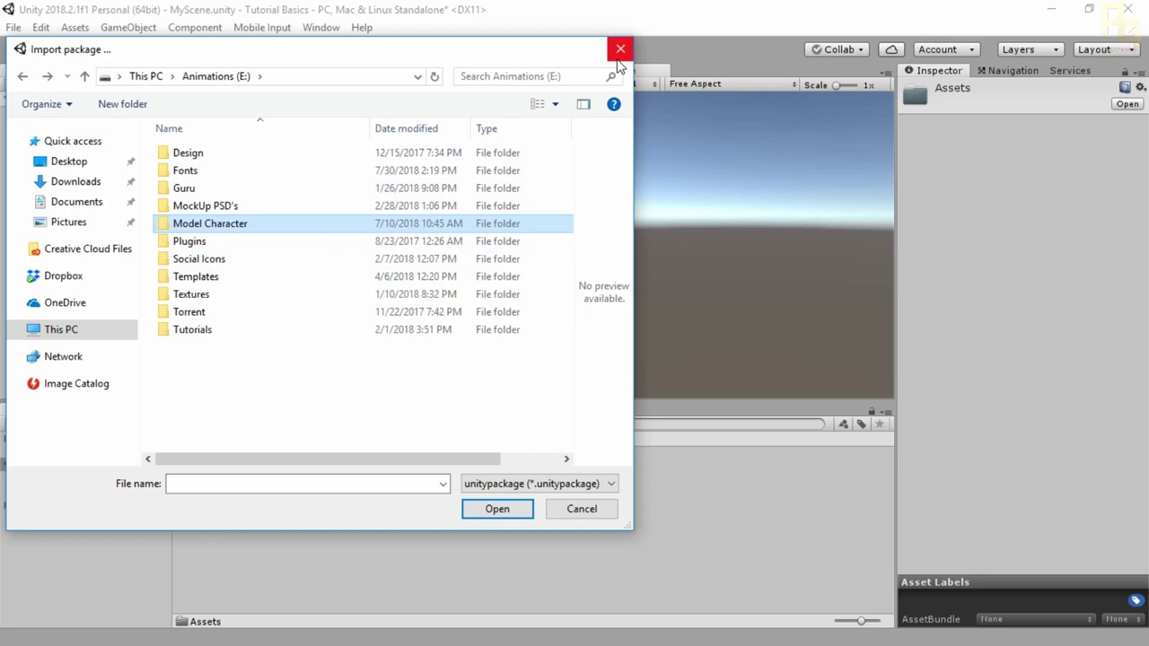
pyautogui.click(518, 485)
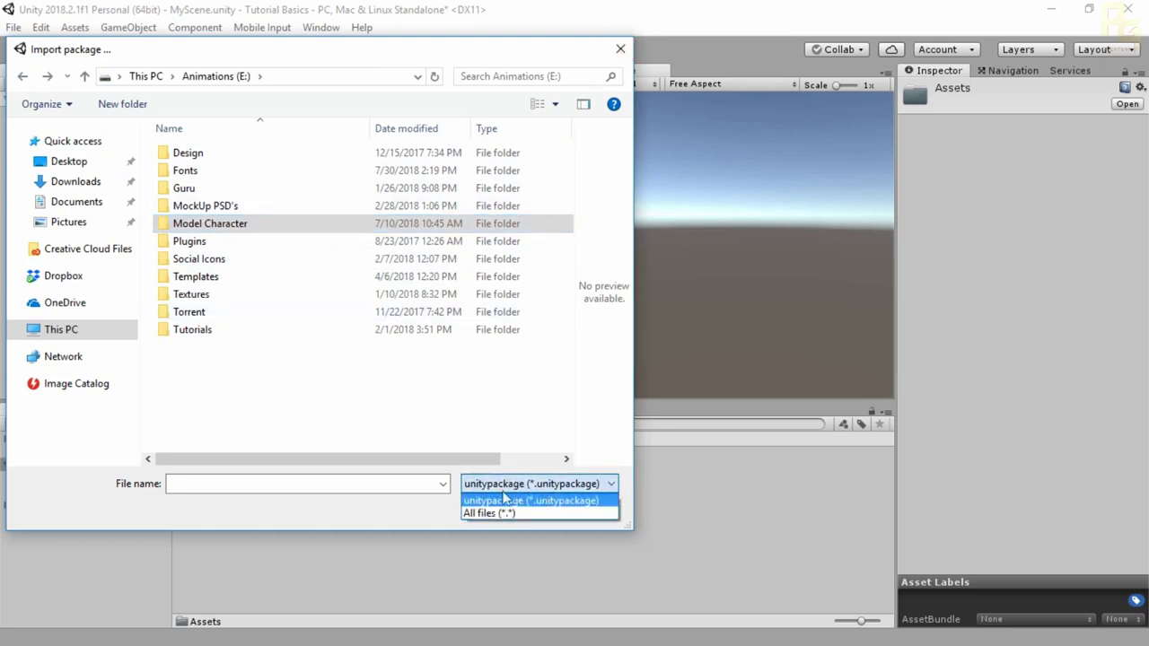
pyautogui.click(499, 501)
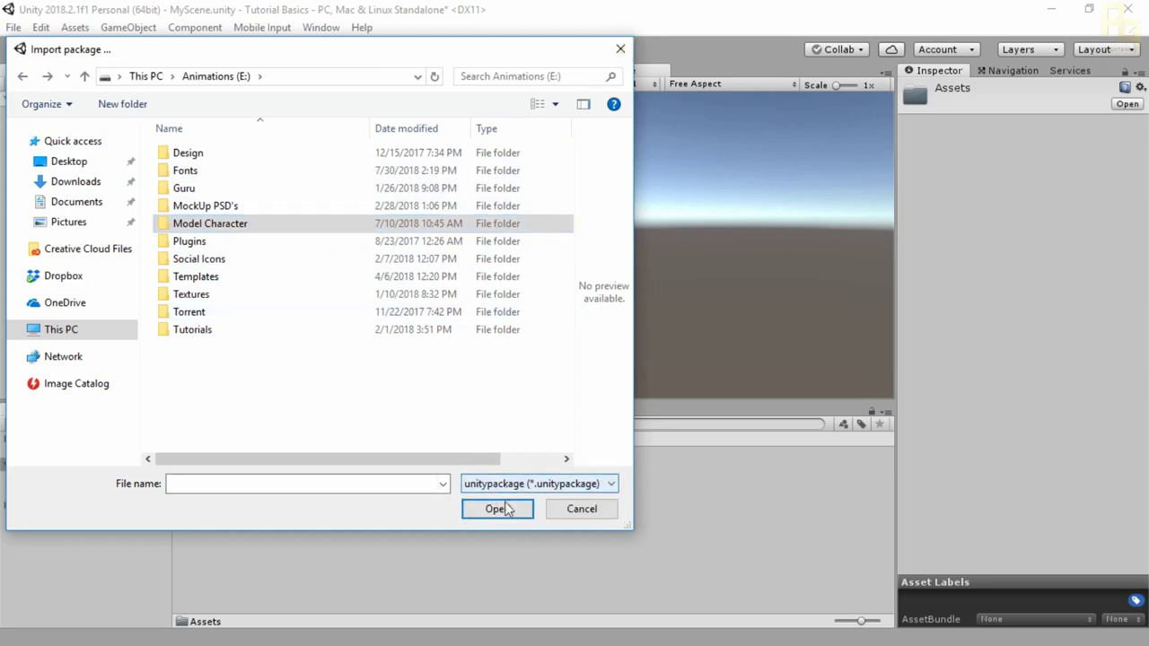
pyautogui.click(580, 515)
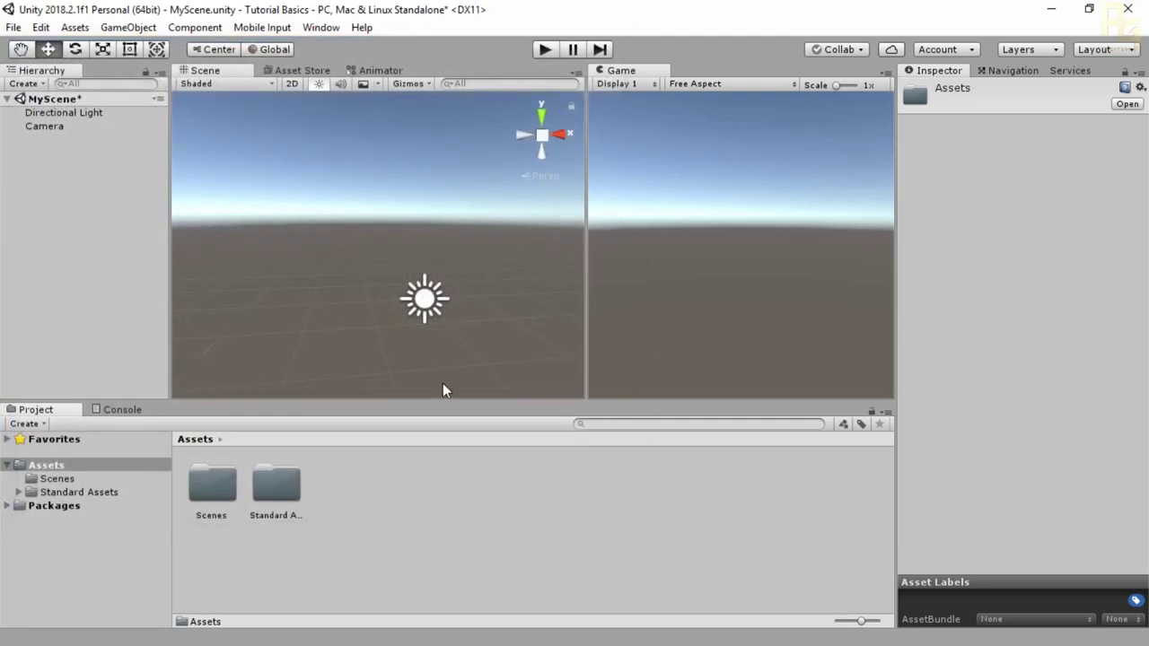
pyautogui.click(299, 70)
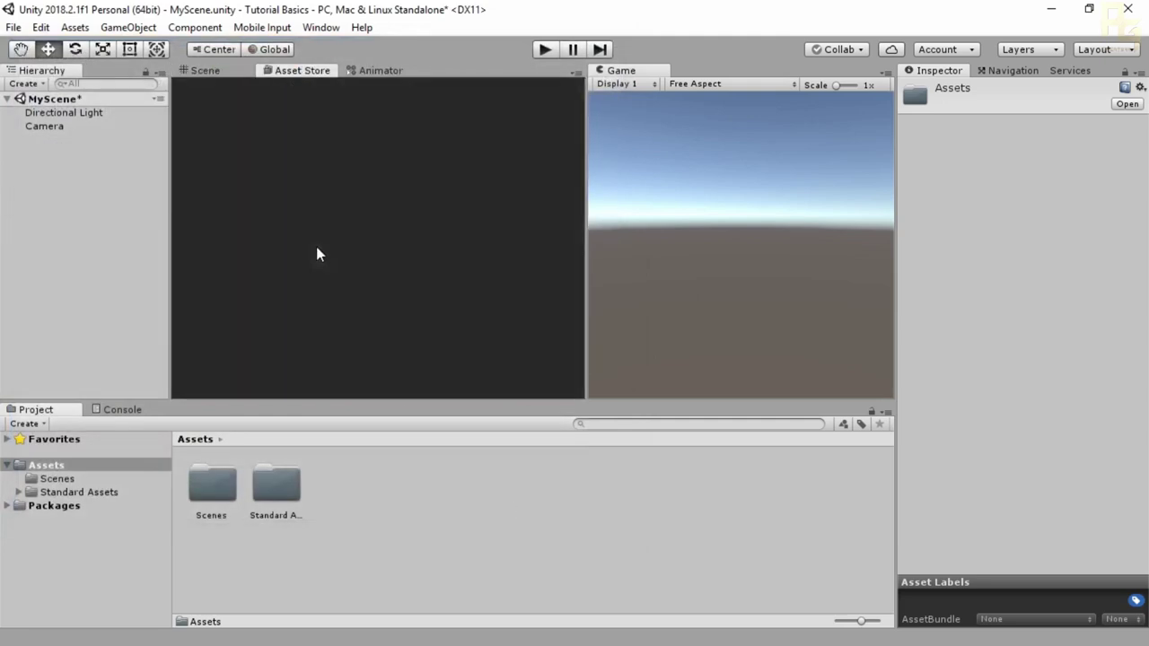
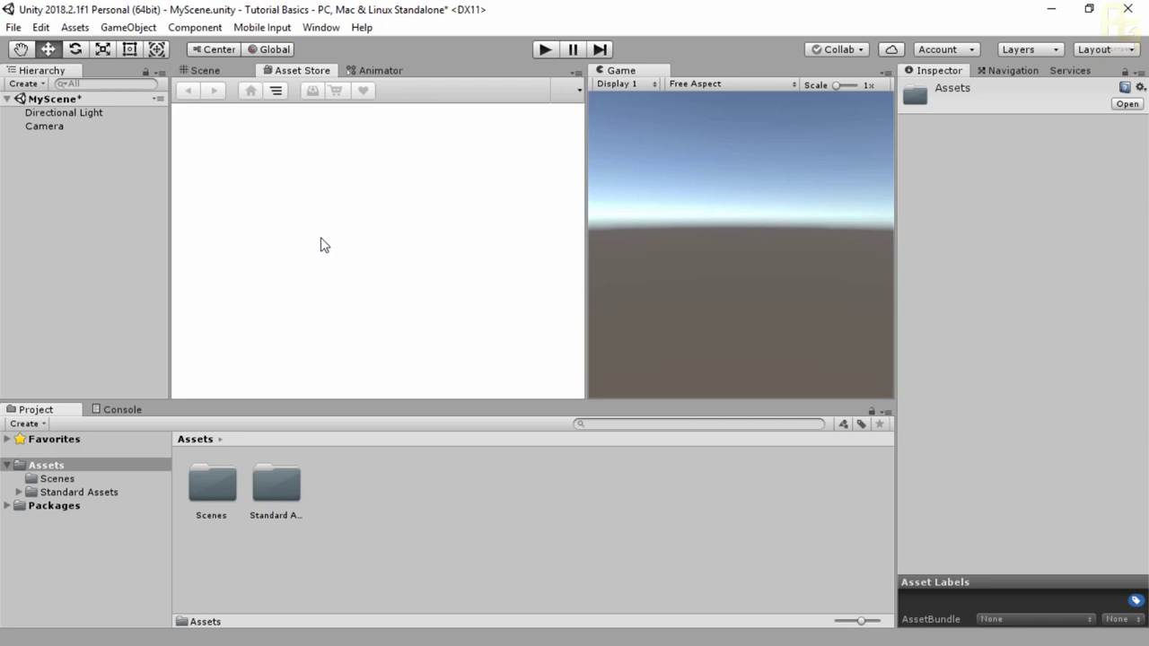
# Switch to the Scene view and open Standard Assets > Characters in the Project window
pyautogui.click(203, 70)
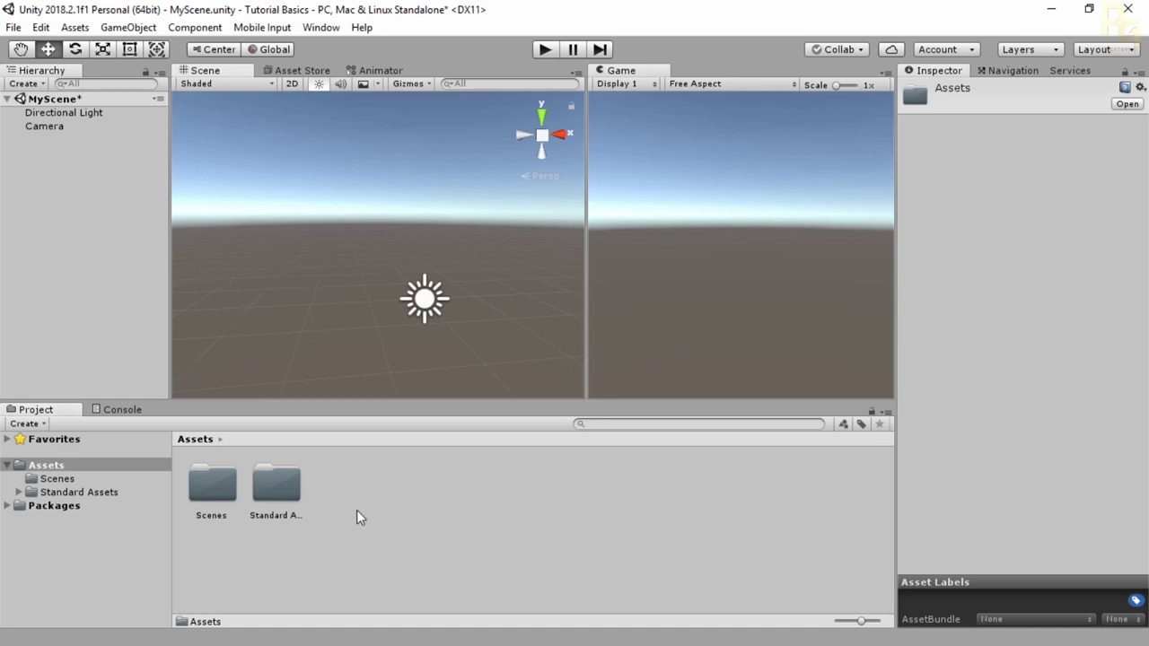
pyautogui.doubleClick(289, 499)
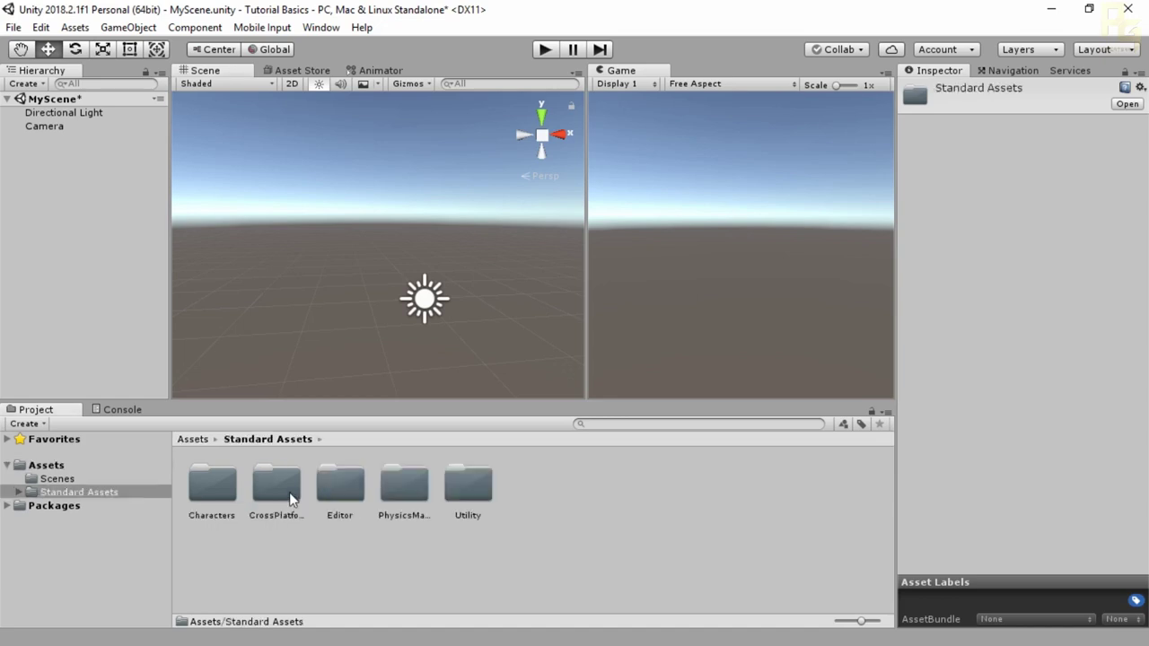
pyautogui.doubleClick(212, 485)
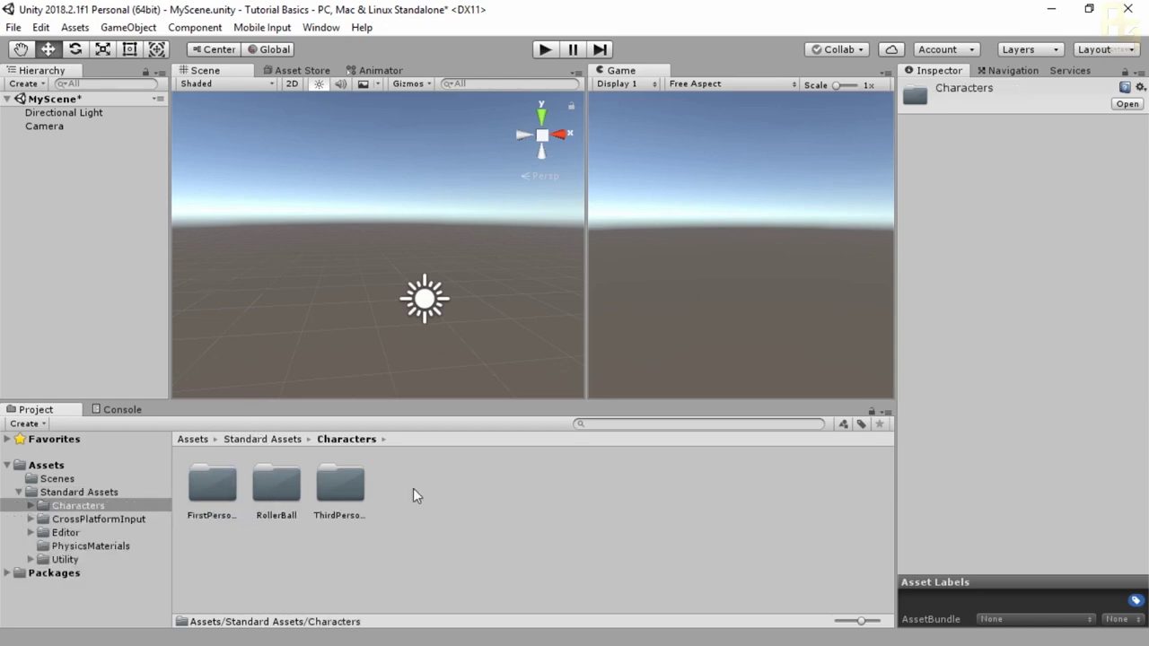
# Add a trial 'Hello World' 3D Text object to the scene
pyautogui.click(135, 27)
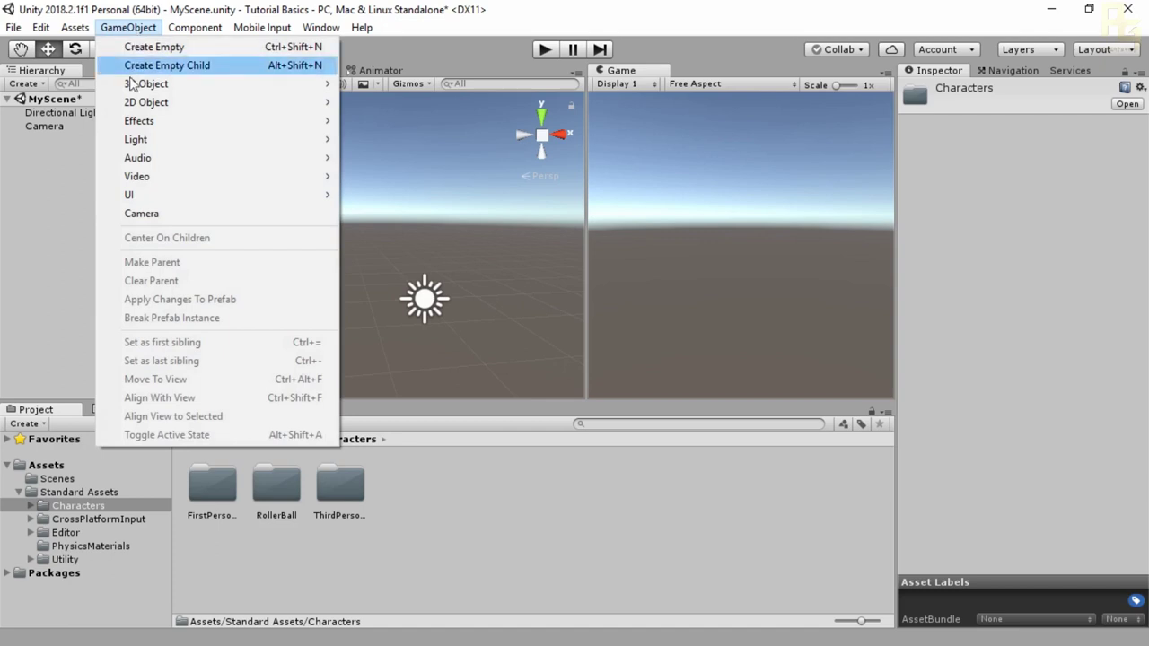
pyautogui.moveTo(190, 127)
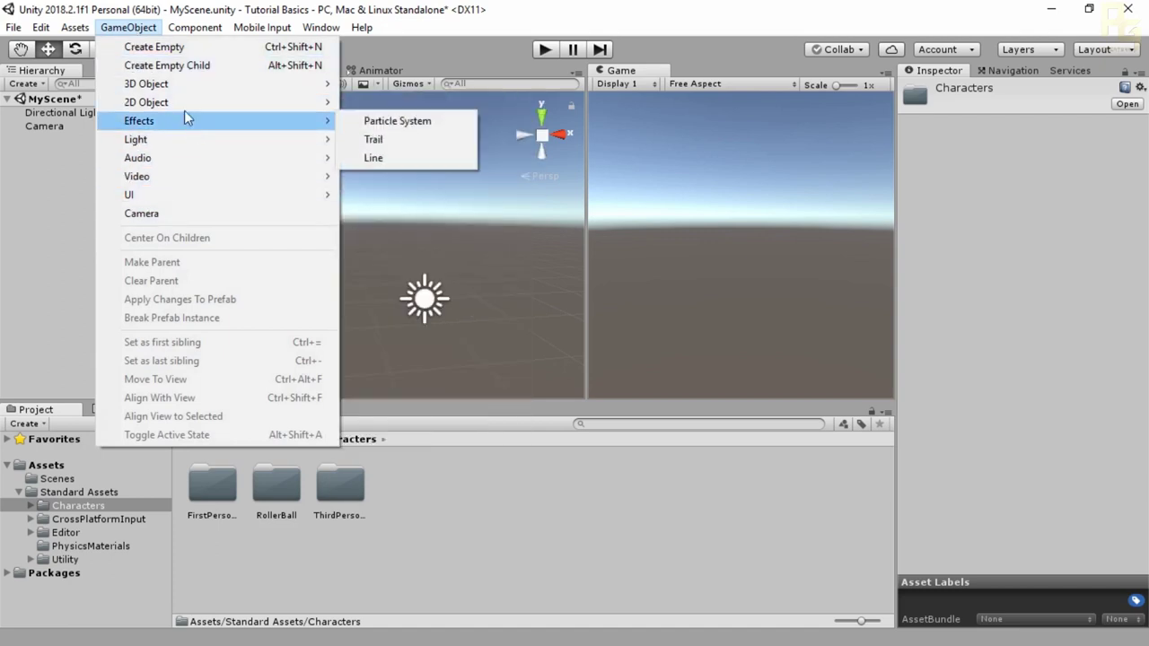
pyautogui.moveTo(177, 88)
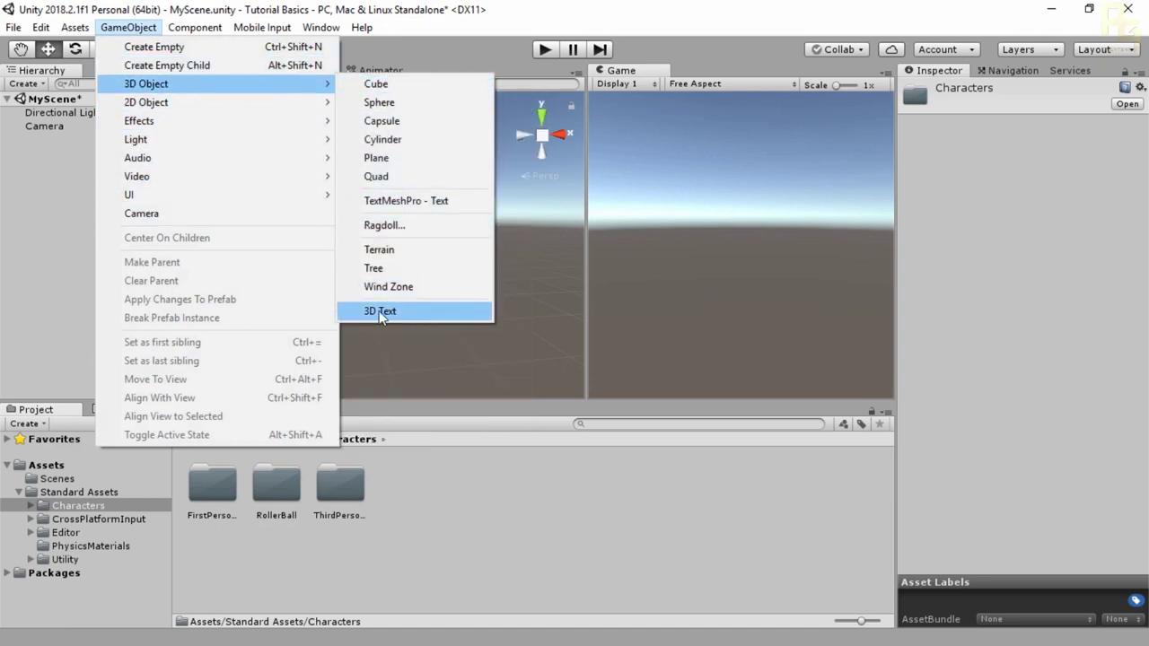
pyautogui.click(379, 311)
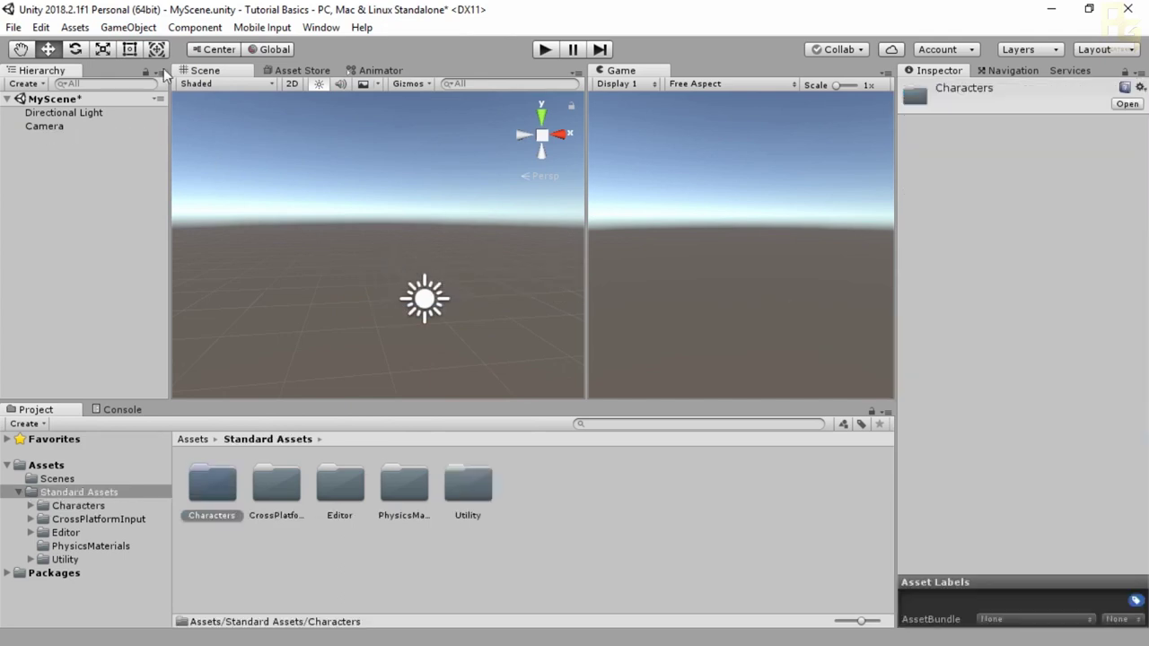
# Remove the 3D text and add a Terrain object to the scene instead
pyautogui.click(127, 27)
pyautogui.moveTo(179, 85)
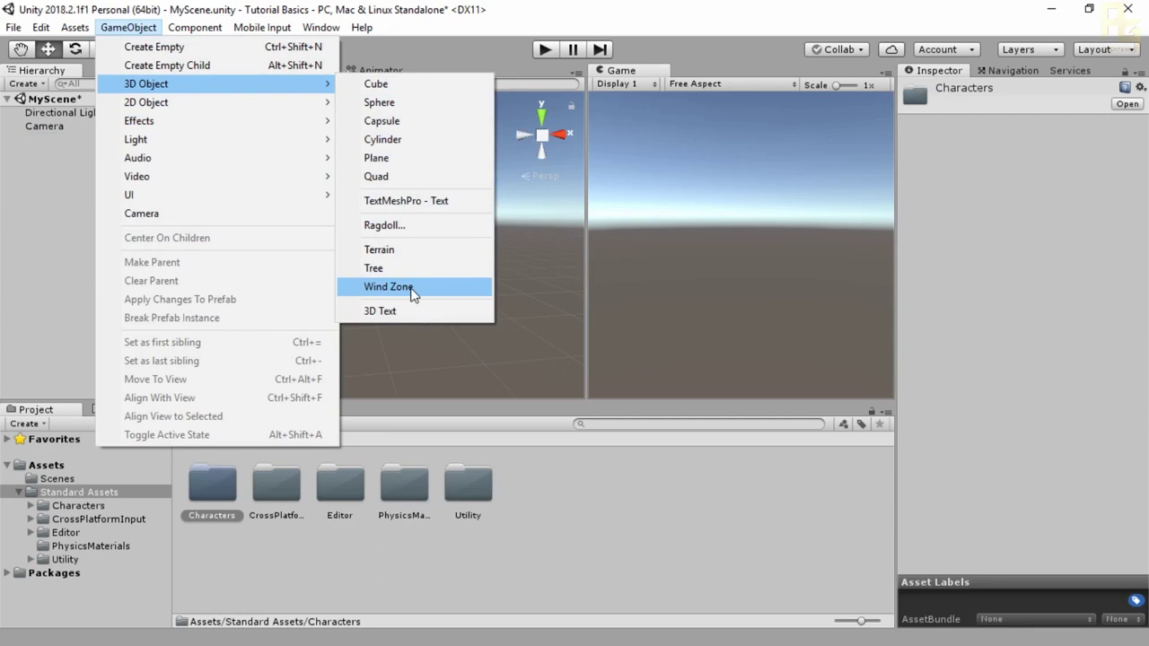
pyautogui.click(405, 249)
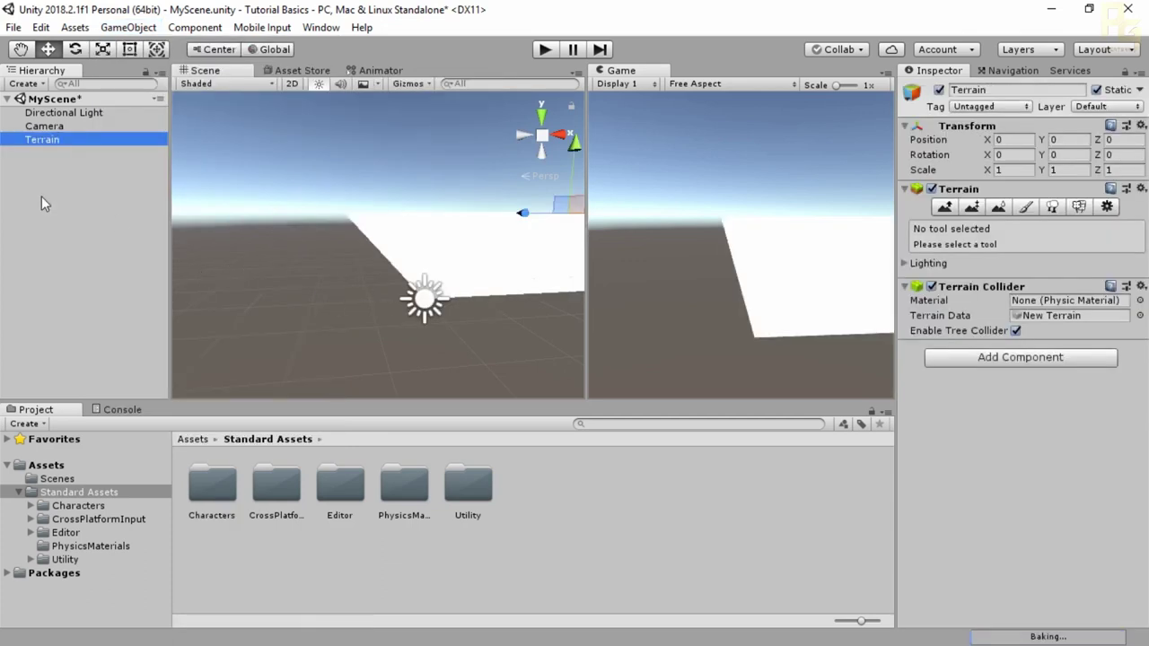
pyautogui.doubleClick(40, 140)
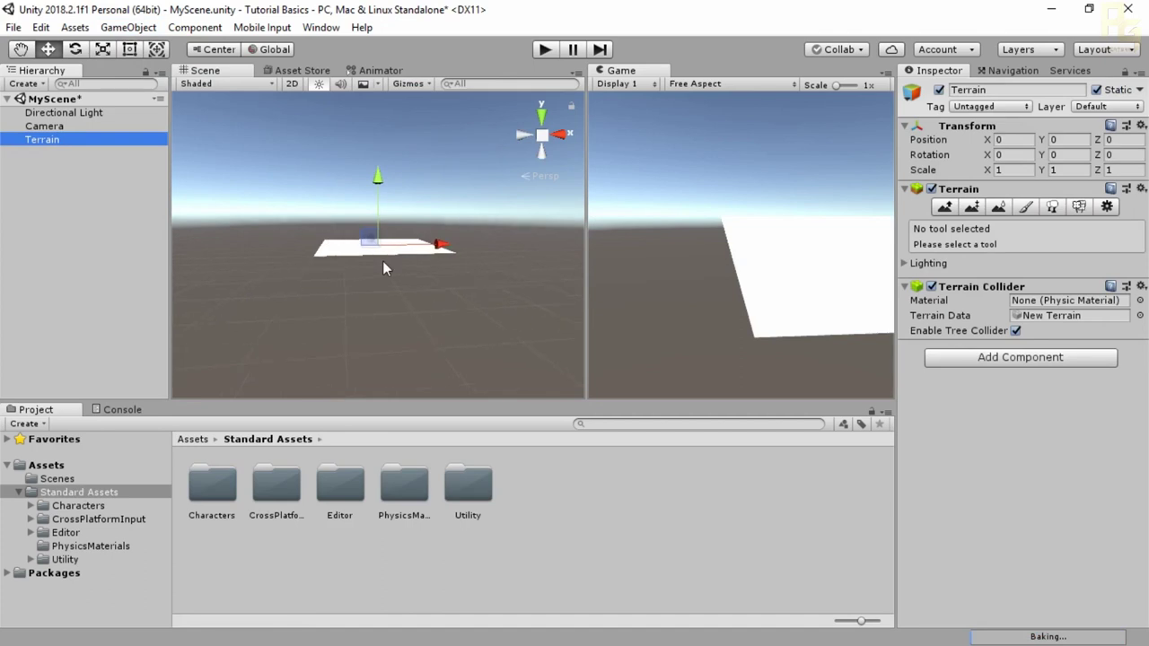
pyautogui.scroll(5, 361, 243)
pyautogui.scroll(-2, 362, 245)
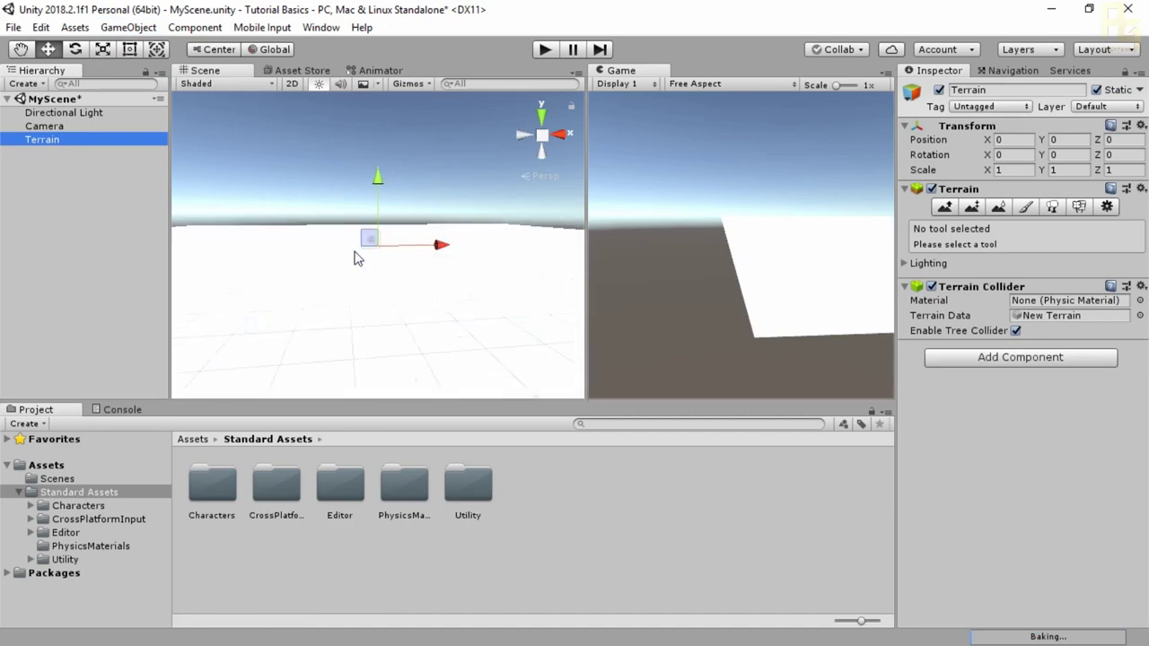
pyautogui.scroll(-2, 309, 274)
pyautogui.keyDown('alt'); pyautogui.moveTo(297, 275); pyautogui.dragTo(453, 299); pyautogui.keyUp('alt')
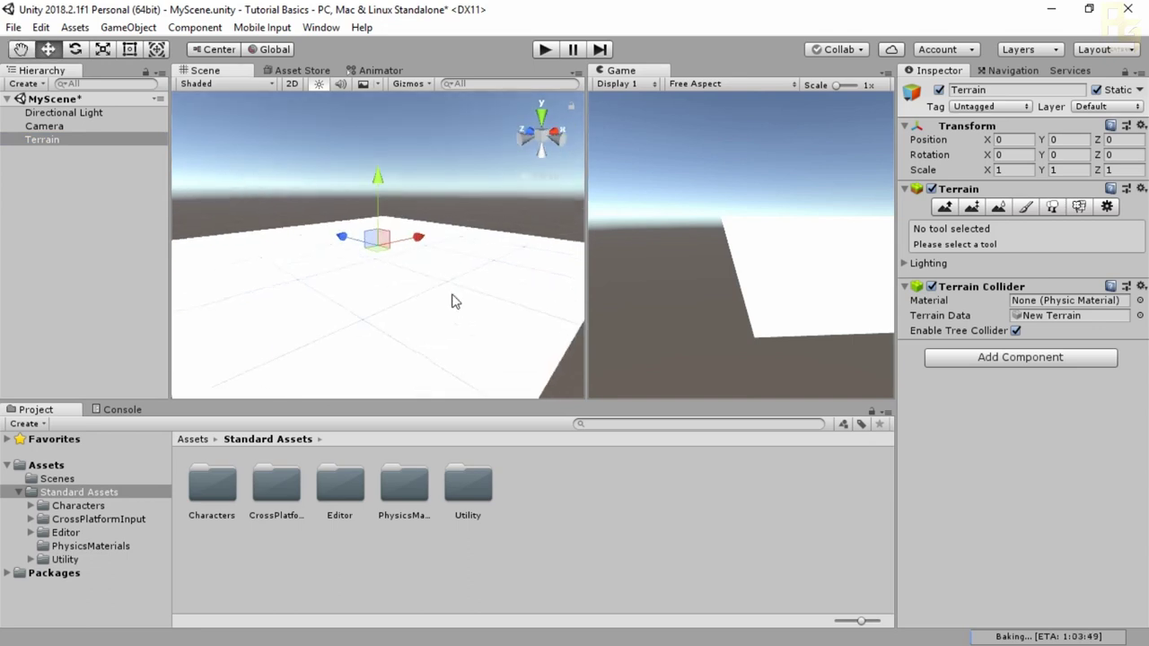
pyautogui.scroll(-2, 339, 290)
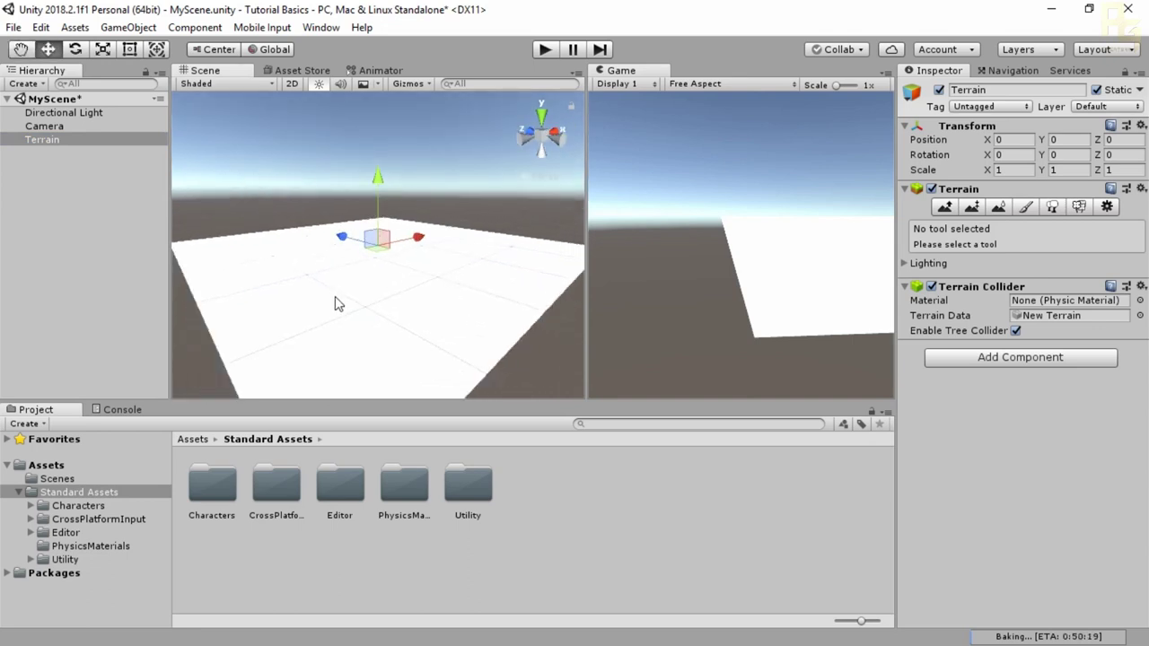
pyautogui.scroll(-1, 320, 302)
pyautogui.keyDown('alt'); pyautogui.moveTo(320, 302); pyautogui.dragTo(370, 298); pyautogui.keyUp('alt')
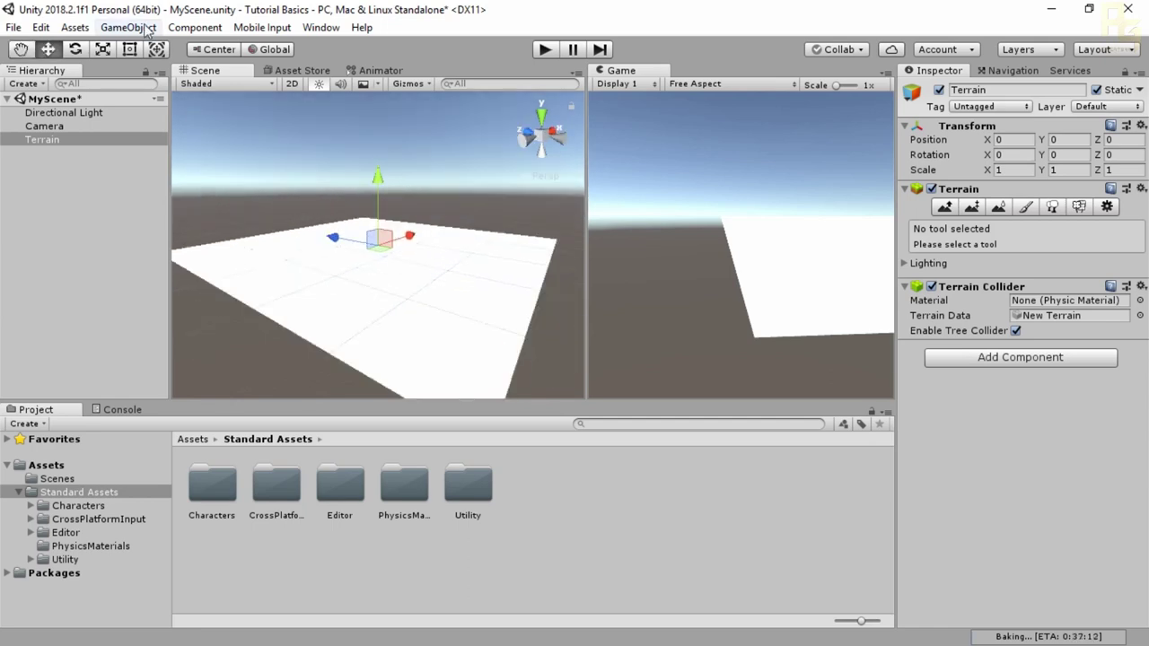
pyautogui.click(129, 27)
pyautogui.moveTo(180, 80)
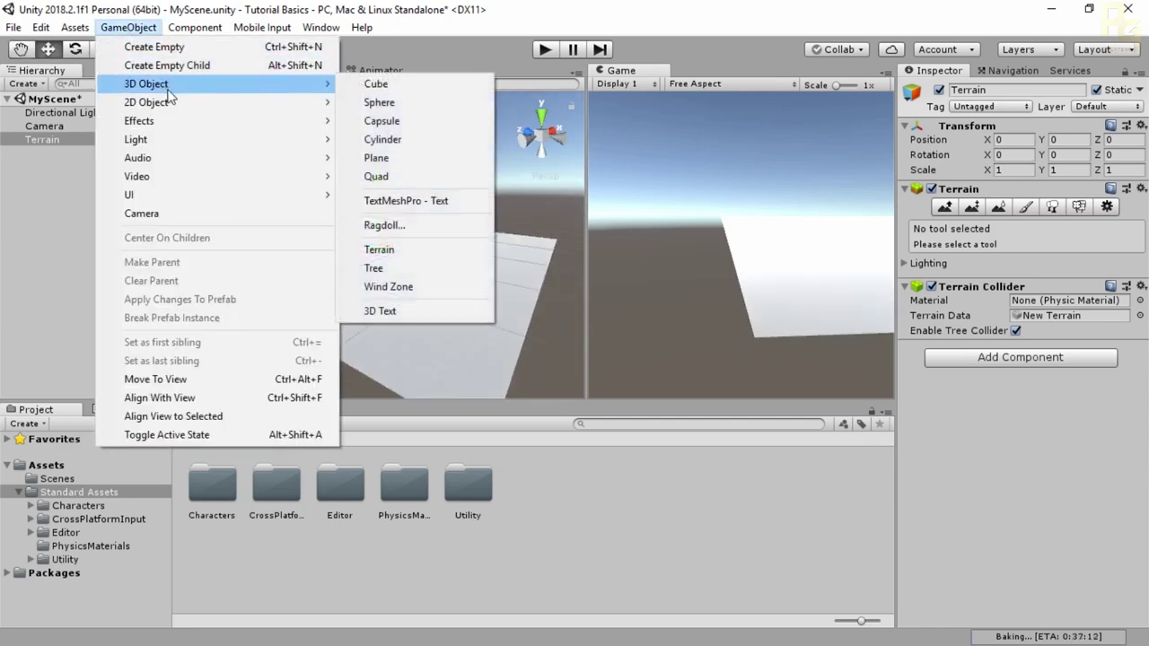
pyautogui.click(377, 85)
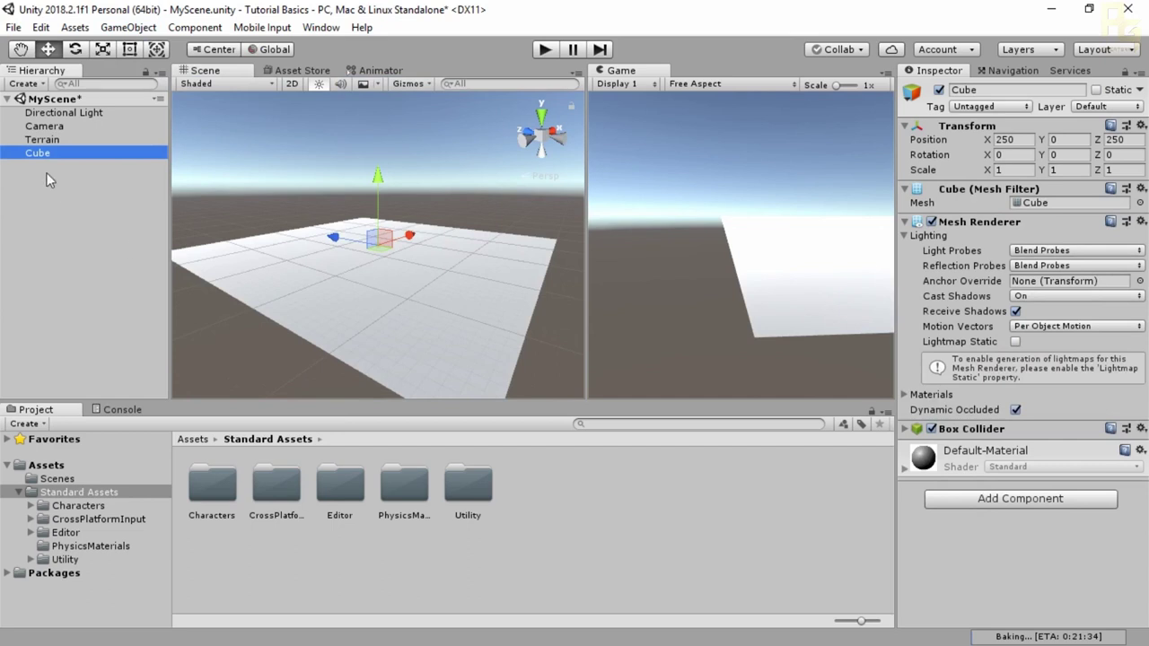
pyautogui.doubleClick(35, 154)
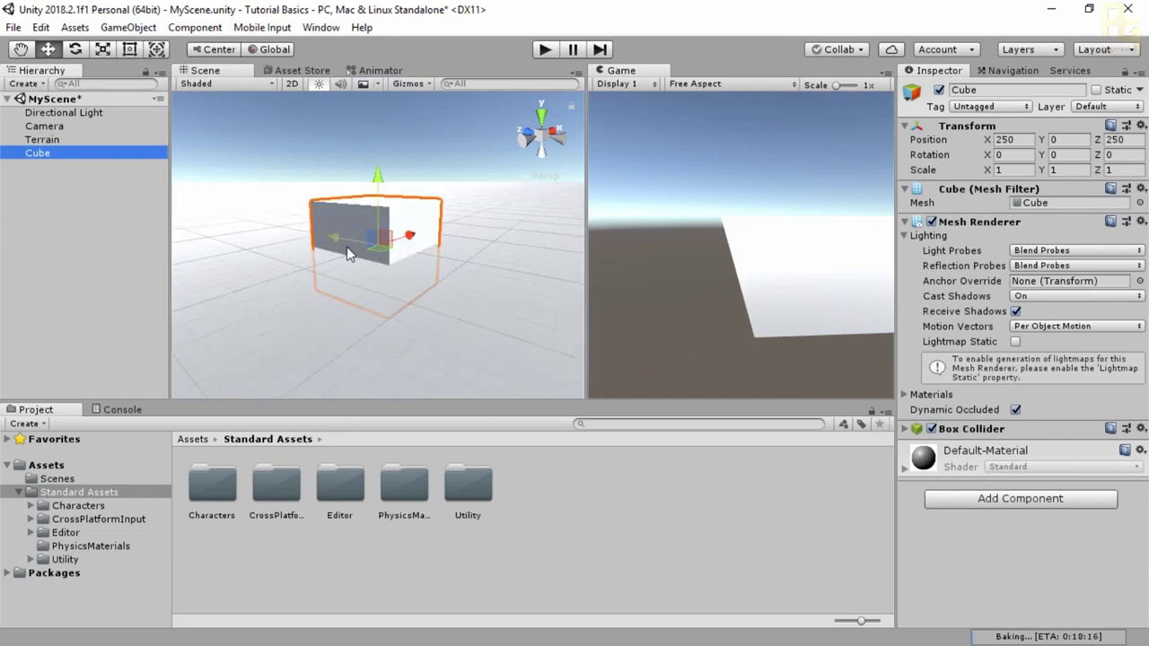
pyautogui.click(130, 49)
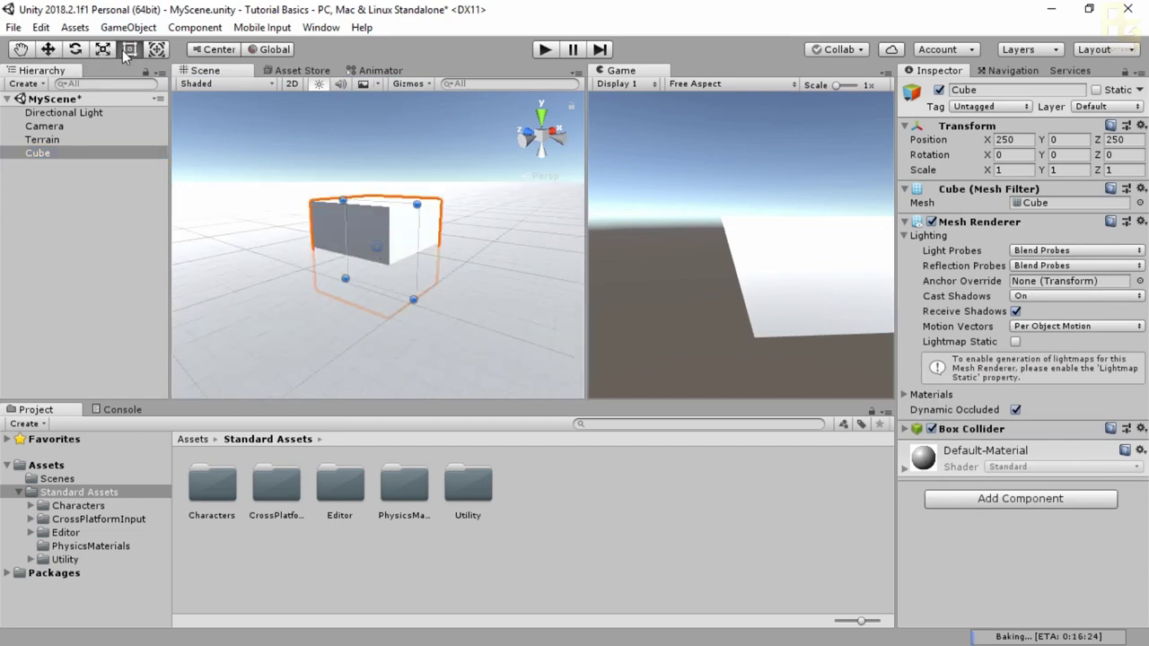
pyautogui.click(103, 51)
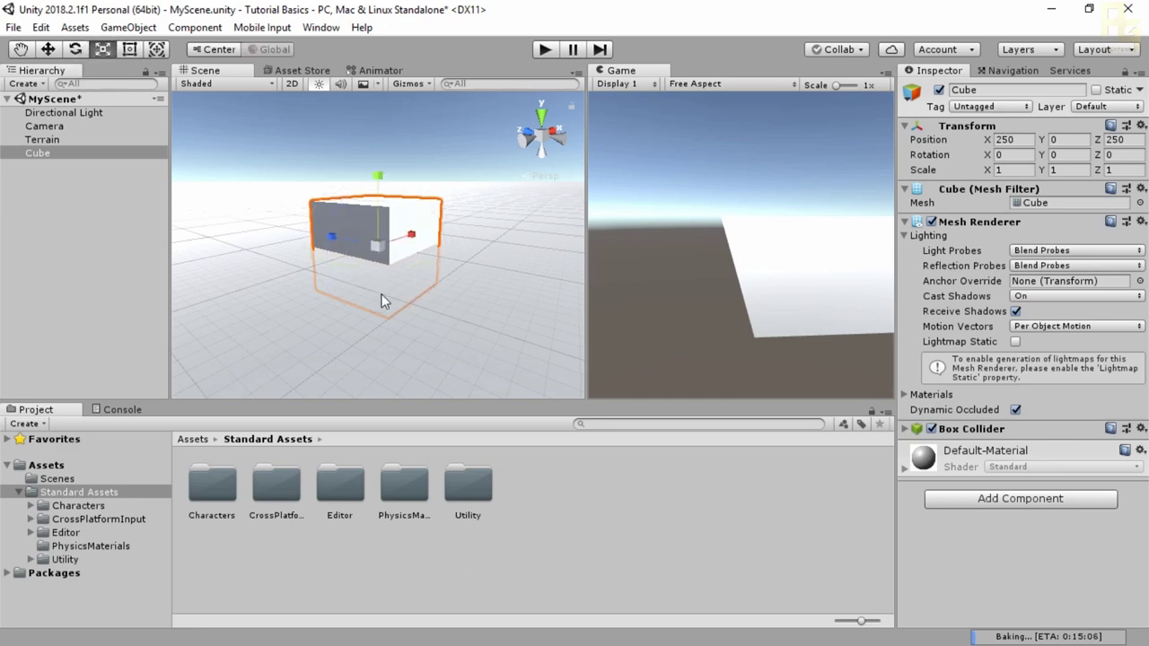
pyautogui.moveTo(325, 237); pyautogui.dragTo(251, 216)
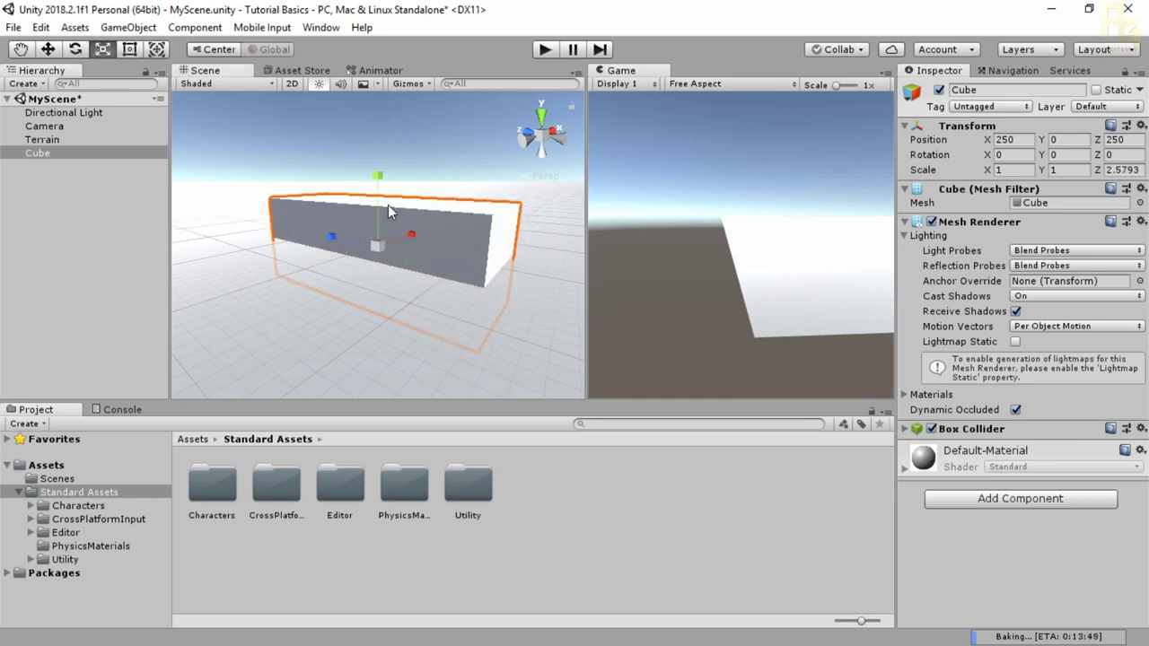
pyautogui.moveTo(378, 176); pyautogui.dragTo(408, 231)
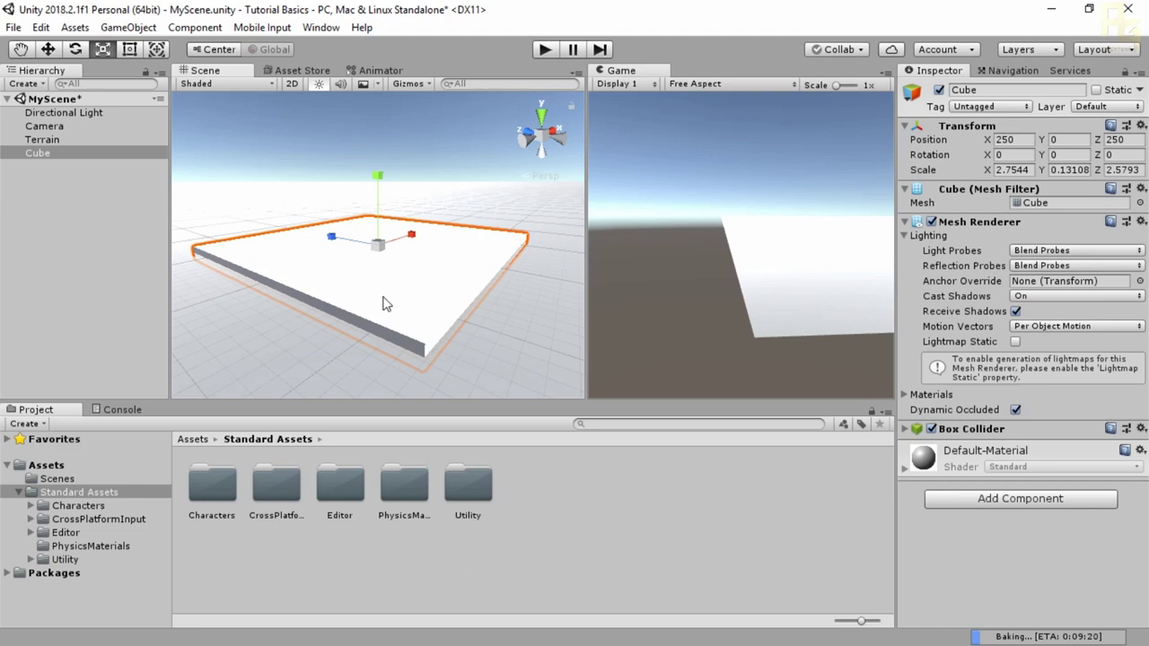
pyautogui.click(47, 154)
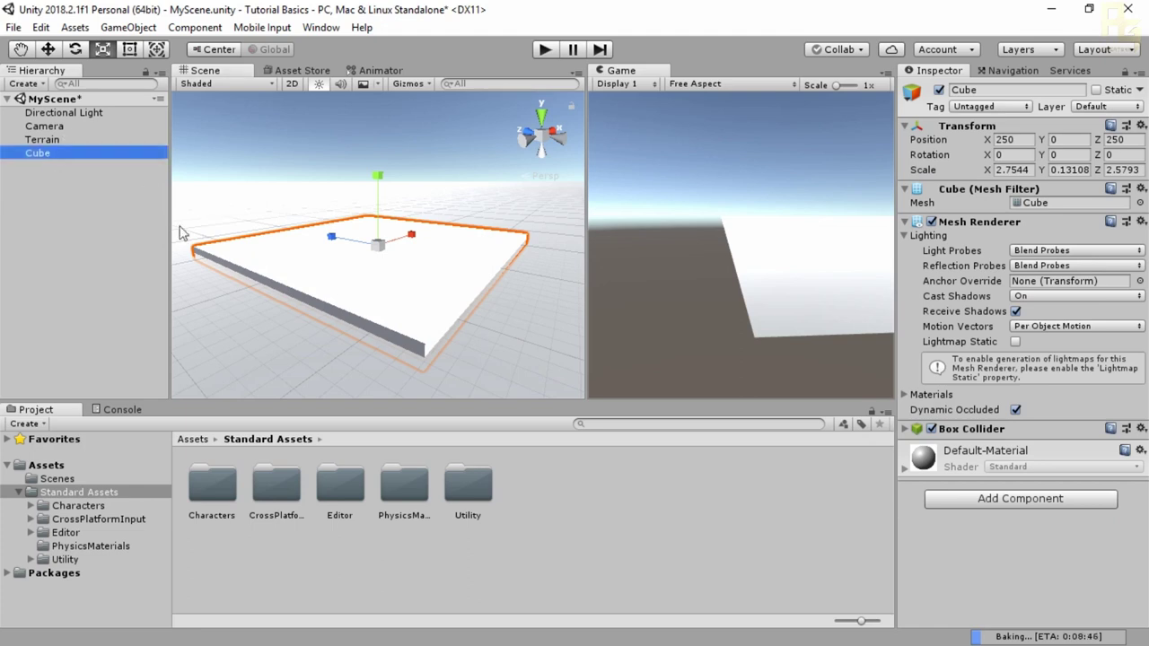
pyautogui.press('Delete')
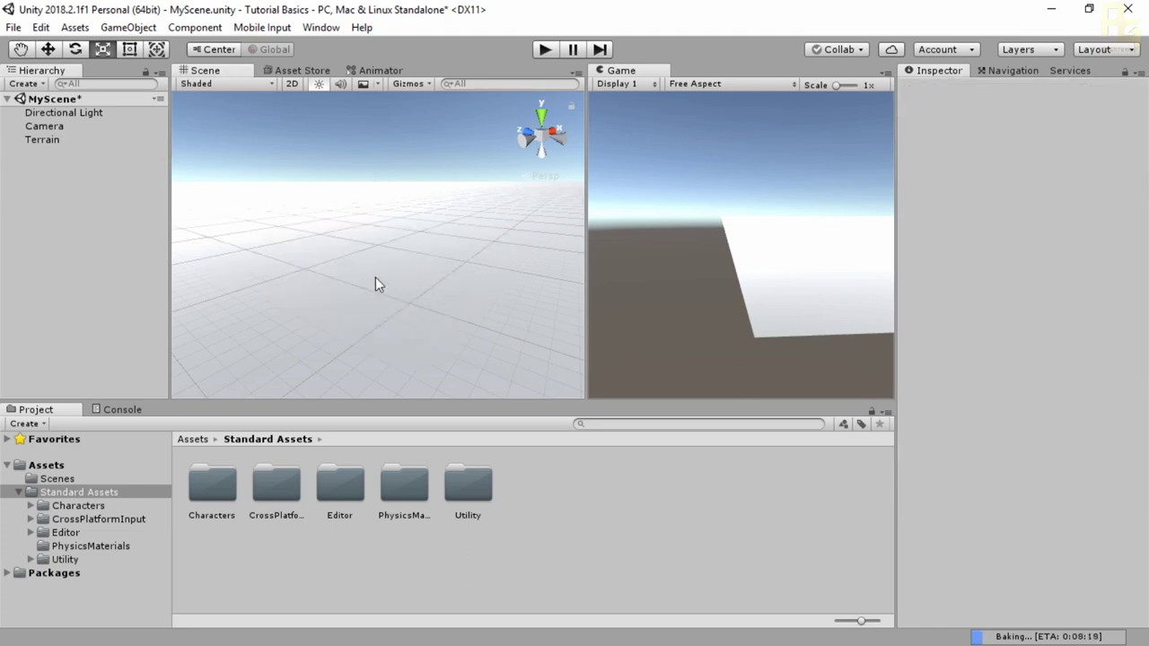
pyautogui.click(375, 276)
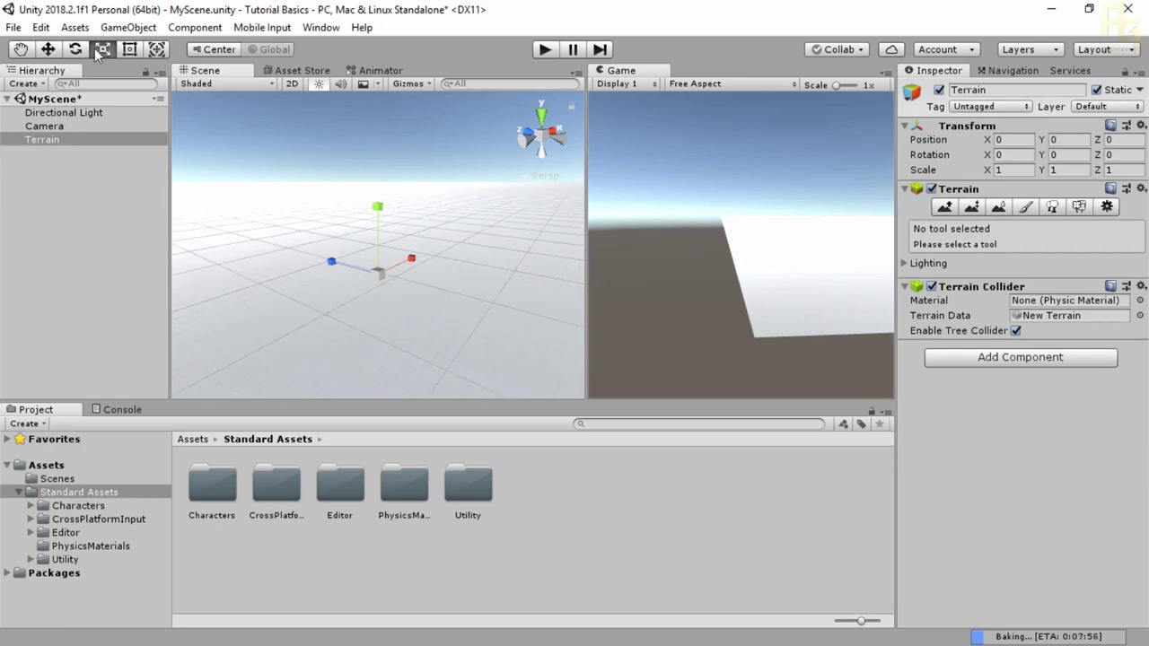
pyautogui.click(49, 50)
pyautogui.scroll(-2, 333, 249)
pyautogui.scroll(-3, 323, 260)
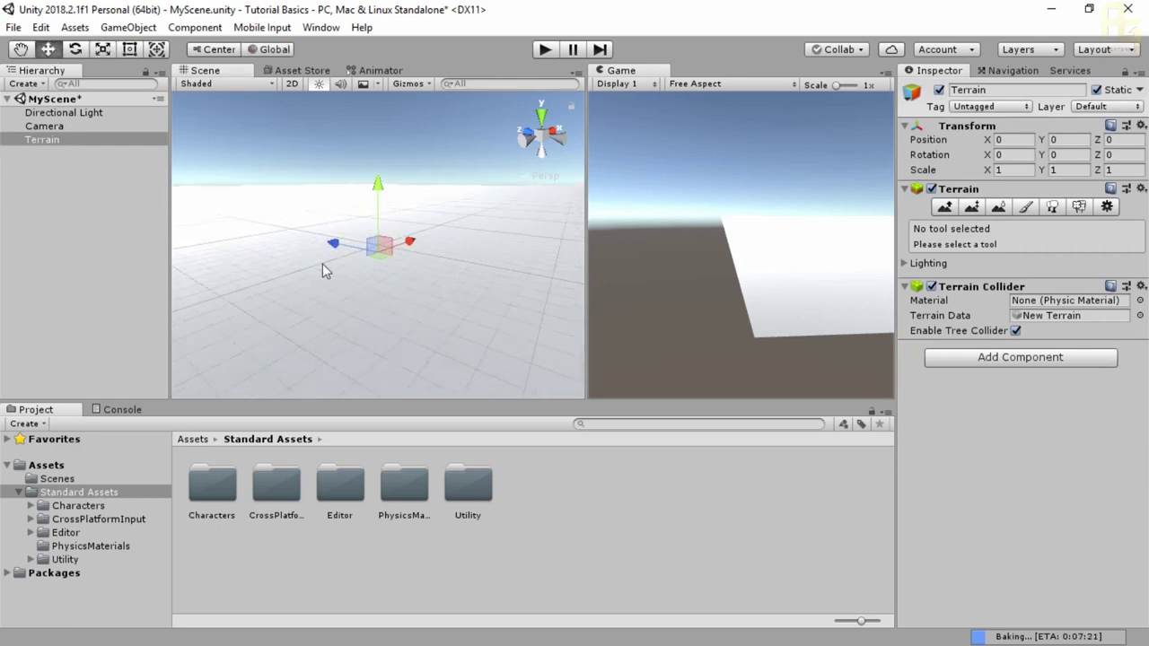
pyautogui.keyDown('alt'); pyautogui.moveTo(316, 241); pyautogui.dragTo(322, 284); pyautogui.keyUp('alt')
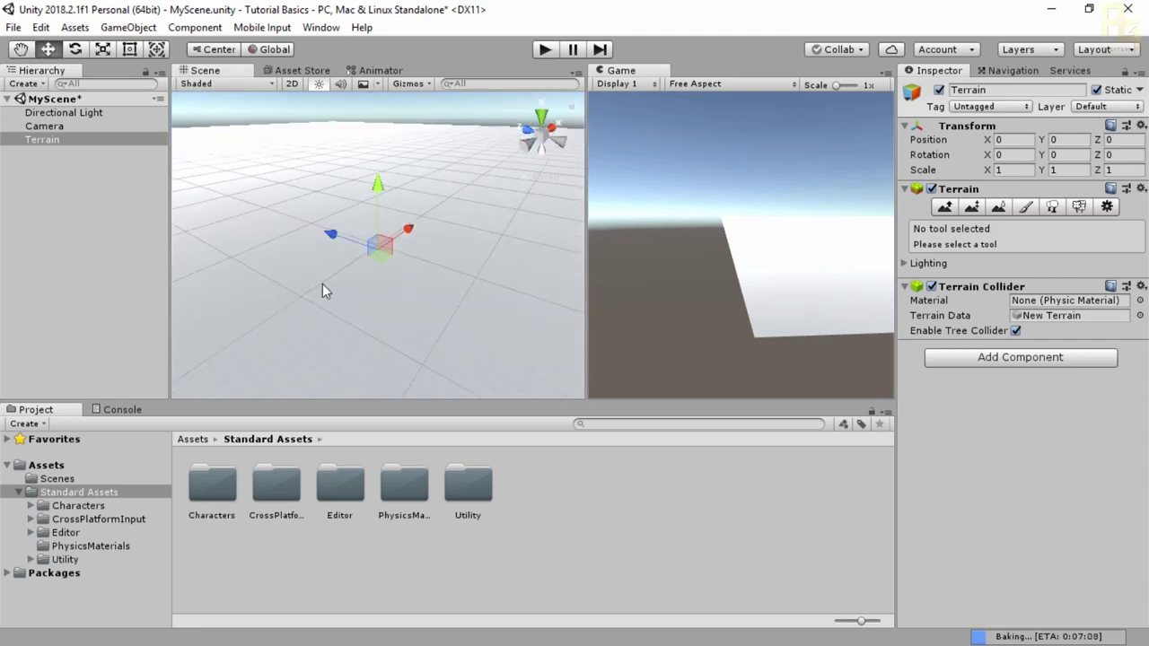
pyautogui.scroll(-4, 322, 296)
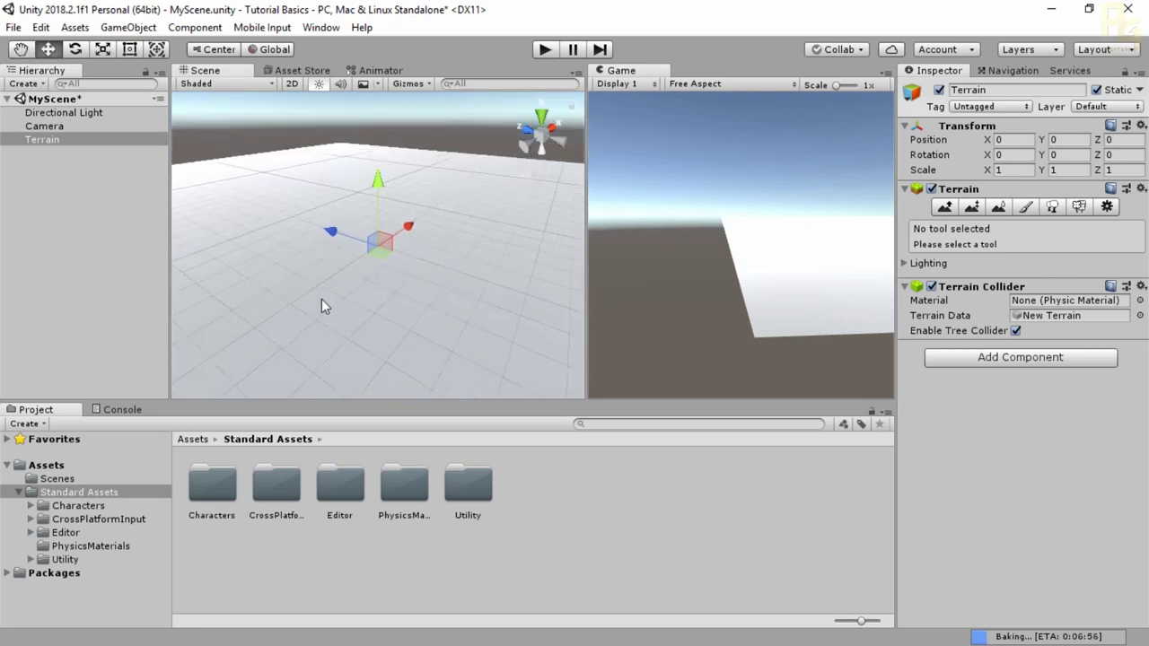
pyautogui.moveTo(422, 337); pyautogui.dragTo(382, 260, button='middle')
pyautogui.click(54, 140)
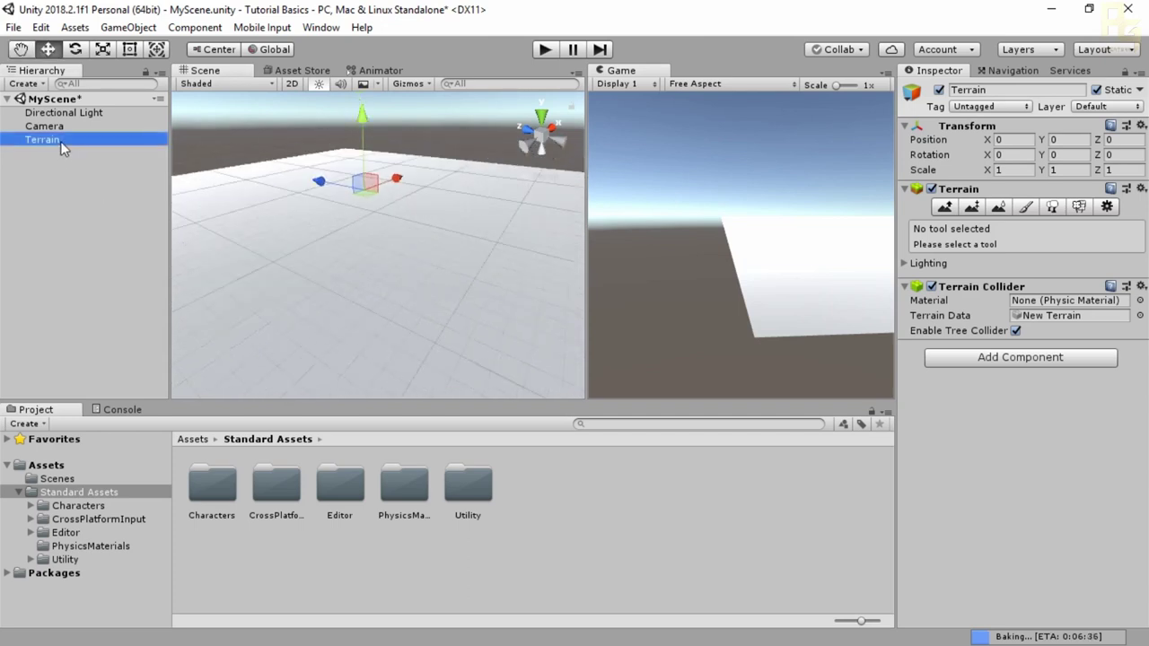
pyautogui.press('f')
pyautogui.scroll(3, 347, 260)
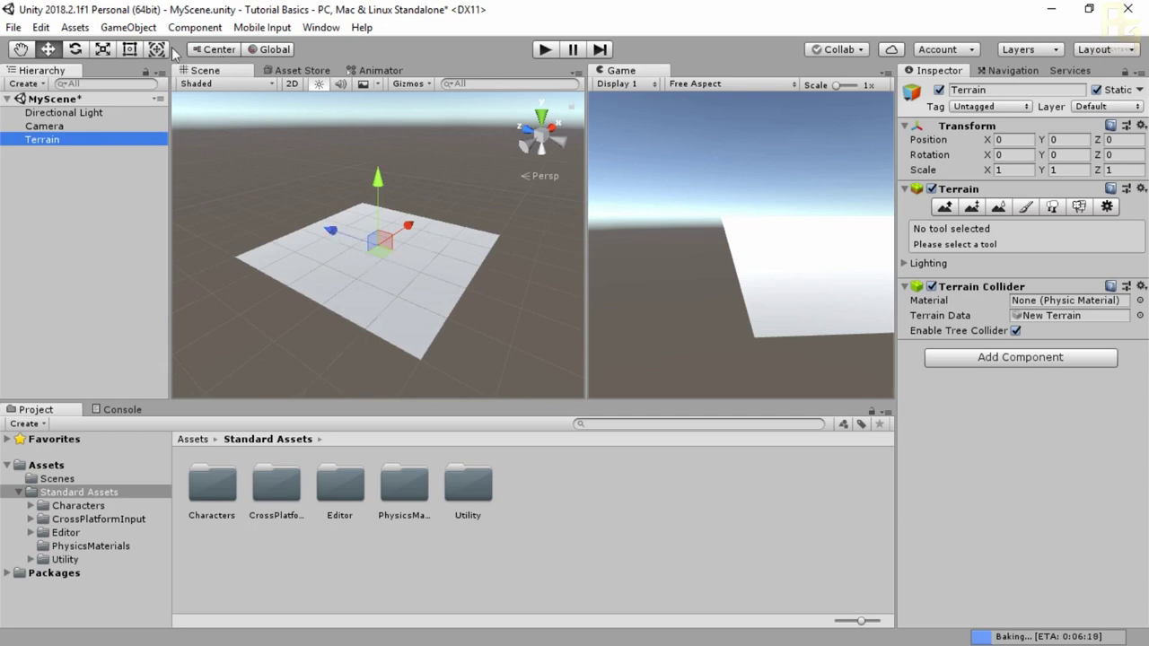
pyautogui.click(214, 50)
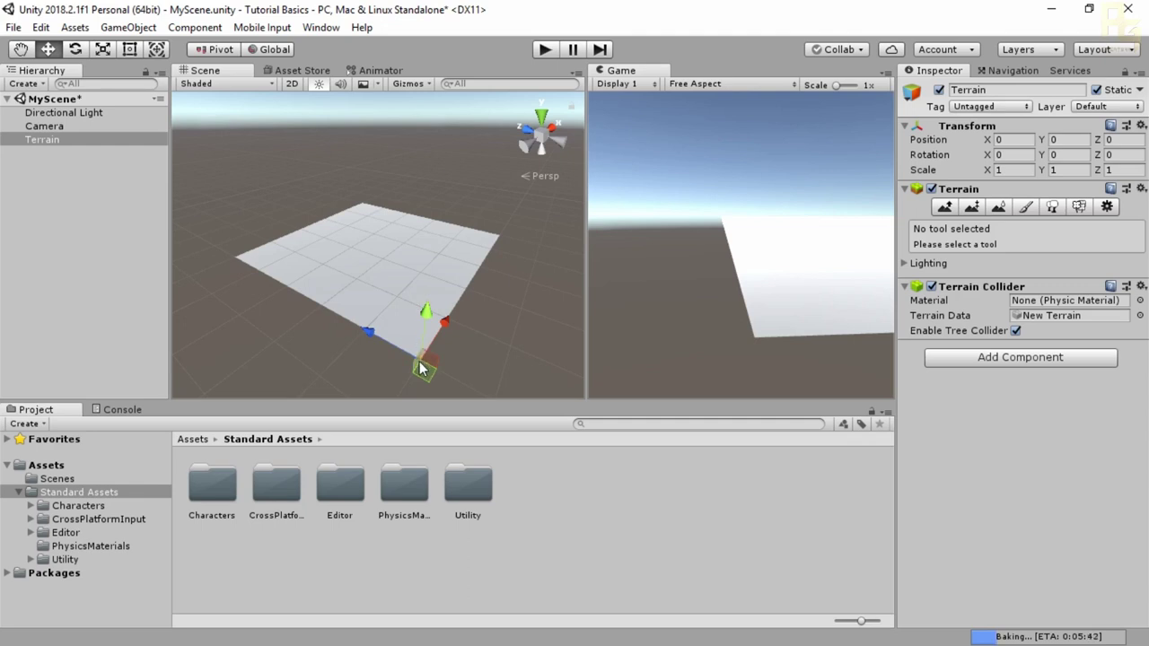
# Set the handle to Center and trial-move the terrain along X and Z, undoing both moves
pyautogui.click(215, 51)
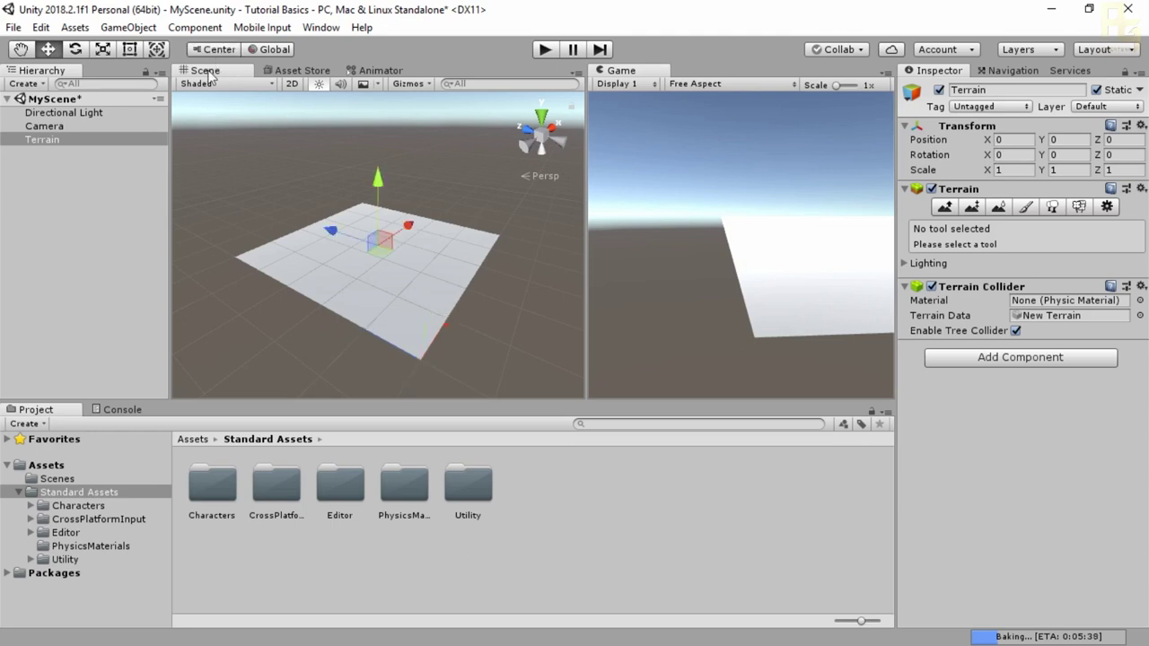
pyautogui.moveTo(407, 236)
pyautogui.mouseDown()
pyautogui.moveTo(475, 177)
pyautogui.moveTo(426, 224)
pyautogui.mouseUp()
pyautogui.hotkey('ctrl', 'z')
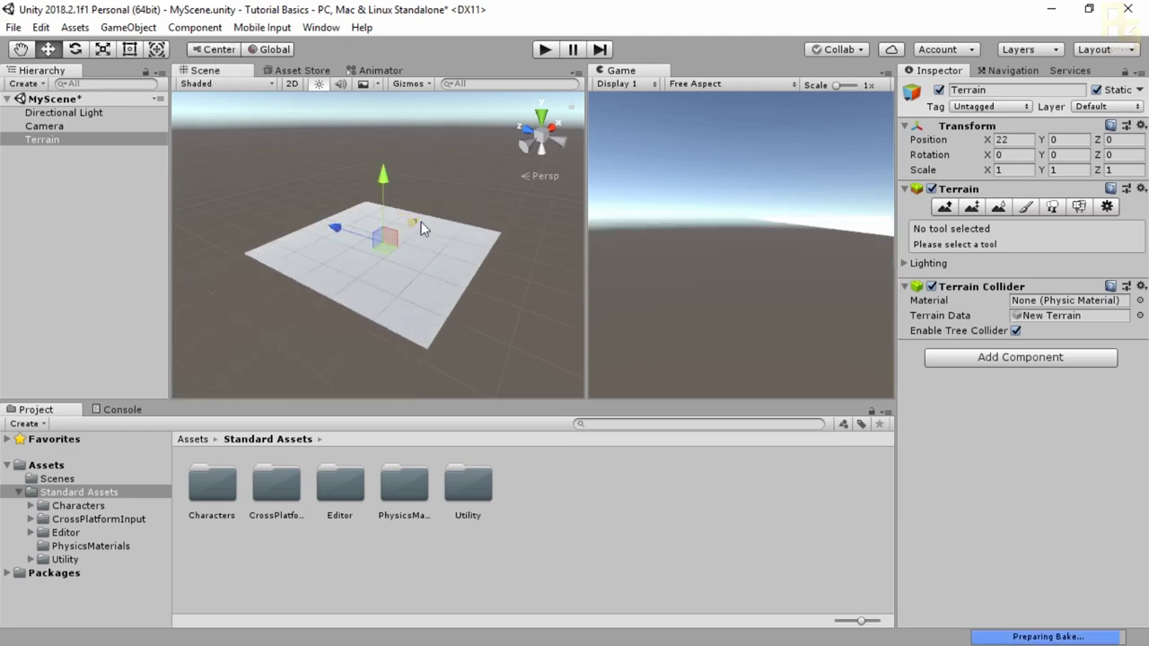
pyautogui.moveTo(329, 231); pyautogui.dragTo(278, 213)
pyautogui.hotkey('ctrl', 'z')
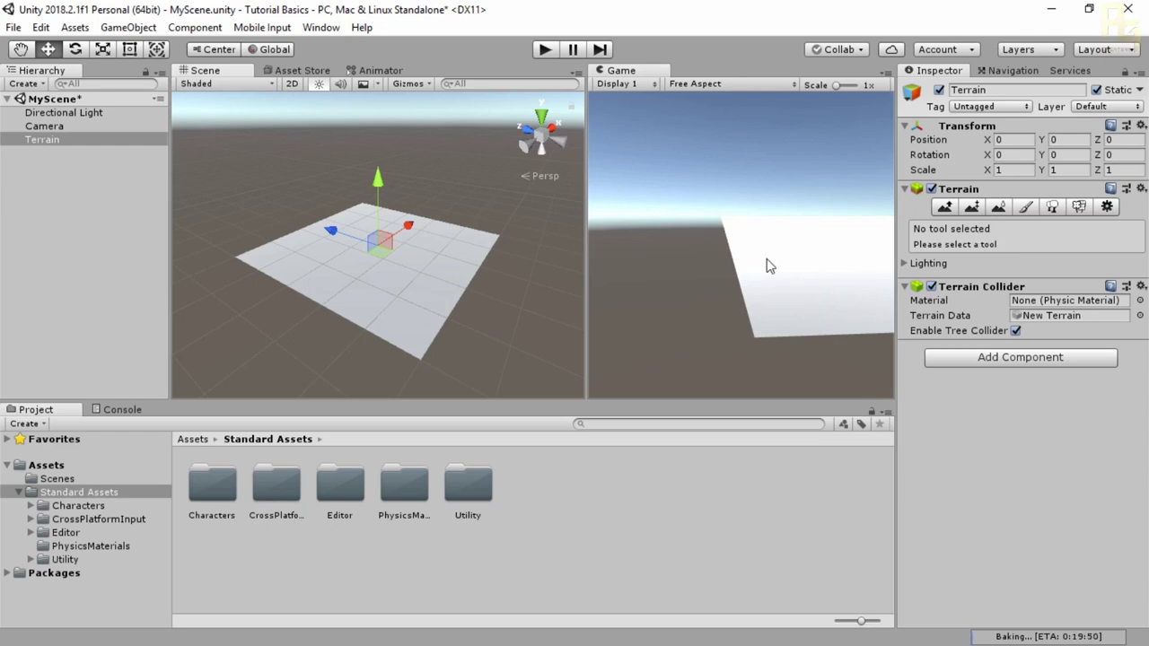
# Orbit the view around the terrain and select the Raise/Lower Terrain tool
pyautogui.scroll(5, 387, 283)
pyautogui.keyDown('alt'); pyautogui.moveTo(333, 301); pyautogui.dragTo(515, 336); pyautogui.keyUp('alt')
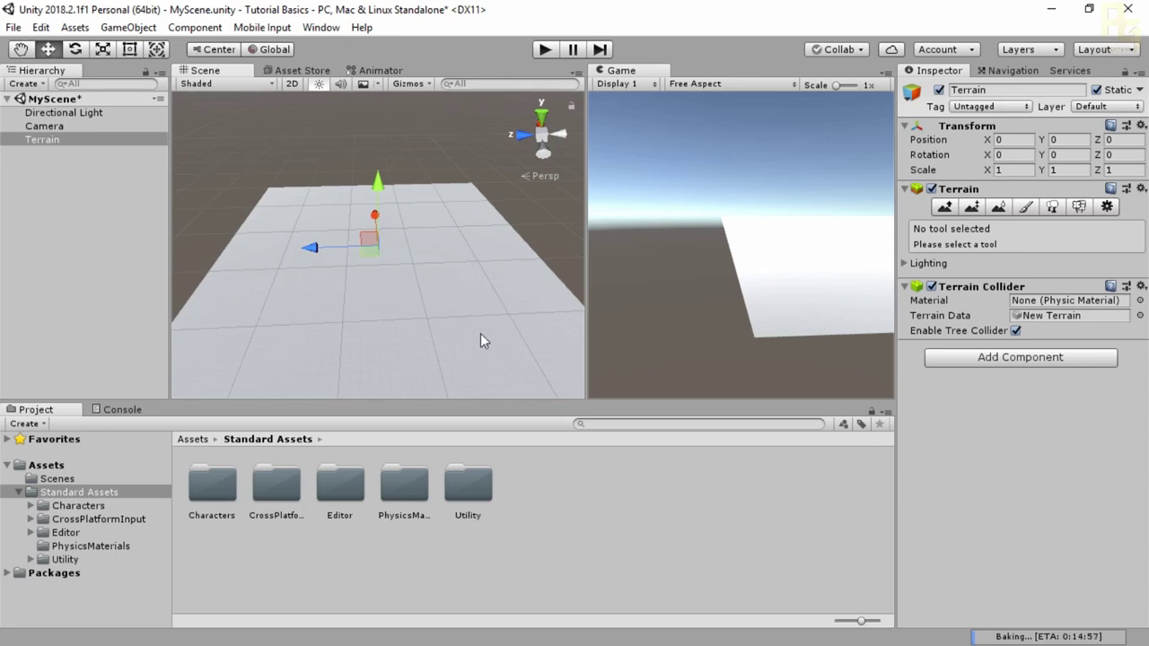
pyautogui.keyDown('alt'); pyautogui.moveTo(480, 333); pyautogui.dragTo(453, 307); pyautogui.keyUp('alt')
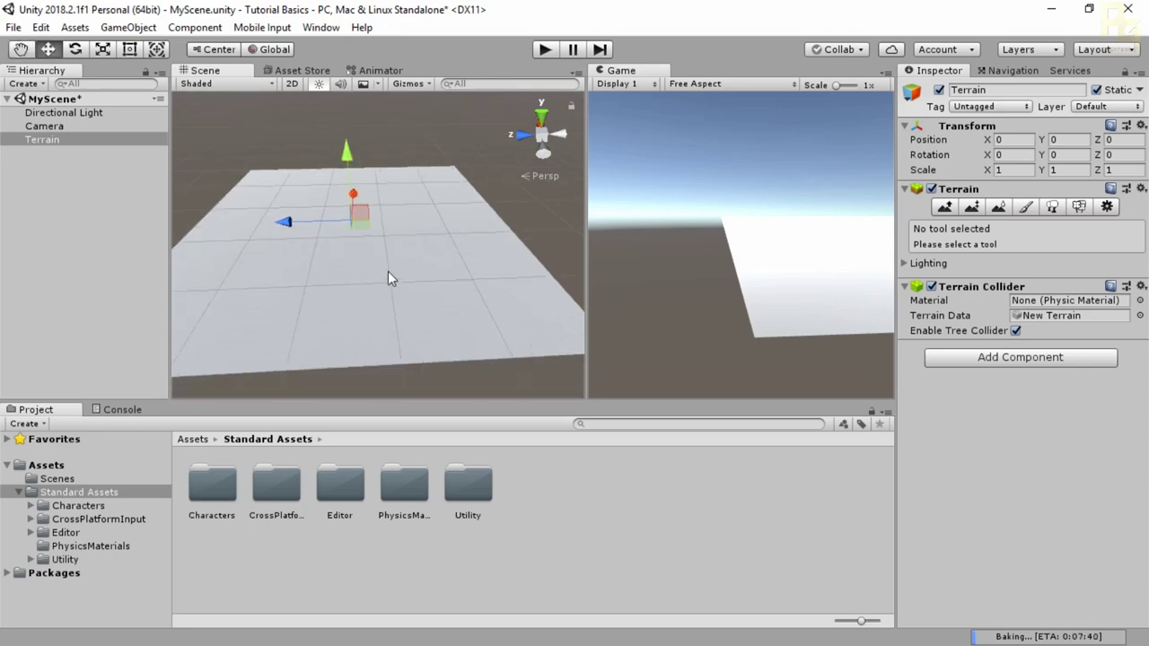
pyautogui.keyDown('alt'); pyautogui.moveTo(389, 274); pyautogui.dragTo(508, 298); pyautogui.keyUp('alt')
pyautogui.click(946, 208)
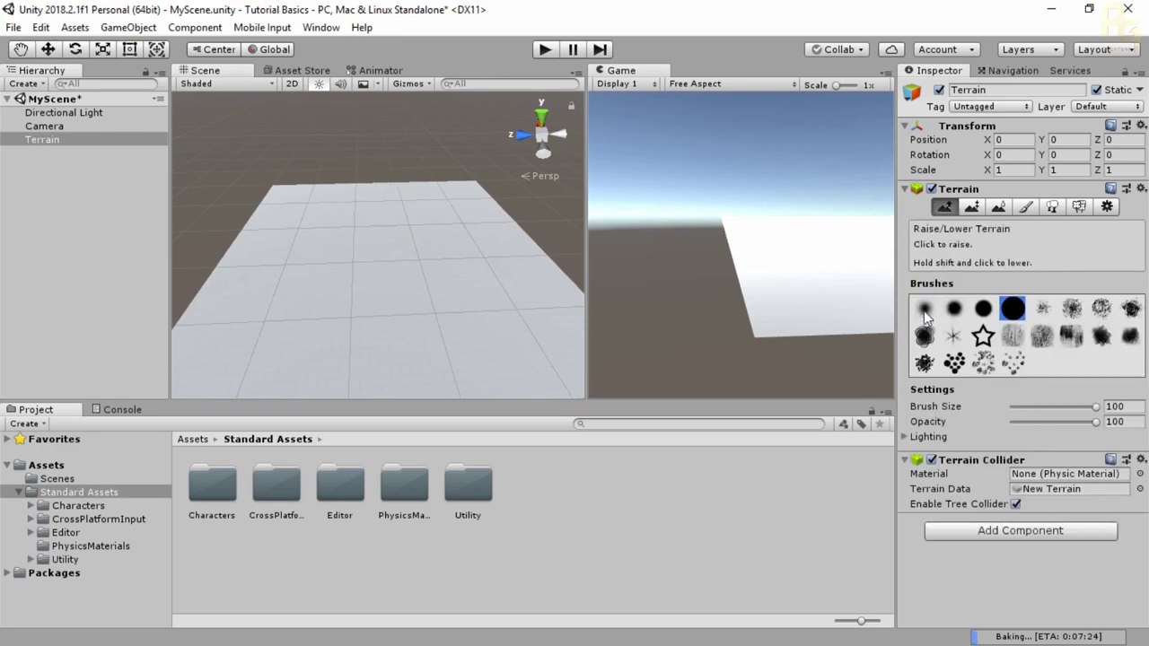
# Try several brush shapes from the Raise/Lower Terrain Brushes grid
pyautogui.click(925, 338)
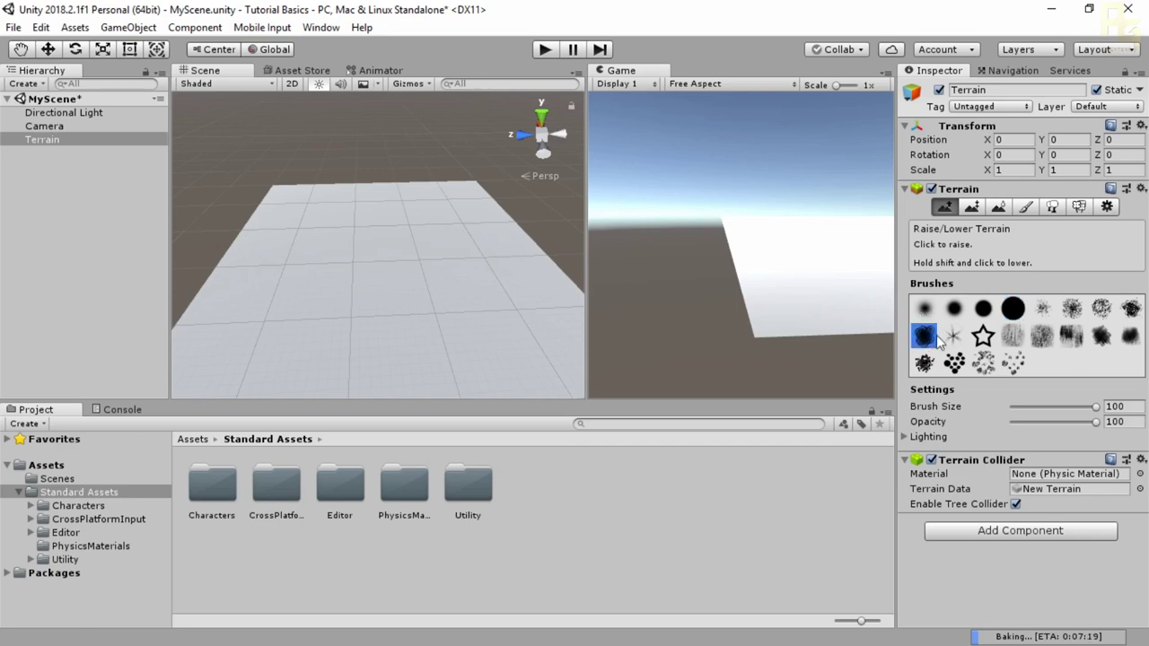
pyautogui.click(915, 311)
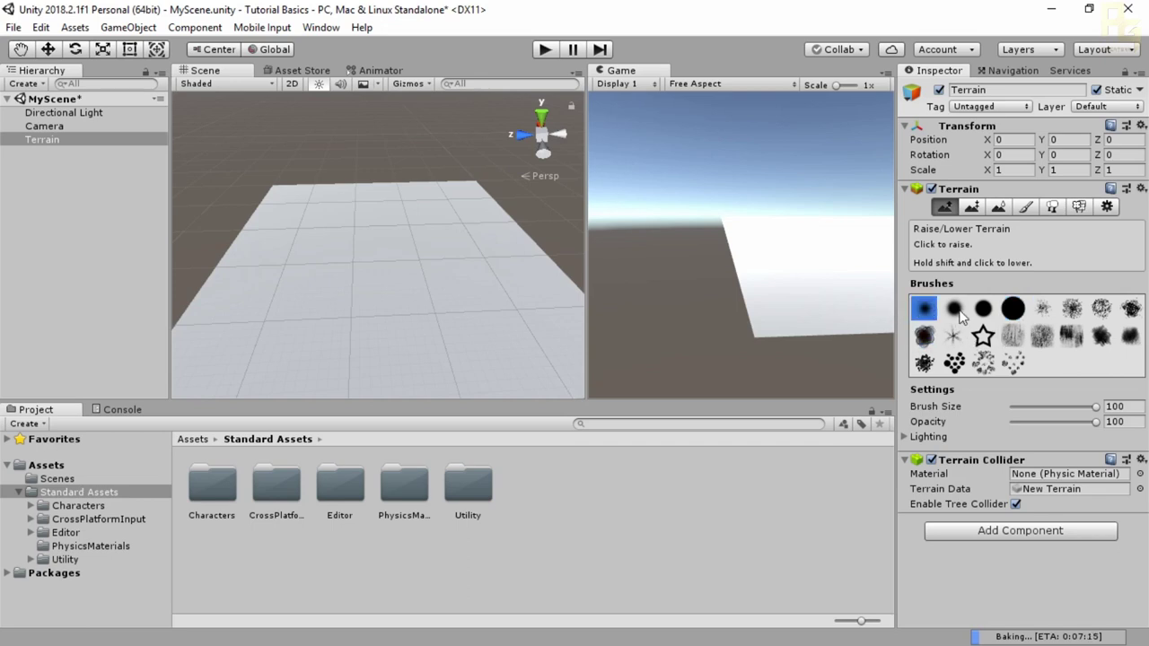
pyautogui.click(984, 310)
pyautogui.click(1012, 310)
pyautogui.click(1042, 309)
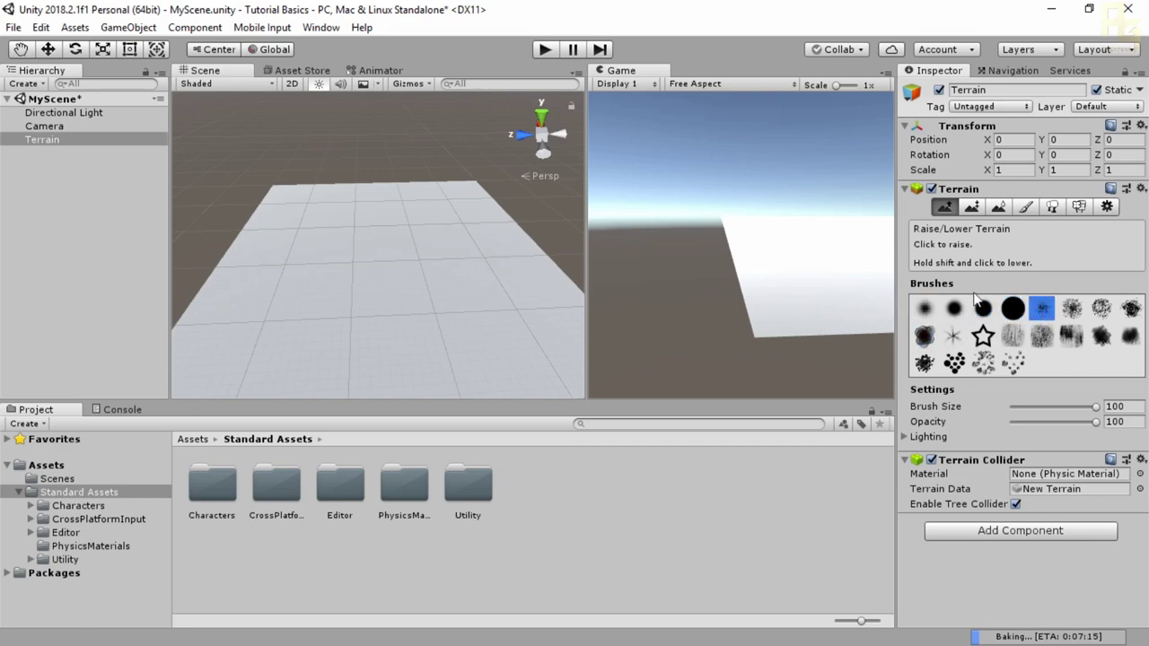
# Close the Unity Hub window and select the first soft round brush
pyautogui.hotkey('alt', 'Tab')
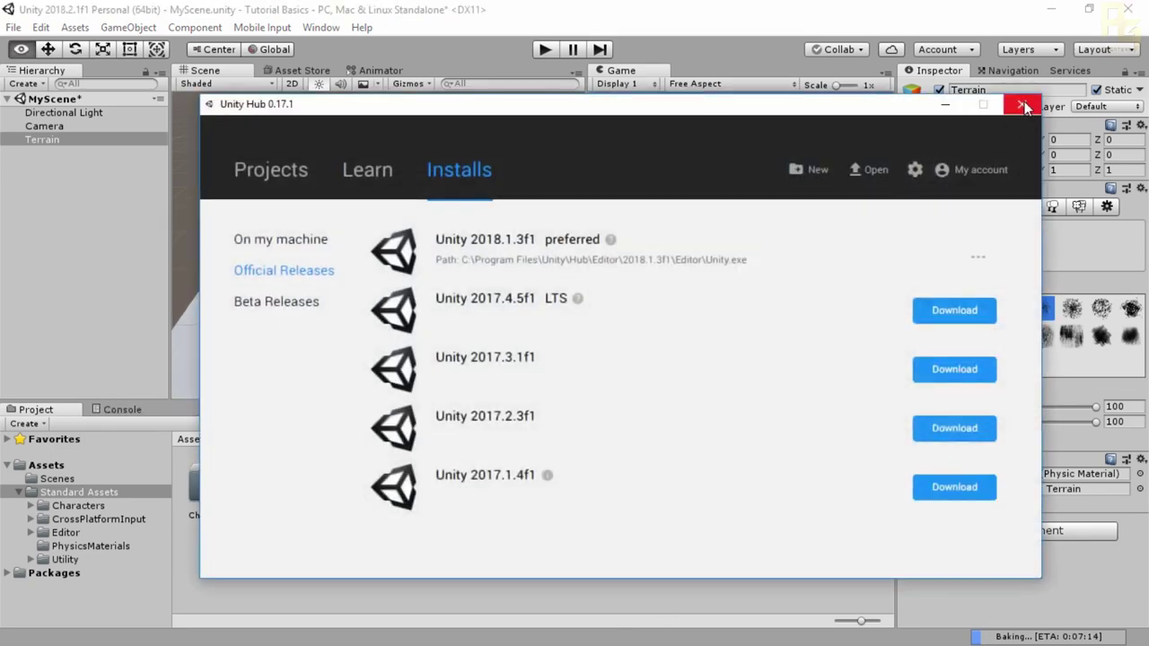
pyautogui.click(1024, 107)
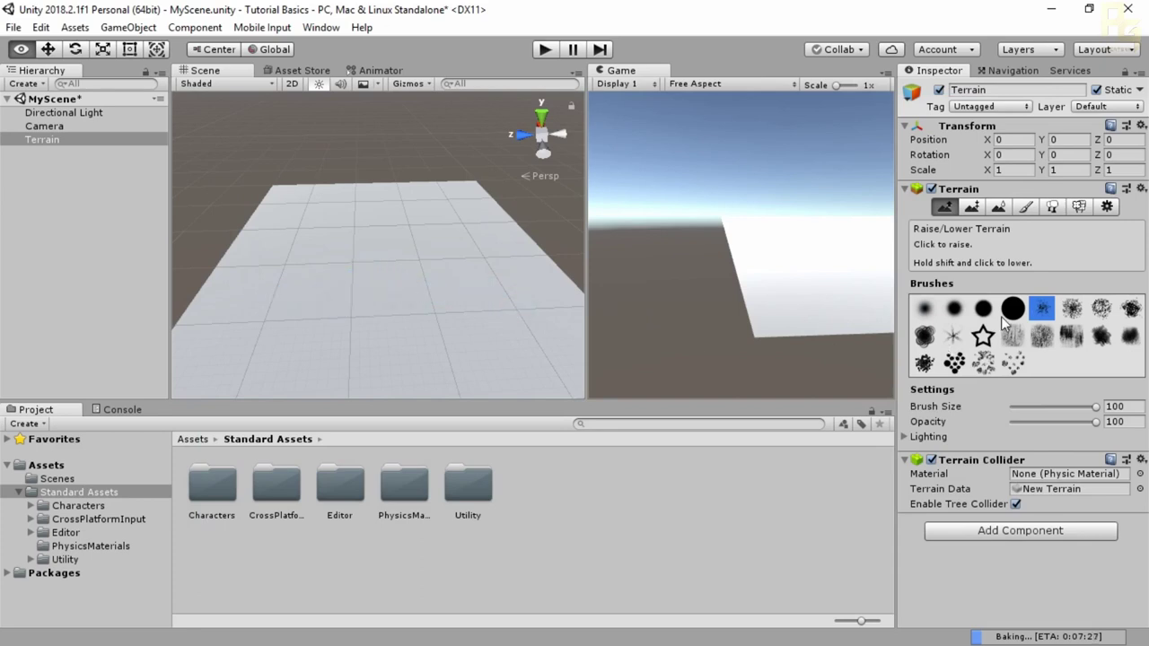
pyautogui.click(1071, 308)
pyautogui.click(926, 310)
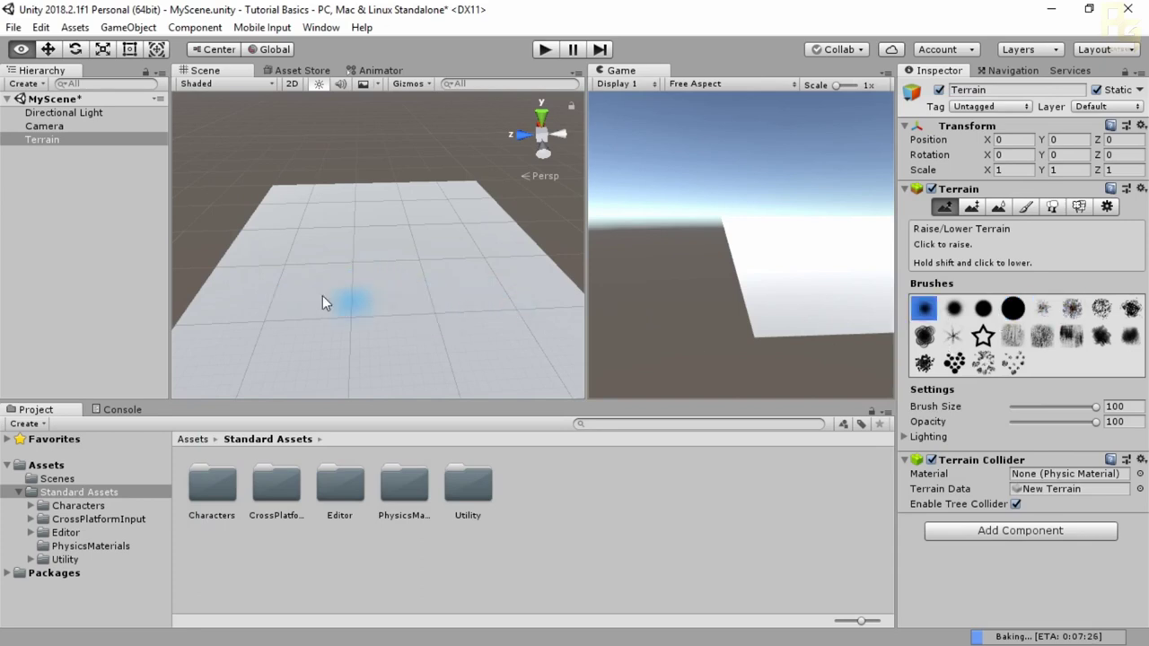
# Raise a tall trial peak on the terrain with the soft round brush
pyautogui.moveTo(316, 289)
pyautogui.keyDown('alt'); pyautogui.mouseDown()
pyautogui.moveTo(479, 355)
pyautogui.moveTo(410, 197)
pyautogui.moveTo(354, 302)
pyautogui.moveTo(403, 328)
pyautogui.moveTo(336, 261)
pyautogui.moveTo(350, 313)
pyautogui.mouseUp(); pyautogui.keyUp('alt')
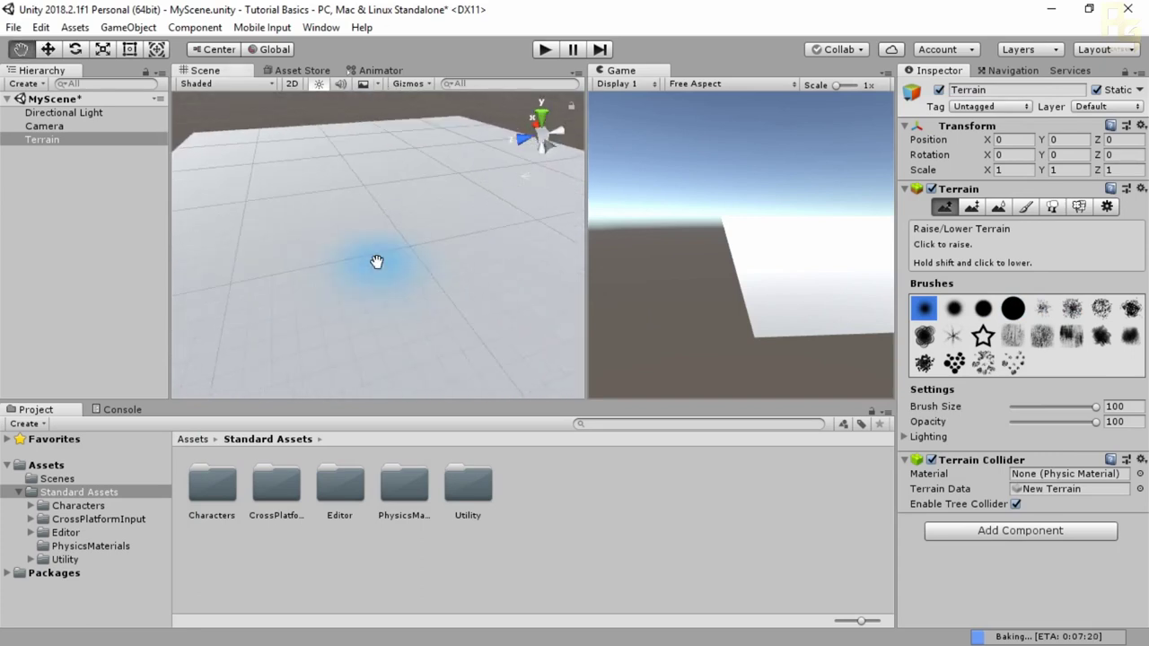
pyautogui.click(344, 282)
pyautogui.moveTo(376, 267)
pyautogui.mouseDown()
pyautogui.moveTo(370, 282)
pyautogui.moveTo(303, 277)
pyautogui.moveTo(355, 278)
pyautogui.mouseUp()
pyautogui.moveTo(436, 257)
pyautogui.mouseDown(button='middle')
pyautogui.moveTo(290, 256)
pyautogui.moveTo(406, 227)
pyautogui.moveTo(397, 242)
pyautogui.mouseUp(button='middle')
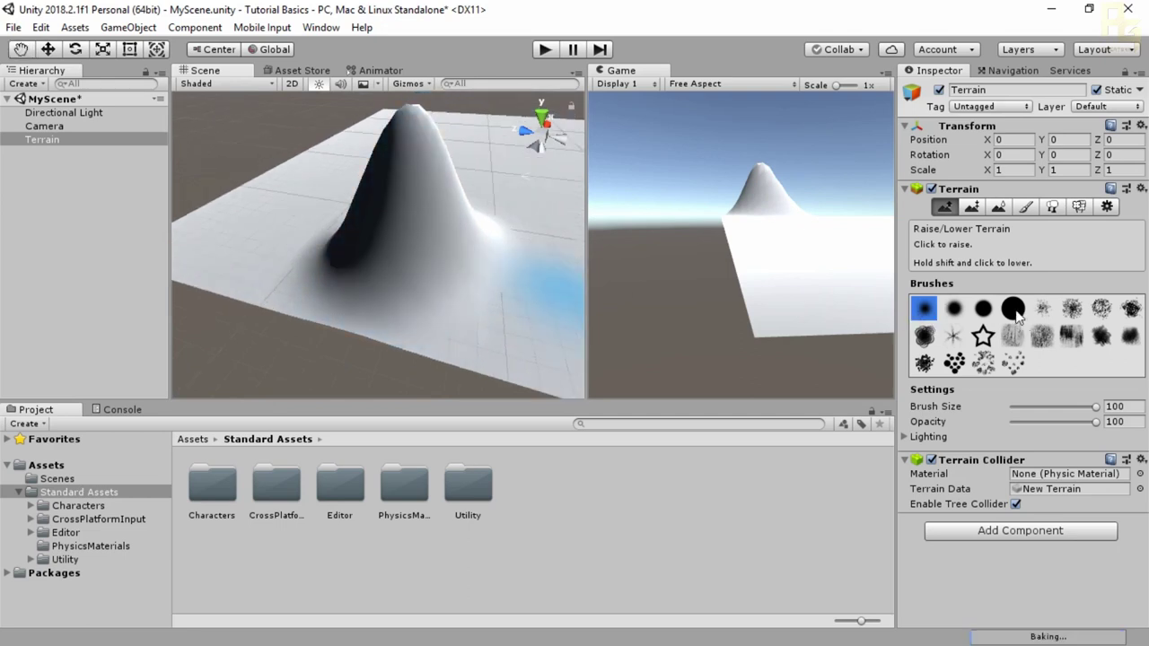
# Raise a round trial plateau with the large hard brush, then choose the rough splat brush
pyautogui.click(1013, 308)
pyautogui.scroll(5, 444, 213)
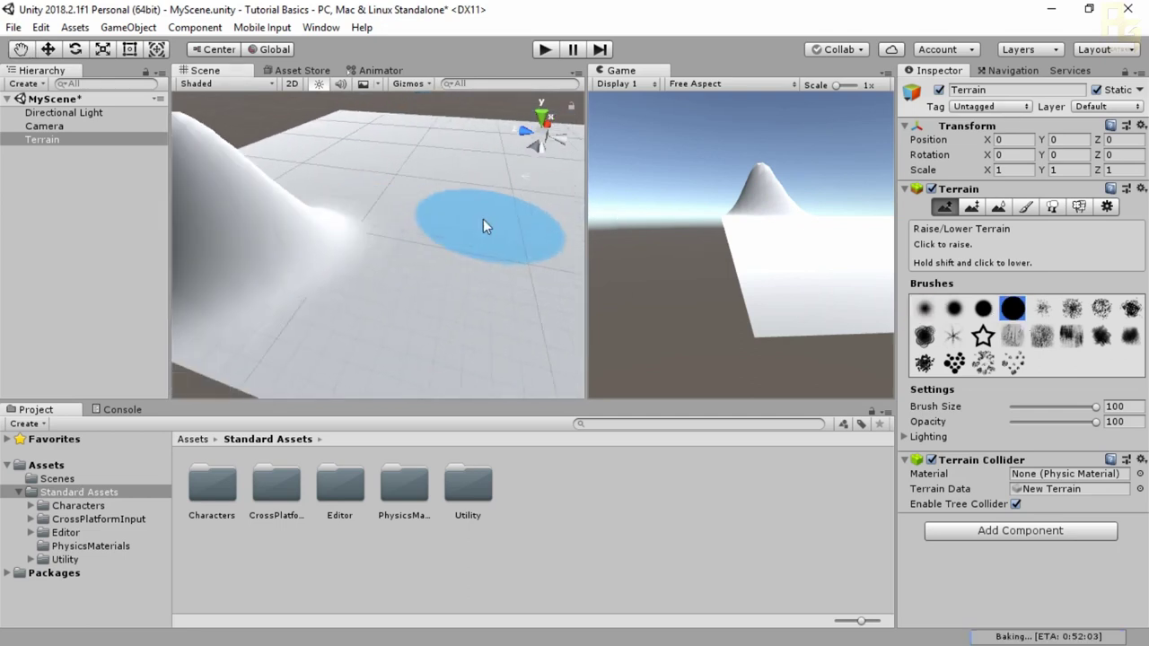
pyautogui.click(485, 231)
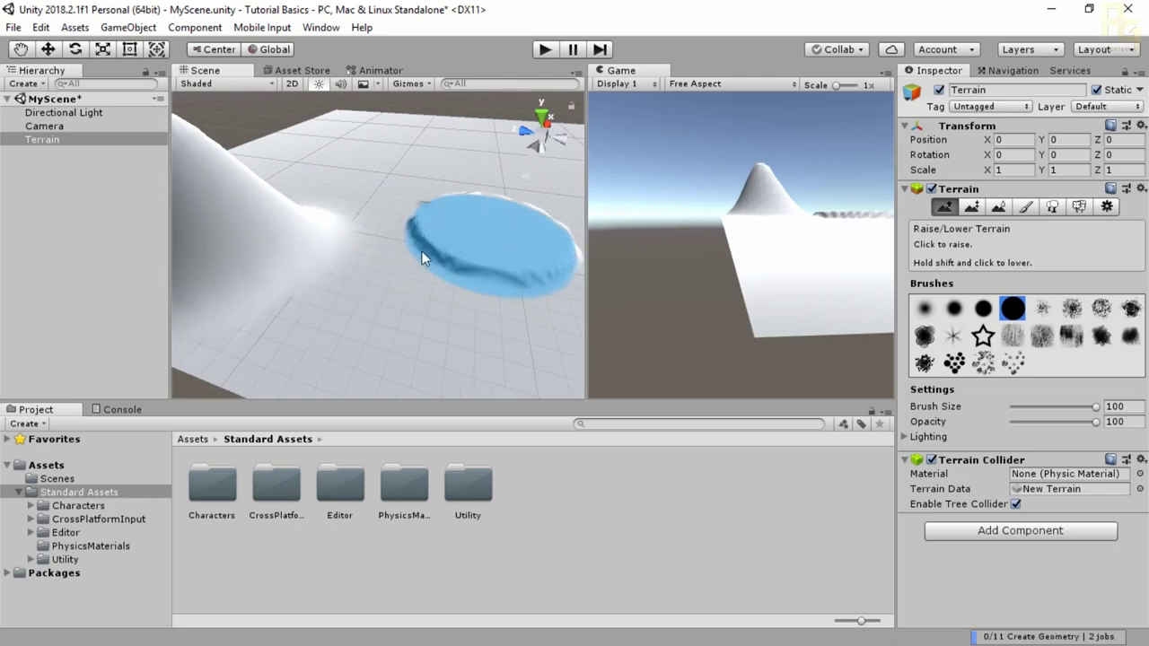
pyautogui.click(496, 229)
pyautogui.click(475, 232)
pyautogui.moveTo(476, 231)
pyautogui.keyDown('alt'); pyautogui.mouseDown()
pyautogui.moveTo(272, 265)
pyautogui.moveTo(477, 245)
pyautogui.moveTo(257, 226)
pyautogui.moveTo(372, 133)
pyautogui.moveTo(359, 206)
pyautogui.moveTo(314, 238)
pyautogui.moveTo(297, 193)
pyautogui.mouseUp(); pyautogui.keyUp('alt')
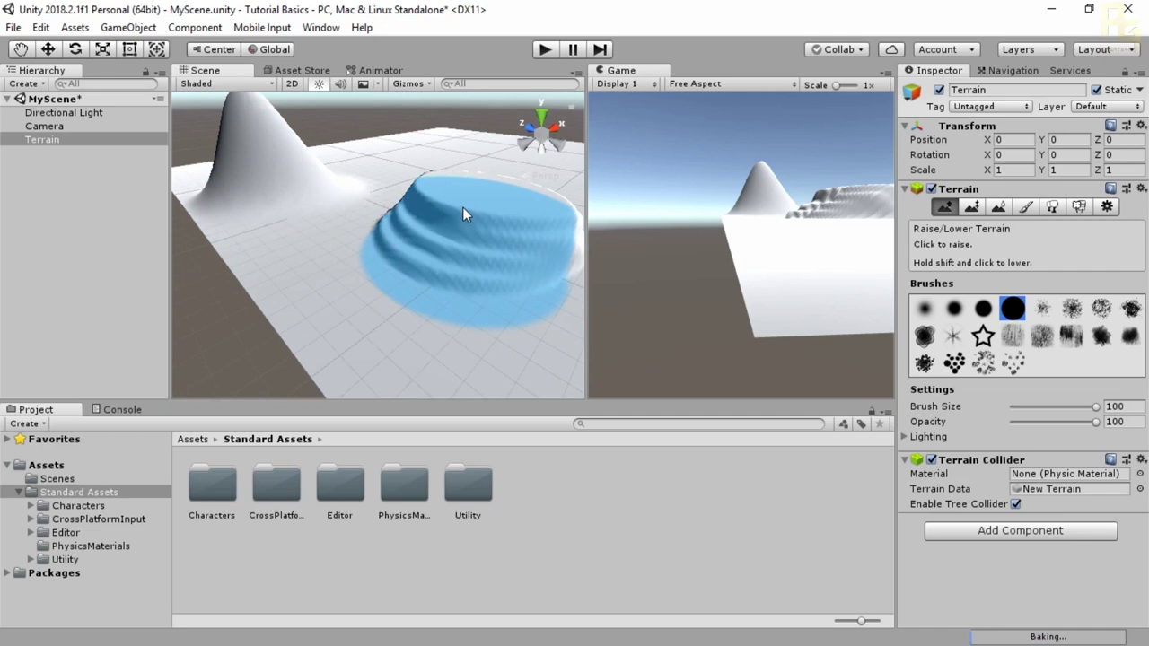
pyautogui.moveTo(460, 210)
pyautogui.mouseDown()
pyautogui.moveTo(443, 201)
pyautogui.moveTo(479, 183)
pyautogui.moveTo(469, 197)
pyautogui.moveTo(488, 200)
pyautogui.moveTo(486, 212)
pyautogui.moveTo(457, 219)
pyautogui.moveTo(455, 245)
pyautogui.moveTo(521, 225)
pyautogui.moveTo(535, 201)
pyautogui.moveTo(517, 232)
pyautogui.moveTo(412, 239)
pyautogui.moveTo(271, 132)
pyautogui.moveTo(281, 146)
pyautogui.moveTo(243, 167)
pyautogui.moveTo(310, 176)
pyautogui.mouseUp()
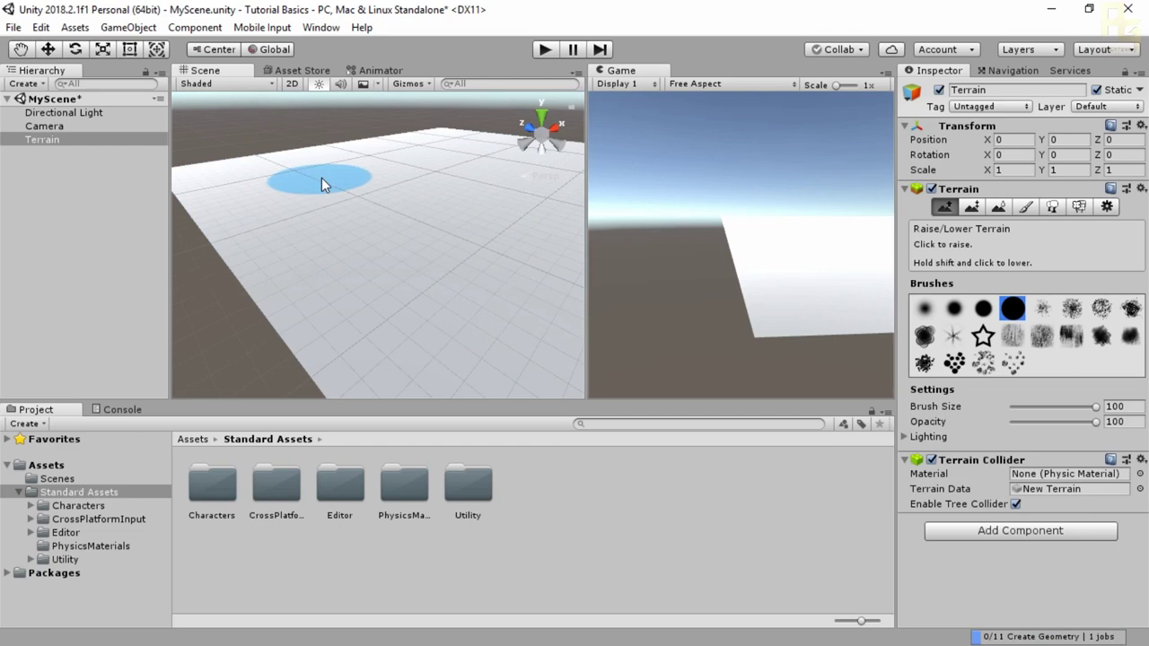
pyautogui.click(911, 336)
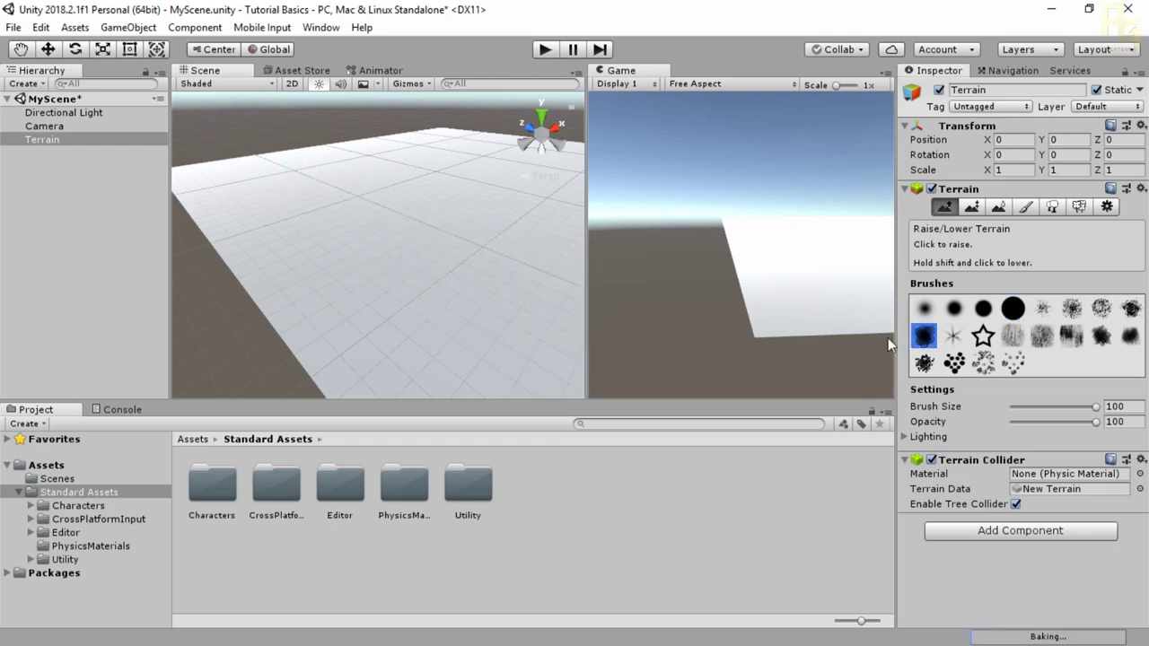
# Paint a bumpy mound with the splat brush, lower part of it, and raise a large new mound
pyautogui.moveTo(448, 262)
pyautogui.mouseDown()
pyautogui.moveTo(396, 248)
pyautogui.moveTo(345, 202)
pyautogui.moveTo(312, 224)
pyautogui.moveTo(359, 182)
pyautogui.moveTo(406, 229)
pyautogui.moveTo(370, 263)
pyautogui.moveTo(315, 239)
pyautogui.mouseUp()
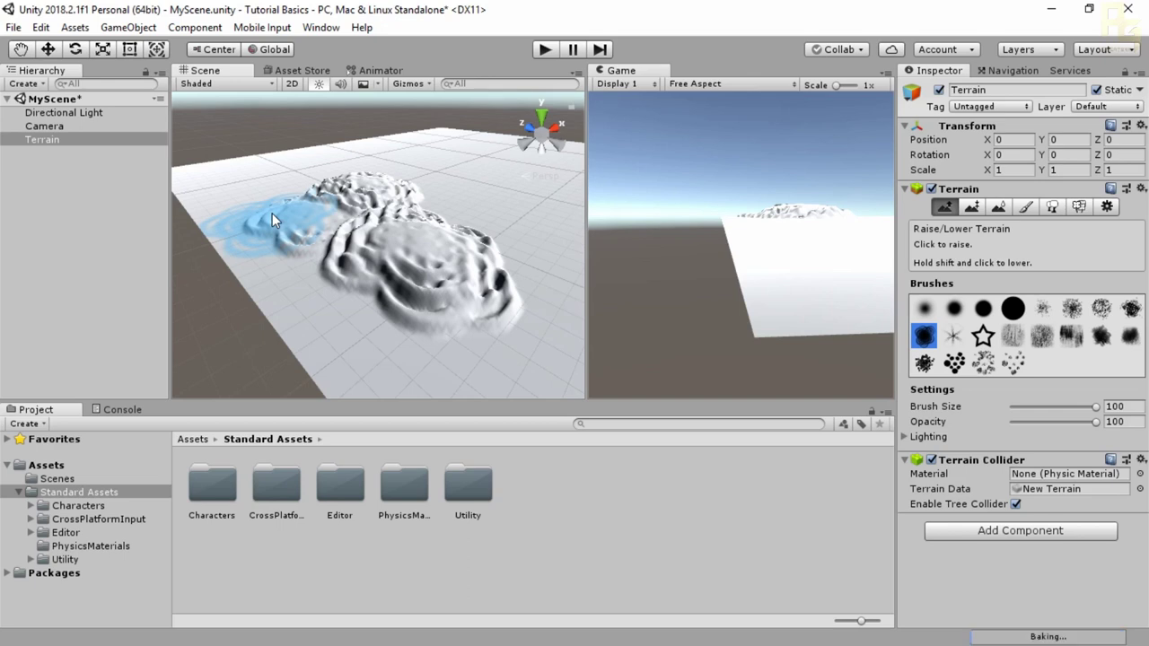
pyautogui.moveTo(272, 213)
pyautogui.keyDown('shift'); pyautogui.mouseDown()
pyautogui.moveTo(320, 257)
pyautogui.moveTo(341, 238)
pyautogui.moveTo(343, 198)
pyautogui.moveTo(411, 191)
pyautogui.moveTo(441, 328)
pyautogui.moveTo(411, 200)
pyautogui.mouseUp(); pyautogui.keyUp('shift')
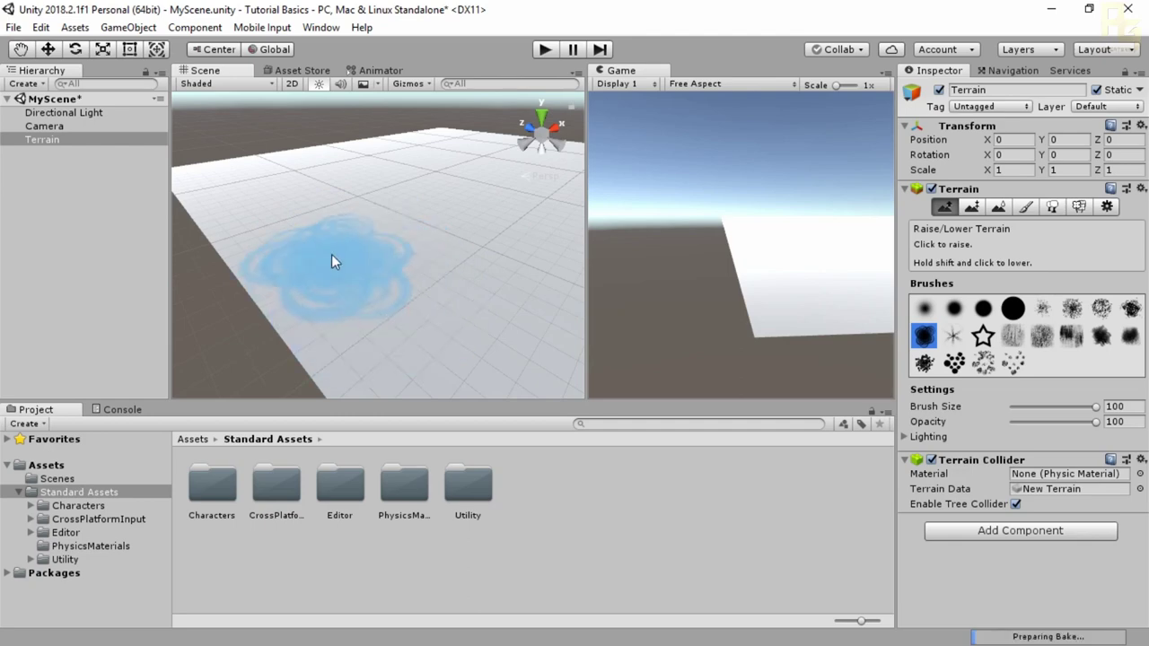
pyautogui.moveTo(356, 203)
pyautogui.mouseDown()
pyautogui.moveTo(390, 236)
pyautogui.moveTo(397, 209)
pyautogui.moveTo(403, 232)
pyautogui.moveTo(386, 256)
pyautogui.moveTo(333, 252)
pyautogui.moveTo(348, 216)
pyautogui.moveTo(303, 241)
pyautogui.moveTo(372, 288)
pyautogui.moveTo(385, 225)
pyautogui.moveTo(351, 260)
pyautogui.mouseUp()
pyautogui.moveTo(351, 260); pyautogui.dragTo(317, 219, button='middle')
pyautogui.keyDown('alt'); pyautogui.moveTo(318, 219); pyautogui.dragTo(386, 266); pyautogui.keyUp('alt')
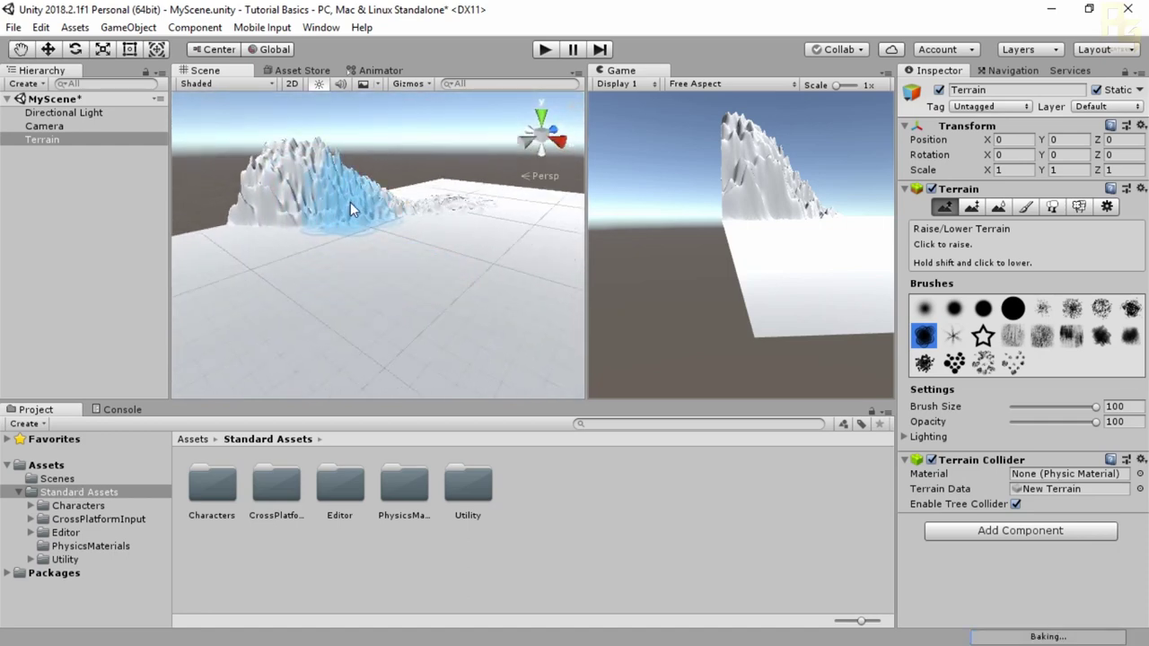
# Shrink the brush to size 36 and try a ridge and foreground bumps, undoing them
pyautogui.moveTo(1093, 409); pyautogui.dragTo(1044, 410)
pyautogui.moveTo(416, 319)
pyautogui.mouseDown()
pyautogui.moveTo(389, 306)
pyautogui.moveTo(446, 311)
pyautogui.moveTo(366, 328)
pyautogui.moveTo(448, 297)
pyautogui.moveTo(453, 321)
pyautogui.moveTo(467, 314)
pyautogui.mouseUp()
pyautogui.hotkey('ctrl', 'z')
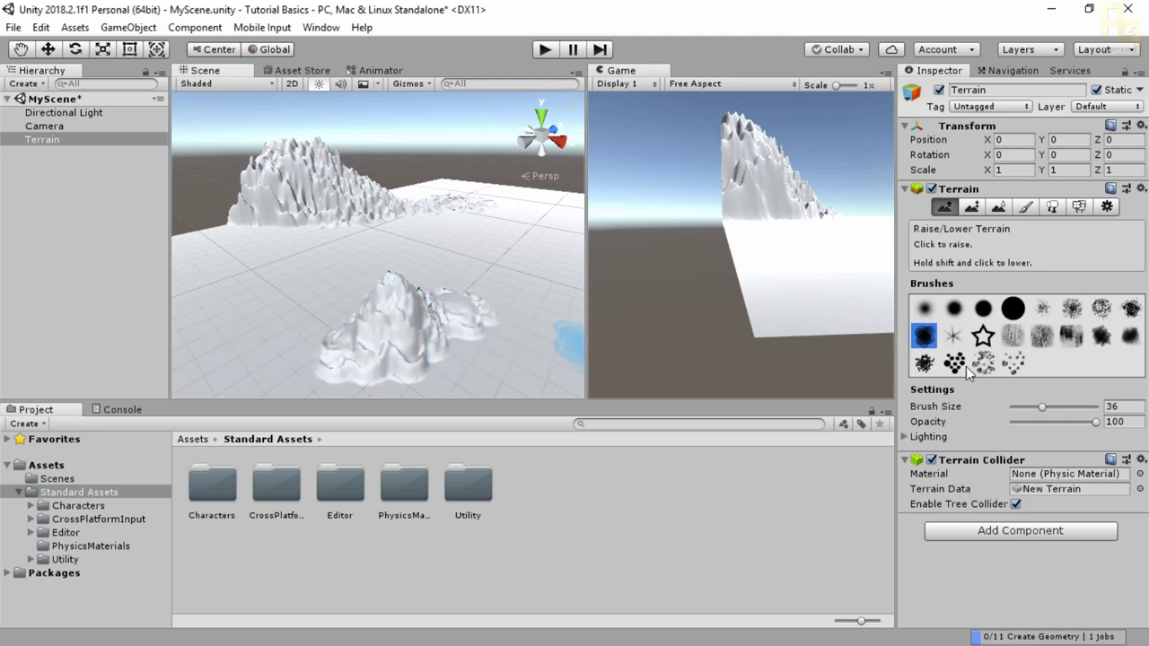
pyautogui.hotkey('ctrl', 'z')
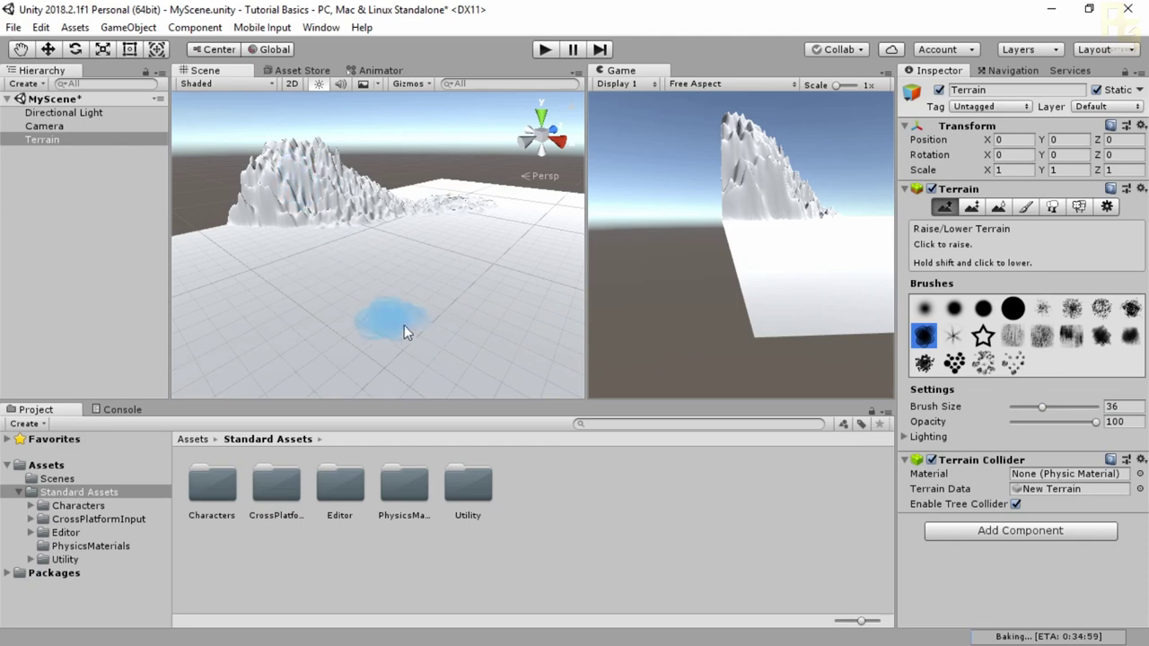
pyautogui.moveTo(406, 333)
pyautogui.mouseDown()
pyautogui.moveTo(351, 335)
pyautogui.moveTo(444, 329)
pyautogui.moveTo(480, 346)
pyautogui.mouseUp()
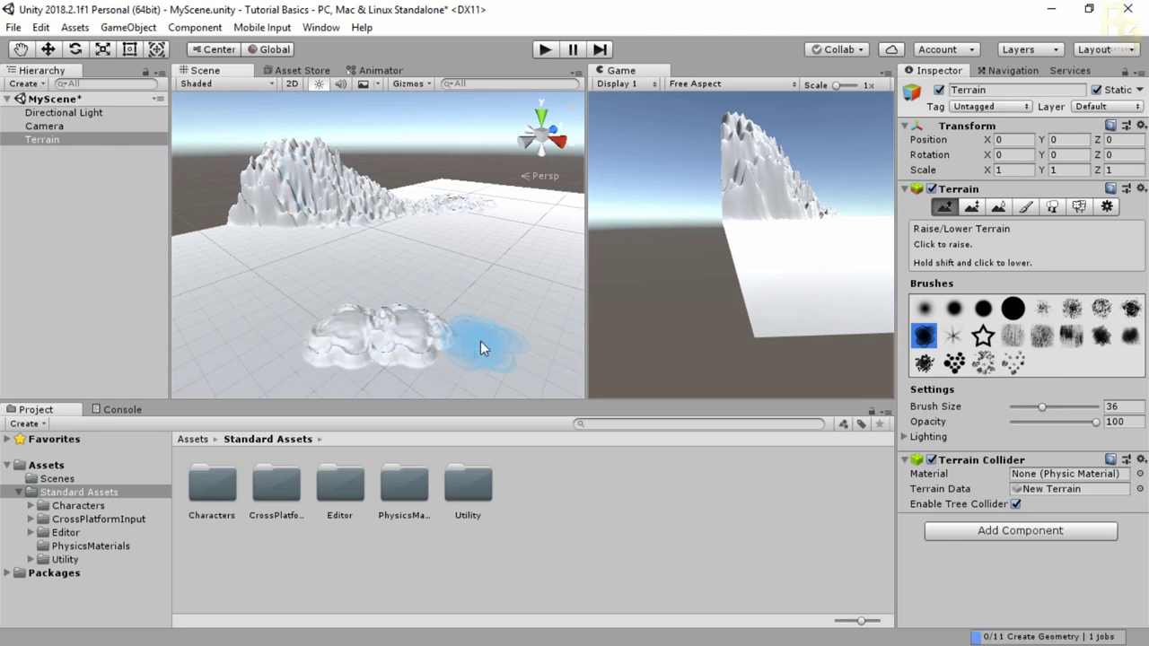
pyautogui.hotkey('ctrl', 'z')
# Lower brush opacity to 18 and paint a soft, rugged mound across the foreground
pyautogui.moveTo(1094, 423); pyautogui.dragTo(1027, 423)
pyautogui.moveTo(405, 339)
pyautogui.mouseDown()
pyautogui.moveTo(368, 342)
pyautogui.moveTo(434, 308)
pyautogui.moveTo(403, 329)
pyautogui.moveTo(273, 315)
pyautogui.mouseUp()
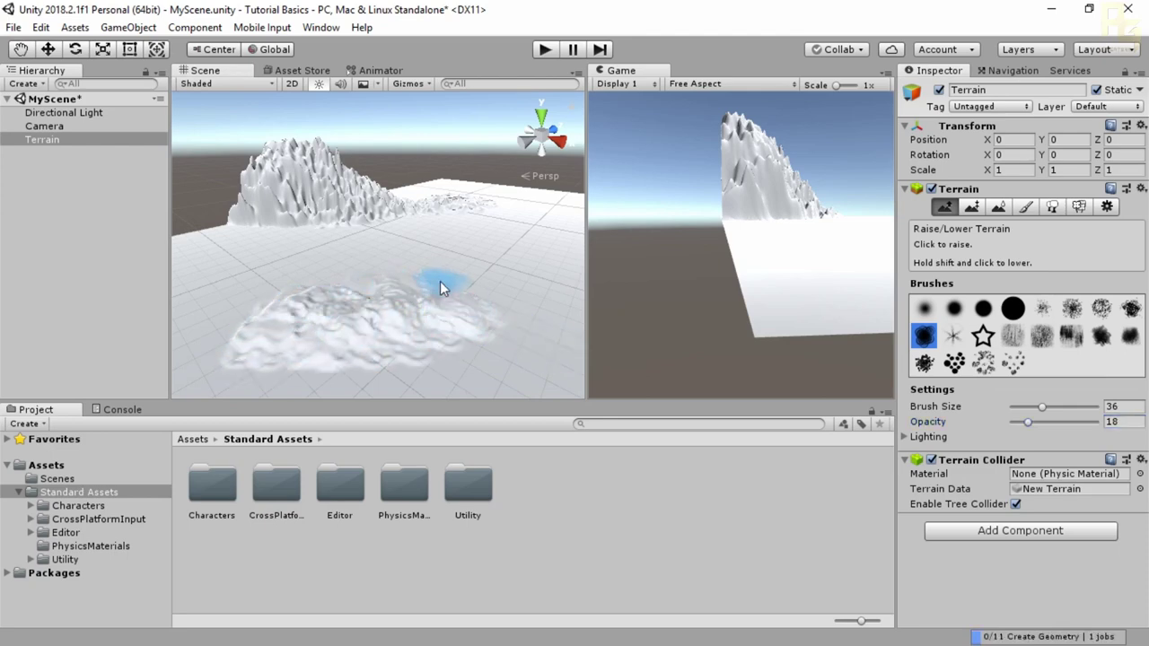
pyautogui.moveTo(364, 287)
pyautogui.mouseDown()
pyautogui.moveTo(303, 290)
pyautogui.moveTo(246, 313)
pyautogui.moveTo(300, 342)
pyautogui.moveTo(464, 336)
pyautogui.moveTo(477, 287)
pyautogui.moveTo(377, 265)
pyautogui.moveTo(256, 310)
pyautogui.moveTo(350, 307)
pyautogui.moveTo(290, 326)
pyautogui.mouseUp()
pyautogui.moveTo(290, 326)
pyautogui.mouseDown(button='middle')
pyautogui.moveTo(456, 334)
pyautogui.moveTo(429, 309)
pyautogui.moveTo(367, 308)
pyautogui.moveTo(359, 321)
pyautogui.moveTo(415, 321)
pyautogui.mouseUp(button='middle')
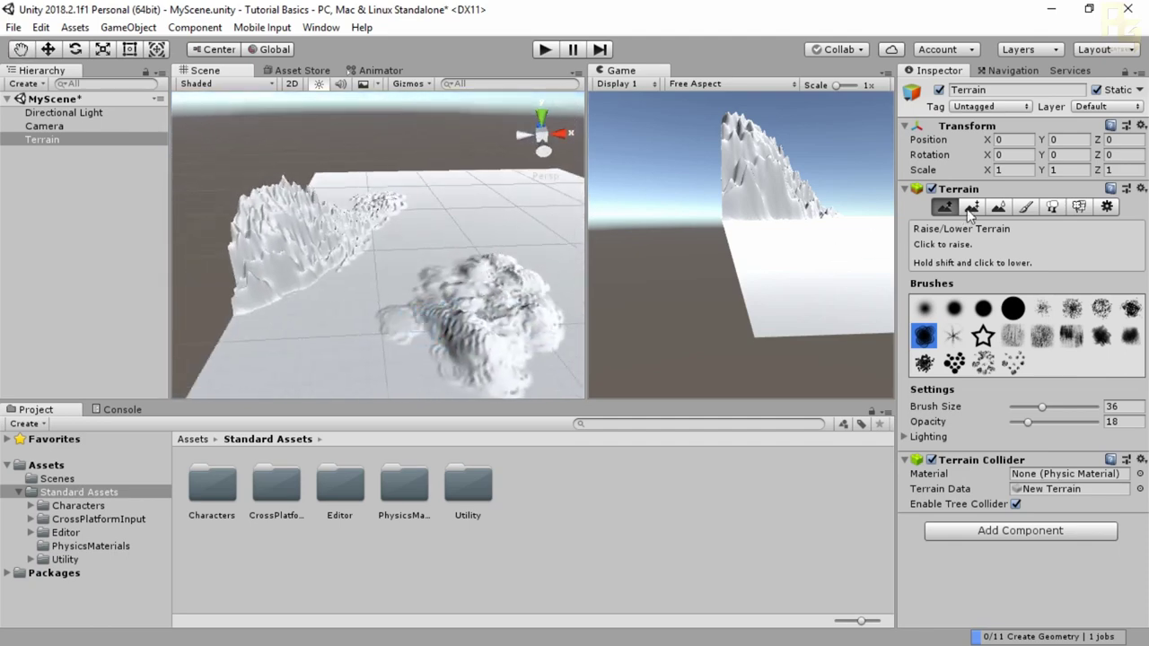
# Switch to Paint Height and reshape the mound's left side to the target height
pyautogui.click(968, 208)
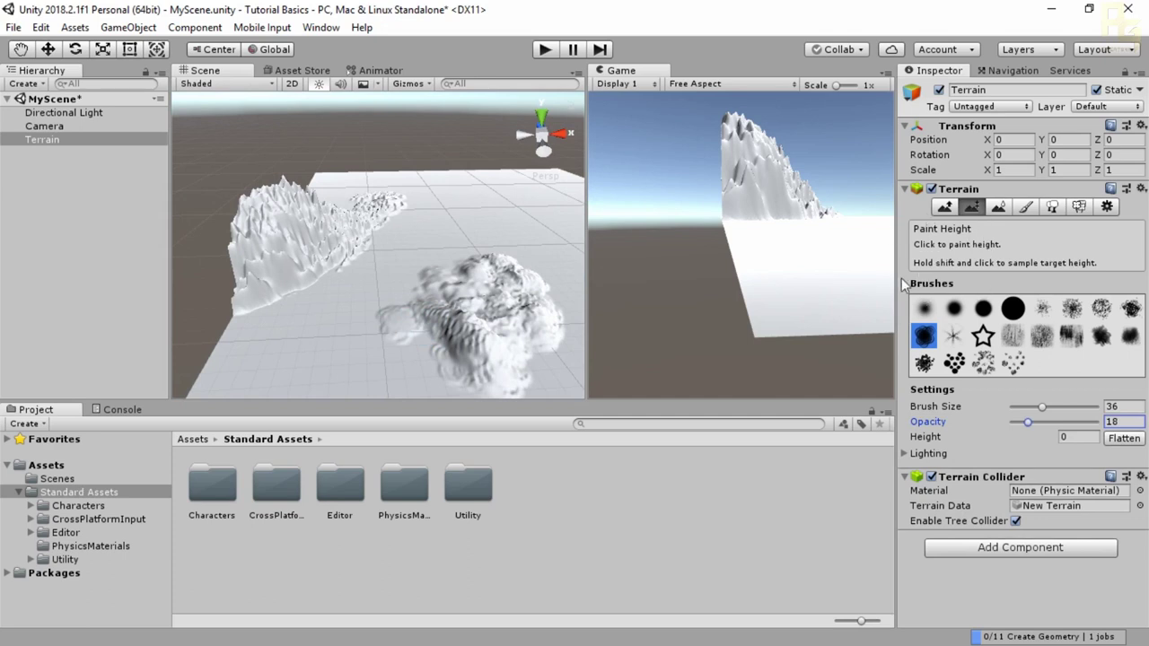
pyautogui.moveTo(374, 324)
pyautogui.mouseDown()
pyautogui.moveTo(390, 352)
pyautogui.moveTo(389, 302)
pyautogui.moveTo(377, 312)
pyautogui.mouseUp()
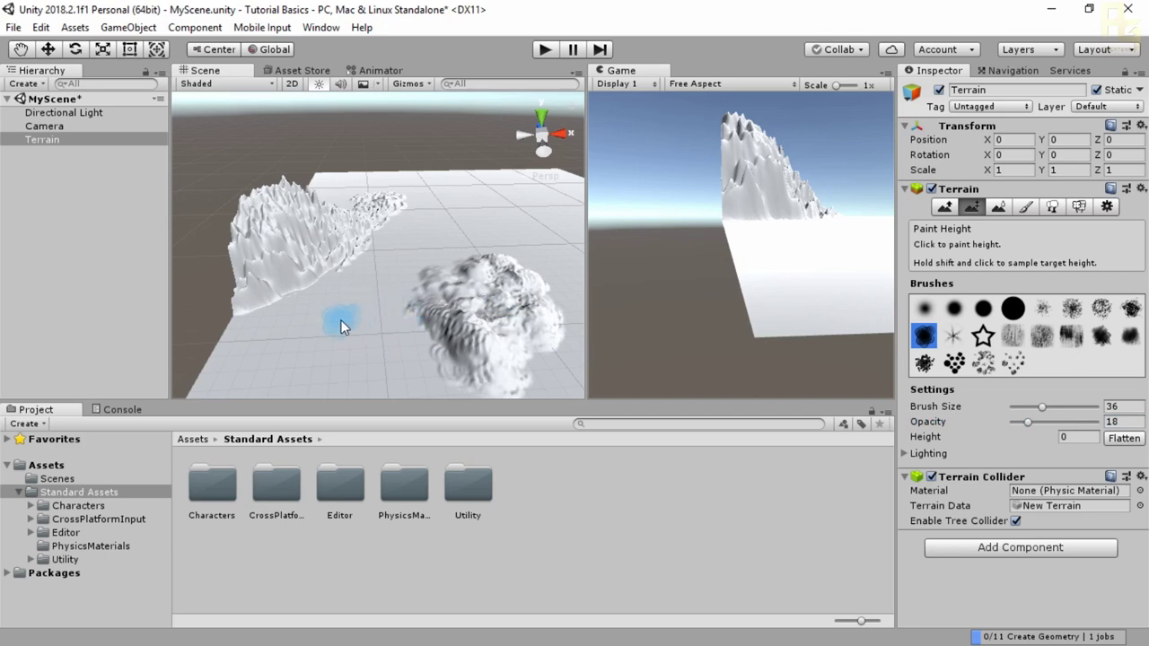
pyautogui.moveTo(400, 313)
pyautogui.mouseDown()
pyautogui.moveTo(456, 336)
pyautogui.moveTo(418, 300)
pyautogui.moveTo(426, 314)
pyautogui.mouseUp()
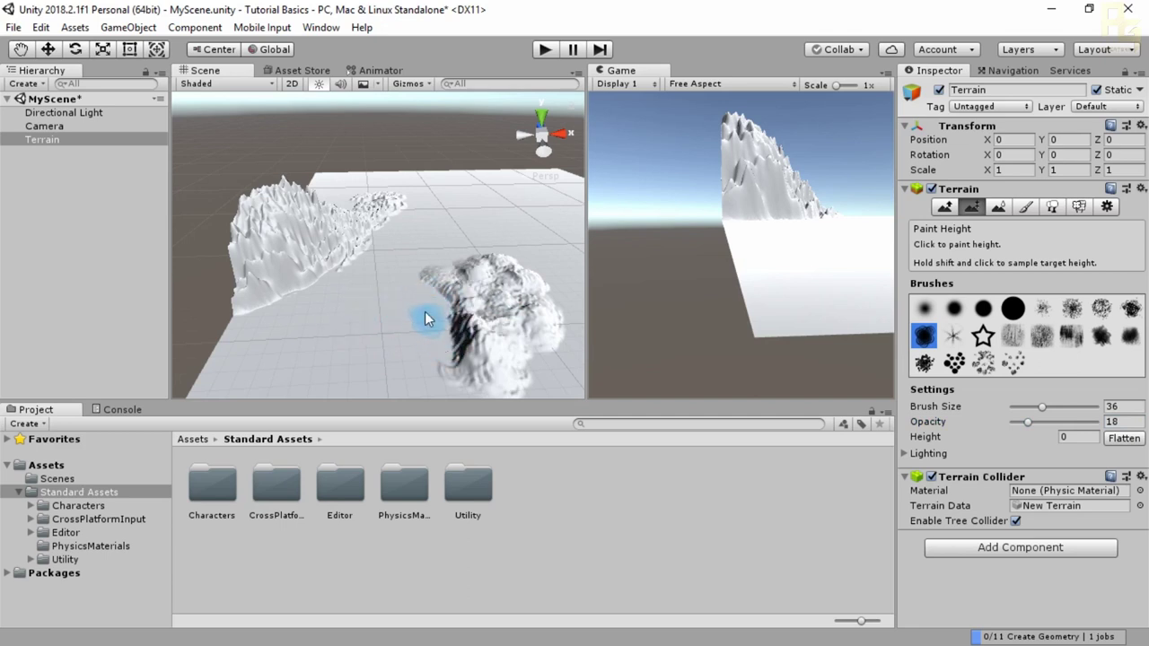
pyautogui.click(925, 308)
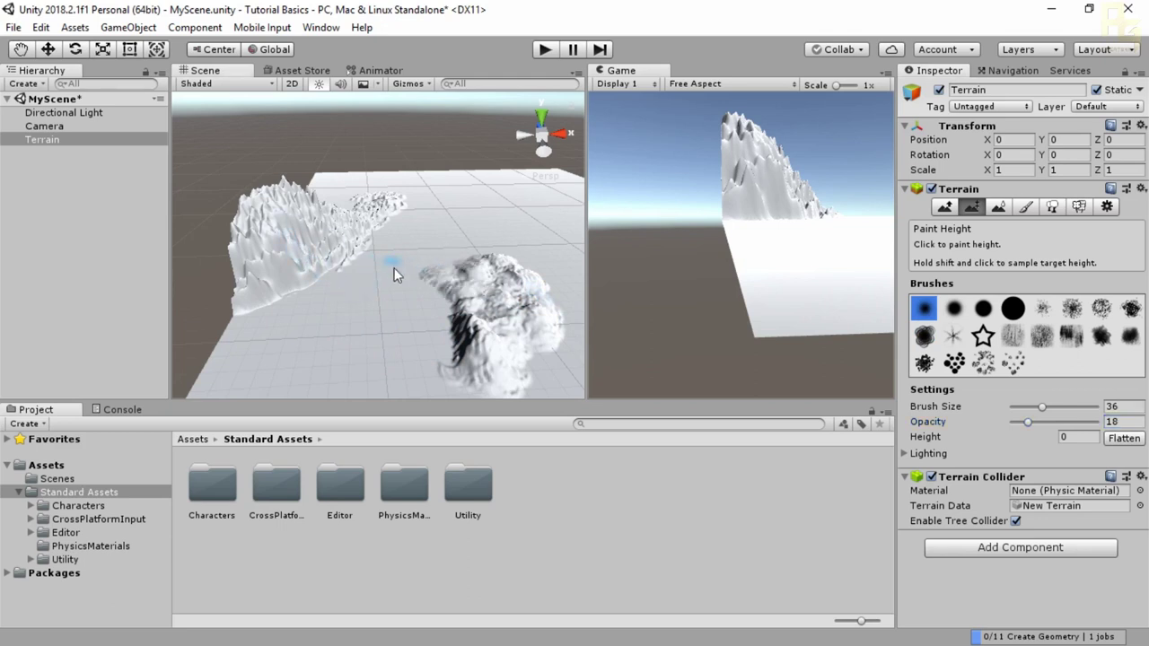
# Sample the terrain height, flatten a path from the mound, and set opacity and brush size to 100
pyautogui.keyDown('shift'); pyautogui.click(448, 281); pyautogui.keyUp('shift')
pyautogui.moveTo(448, 276)
pyautogui.mouseDown()
pyautogui.moveTo(403, 282)
pyautogui.moveTo(444, 292)
pyautogui.moveTo(386, 326)
pyautogui.moveTo(301, 331)
pyautogui.mouseUp()
pyautogui.moveTo(339, 290)
pyautogui.mouseDown()
pyautogui.moveTo(375, 295)
pyautogui.moveTo(395, 318)
pyautogui.moveTo(356, 318)
pyautogui.mouseUp()
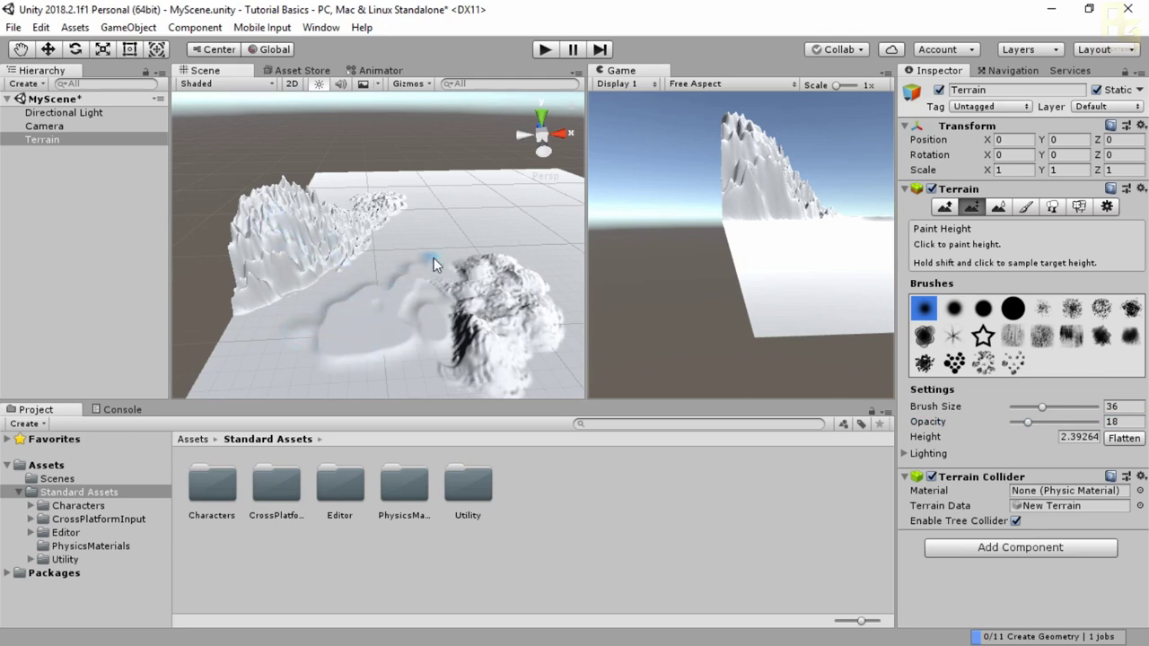
pyautogui.moveTo(327, 338)
pyautogui.mouseDown()
pyautogui.moveTo(419, 301)
pyautogui.moveTo(334, 283)
pyautogui.moveTo(331, 303)
pyautogui.moveTo(289, 332)
pyautogui.moveTo(295, 376)
pyautogui.moveTo(220, 366)
pyautogui.moveTo(242, 326)
pyautogui.moveTo(312, 281)
pyautogui.moveTo(296, 285)
pyautogui.moveTo(317, 279)
pyautogui.moveTo(279, 308)
pyautogui.moveTo(373, 279)
pyautogui.moveTo(376, 302)
pyautogui.moveTo(401, 303)
pyautogui.mouseUp()
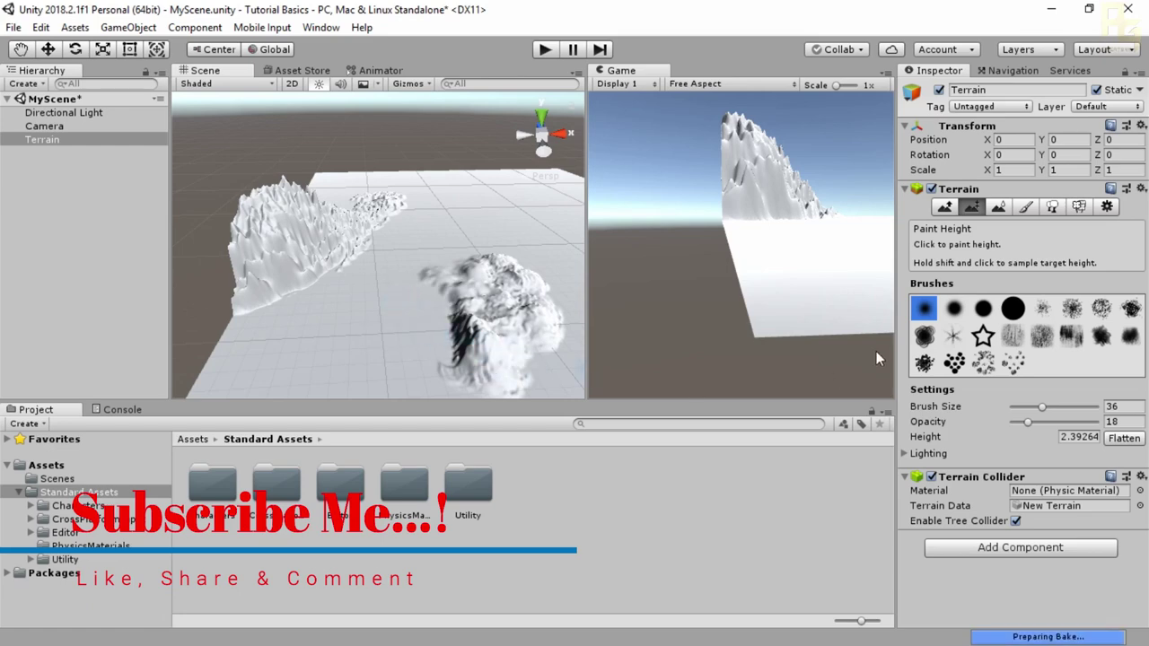
pyautogui.moveTo(1027, 422); pyautogui.dragTo(1113, 425)
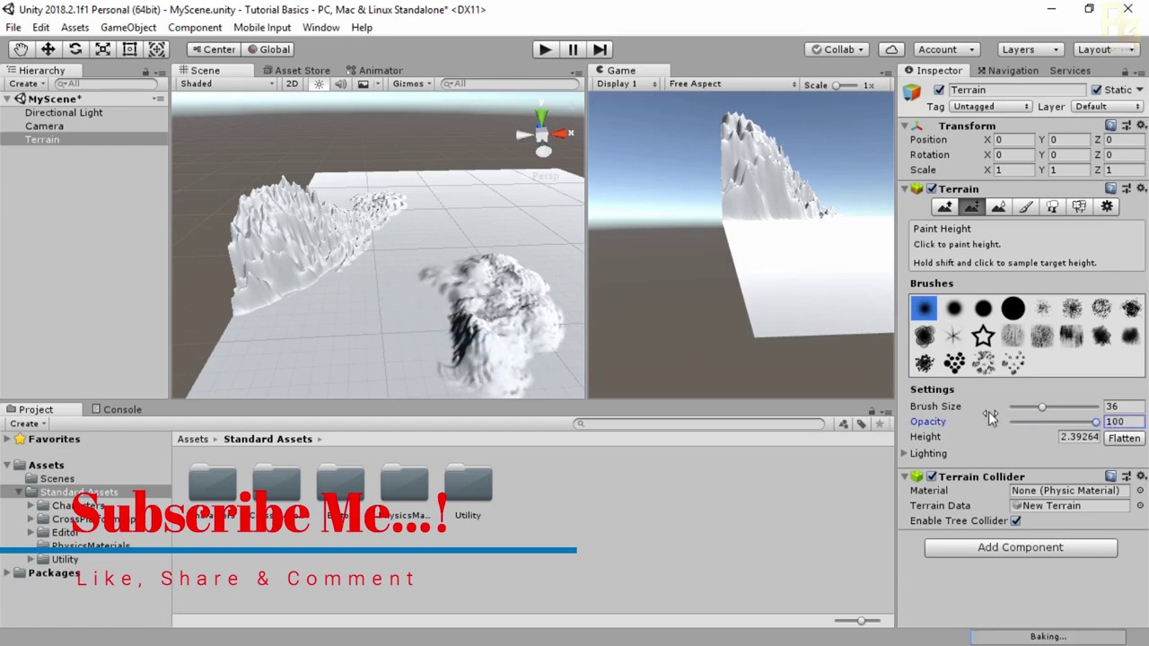
pyautogui.moveTo(1042, 409); pyautogui.dragTo(1100, 408)
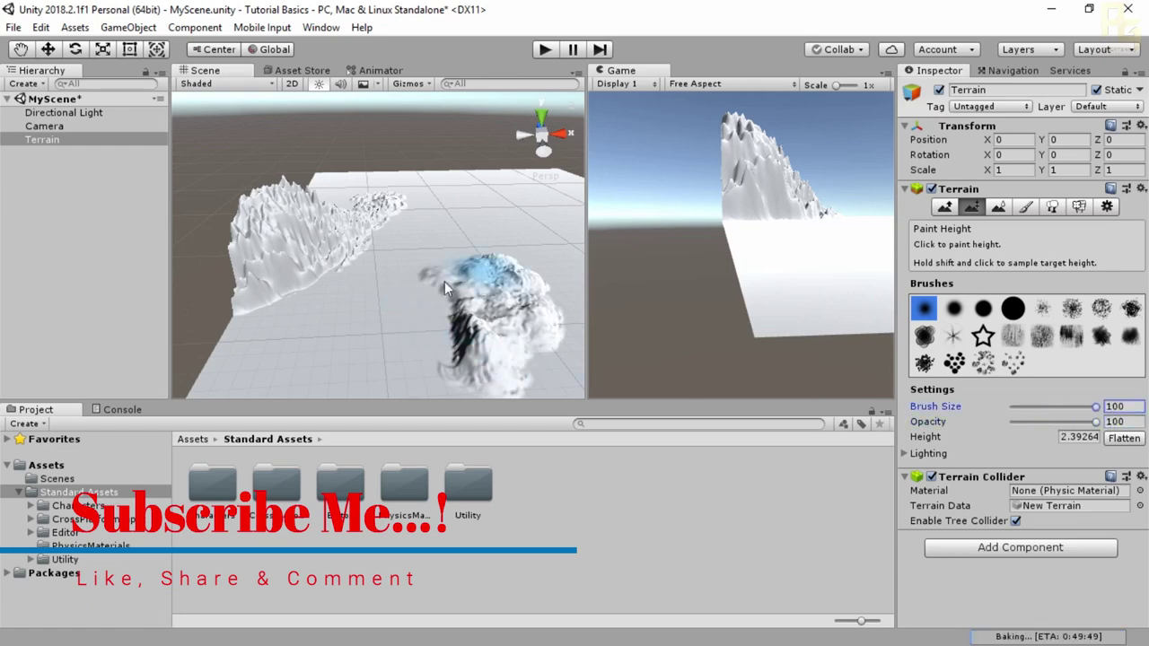
# Flatten the entire terrain, then raise one tall soft hill with the Raise/Lower soft round brush
pyautogui.click(1114, 441)
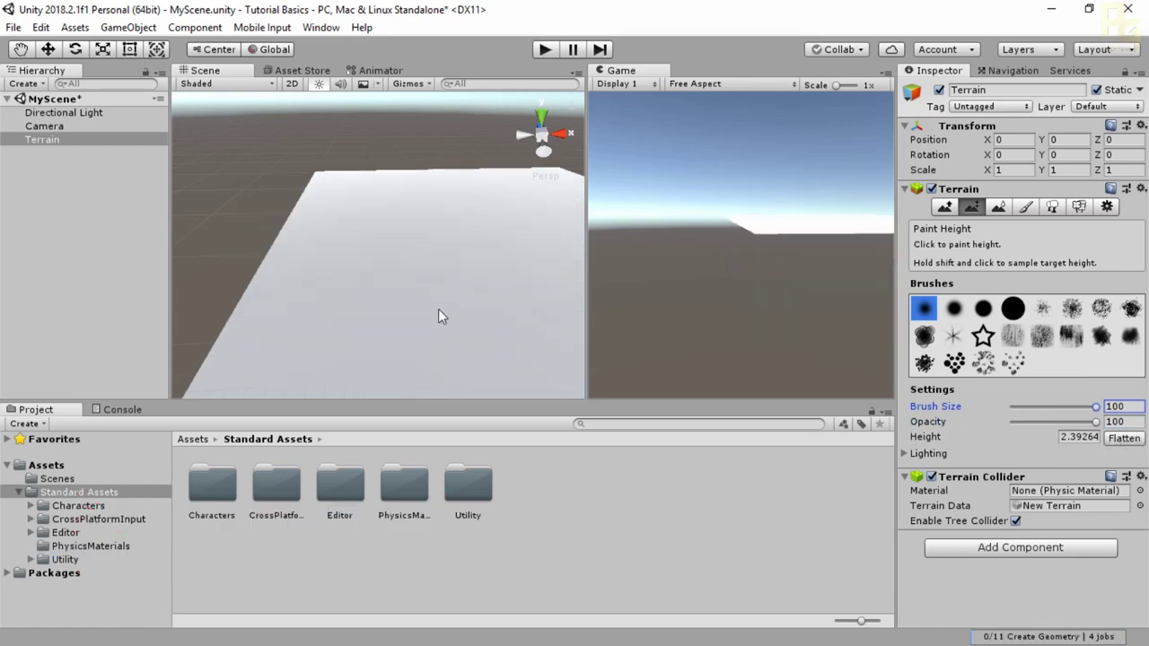
pyautogui.keyDown('alt'); pyautogui.moveTo(351, 307); pyautogui.dragTo(487, 321); pyautogui.keyUp('alt')
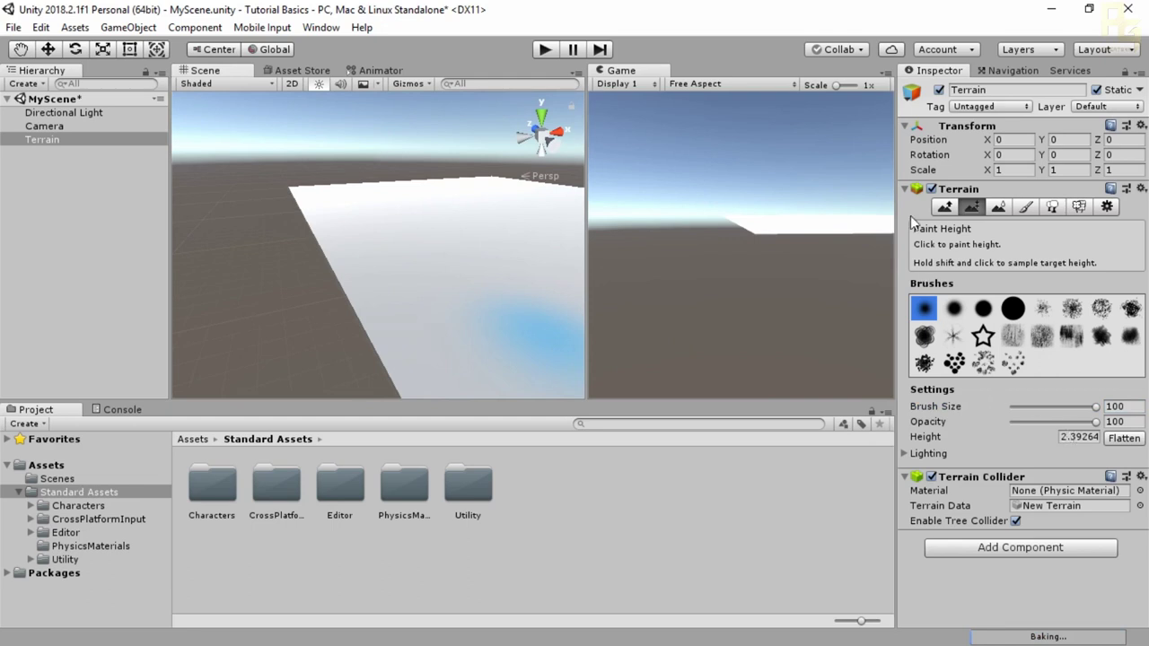
pyautogui.click(944, 207)
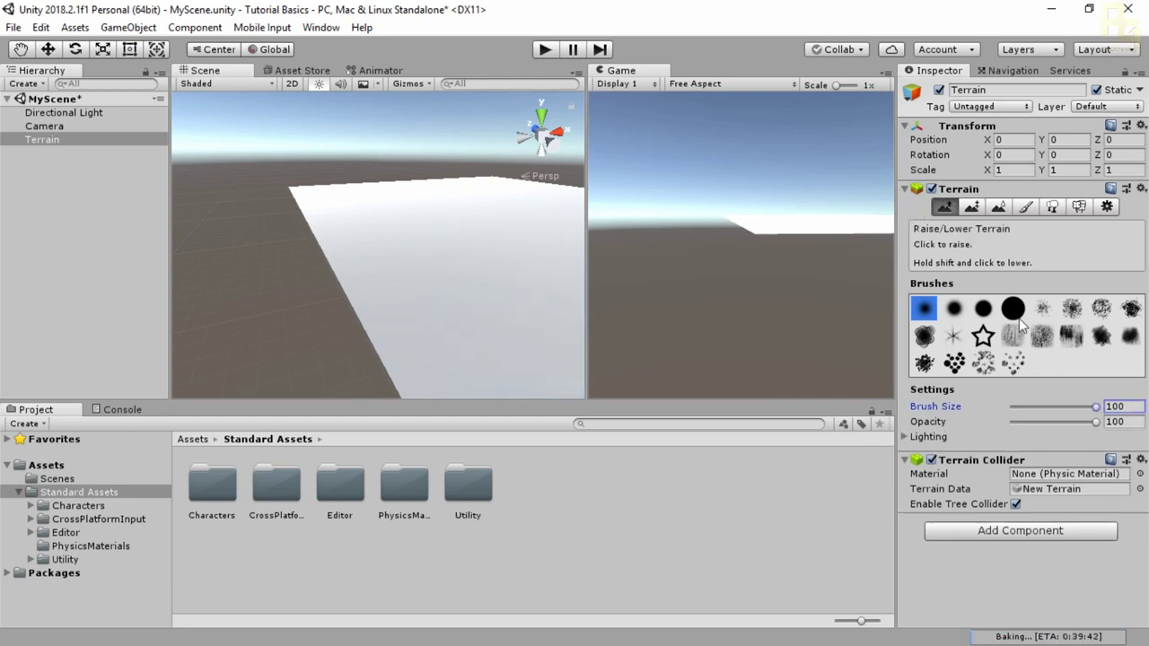
pyautogui.click(983, 307)
pyautogui.click(953, 308)
pyautogui.click(421, 272)
pyautogui.moveTo(421, 273)
pyautogui.mouseDown()
pyautogui.moveTo(425, 264)
pyautogui.moveTo(454, 293)
pyautogui.moveTo(479, 257)
pyautogui.moveTo(307, 259)
pyautogui.moveTo(372, 288)
pyautogui.moveTo(385, 267)
pyautogui.mouseUp()
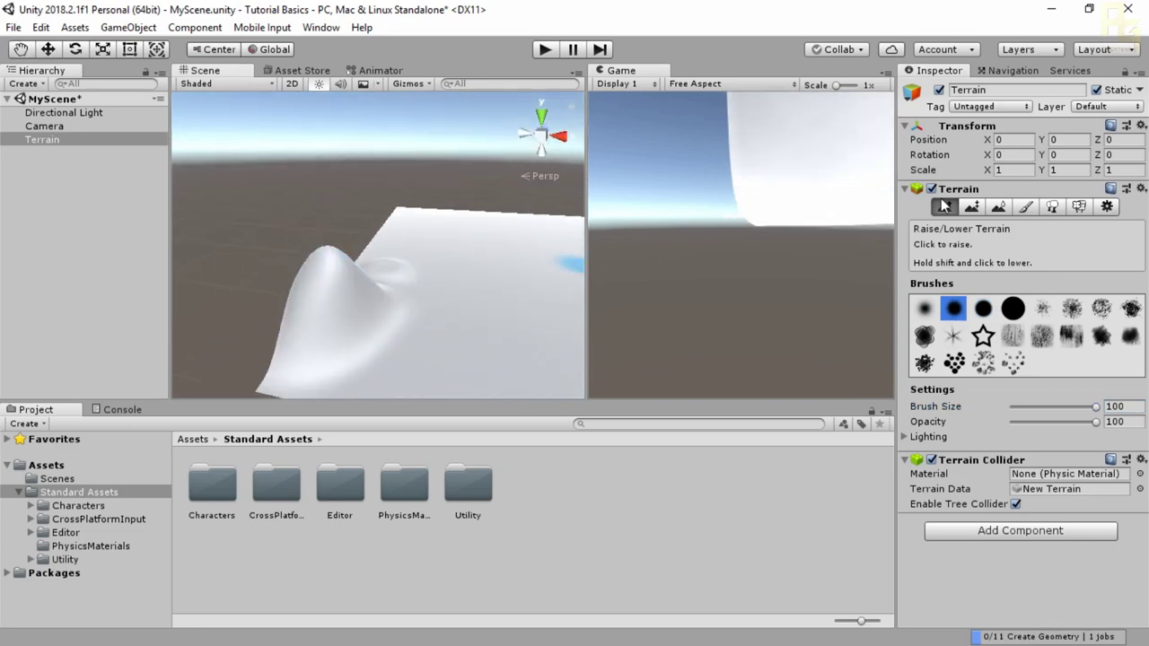
pyautogui.click(971, 208)
# Lower the hill's peak with Paint Height and resample the target height from the hill
pyautogui.moveTo(325, 291); pyautogui.dragTo(327, 288)
pyautogui.keyDown('shift'); pyautogui.click(327, 288); pyautogui.keyUp('shift')
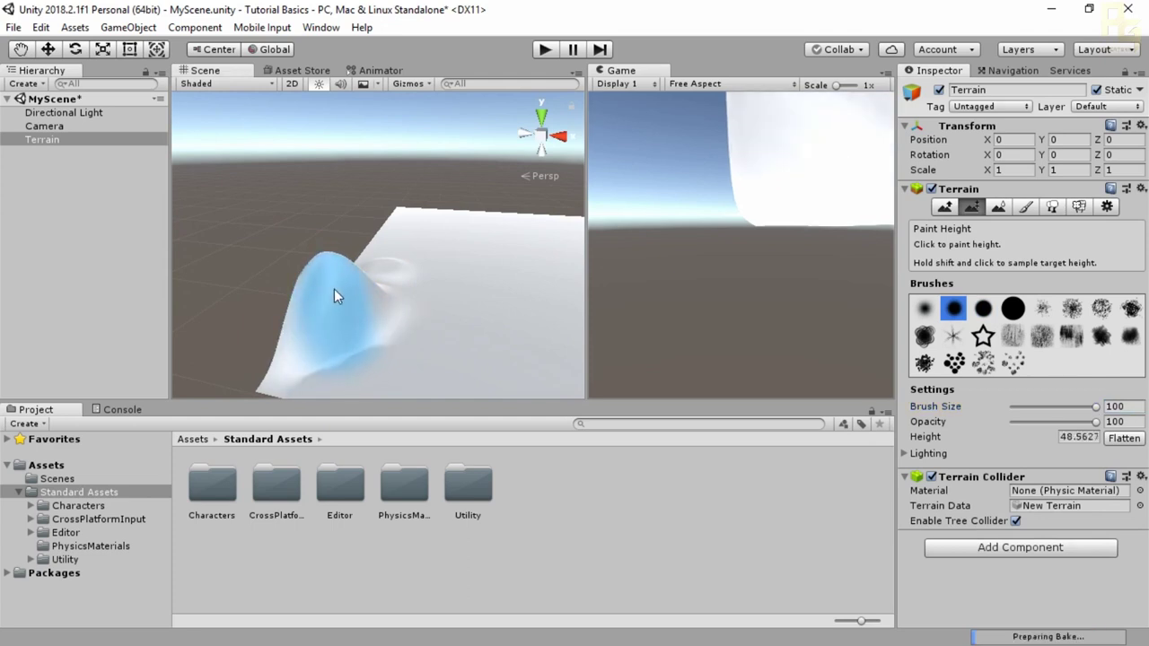
pyautogui.keyDown('shift'); pyautogui.click(332, 301); pyautogui.keyUp('shift')
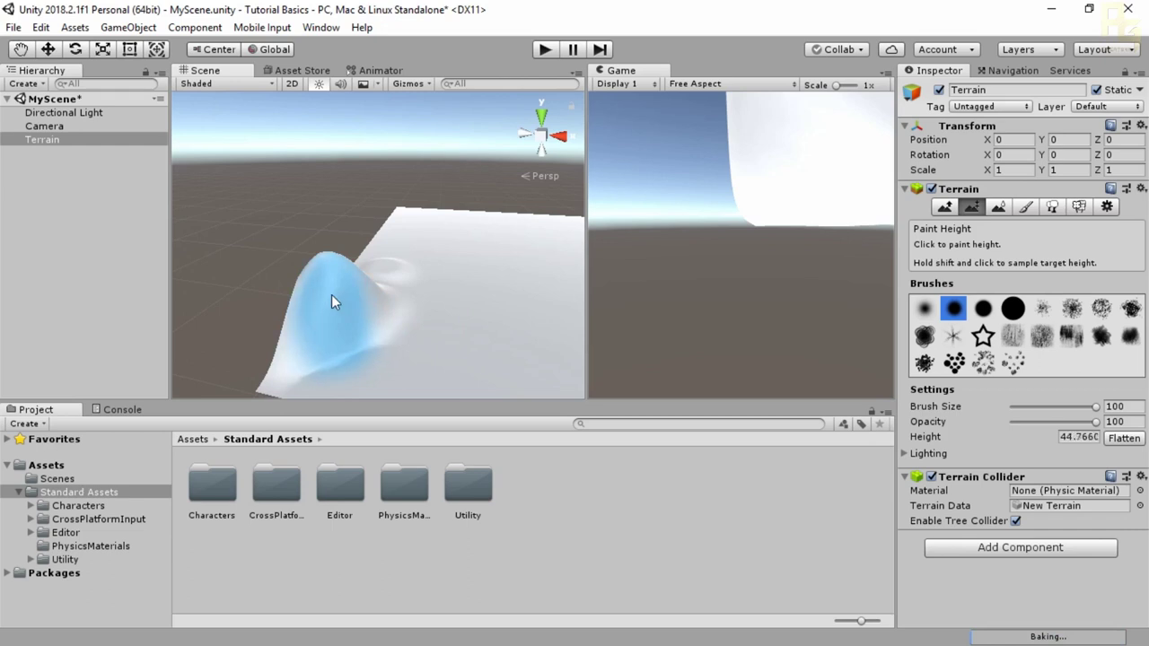
pyautogui.click(1074, 437)
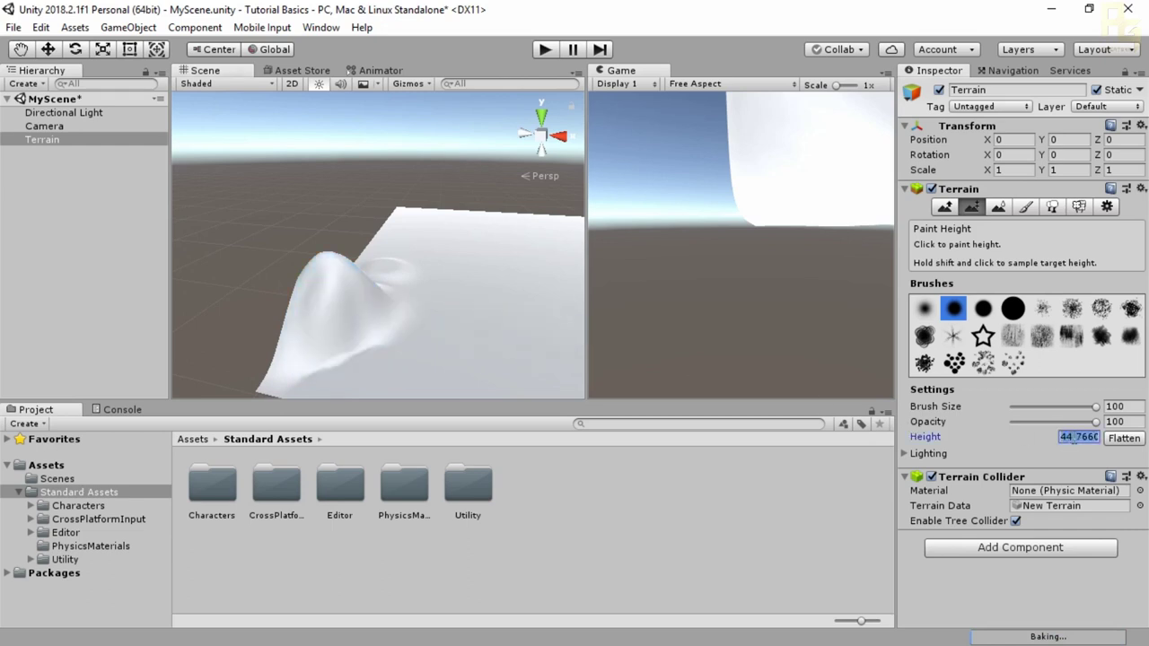
pyautogui.keyDown('shift'); pyautogui.click(502, 317); pyautogui.keyUp('shift')
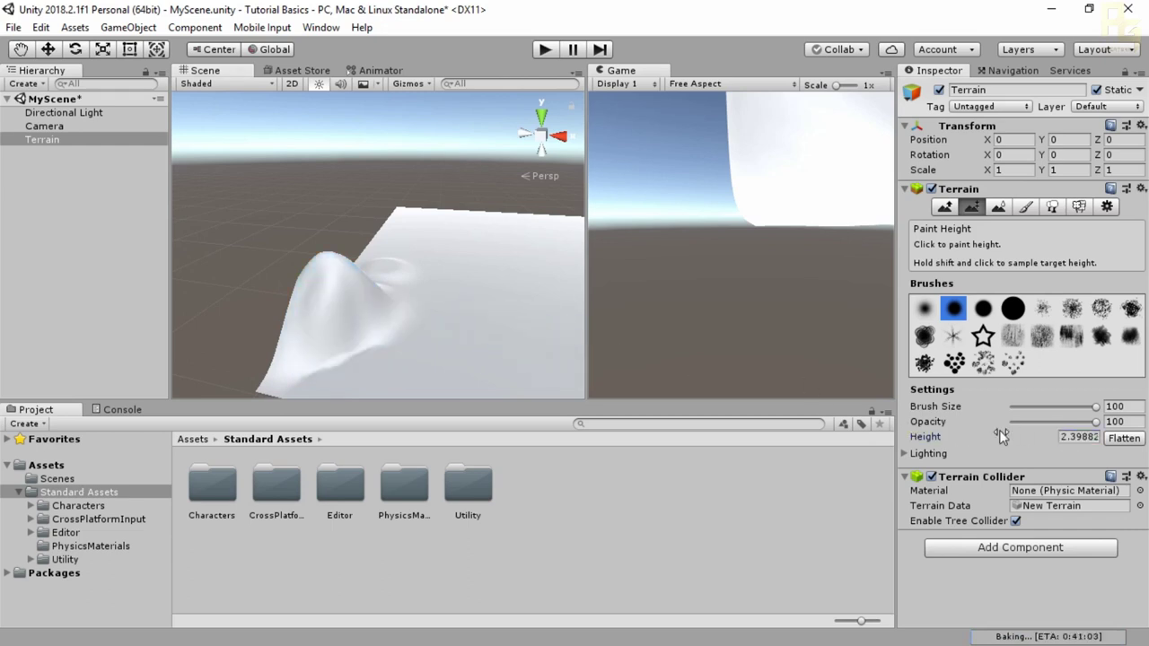
pyautogui.keyDown('shift'); pyautogui.click(316, 285); pyautogui.keyUp('shift')
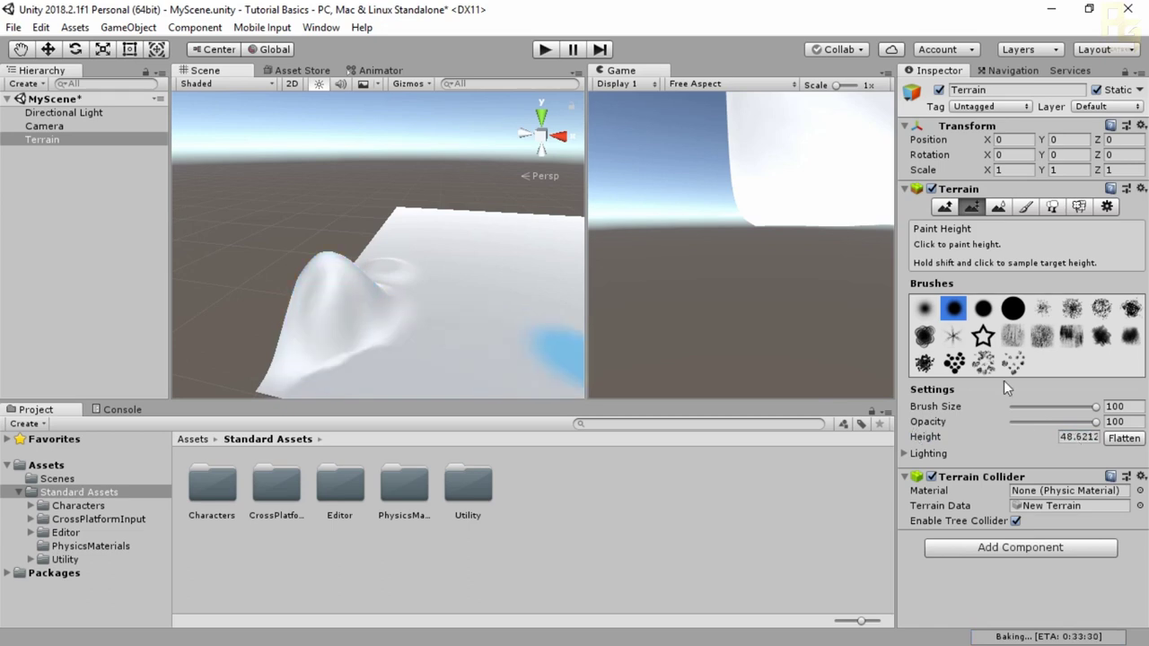
# Paint a flat-topped plateau and a bump, then undo them so only the hill remains
pyautogui.moveTo(574, 359)
pyautogui.mouseDown(button='middle')
pyautogui.moveTo(448, 308)
pyautogui.moveTo(466, 321)
pyautogui.mouseUp(button='middle')
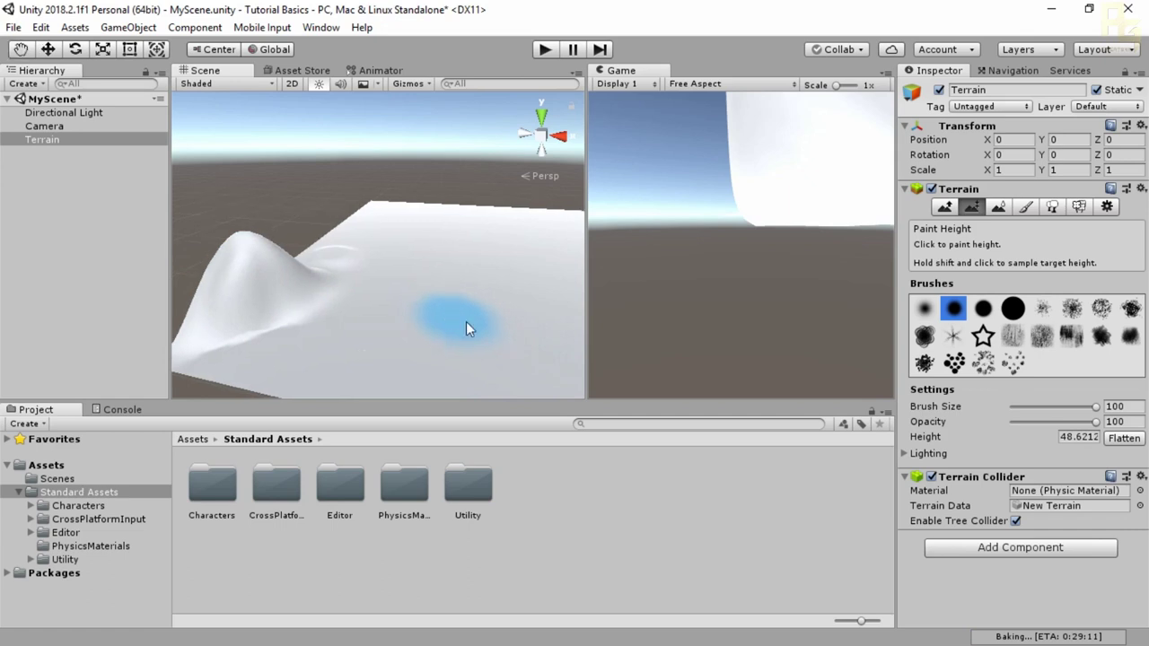
pyautogui.moveTo(468, 311); pyautogui.dragTo(486, 294)
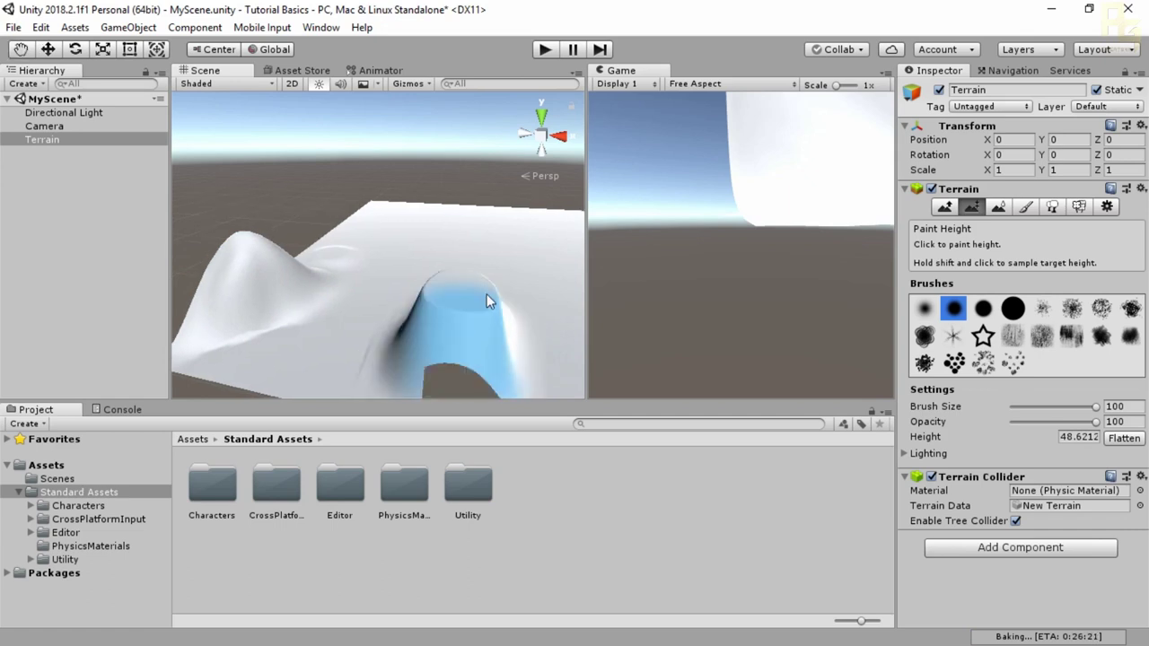
pyautogui.click(434, 304)
pyautogui.moveTo(431, 259)
pyautogui.mouseDown()
pyautogui.moveTo(451, 262)
pyautogui.moveTo(411, 287)
pyautogui.mouseUp()
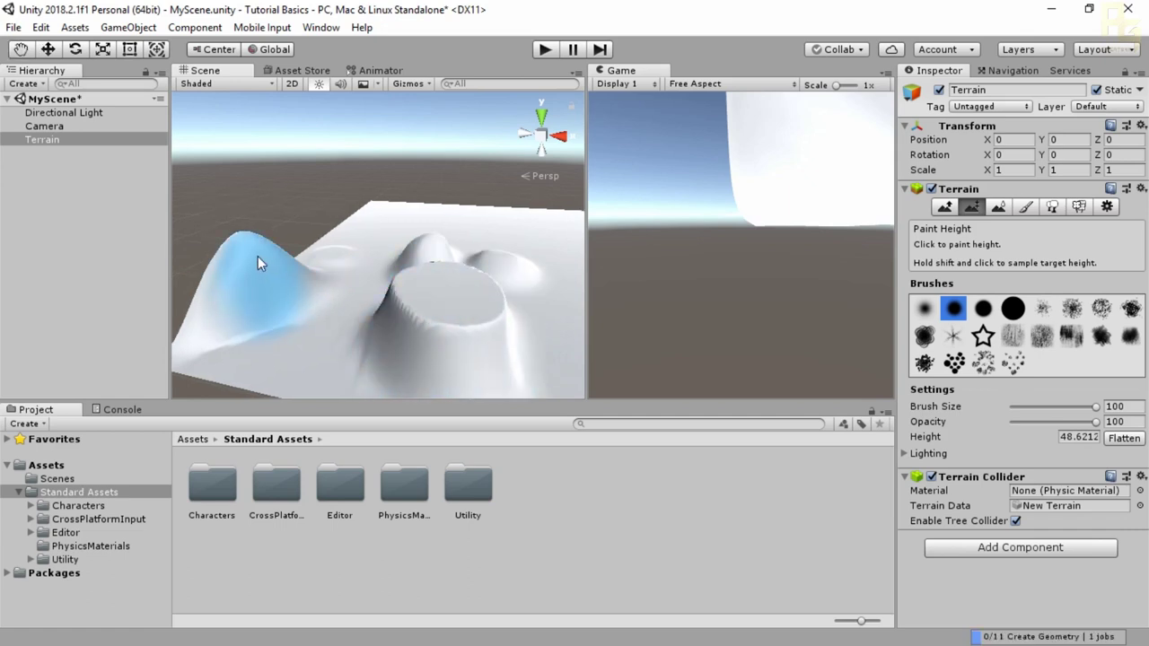
pyautogui.moveTo(459, 256)
pyautogui.mouseDown()
pyautogui.moveTo(526, 282)
pyautogui.moveTo(474, 280)
pyautogui.mouseUp()
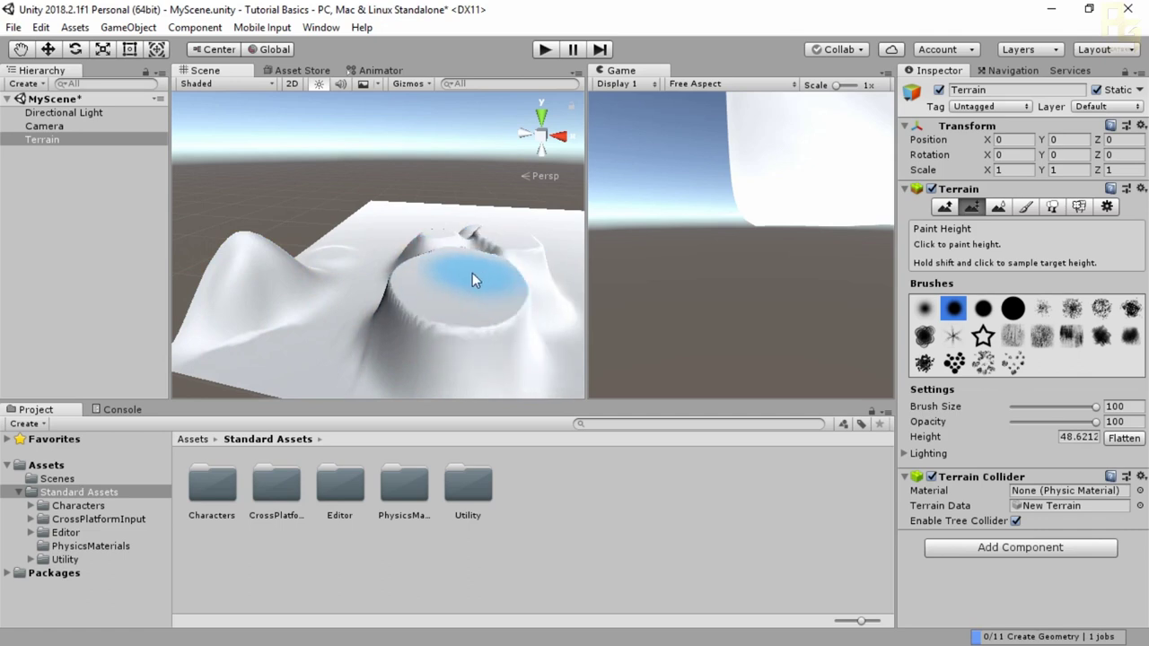
pyautogui.hotkey('ctrl', 'z')
pyautogui.hotkey('ctrl', 'z')
pyautogui.hotkey('ctrl', 'z')
pyautogui.hotkey('ctrl', 'z')
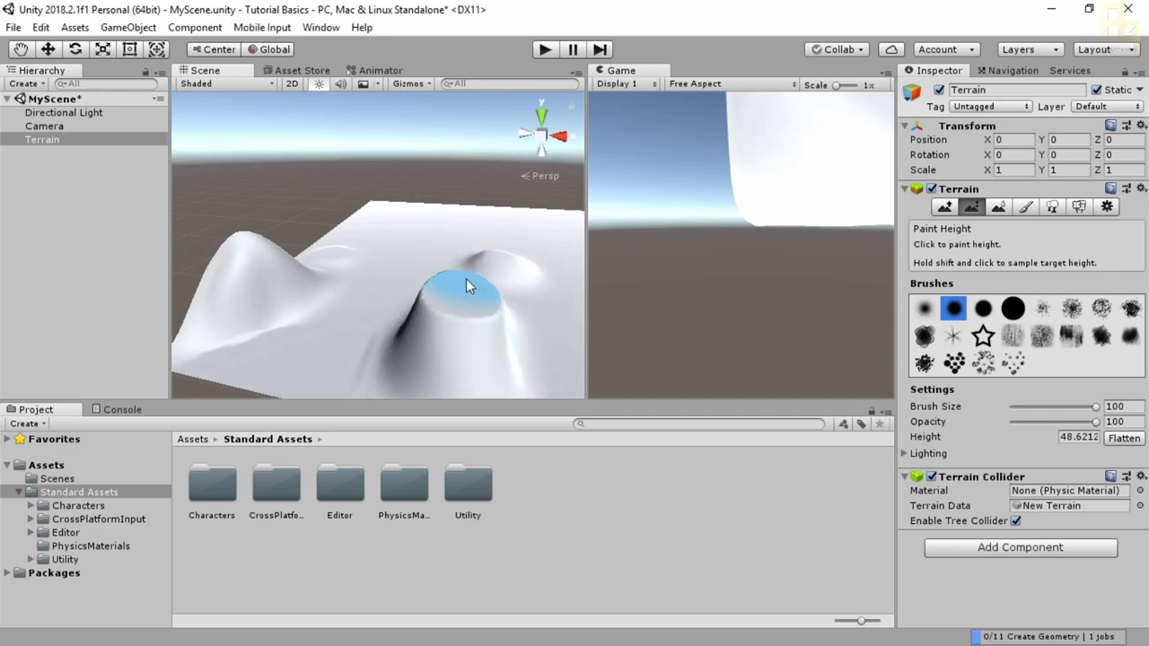
pyautogui.hotkey('ctrl', 'z')
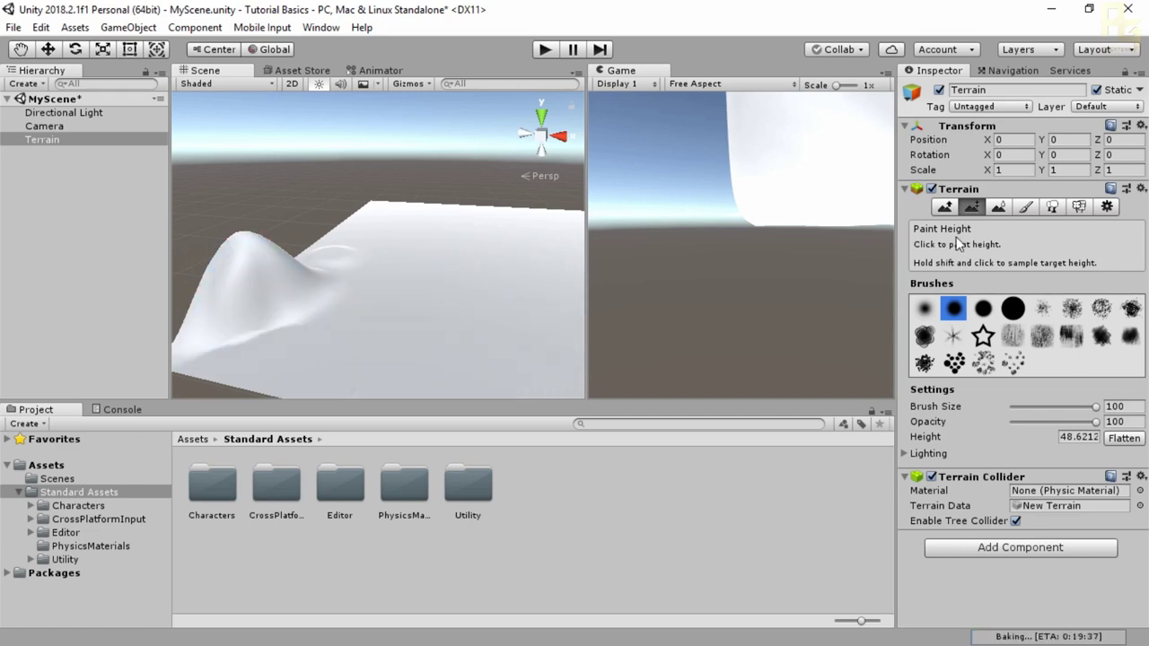
pyautogui.click(1001, 207)
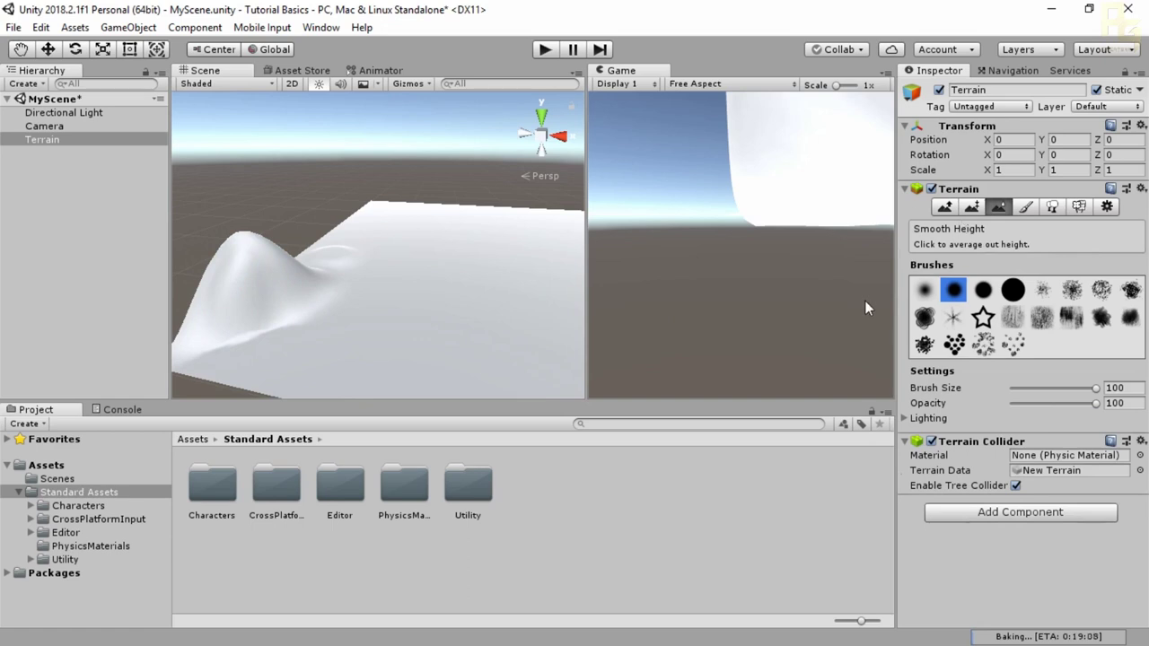
# Raise a large jagged mound beside the hill with the scattered Raise/Lower brush
pyautogui.click(944, 208)
pyautogui.click(925, 336)
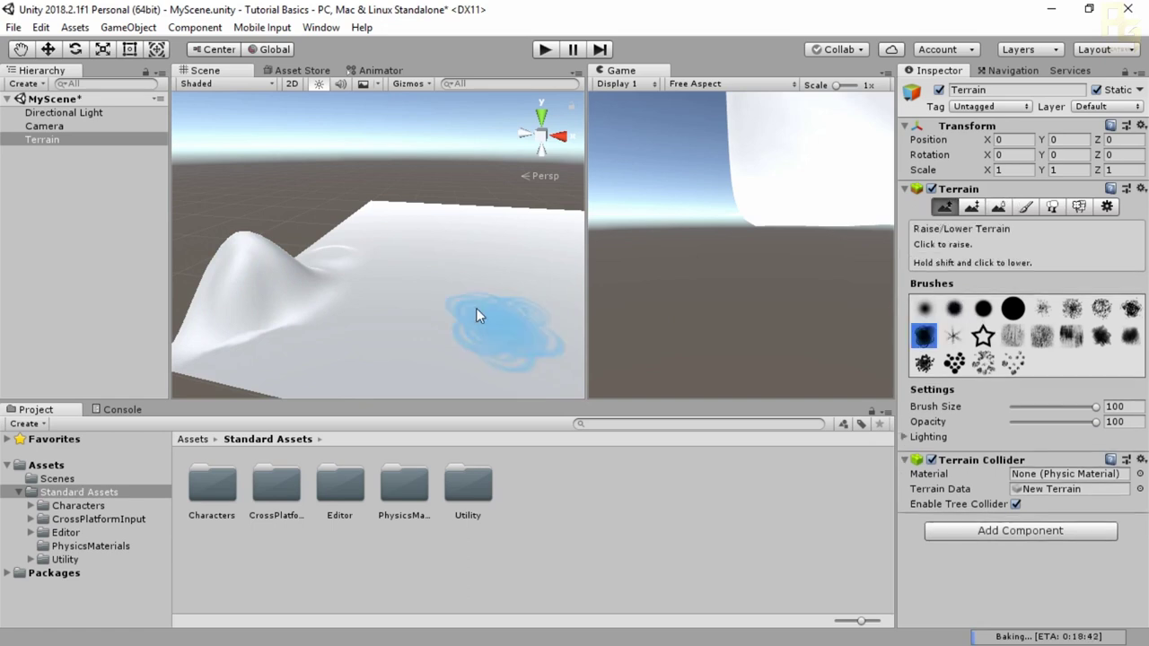
pyautogui.moveTo(454, 301)
pyautogui.mouseDown()
pyautogui.moveTo(438, 288)
pyautogui.moveTo(498, 304)
pyautogui.moveTo(518, 327)
pyautogui.moveTo(443, 257)
pyautogui.moveTo(406, 268)
pyautogui.moveTo(375, 299)
pyautogui.moveTo(393, 285)
pyautogui.mouseUp()
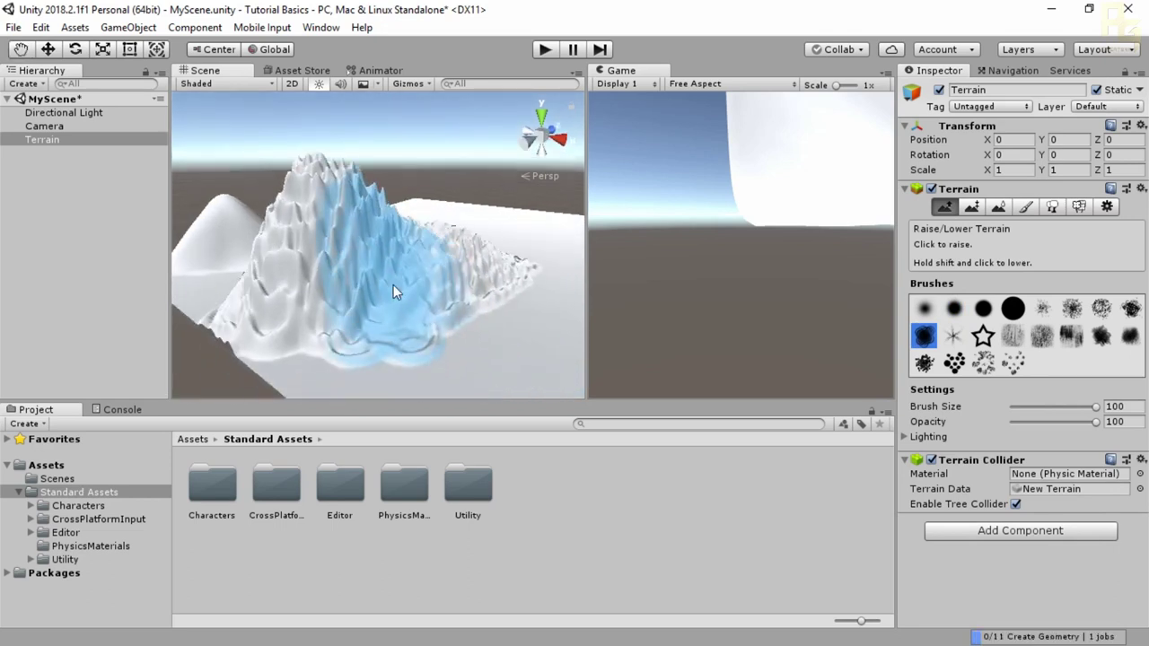
# Soften the mound's spiky peaks with Smooth Height and a soft round brush
pyautogui.click(998, 207)
pyautogui.click(925, 289)
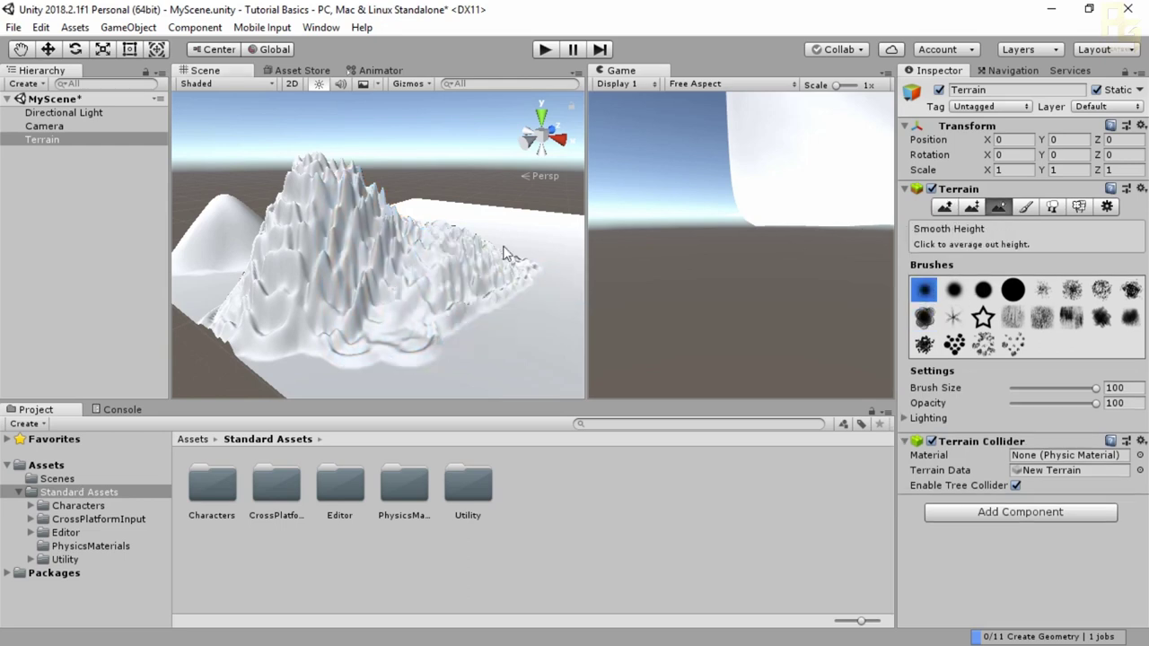
pyautogui.moveTo(328, 236)
pyautogui.mouseDown()
pyautogui.moveTo(313, 209)
pyautogui.moveTo(249, 288)
pyautogui.moveTo(321, 226)
pyautogui.moveTo(373, 245)
pyautogui.moveTo(424, 290)
pyautogui.moveTo(431, 359)
pyautogui.moveTo(468, 305)
pyautogui.moveTo(429, 329)
pyautogui.moveTo(693, 361)
pyautogui.mouseUp()
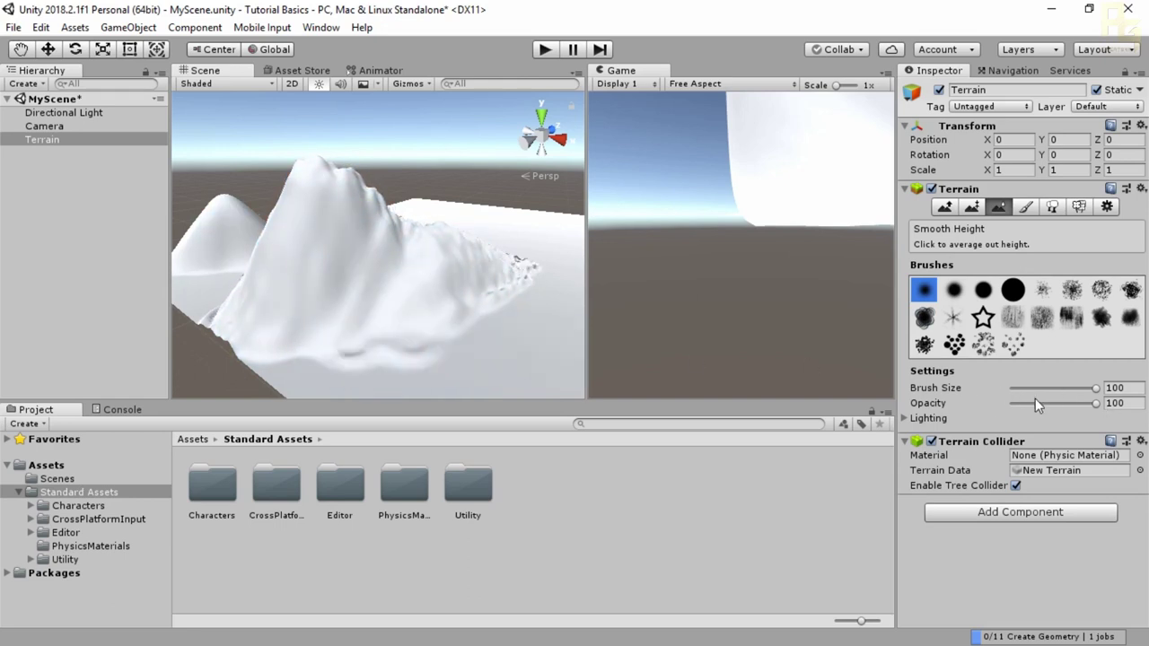
pyautogui.moveTo(467, 282)
pyautogui.keyDown('alt'); pyautogui.mouseDown()
pyautogui.moveTo(375, 287)
pyautogui.moveTo(466, 314)
pyautogui.moveTo(270, 332)
pyautogui.moveTo(302, 312)
pyautogui.moveTo(246, 313)
pyautogui.moveTo(342, 315)
pyautogui.moveTo(251, 278)
pyautogui.moveTo(240, 256)
pyautogui.moveTo(305, 349)
pyautogui.moveTo(332, 319)
pyautogui.moveTo(324, 307)
pyautogui.moveTo(215, 337)
pyautogui.moveTo(336, 259)
pyautogui.moveTo(494, 351)
pyautogui.moveTo(243, 259)
pyautogui.moveTo(352, 336)
pyautogui.moveTo(285, 257)
pyautogui.moveTo(263, 255)
pyautogui.moveTo(318, 266)
pyautogui.moveTo(391, 231)
pyautogui.moveTo(382, 238)
pyautogui.moveTo(403, 238)
pyautogui.moveTo(282, 251)
pyautogui.moveTo(226, 272)
pyautogui.moveTo(485, 308)
pyautogui.moveTo(445, 275)
pyautogui.moveTo(296, 282)
pyautogui.moveTo(438, 257)
pyautogui.moveTo(356, 230)
pyautogui.moveTo(345, 308)
pyautogui.moveTo(346, 276)
pyautogui.moveTo(434, 325)
pyautogui.moveTo(518, 312)
pyautogui.moveTo(452, 269)
pyautogui.moveTo(304, 295)
pyautogui.mouseUp(); pyautogui.keyUp('alt')
pyautogui.keyDown('alt'); pyautogui.moveTo(386, 277); pyautogui.dragTo(441, 275); pyautogui.keyUp('alt')
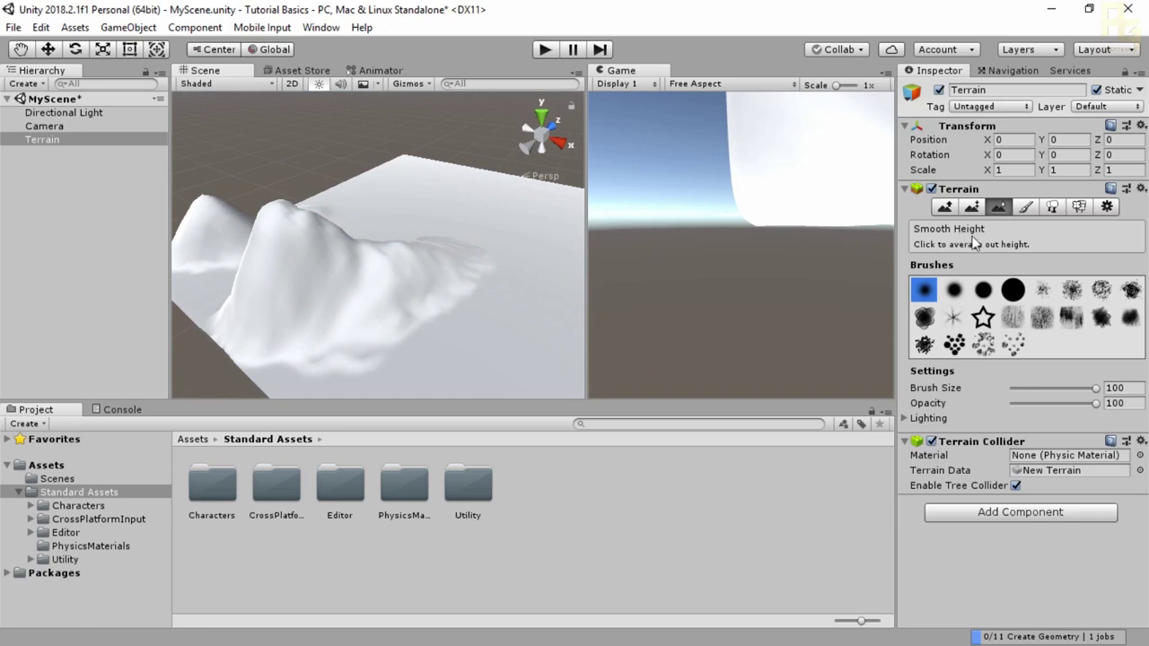
pyautogui.click(1044, 321)
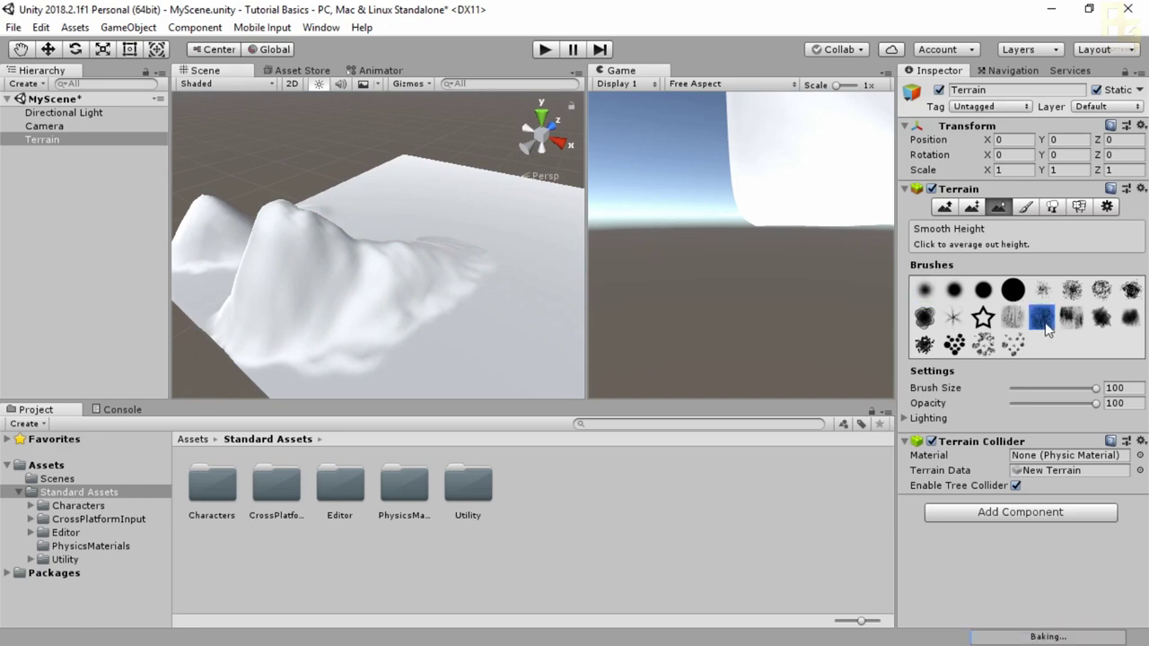
pyautogui.click(1012, 318)
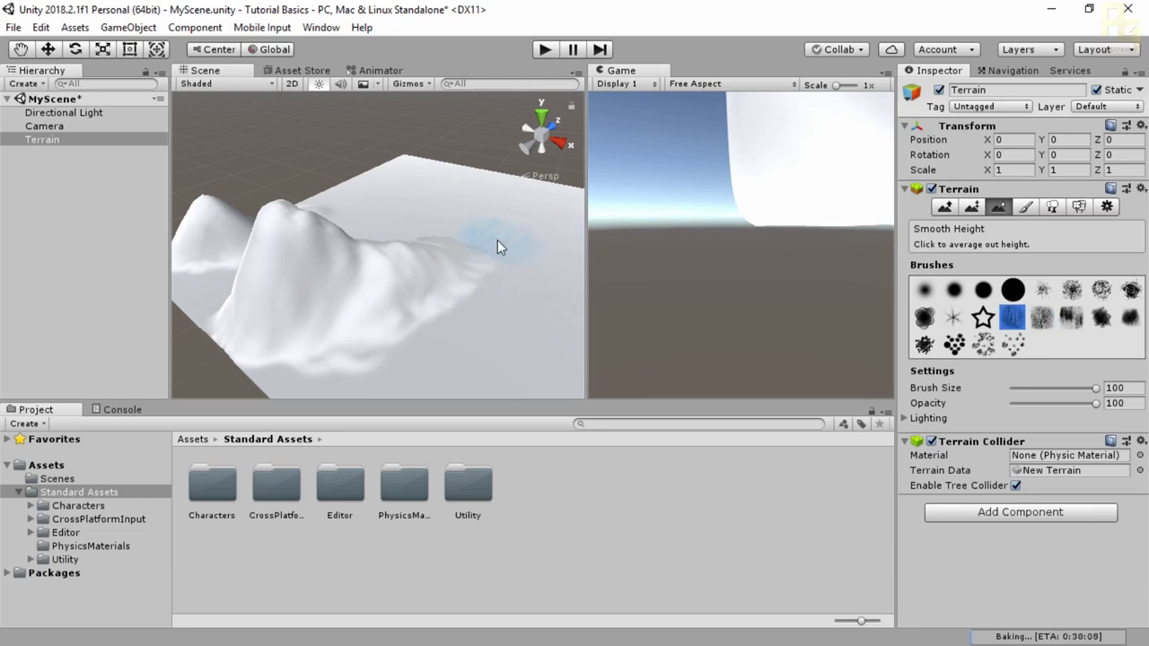
# Switch the terrain to Paint Texture with a soft round brush, then cancel adding a texture
pyautogui.click(1024, 207)
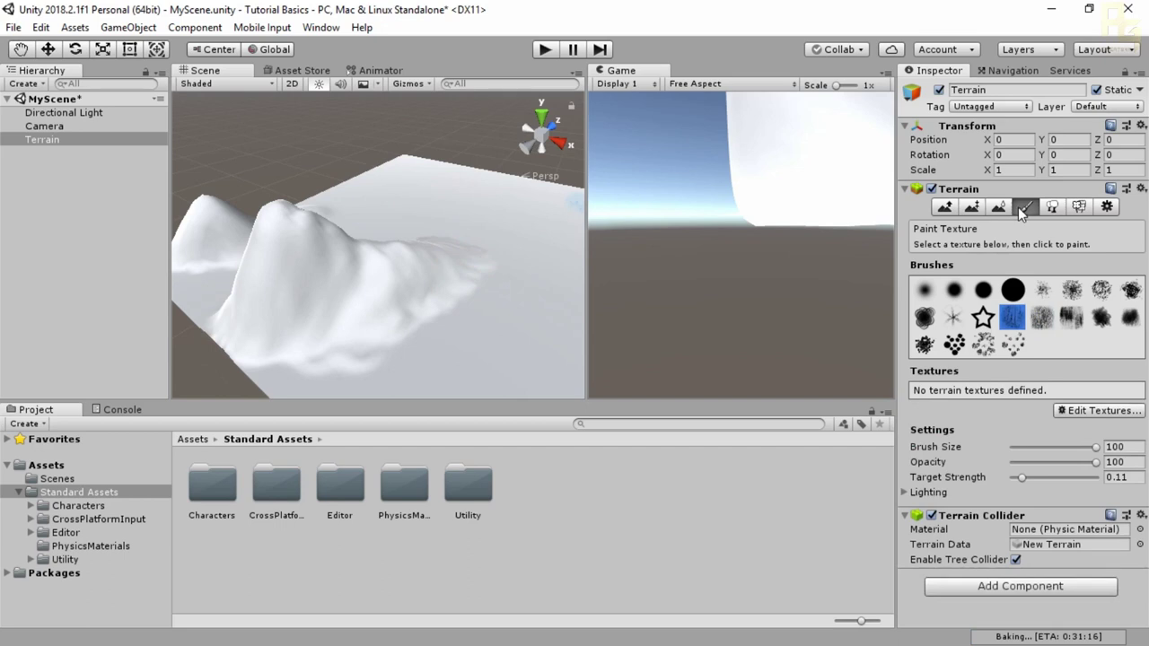
pyautogui.click(925, 293)
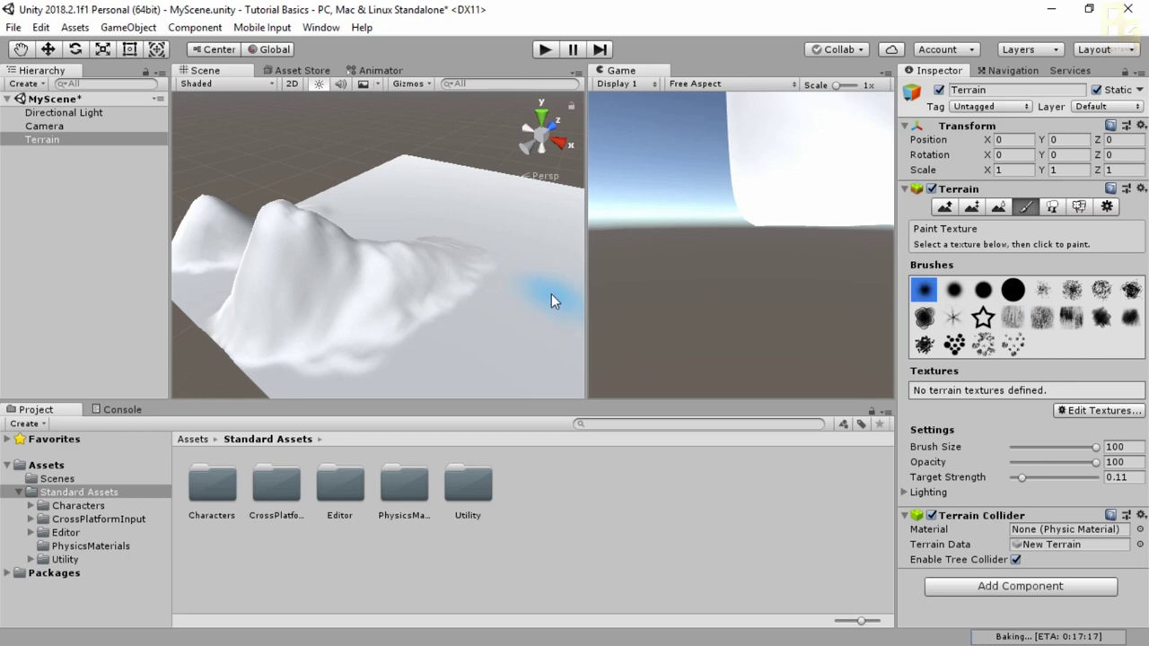
pyautogui.click(1113, 411)
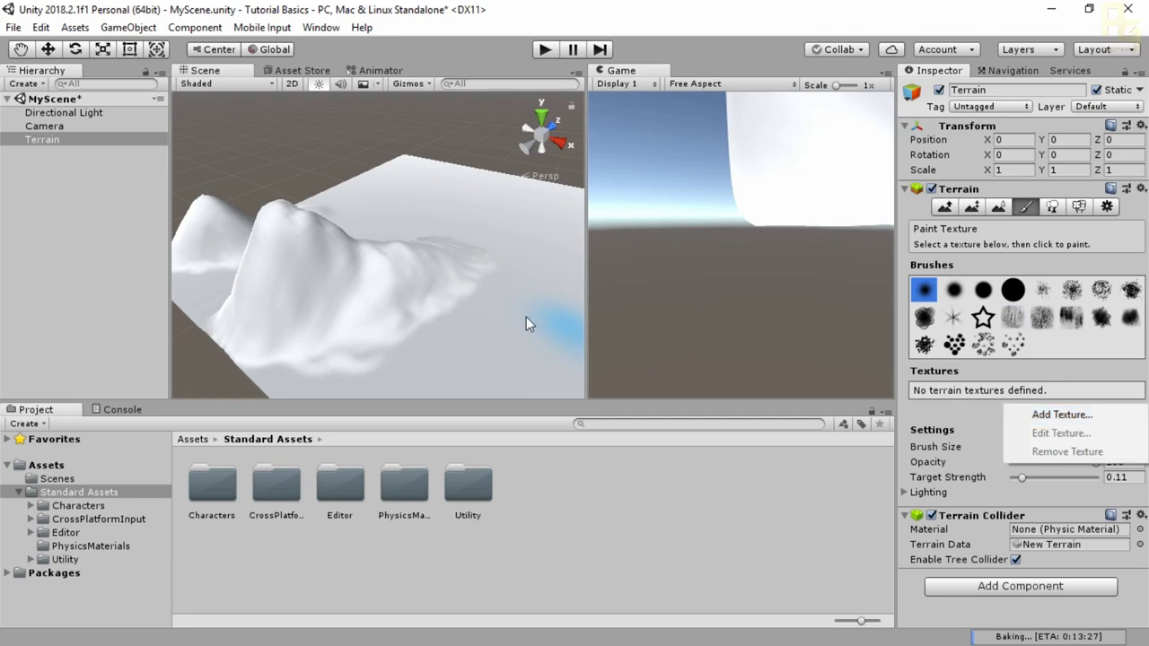
pyautogui.click(1039, 418)
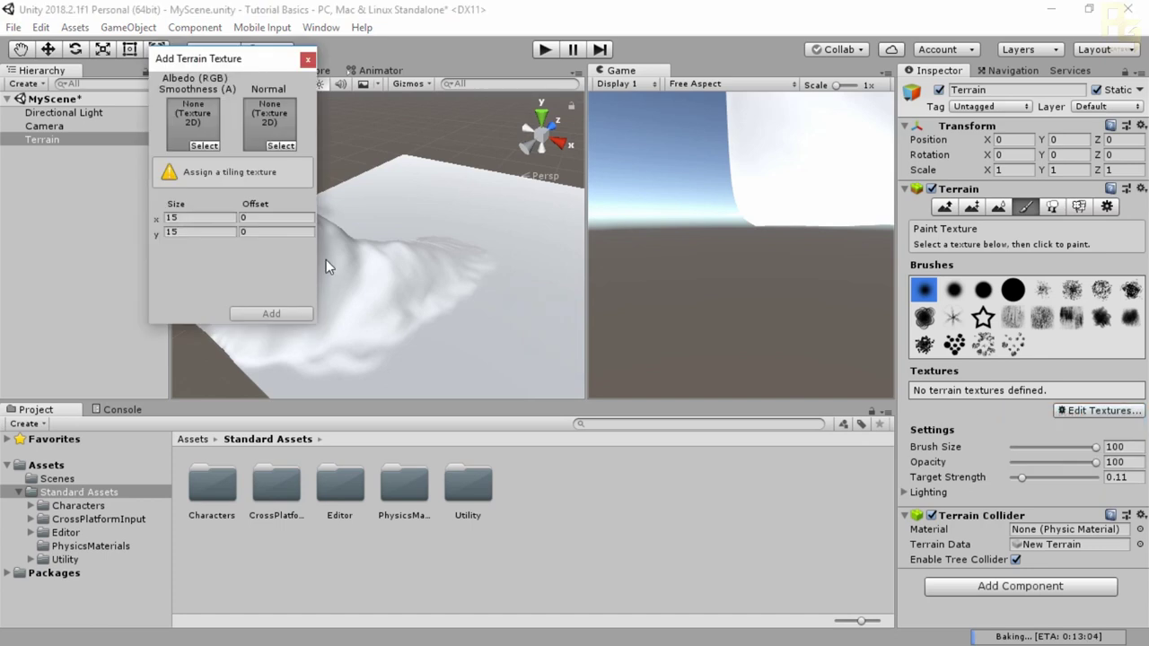
pyautogui.click(204, 146)
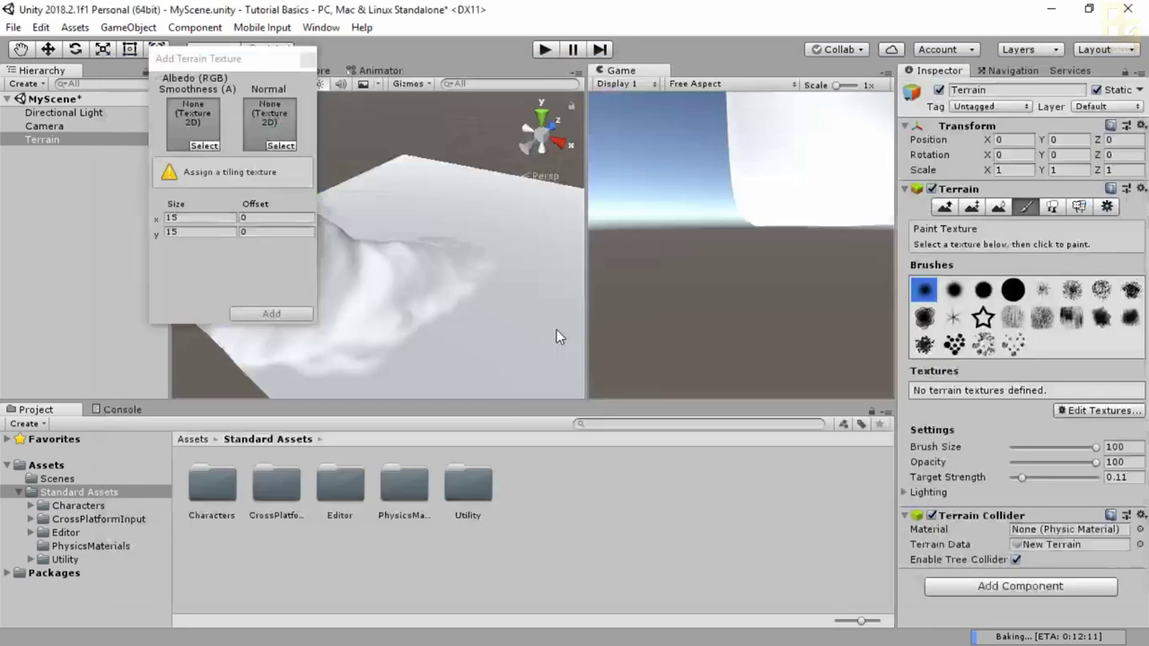
pyautogui.click(1132, 68)
pyautogui.click(307, 58)
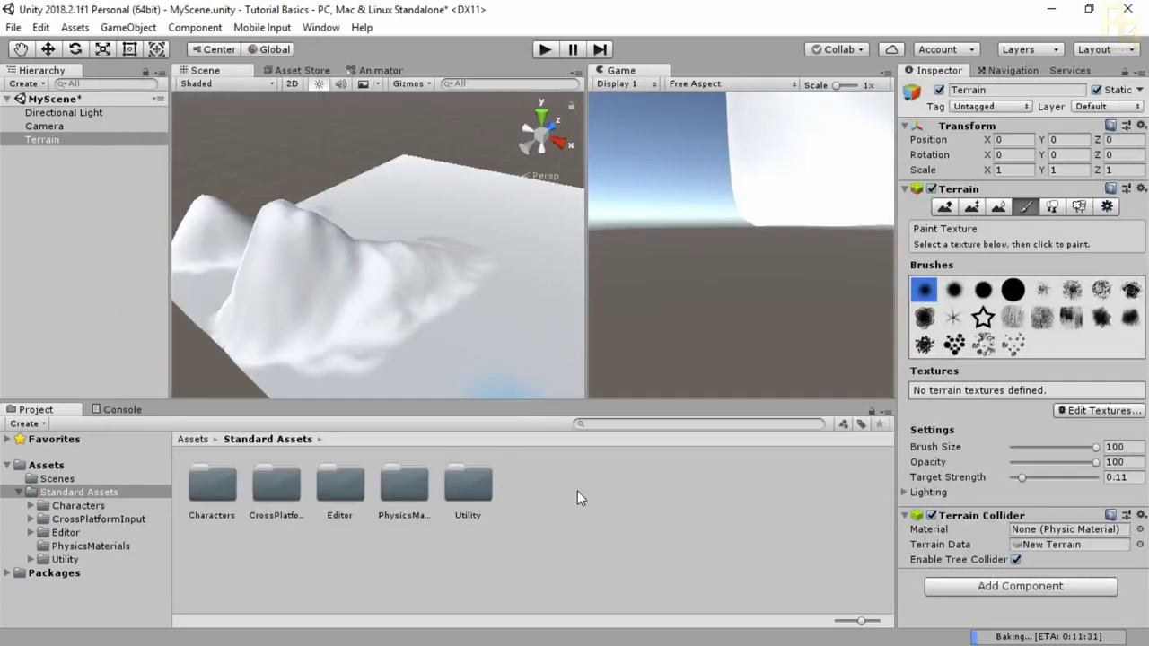
# From the Assets folder's context menu, import the Environment standard asset package
pyautogui.rightClick(576, 491)
pyautogui.click(198, 439)
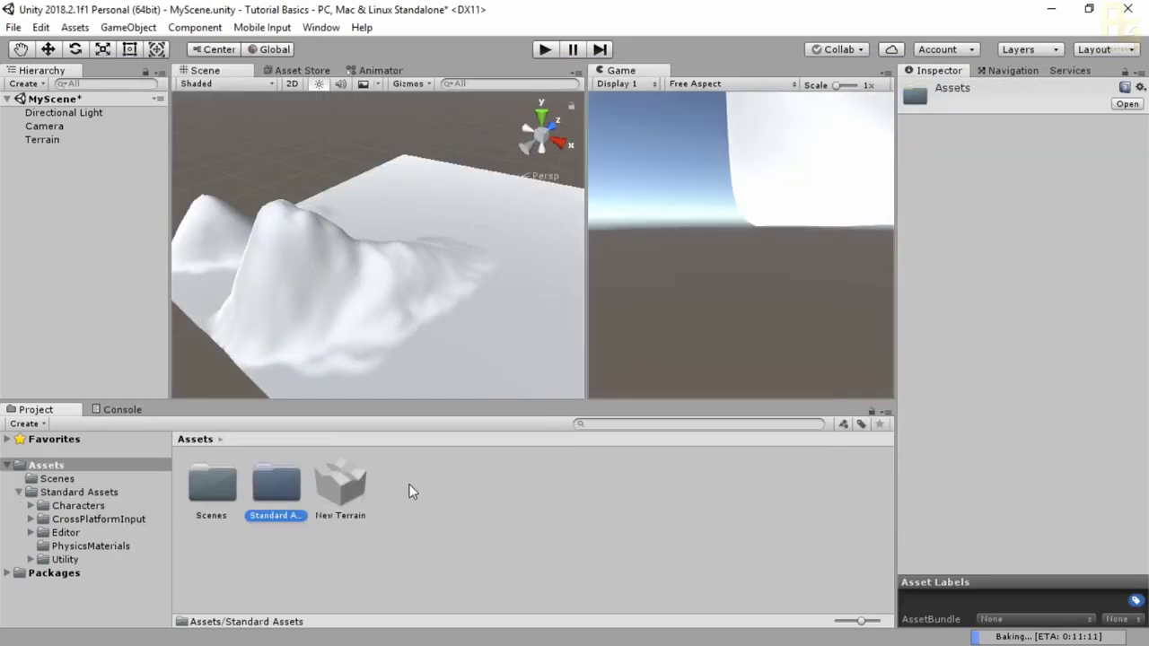
pyautogui.rightClick(408, 483)
pyautogui.moveTo(543, 258)
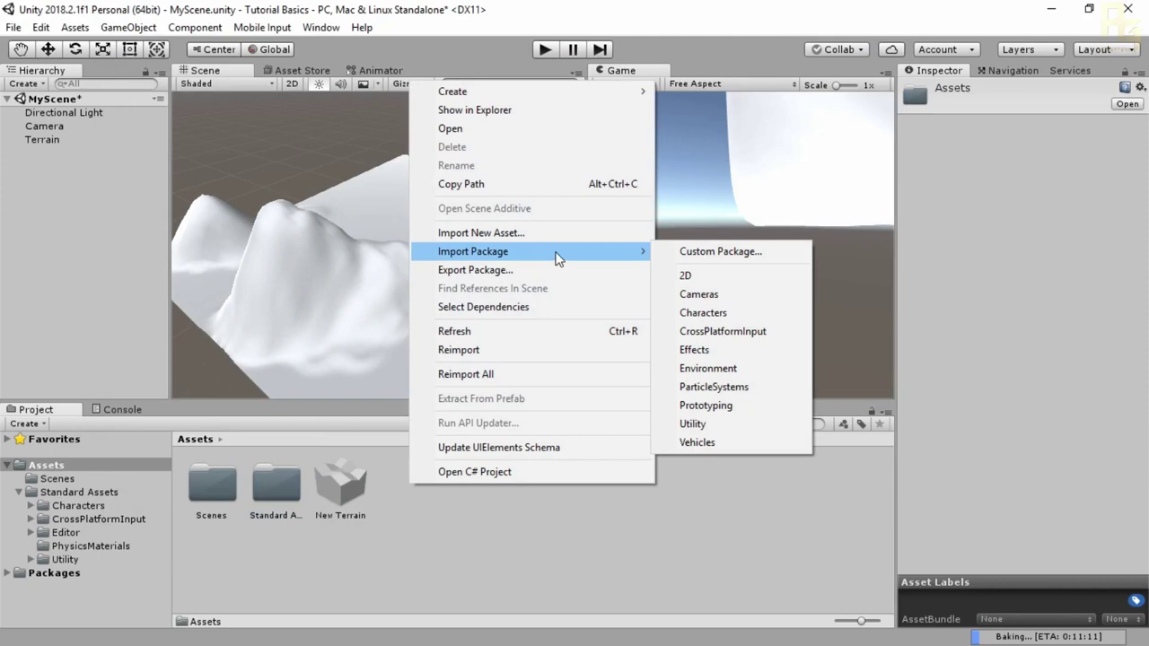
pyautogui.click(711, 369)
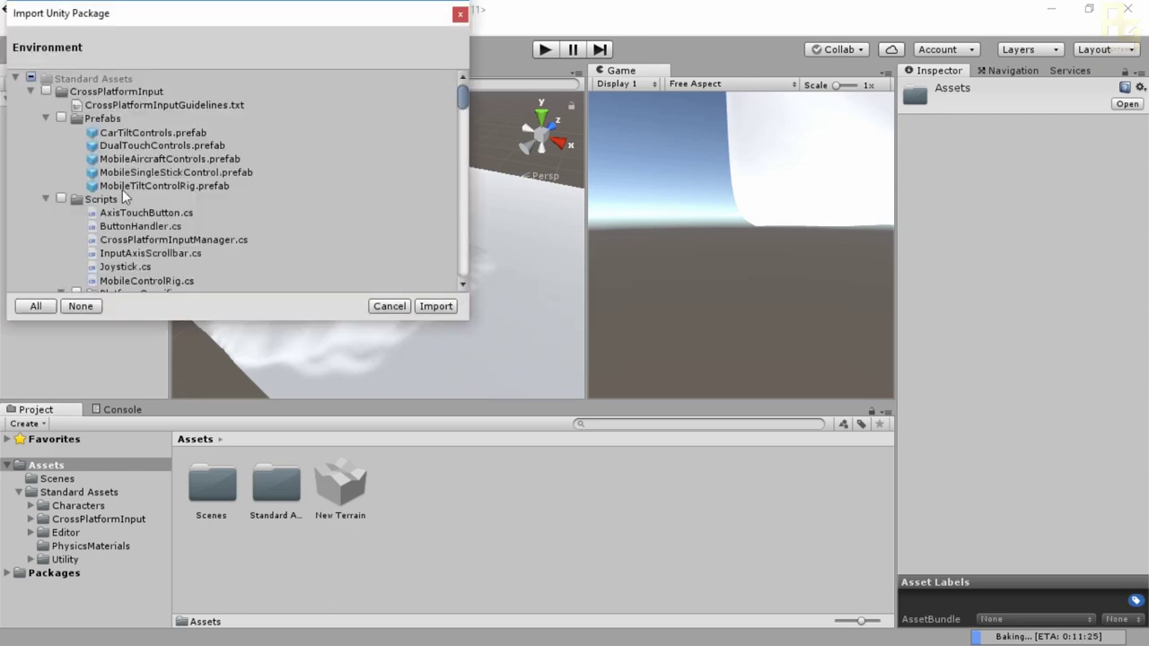
# Review the whole Environment package file list and import all of its files
pyautogui.scroll(-8, 205, 229)
pyautogui.scroll(-12, 198, 220)
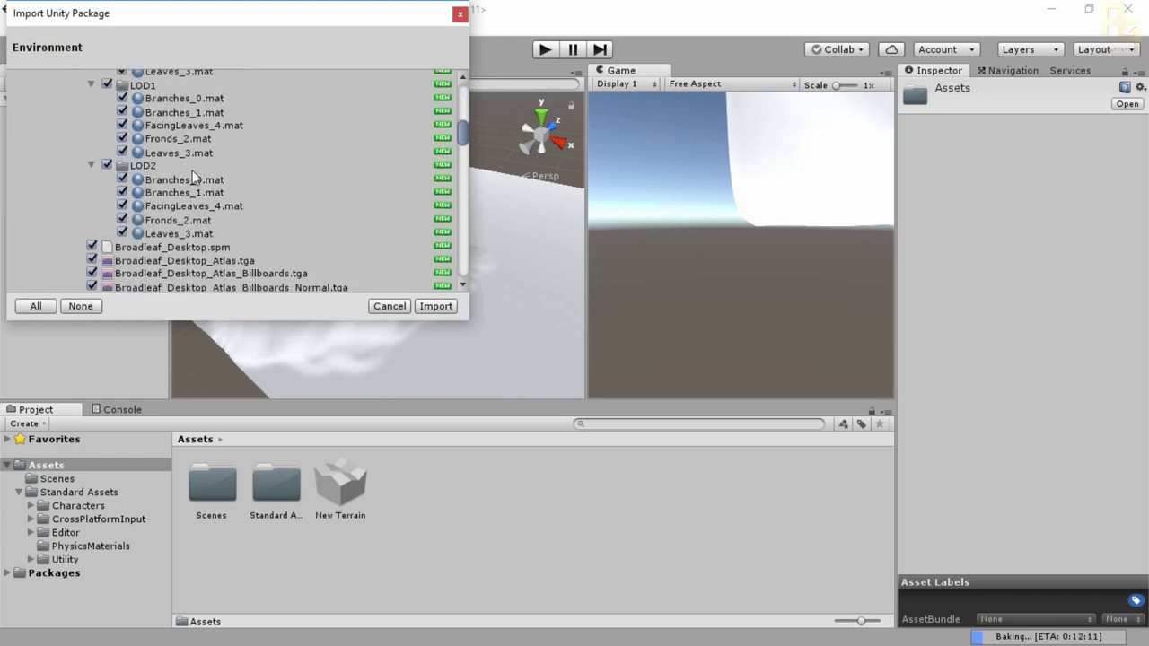
pyautogui.scroll(-9, 189, 183)
pyautogui.scroll(-12, 189, 184)
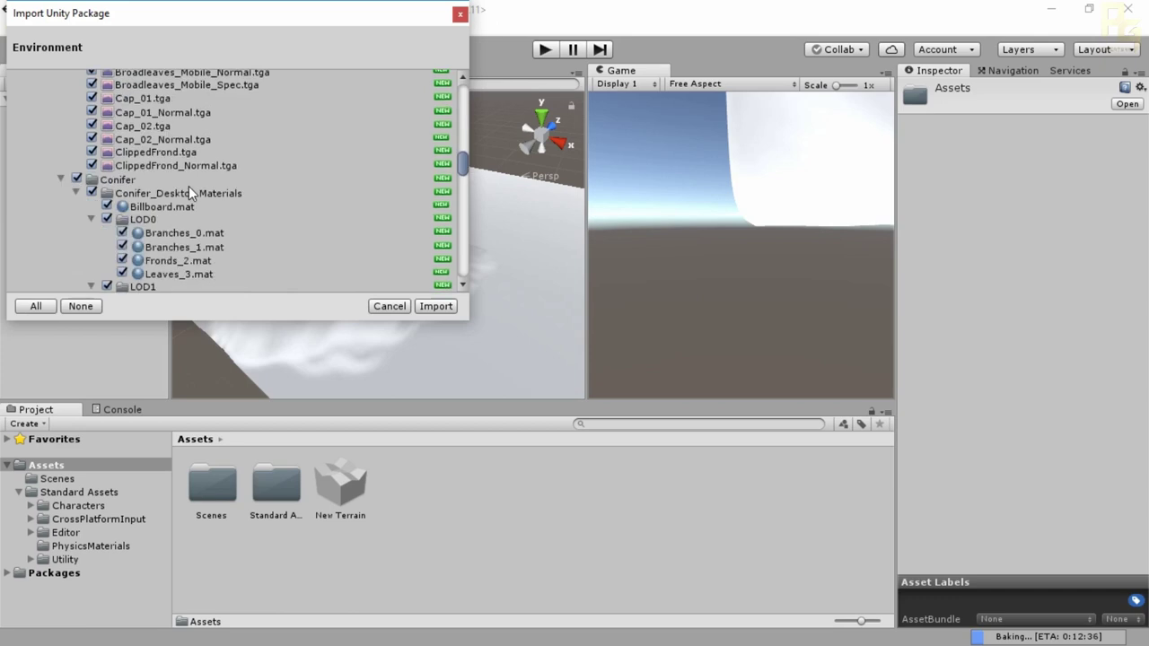
pyautogui.scroll(-3, 187, 193)
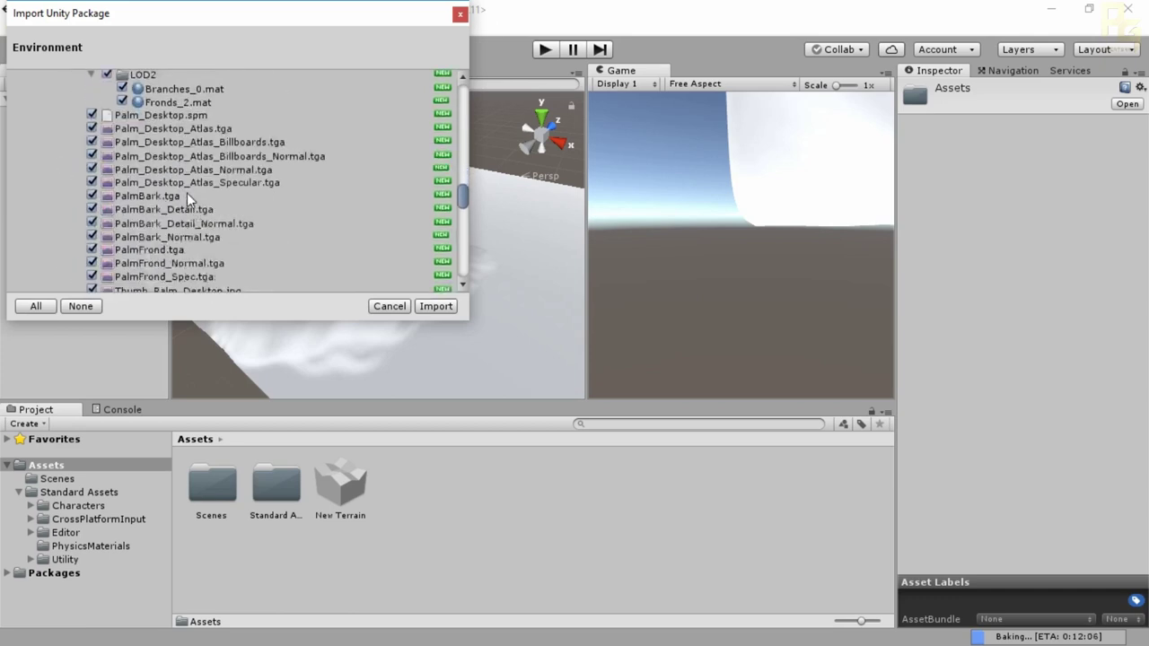
pyautogui.scroll(-10, 193, 206)
pyautogui.scroll(-4, 199, 221)
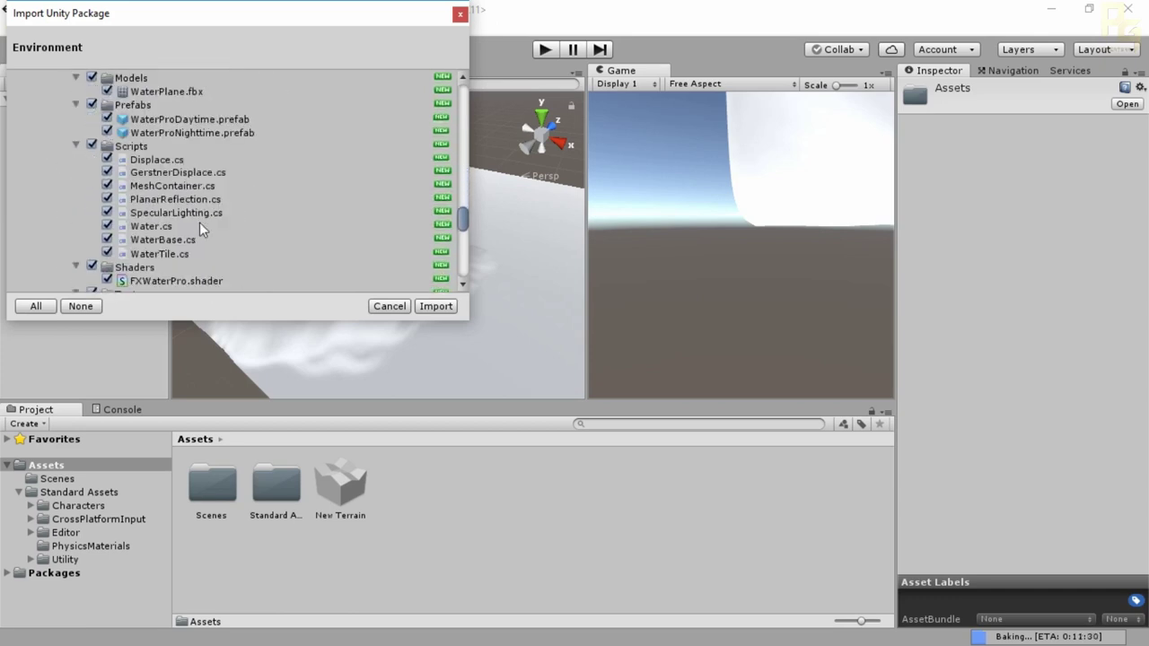
pyautogui.scroll(-12, 199, 223)
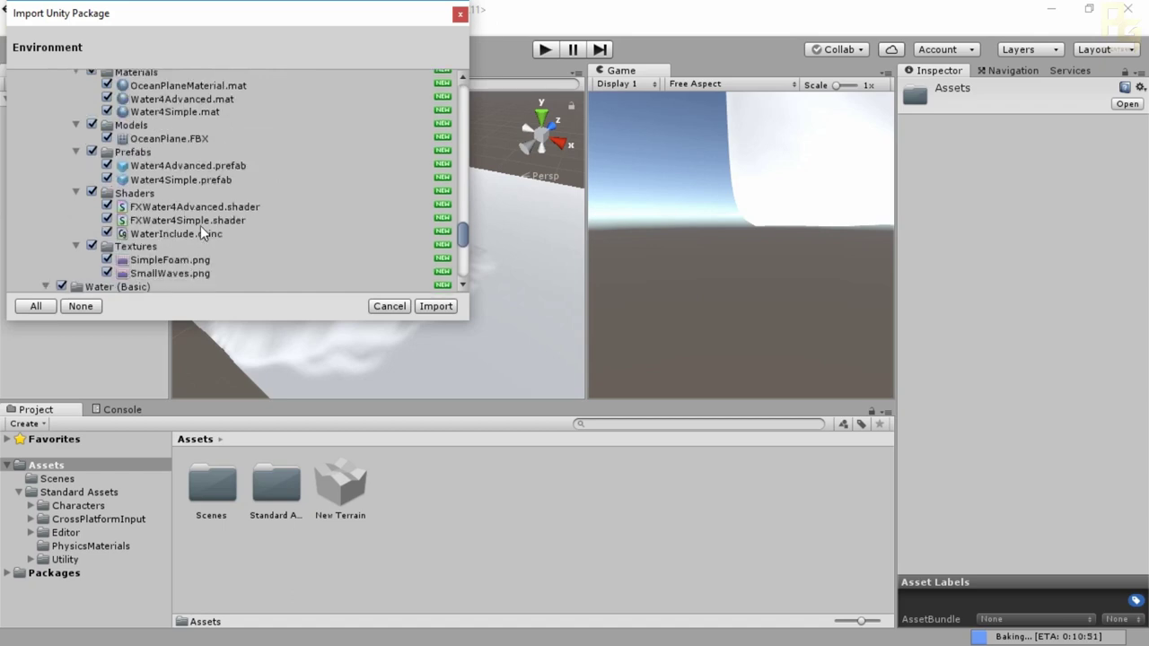
pyautogui.scroll(-12, 200, 226)
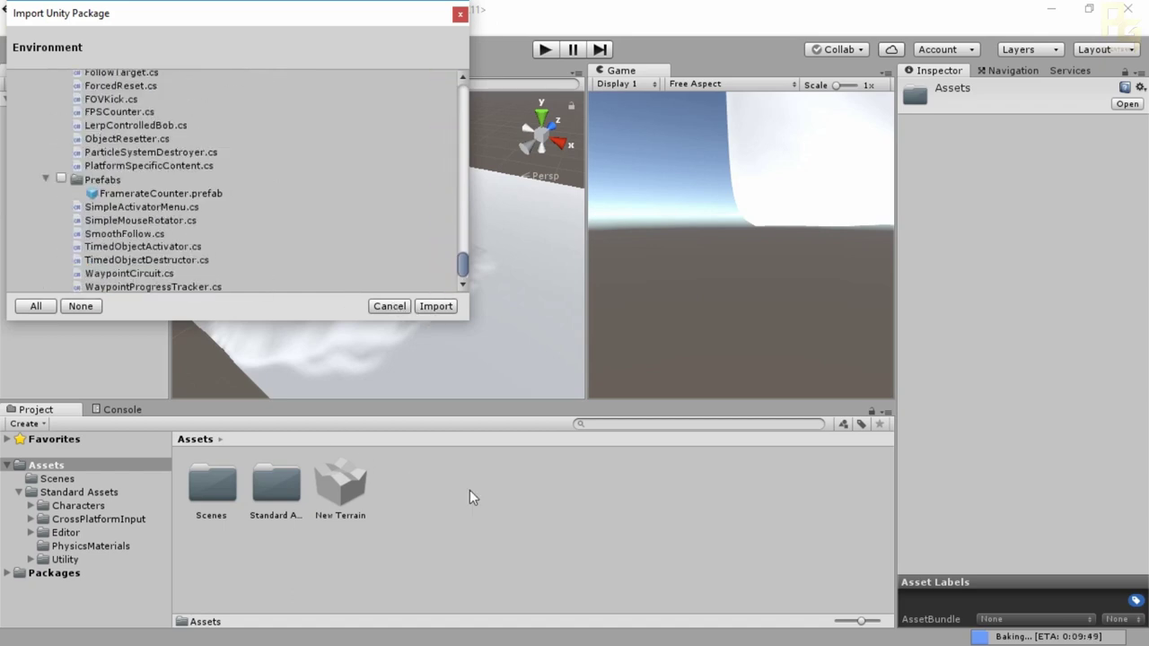
pyautogui.click(428, 306)
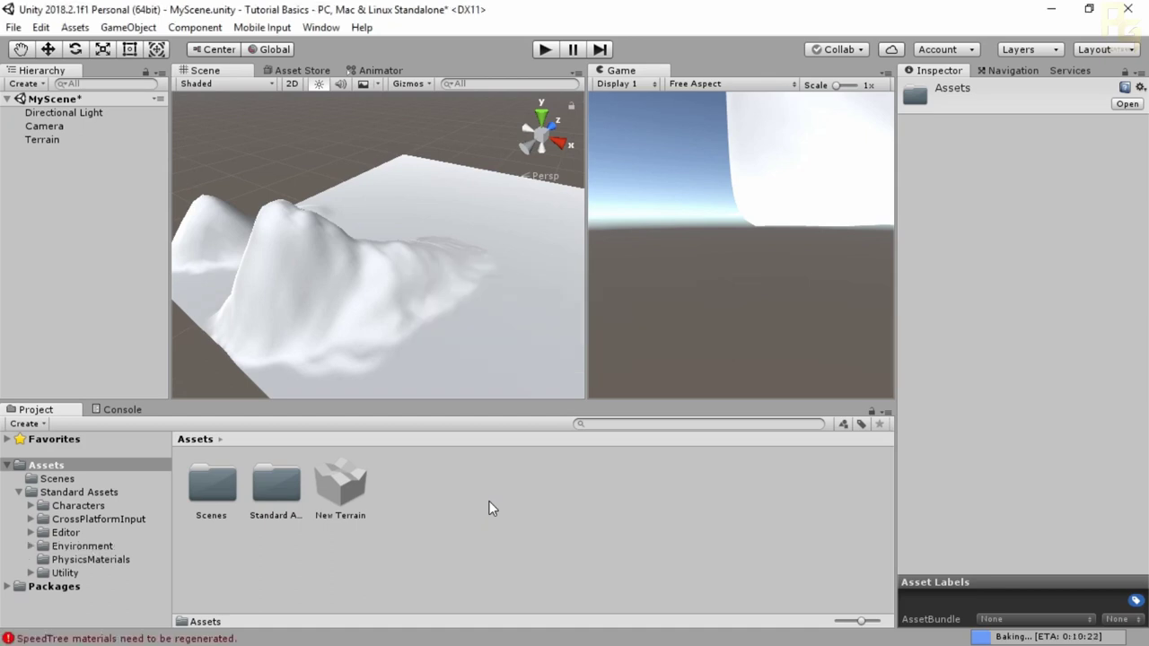
# After the Environment import finishes, bring up the Assets folder's context menu again
pyautogui.rightClick(462, 501)
pyautogui.moveTo(566, 270)
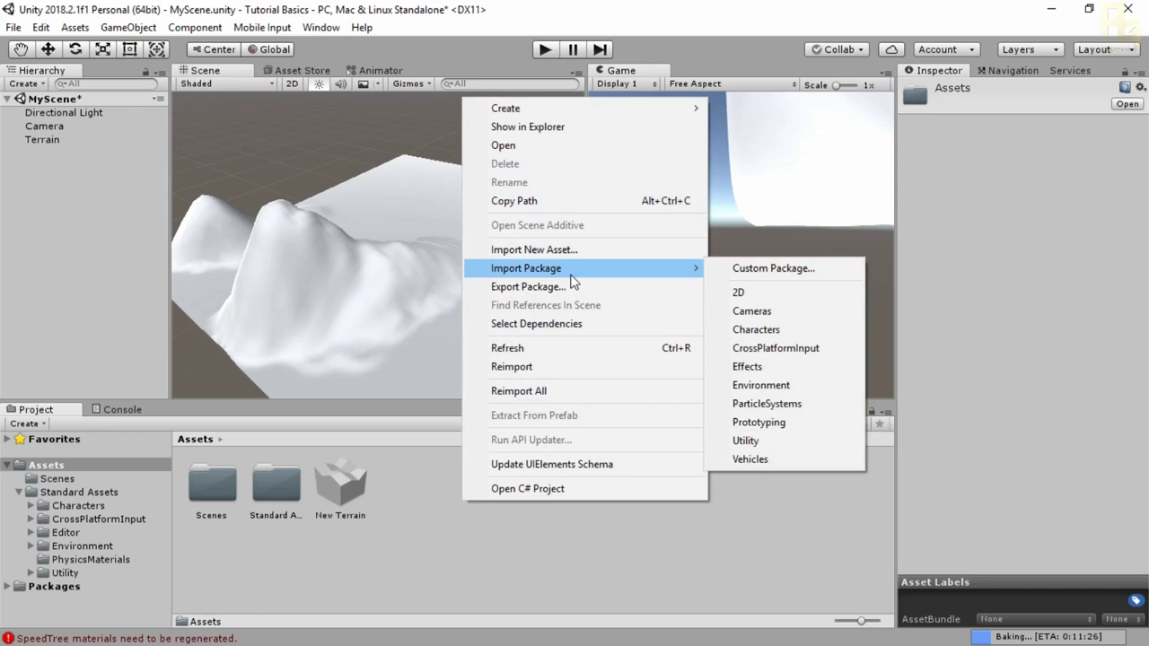
# On the selected terrain, start a new terrain texture using GrassHillAlbedo as its albedo
pyautogui.click(275, 485)
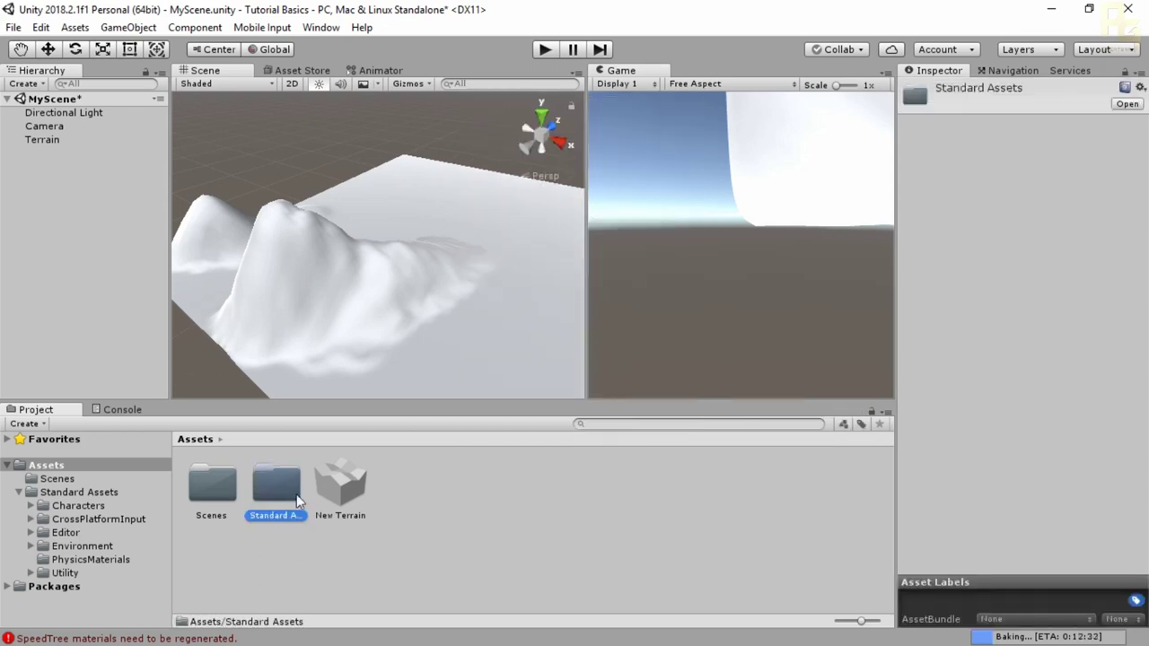
pyautogui.click(377, 300)
pyautogui.click(1096, 410)
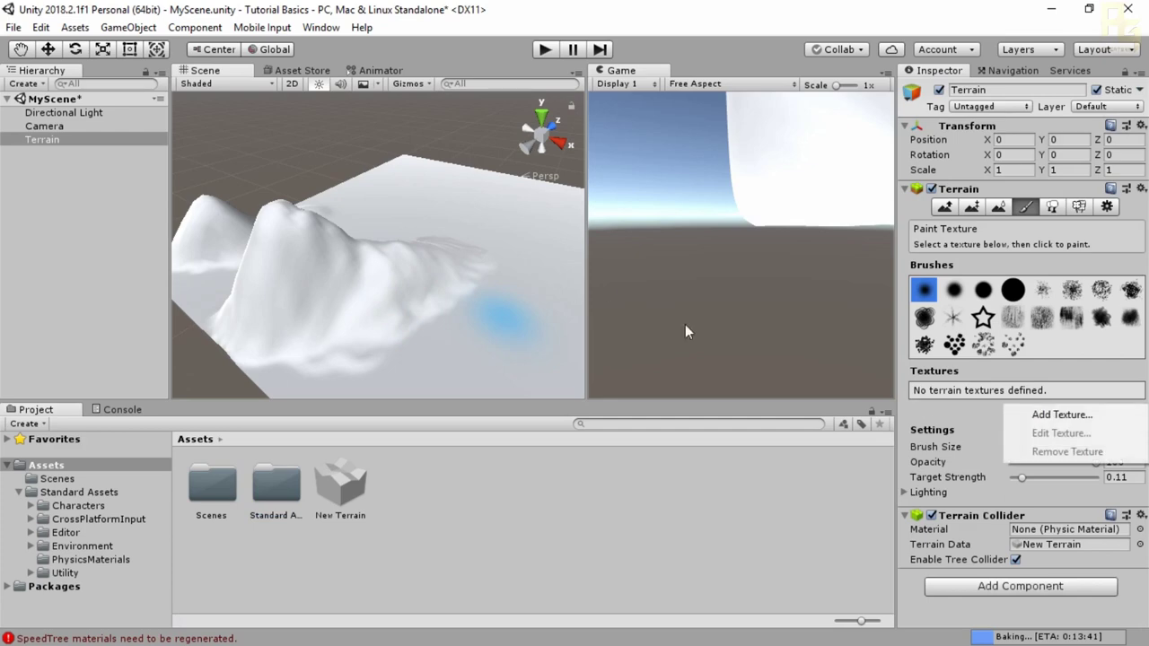
pyautogui.click(1068, 415)
pyautogui.click(203, 145)
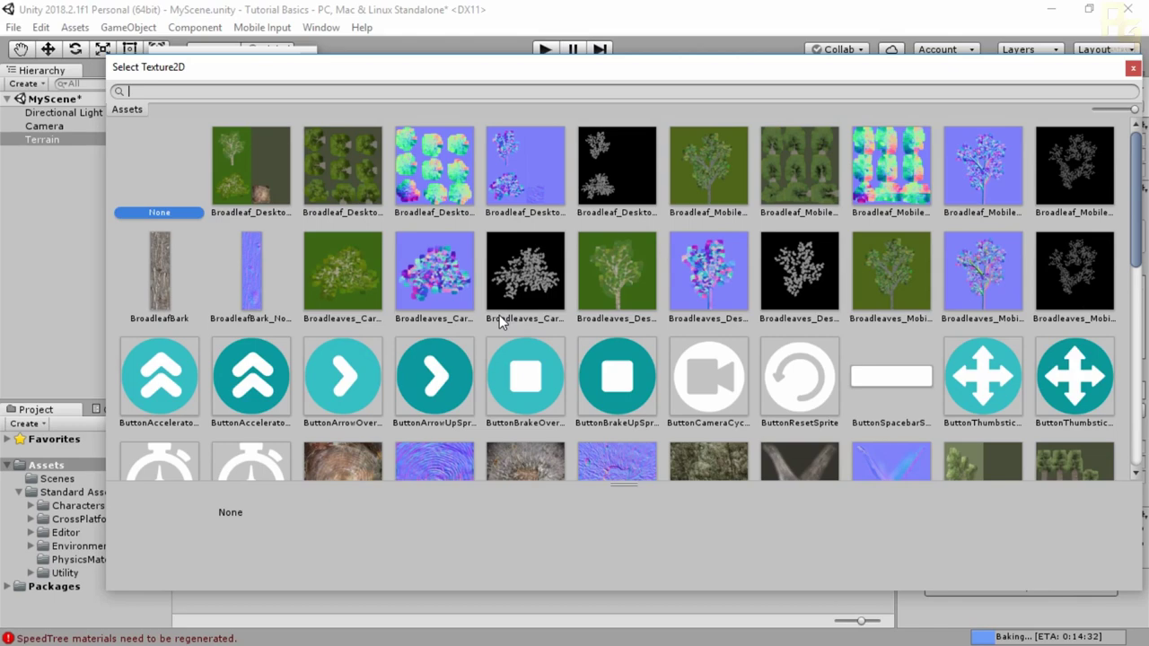
pyautogui.scroll(-2, 499, 315)
pyautogui.scroll(-1, 569, 358)
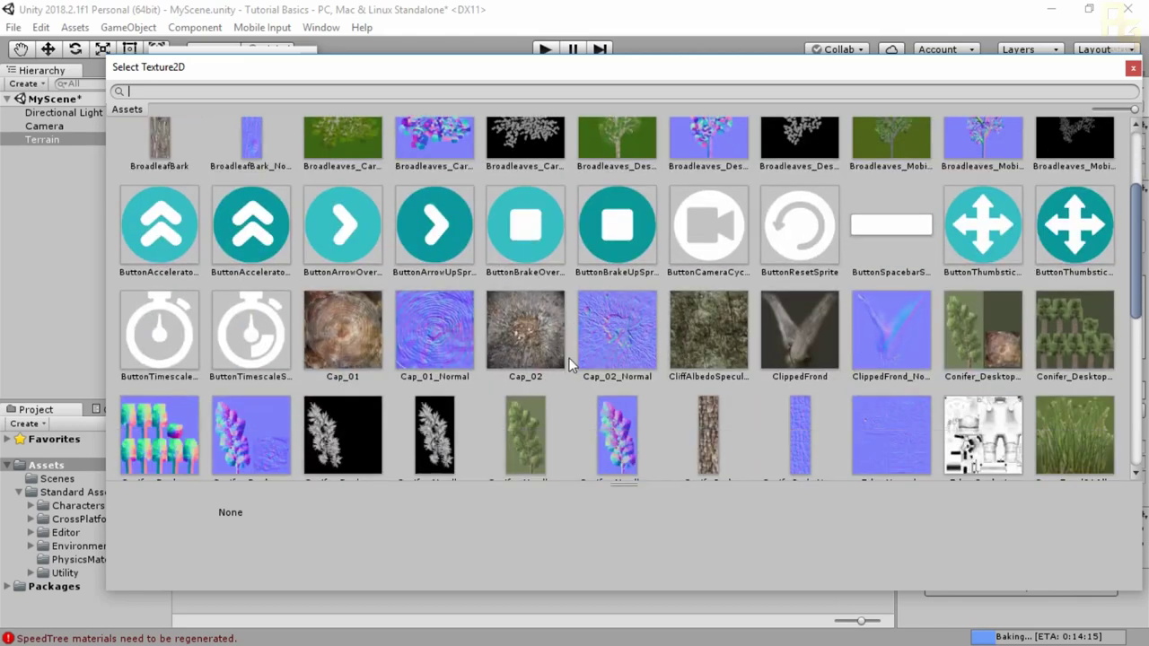
pyautogui.scroll(-4, 569, 365)
pyautogui.click(270, 359)
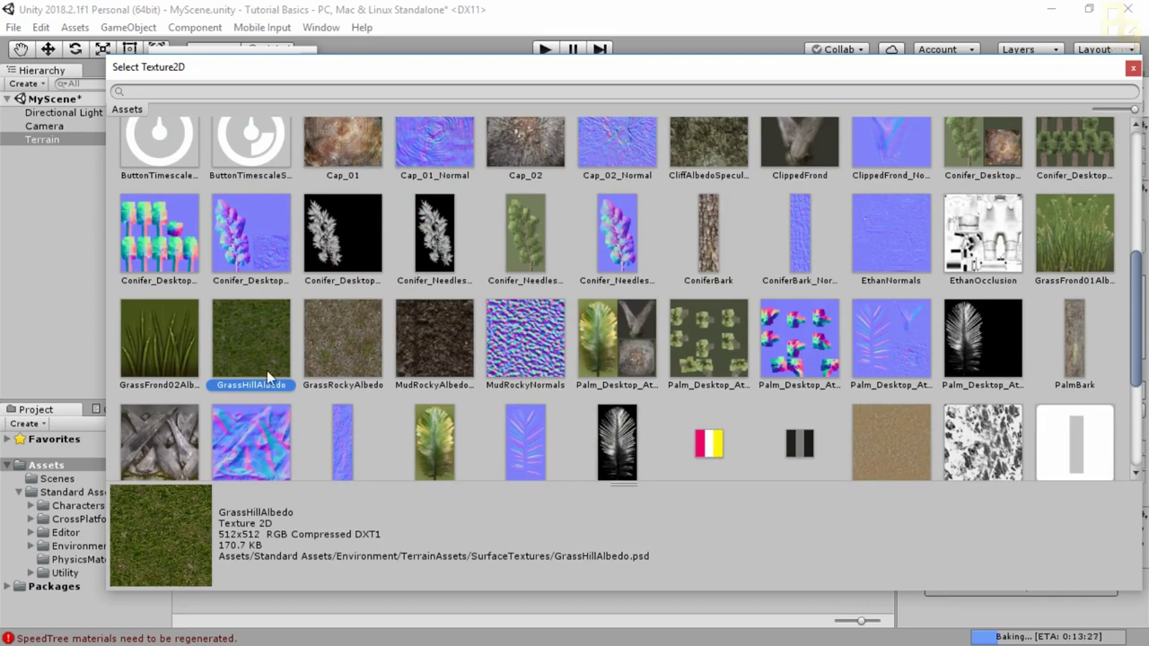
pyautogui.click(1133, 69)
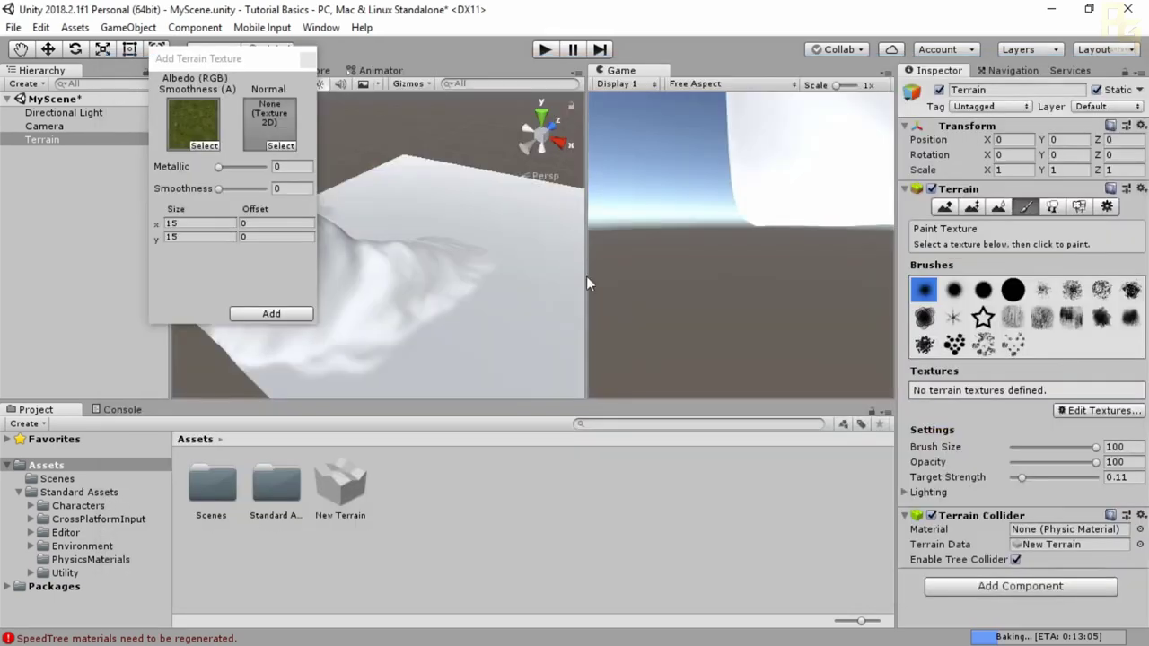
# Set the grass texture's tiling size to 5 by 5 and add it to the terrain
pyautogui.click(190, 222)
pyautogui.click(176, 237)
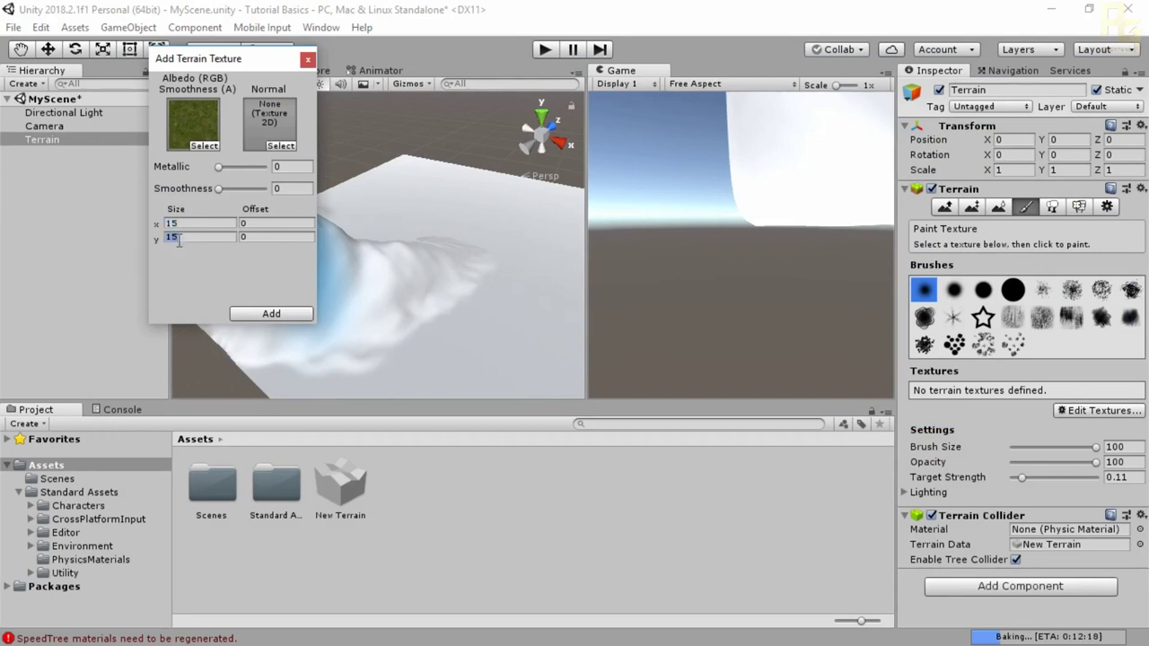
pyautogui.click(181, 228)
pyautogui.doubleClick(182, 225)
pyautogui.write('5')
pyautogui.press('Tab')
pyautogui.write('5')
pyautogui.press('Tab')
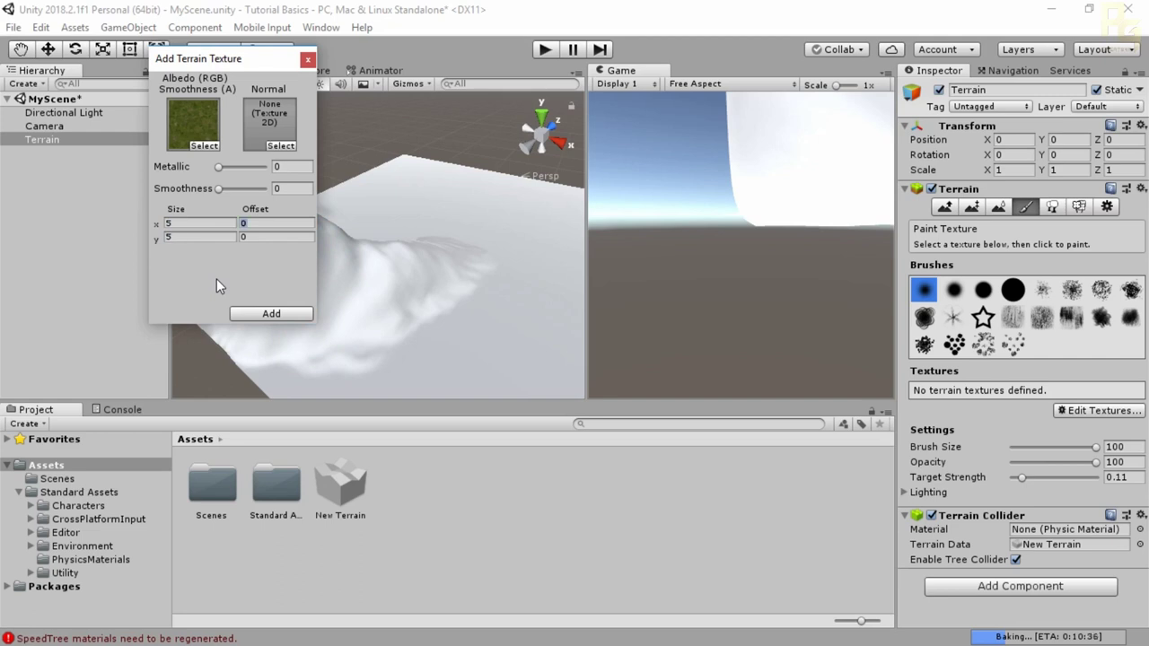
pyautogui.click(267, 313)
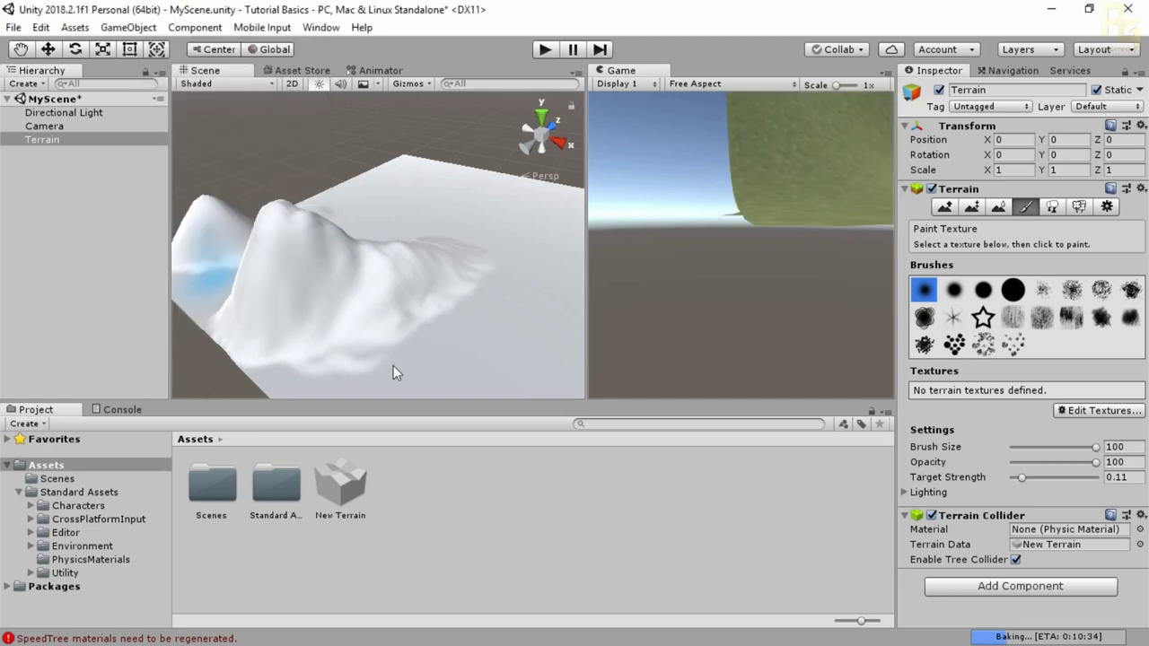
# Frame the Terrain, zoom in and orbit around the grass-covered landscape with the Move tool
pyautogui.doubleClick(54, 140)
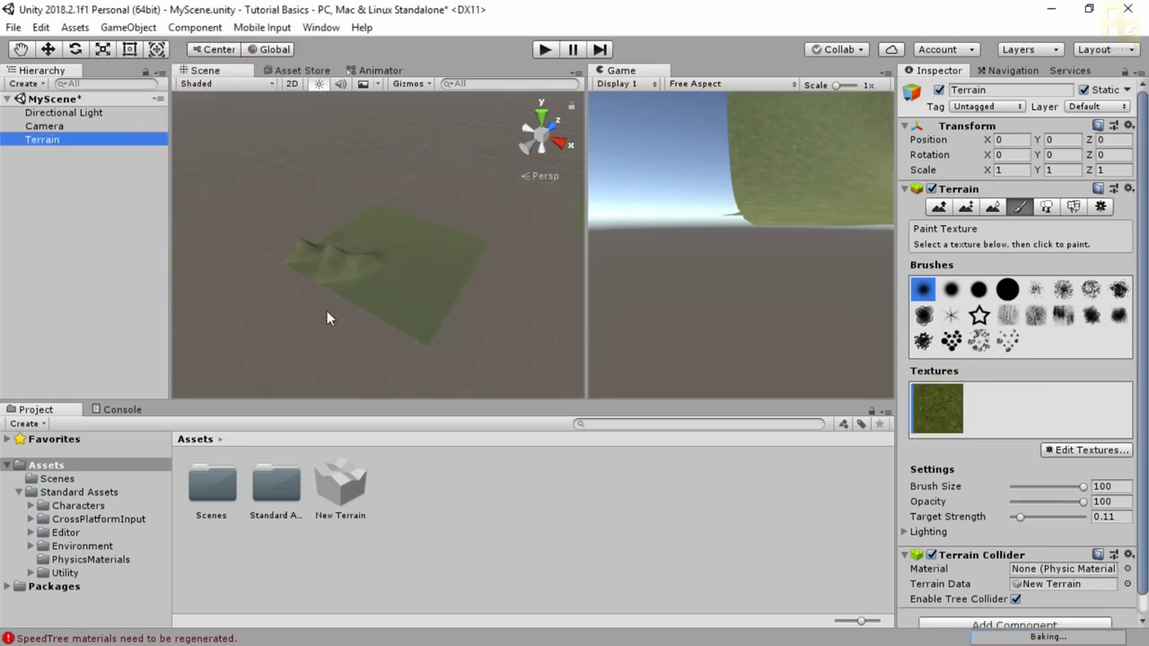
pyautogui.scroll(5, 392, 282)
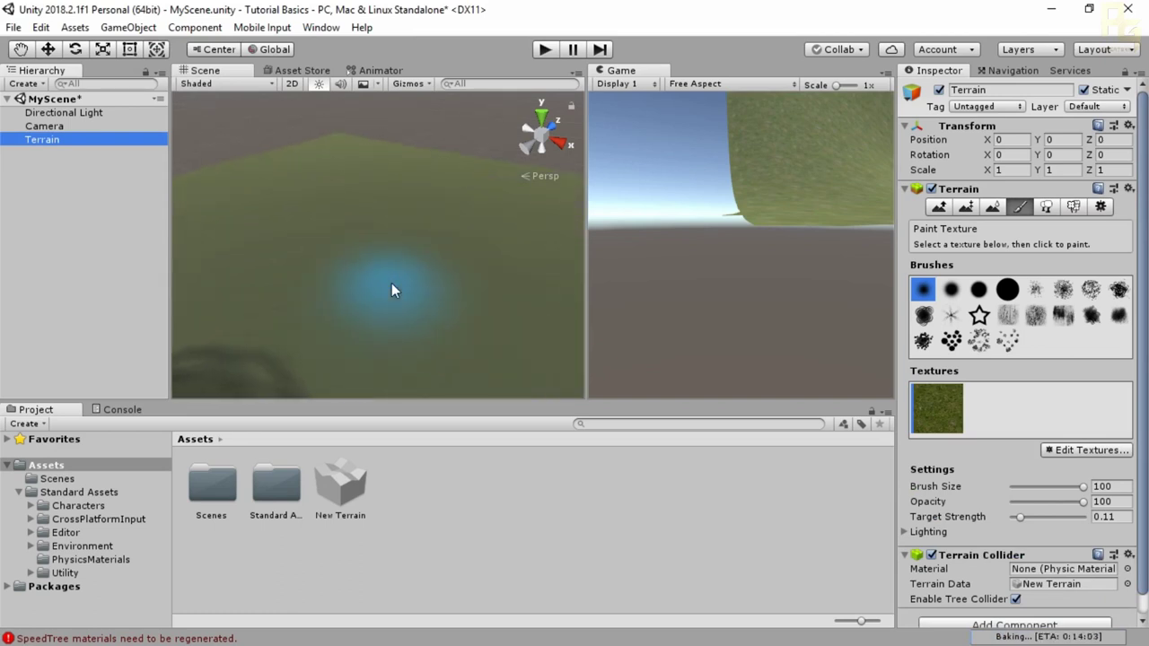
pyautogui.click(47, 49)
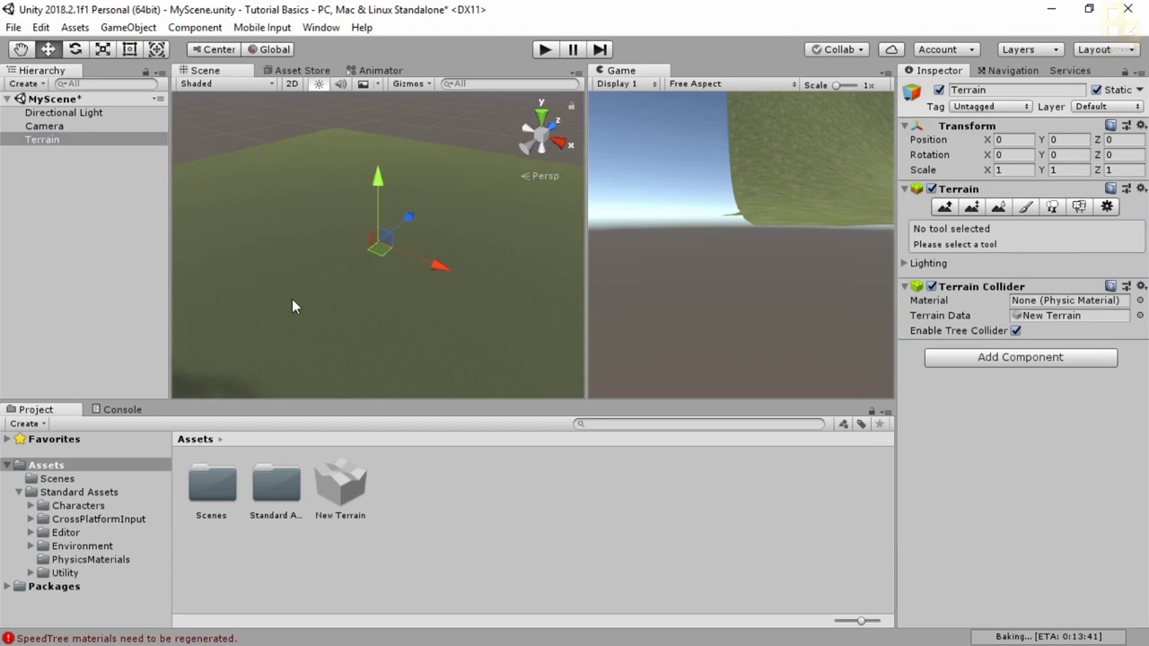
pyautogui.keyDown('alt'); pyautogui.moveTo(291, 299); pyautogui.dragTo(328, 261); pyautogui.keyUp('alt')
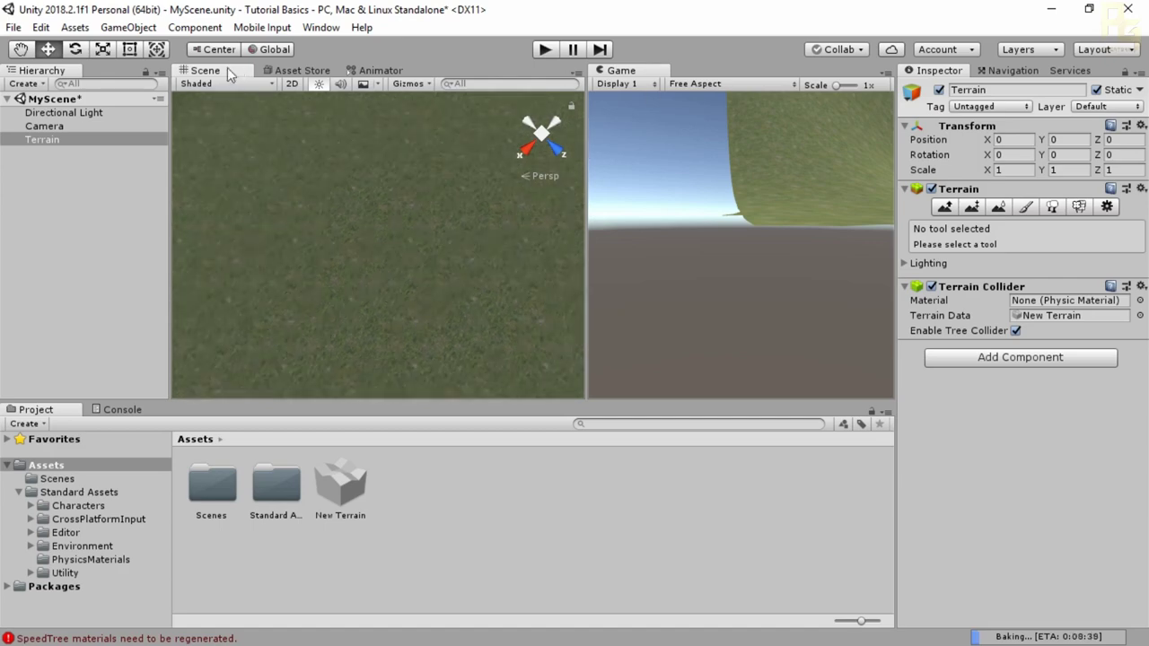
# Undock the Scene view, maximize it, restore it, and dock it back into the editor
pyautogui.moveTo(225, 70); pyautogui.dragTo(371, 225)
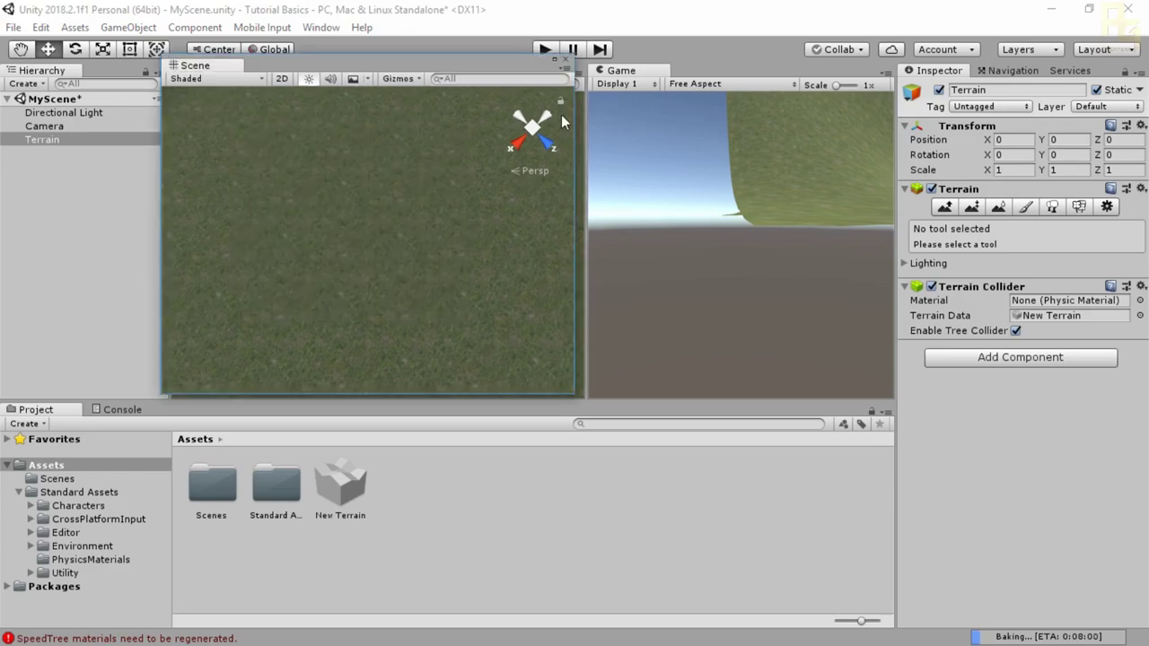
pyautogui.click(552, 59)
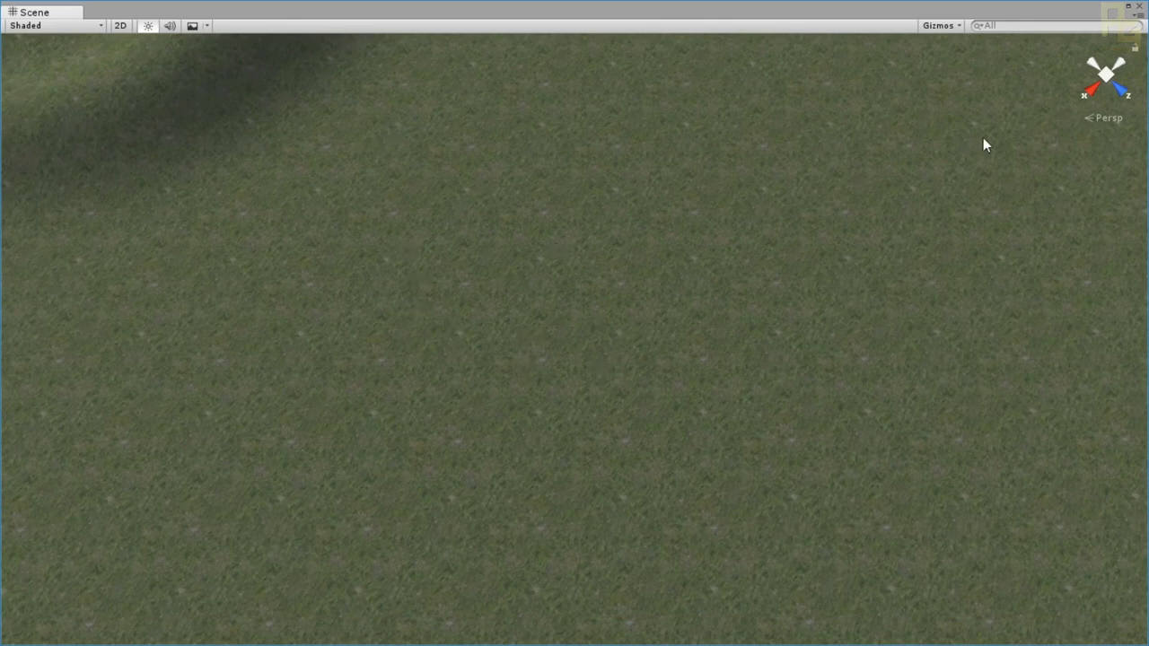
pyautogui.click(1128, 5)
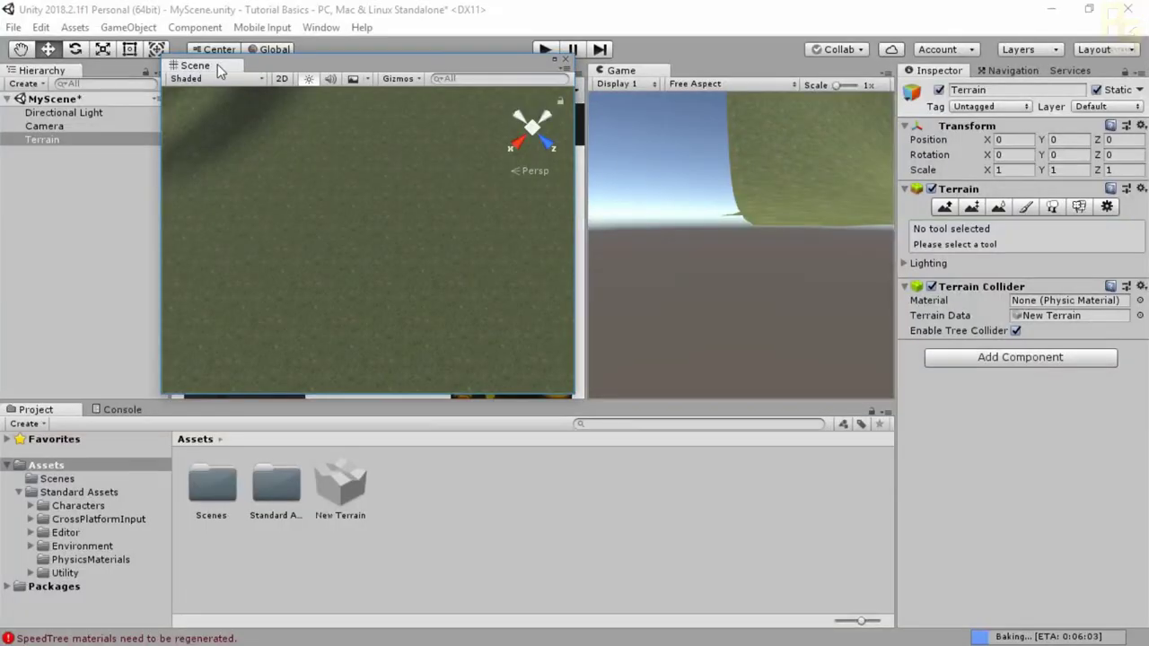
pyautogui.moveTo(247, 69); pyautogui.dragTo(202, 71)
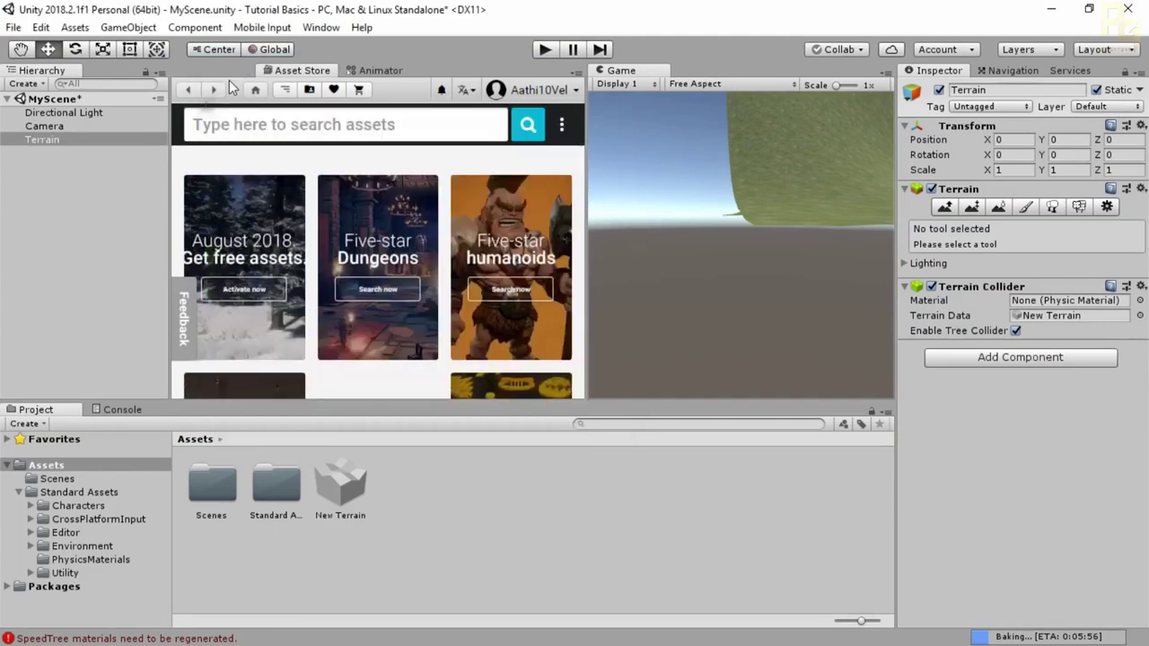
# Edit the grass texture to tile at 15 by 15, apply it, and return to the Move tool
pyautogui.click(1028, 208)
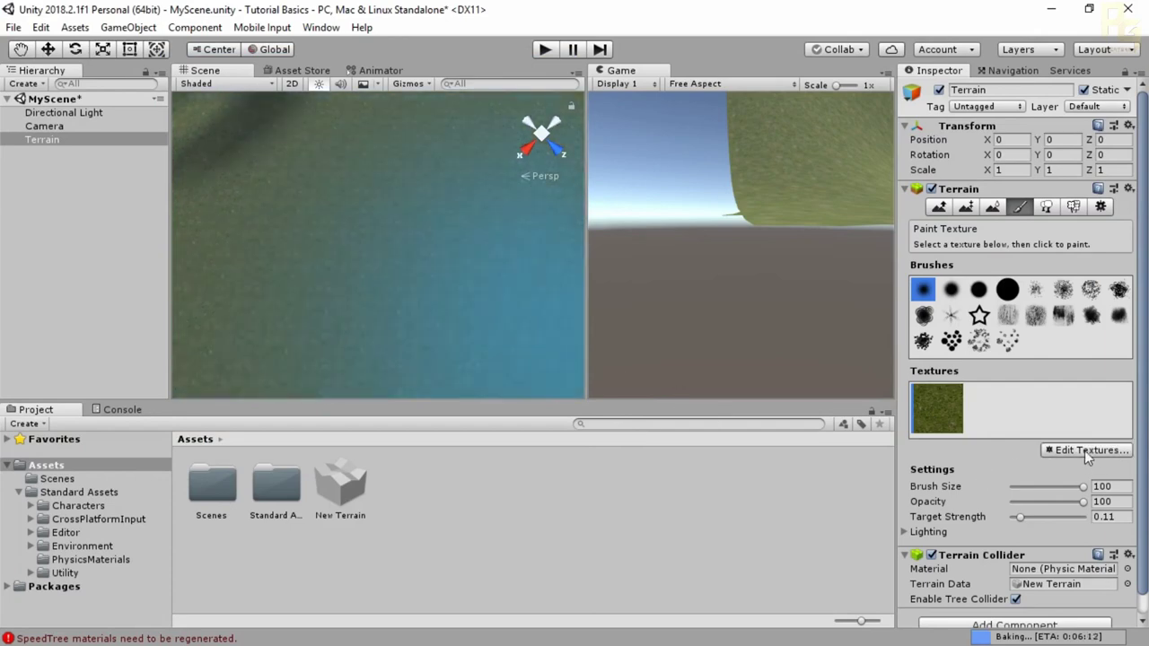
pyautogui.click(1097, 450)
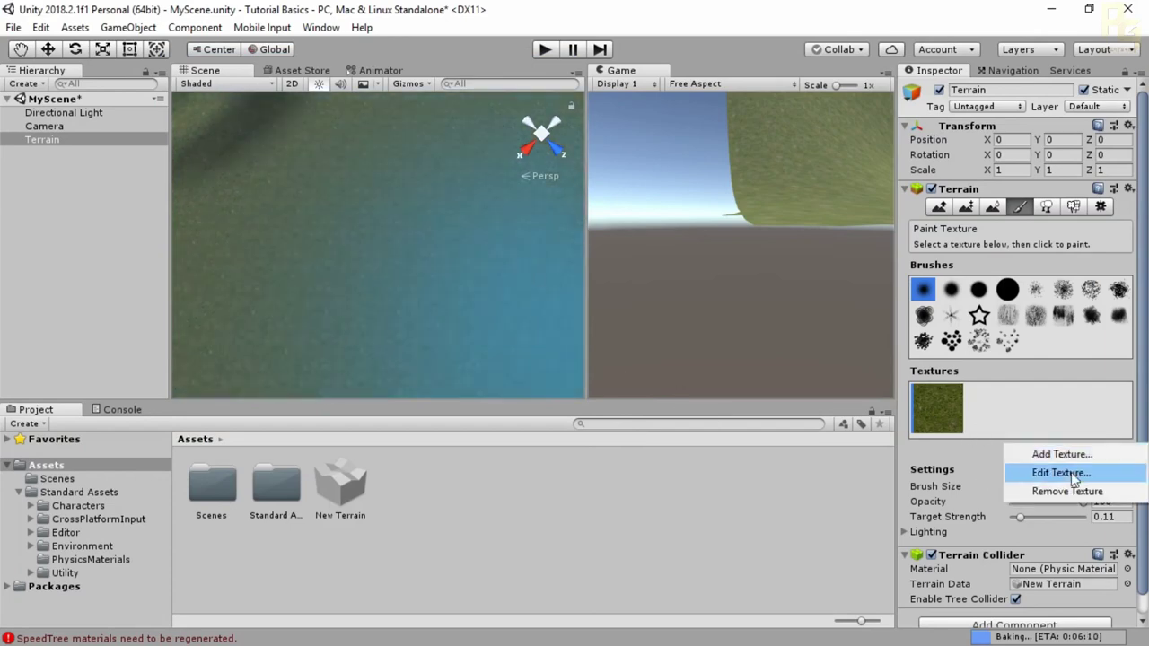
pyautogui.click(1066, 472)
pyautogui.click(186, 224)
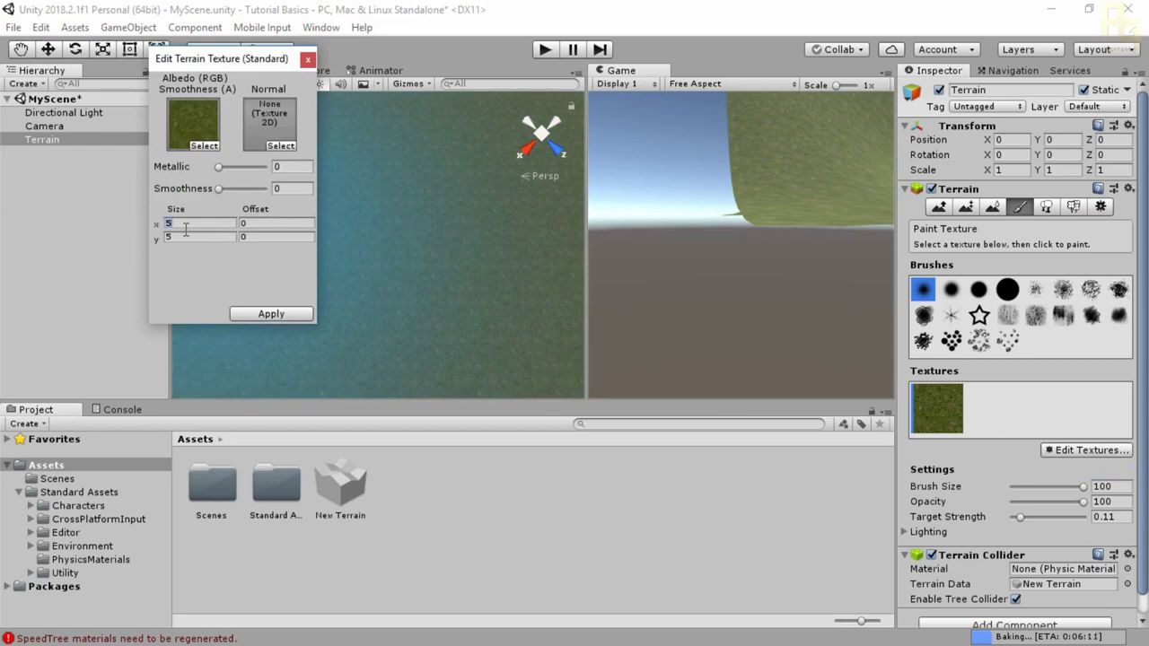
pyautogui.write('15')
pyautogui.press('Tab')
pyautogui.write('15')
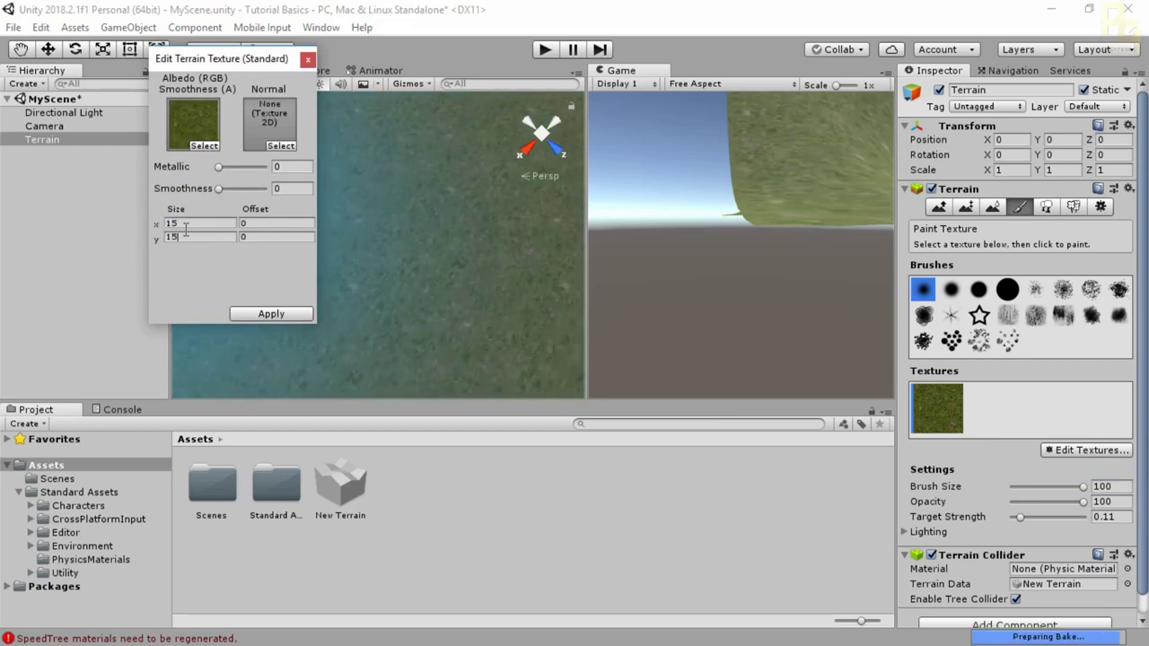
pyautogui.click(273, 315)
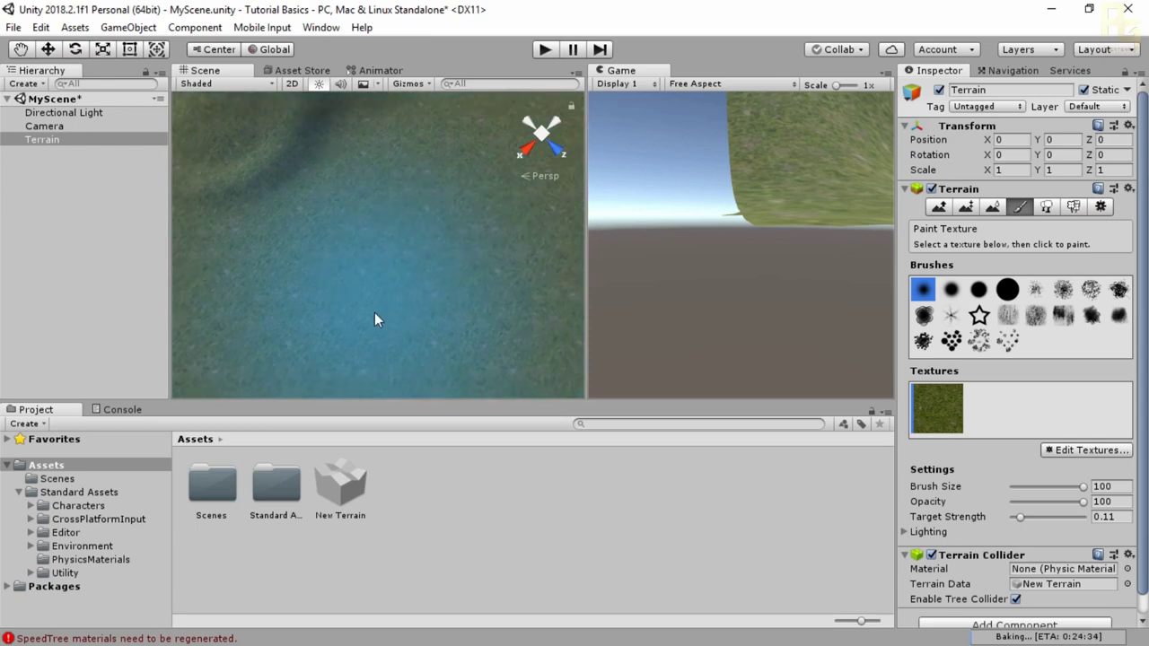
pyautogui.press('w')
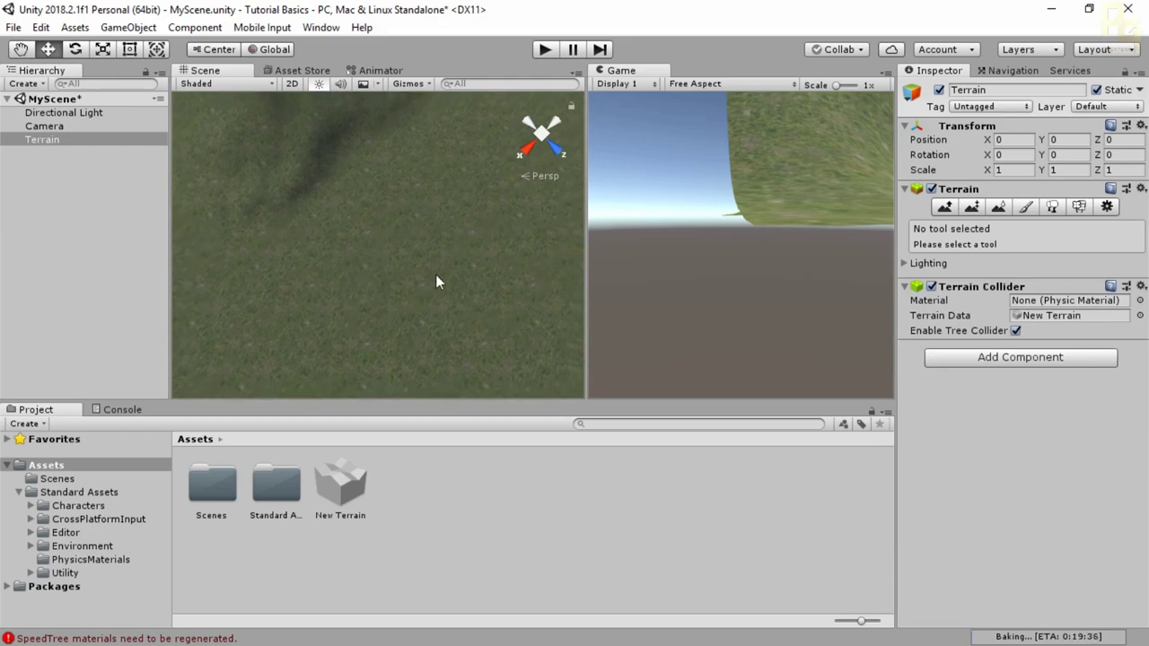
# Check Paint Trees' Edit Trees options without adding any trees, then select the Standard Assets folder
pyautogui.click(1052, 207)
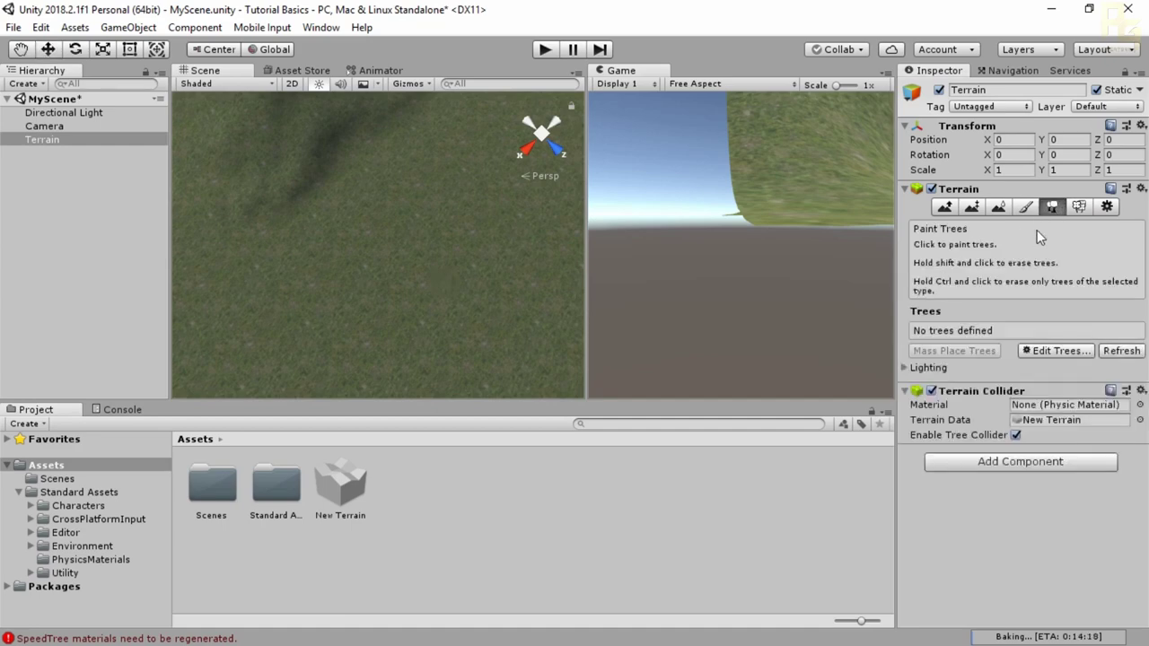
pyautogui.click(1050, 352)
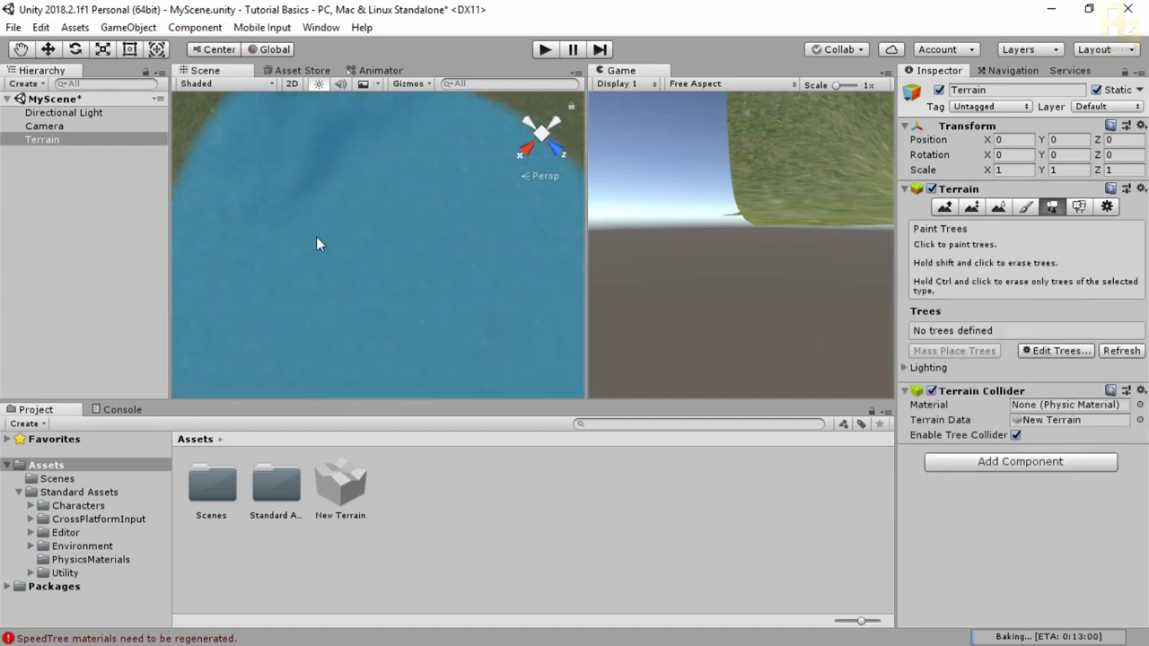
pyautogui.moveTo(529, 187)
pyautogui.keyDown('alt'); pyautogui.mouseDown()
pyautogui.moveTo(544, 157)
pyautogui.moveTo(410, 176)
pyautogui.moveTo(437, 220)
pyautogui.moveTo(385, 282)
pyautogui.moveTo(440, 171)
pyautogui.moveTo(418, 206)
pyautogui.moveTo(430, 239)
pyautogui.moveTo(503, 270)
pyautogui.mouseUp(); pyautogui.keyUp('alt')
pyautogui.click(1044, 350)
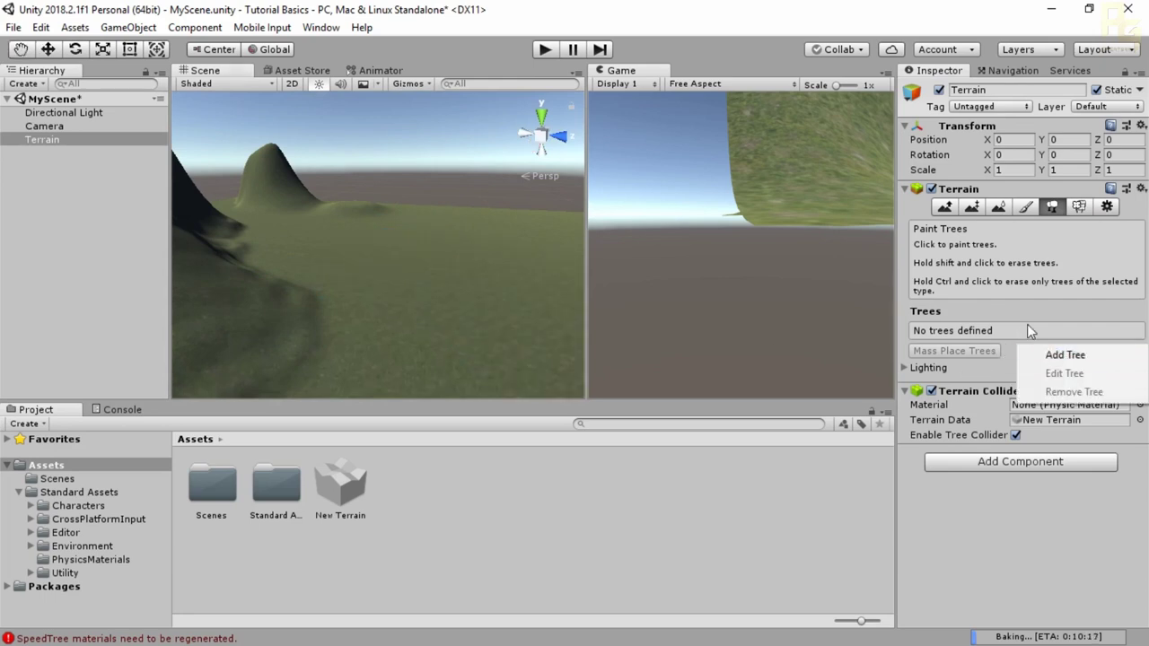
pyautogui.click(1027, 324)
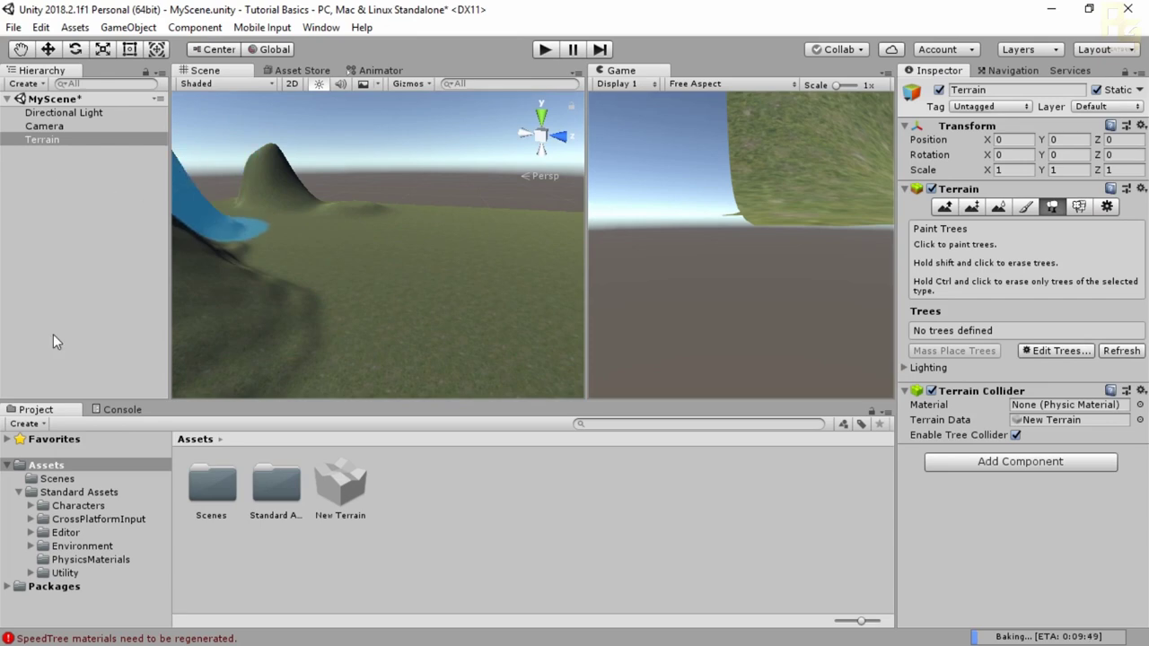
pyautogui.click(277, 489)
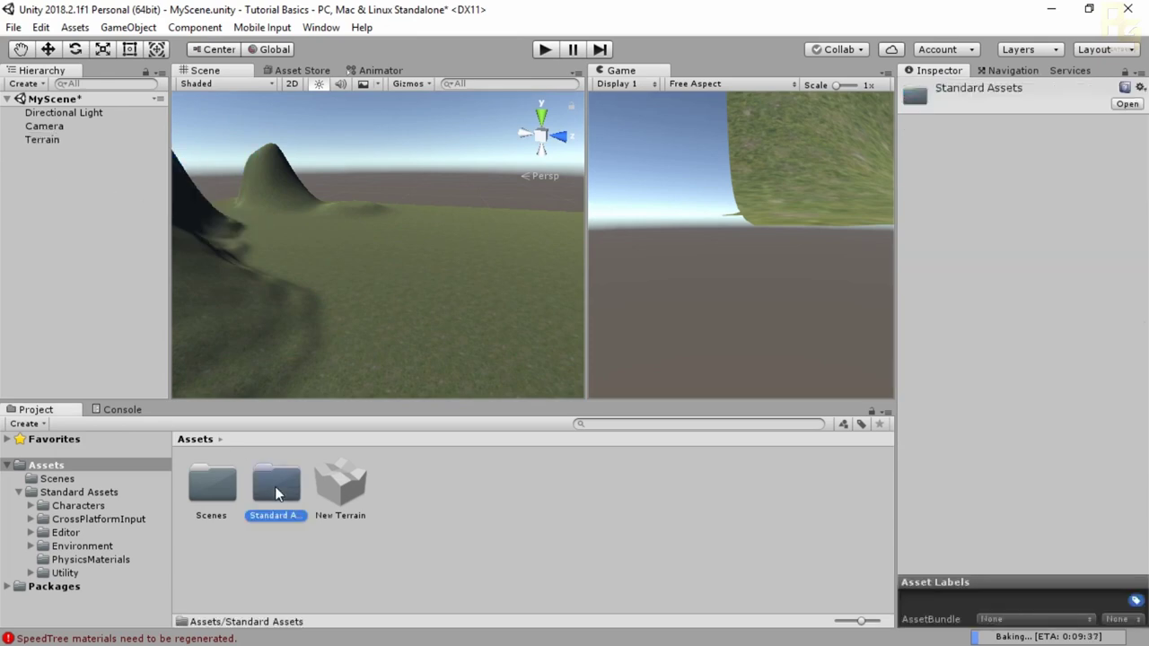
# Navigate Standard Assets > Characters > FirstPersonCharacter > Prefabs and select the FPSController prefab
pyautogui.click(54, 140)
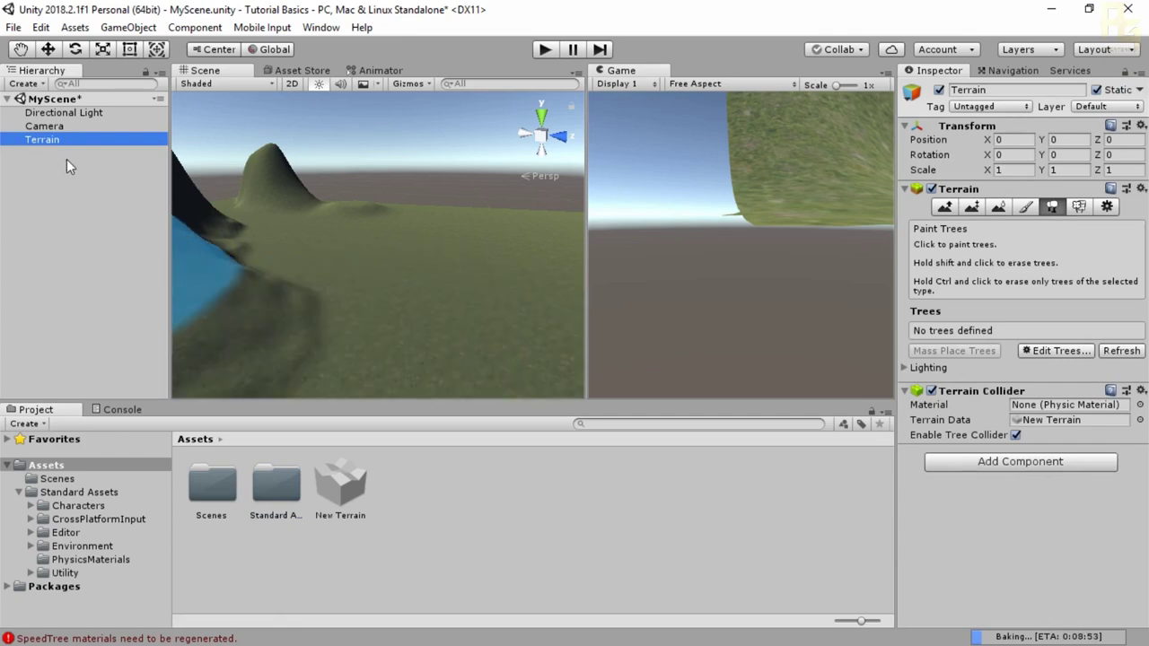
pyautogui.doubleClick(279, 487)
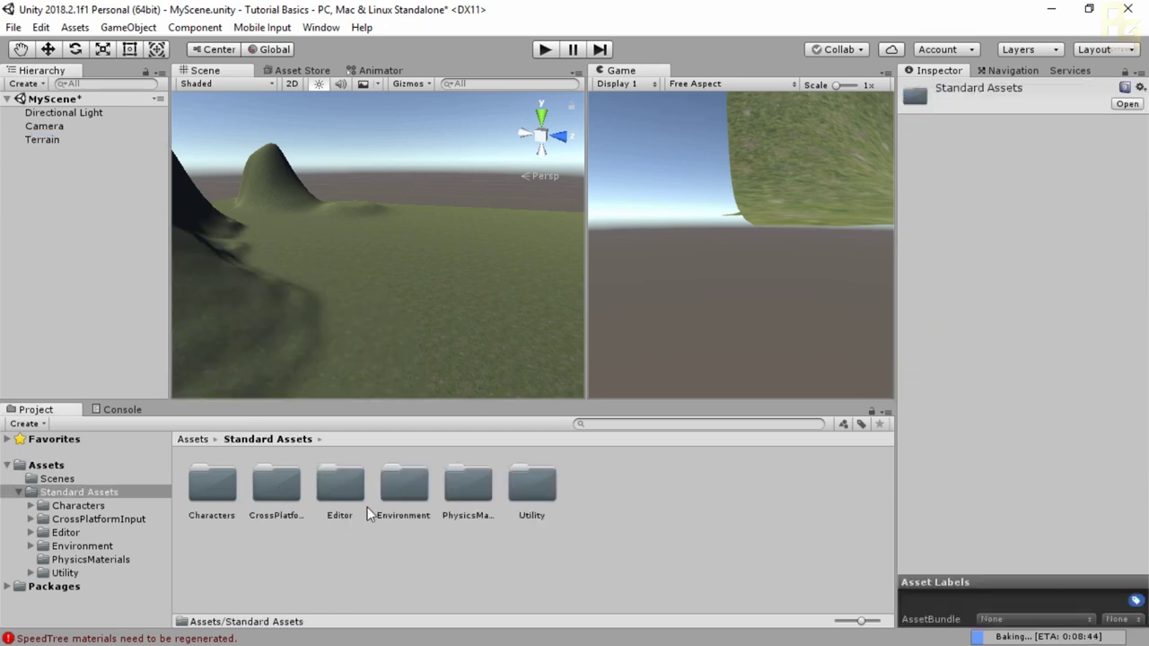
pyautogui.doubleClick(213, 499)
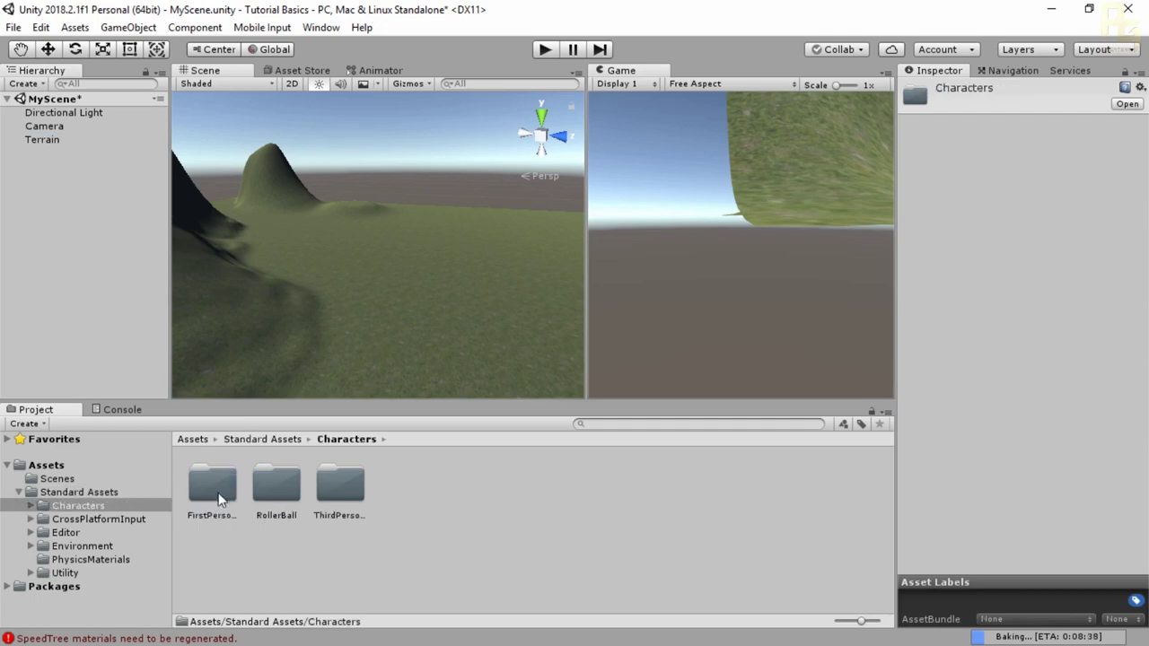
pyautogui.doubleClick(219, 499)
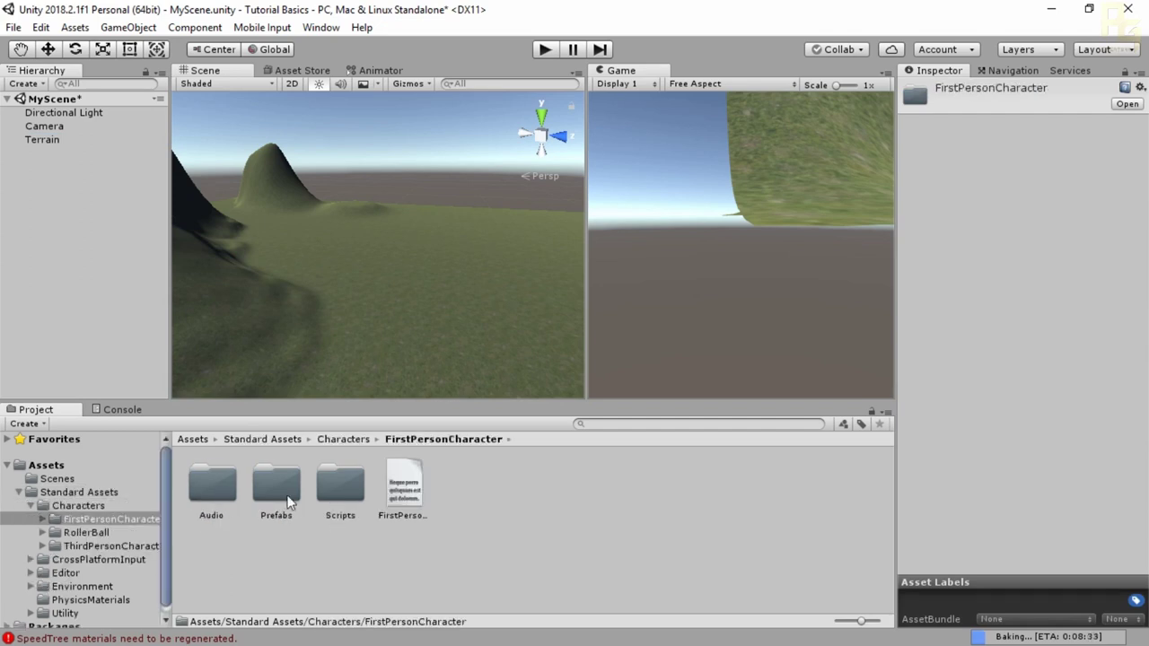
pyautogui.doubleClick(288, 498)
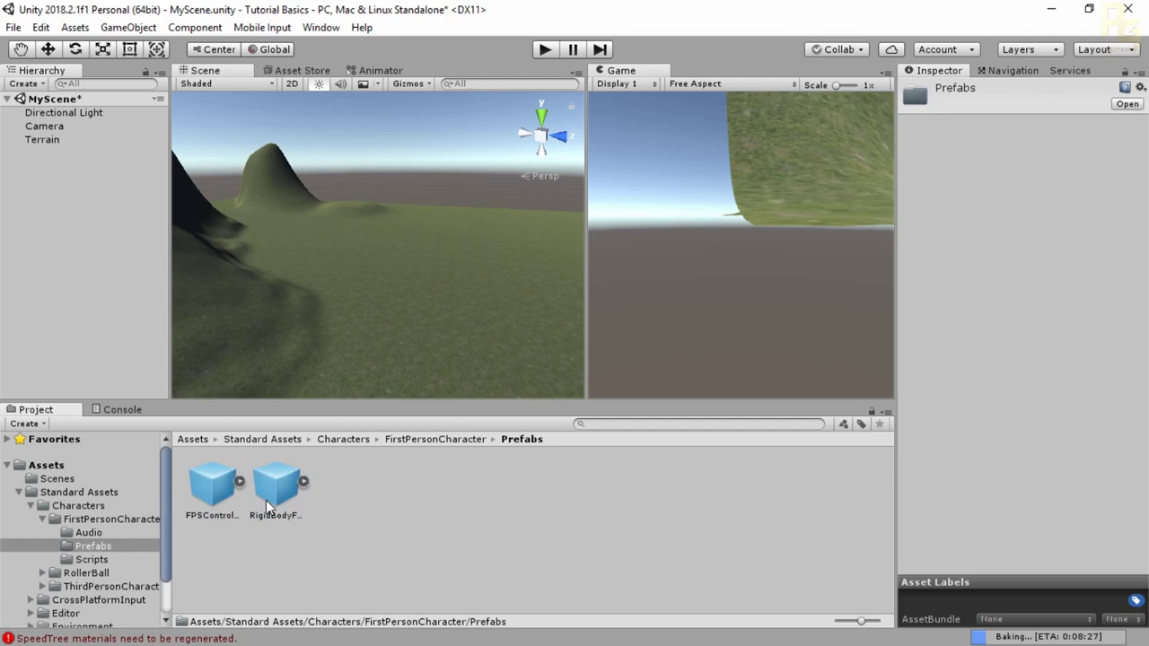
pyautogui.click(220, 499)
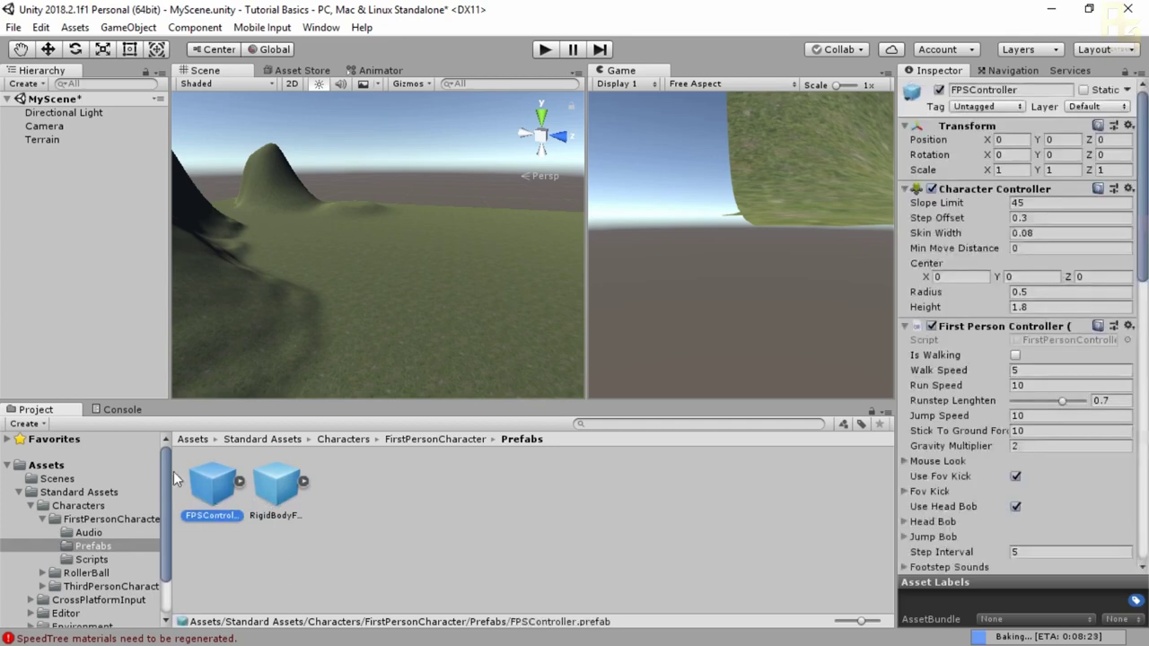
# Compare the controller prefabs and console warnings, then drag FPSController into the grass scene
pyautogui.click(277, 486)
pyautogui.click(216, 491)
pyautogui.click(119, 409)
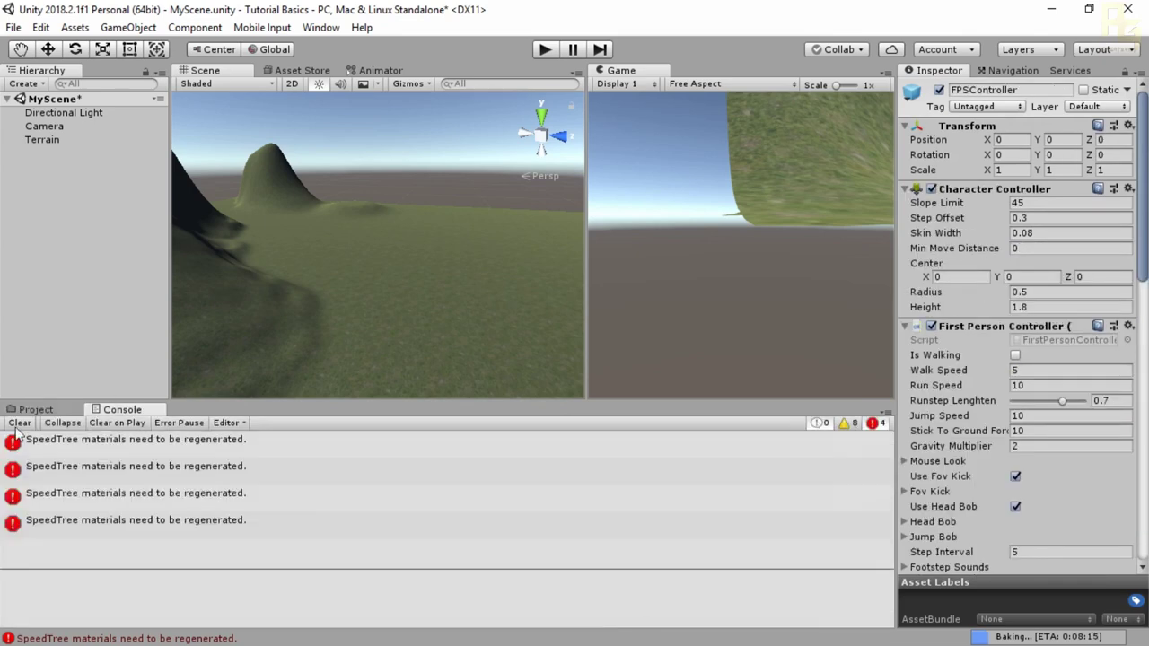
pyautogui.click(35, 409)
pyautogui.click(205, 489)
pyautogui.moveTo(349, 287)
pyautogui.mouseDown()
pyautogui.moveTo(362, 280)
pyautogui.moveTo(349, 304)
pyautogui.mouseUp()
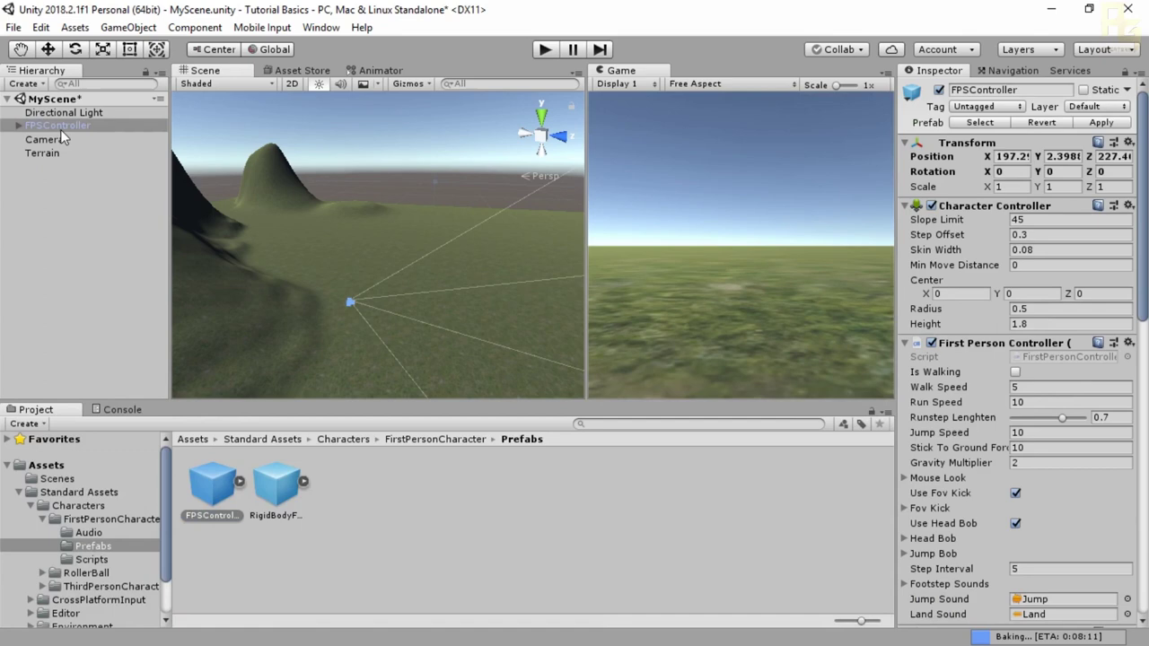
# Frame the new FPSController and raise it with the Move tool to Y 3.4
pyautogui.click(60, 129)
pyautogui.doubleClick(60, 129)
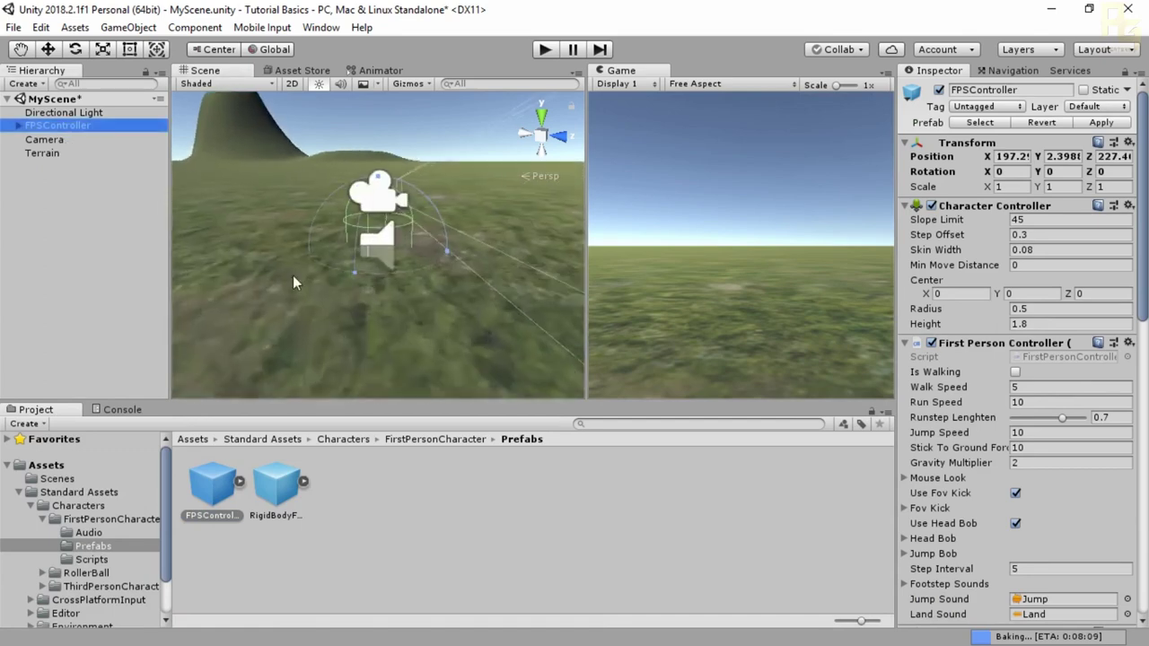
pyautogui.keyDown('alt'); pyautogui.moveTo(399, 266); pyautogui.dragTo(506, 252); pyautogui.keyUp('alt')
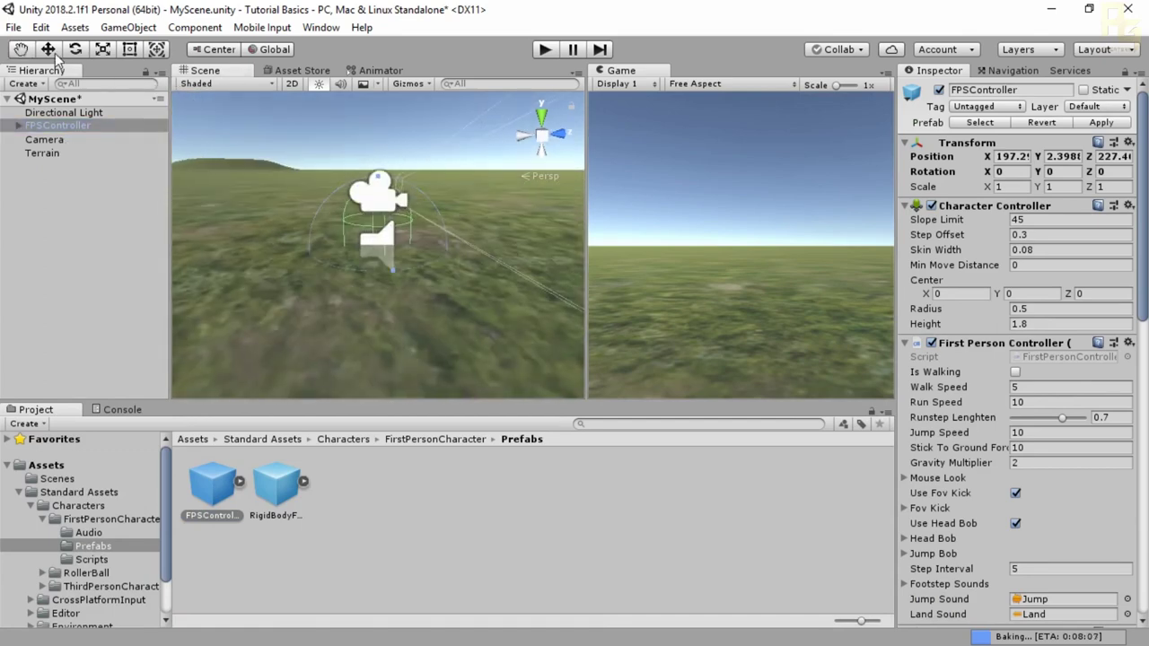
pyautogui.click(47, 49)
pyautogui.moveTo(381, 179); pyautogui.dragTo(371, 124)
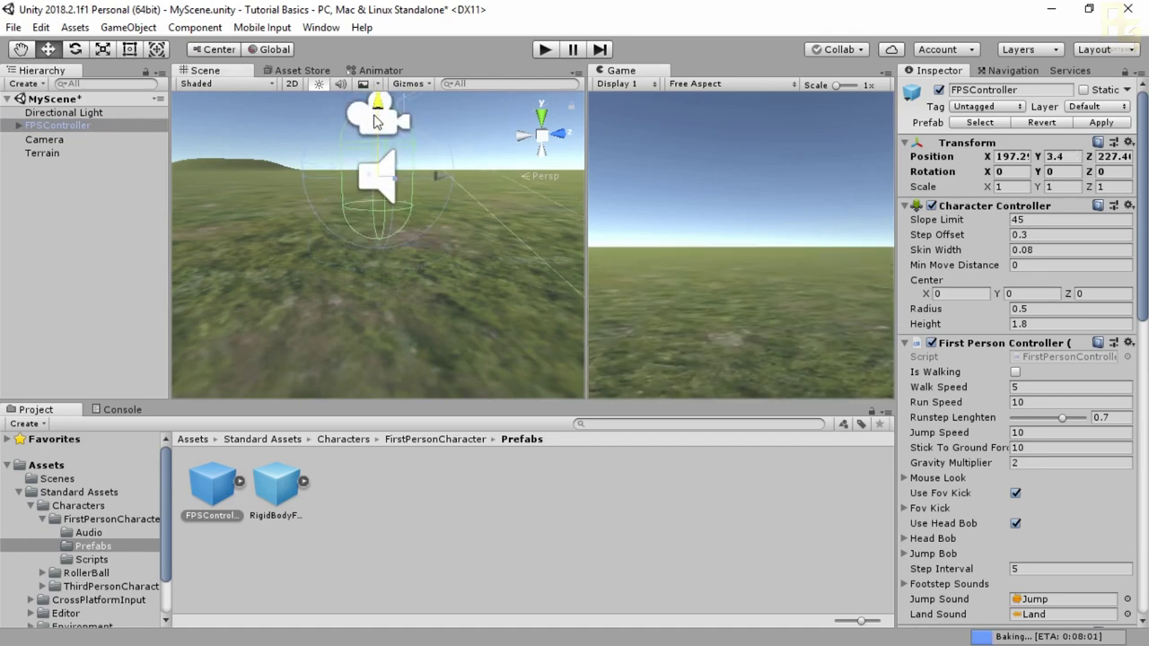
pyautogui.click(45, 141)
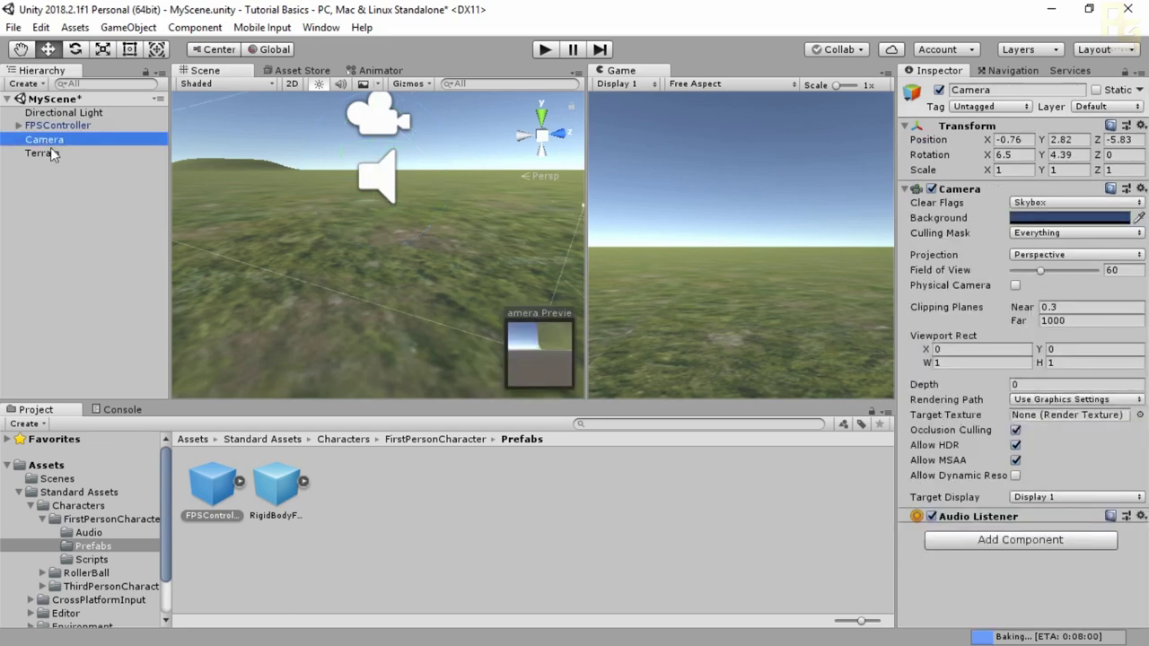
# Delete the original Camera and review the FPSController's components in the Inspector
pyautogui.press('Delete')
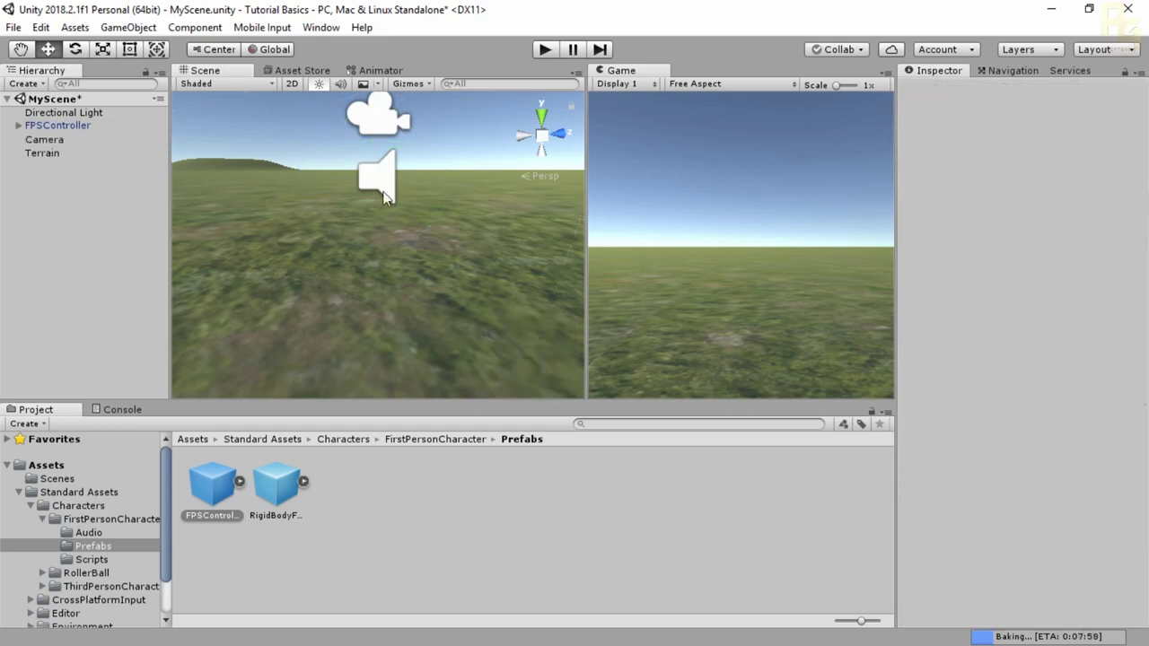
pyautogui.click(62, 128)
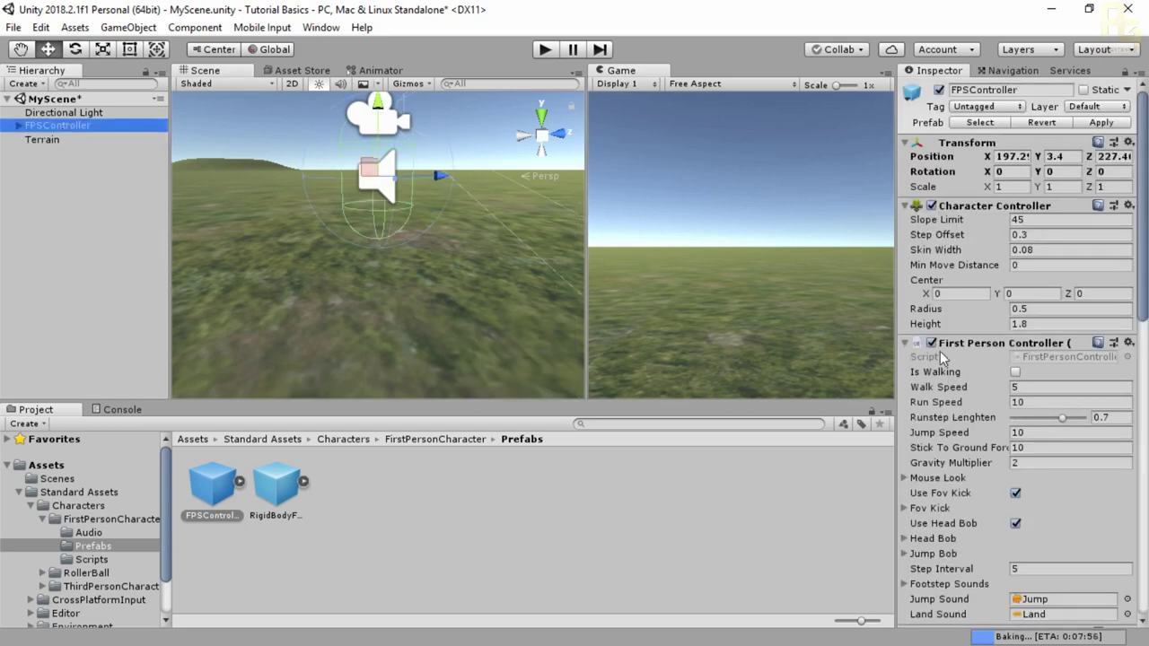
pyautogui.scroll(-4, 954, 405)
pyautogui.scroll(-8, 961, 412)
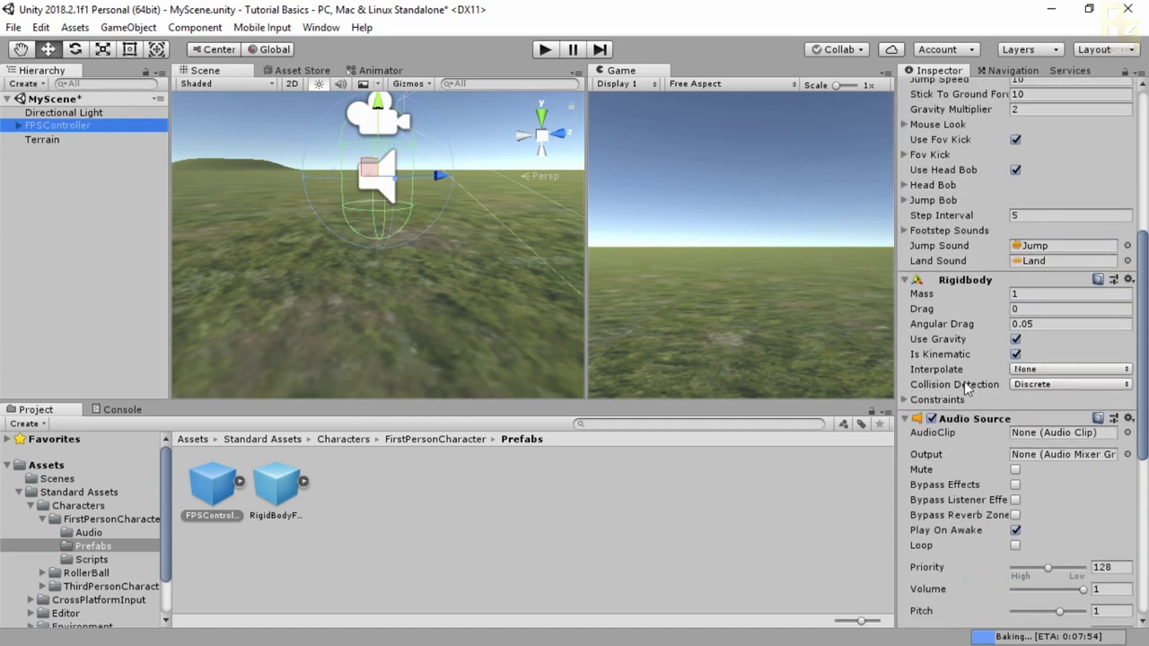
pyautogui.scroll(-2, 956, 435)
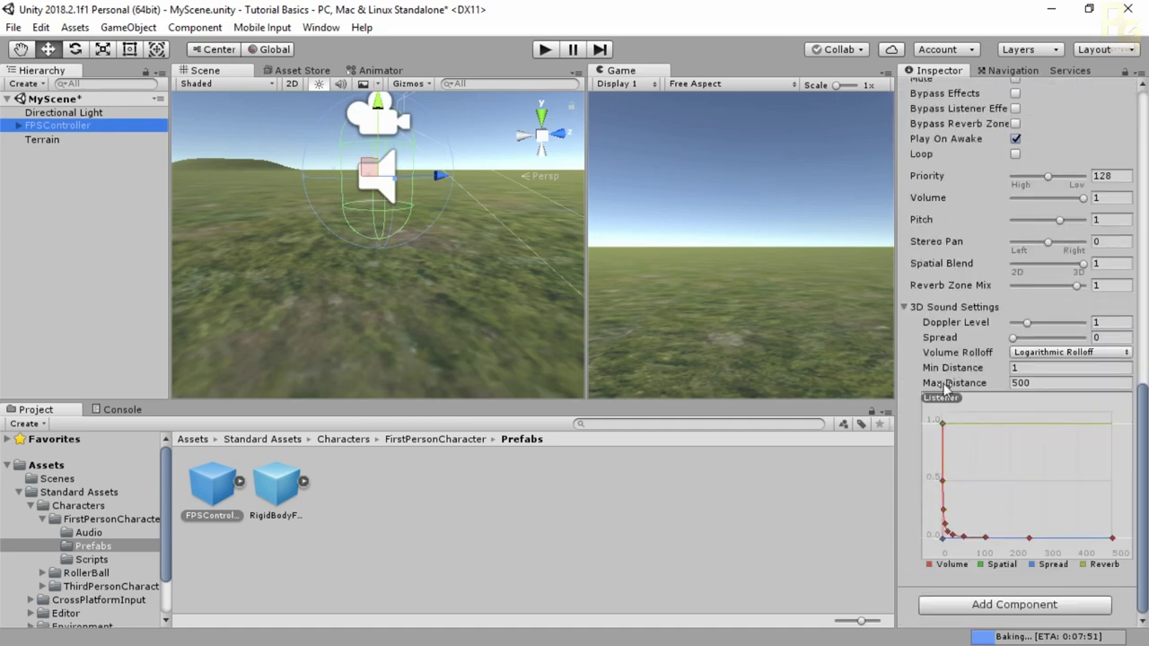
pyautogui.scroll(10, 943, 417)
pyautogui.scroll(5, 947, 387)
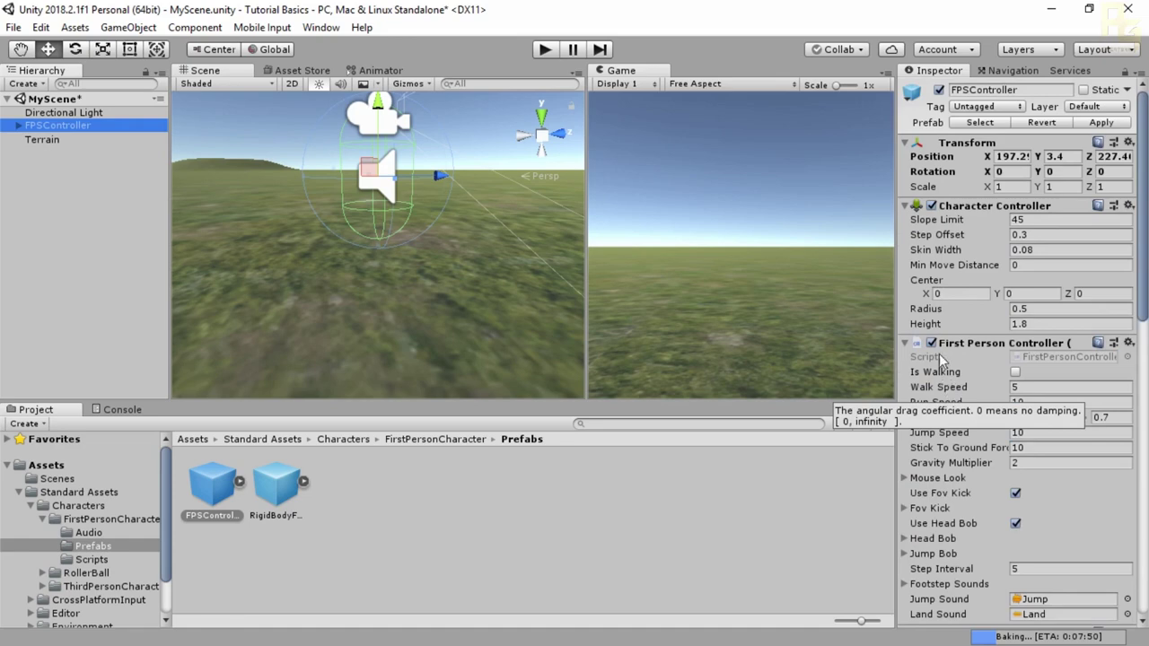
# Collapse the Character Controller, First Person Controller, Rigidbody and Audio Source panels, then play the scene
pyautogui.click(905, 207)
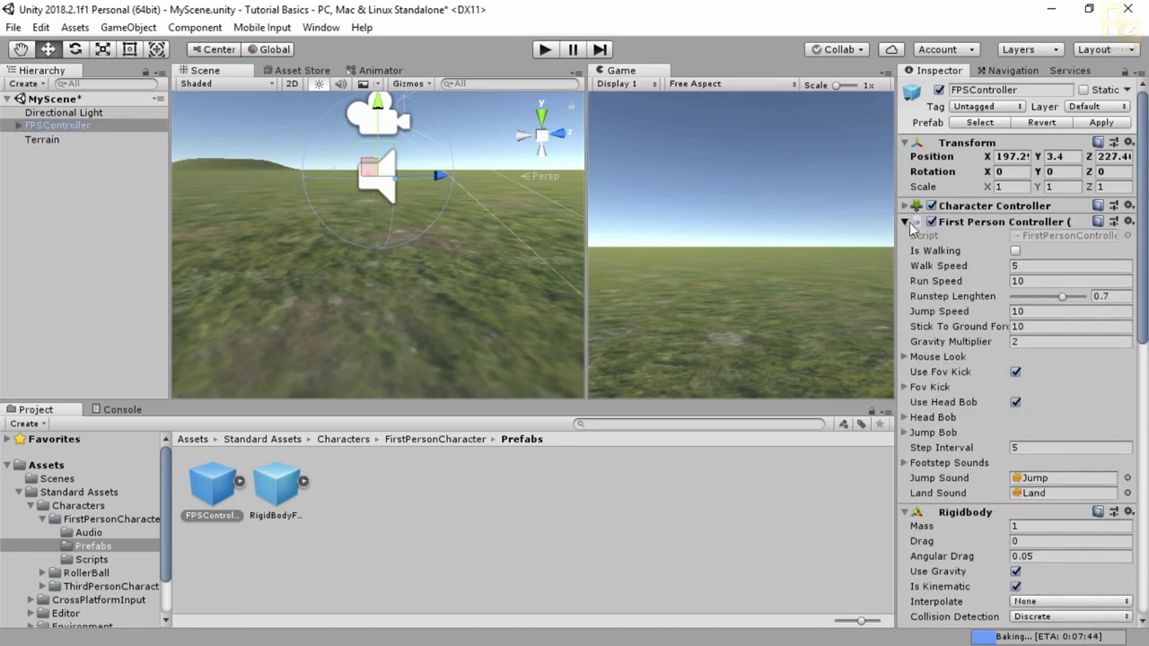
pyautogui.click(905, 221)
pyautogui.click(905, 238)
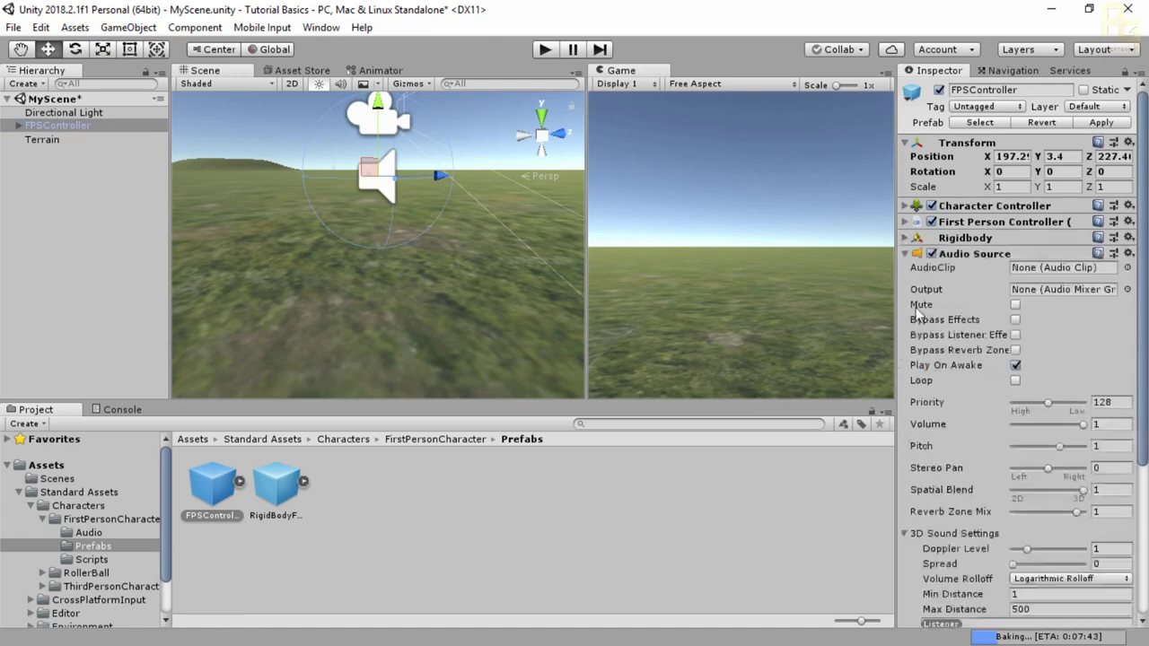
pyautogui.click(905, 254)
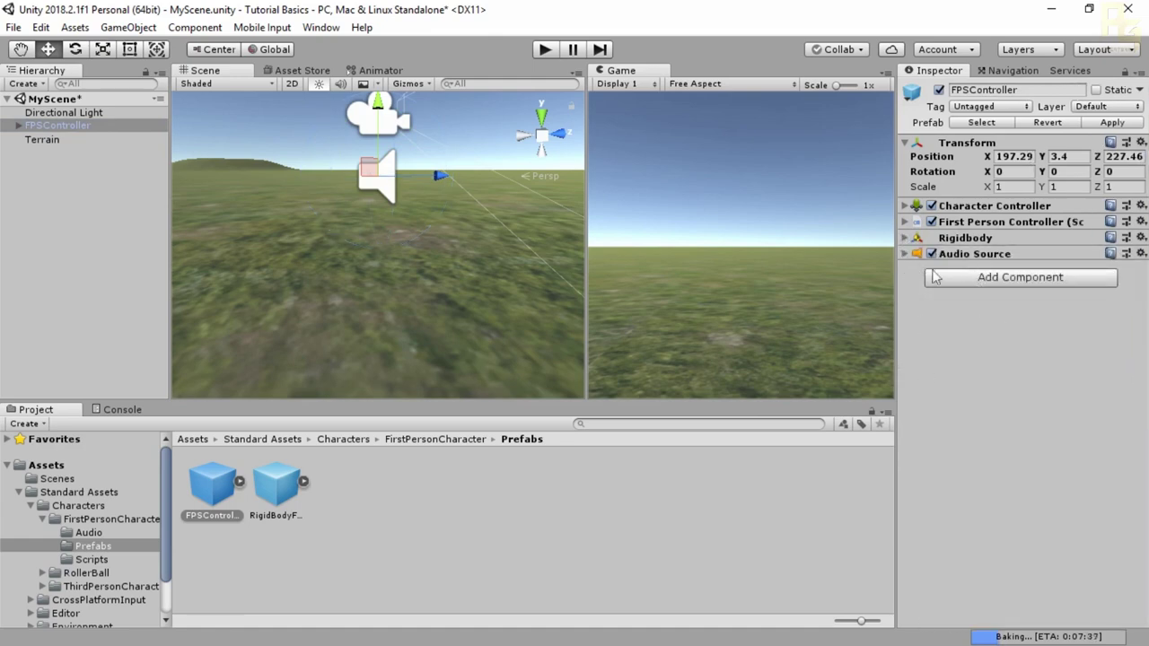
pyautogui.click(543, 52)
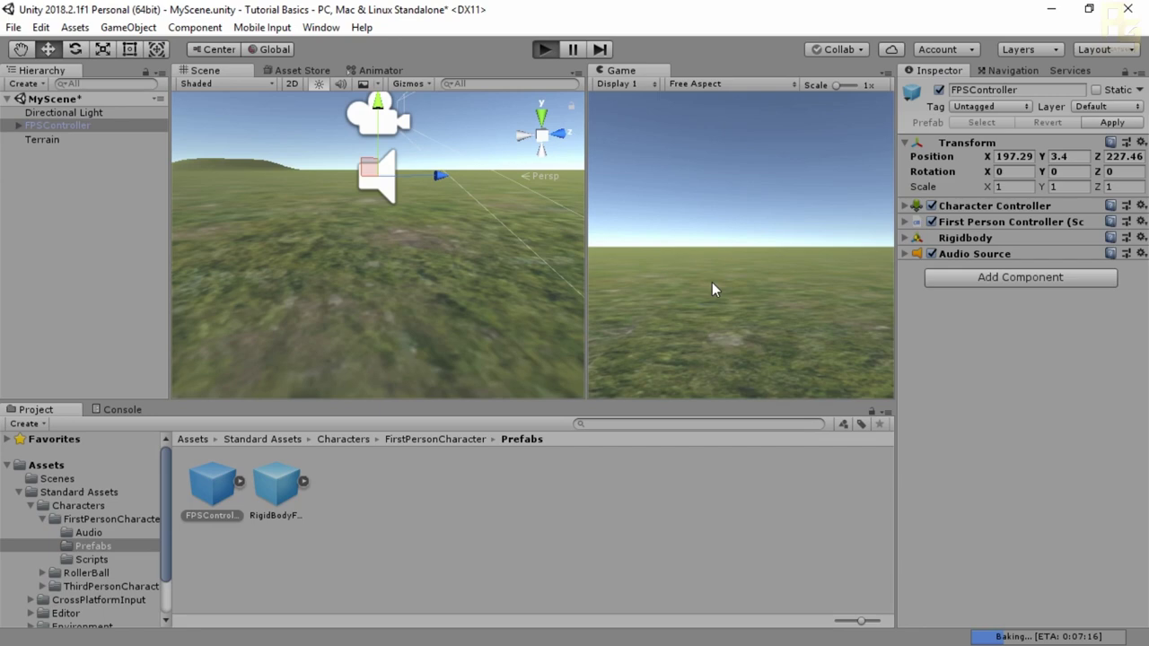
# Walk the FPSController forward and sideways across the grass terrain in play mode
pyautogui.press('w')
pyautogui.press('a')
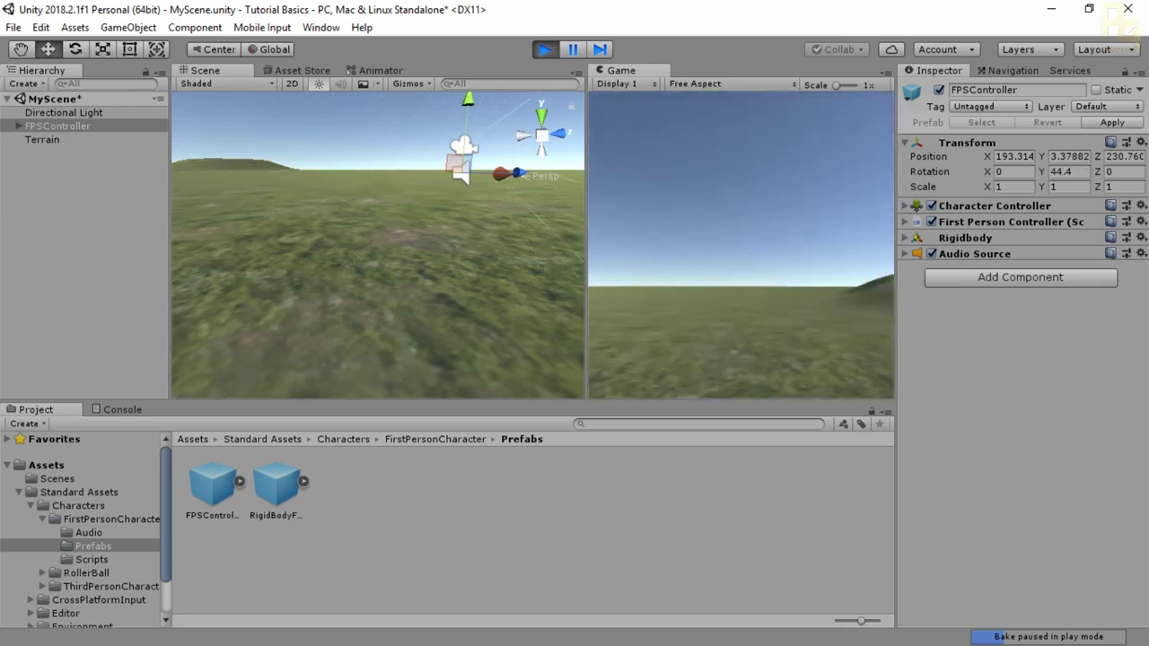
pyautogui.press('w')
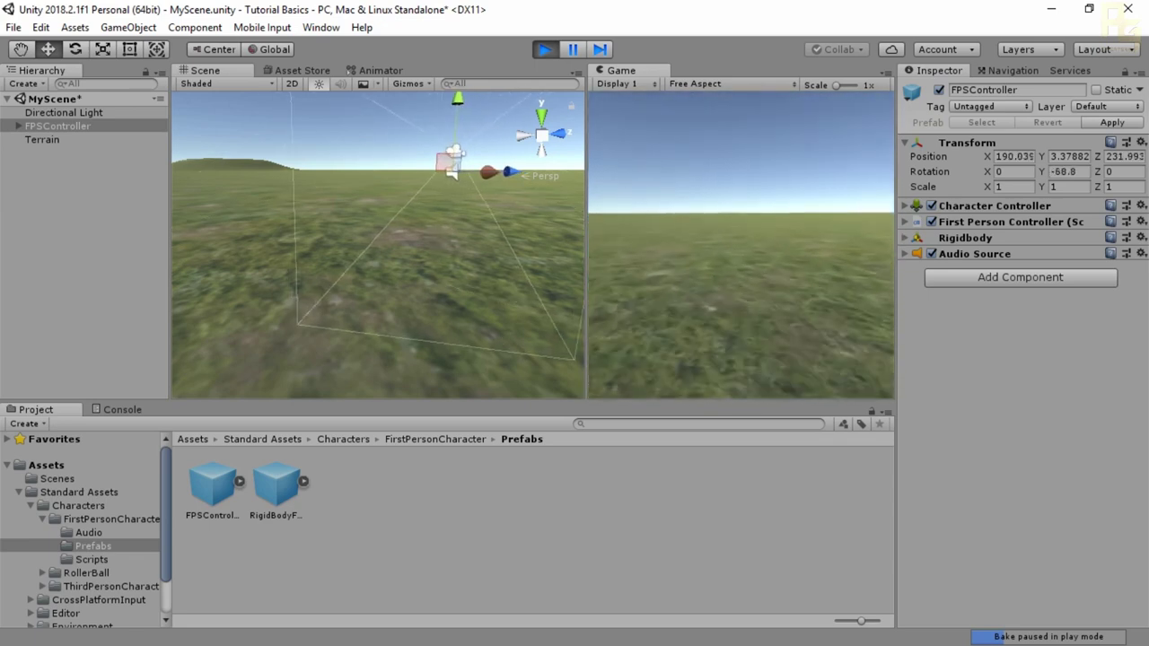
pyautogui.press('w')
pyautogui.press('a')
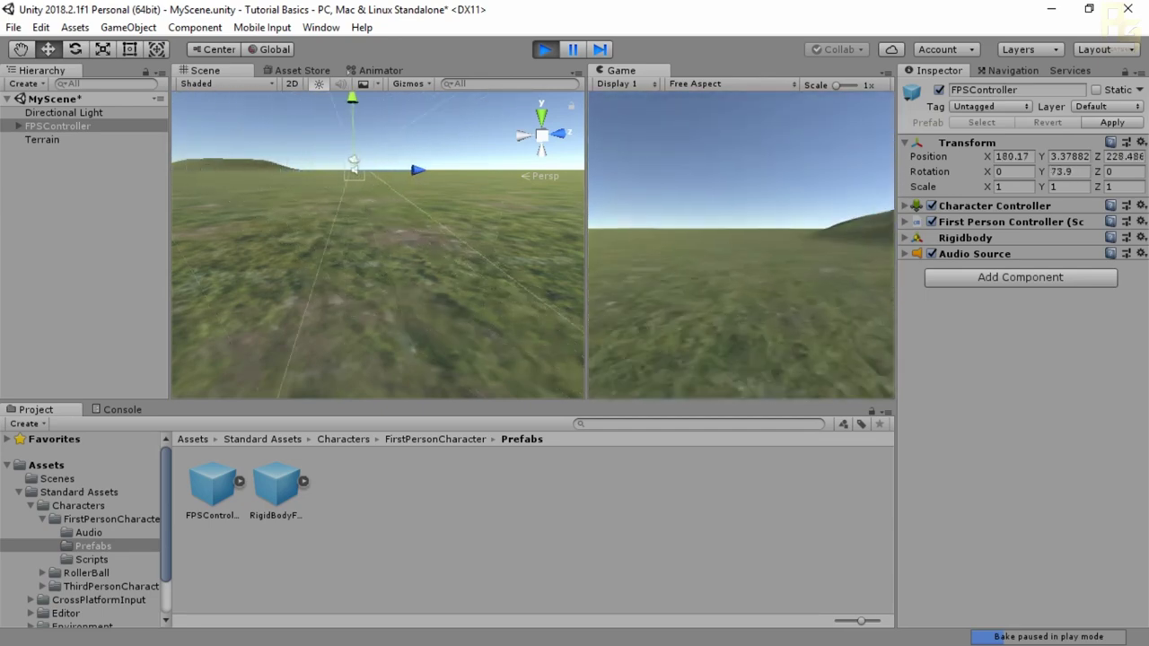
pyautogui.press('w')
pyautogui.press('w')
pyautogui.press('w')
pyautogui.press('w')
pyautogui.press('w')
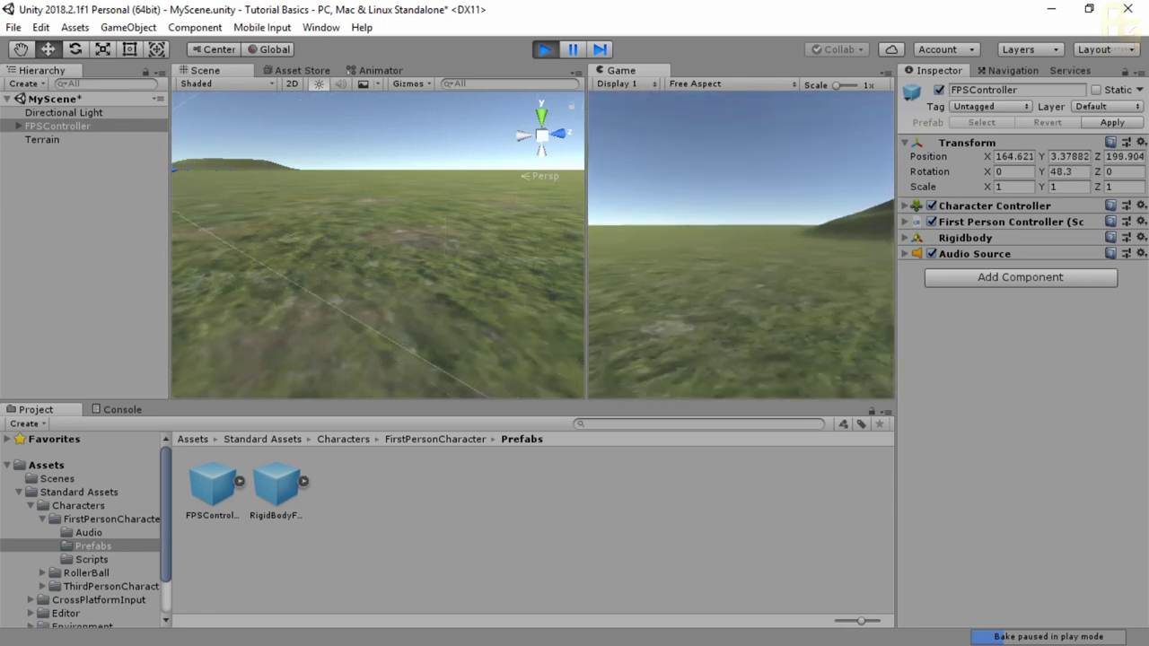
# Walk toward the hill, release the mouse capture and stop play mode
pyautogui.press('w')
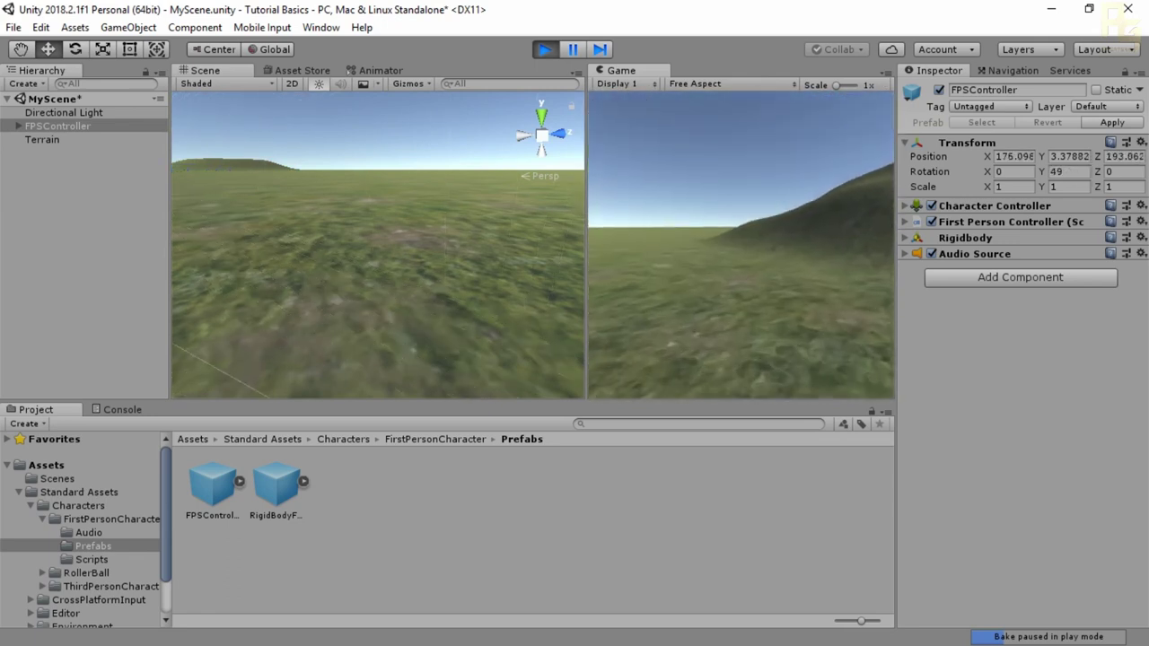
pyautogui.press('w')
pyautogui.press('Escape')
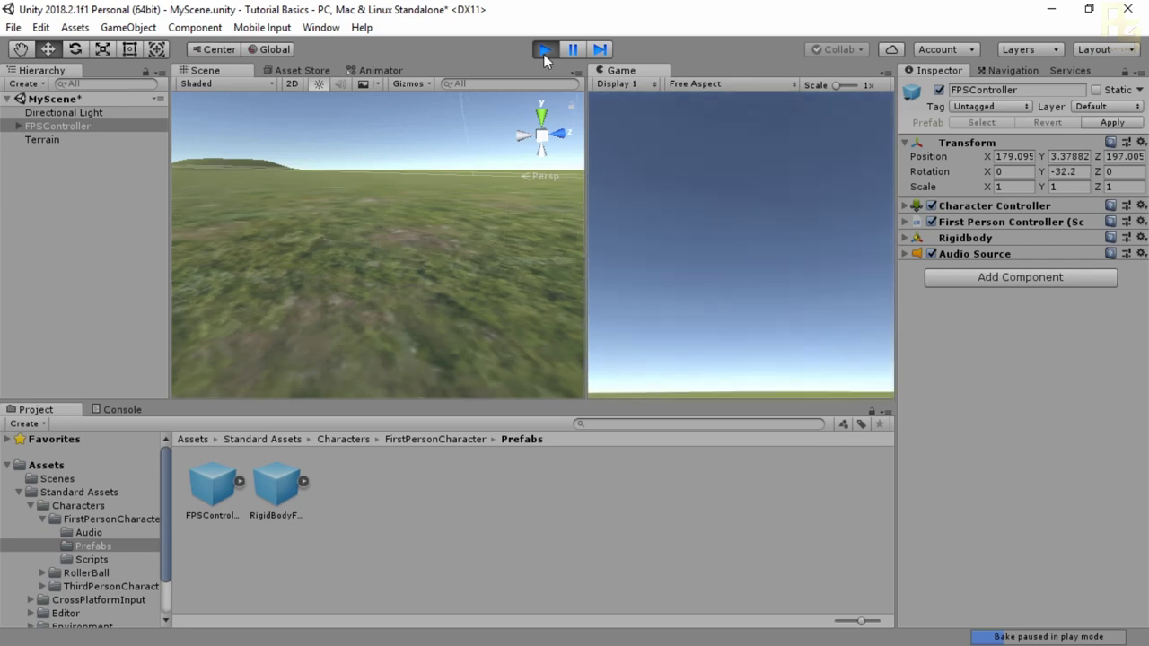
pyautogui.click(543, 51)
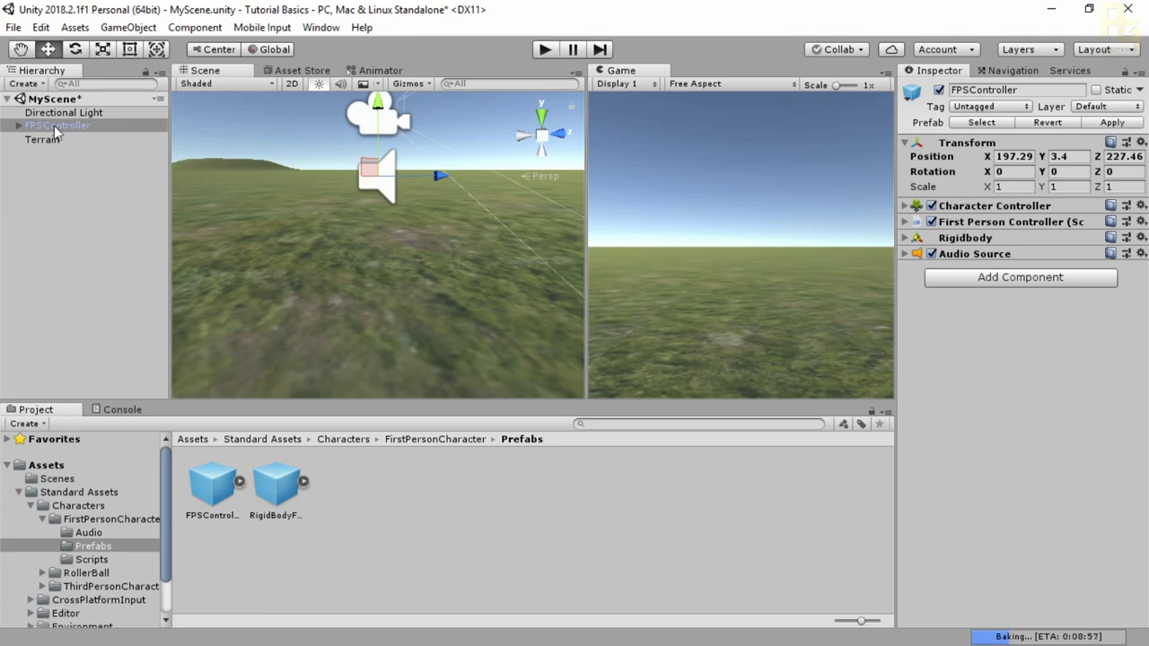
# Navigate the Project window from FirstPersonCharacter back up to the top-level Assets folder
pyautogui.click(434, 440)
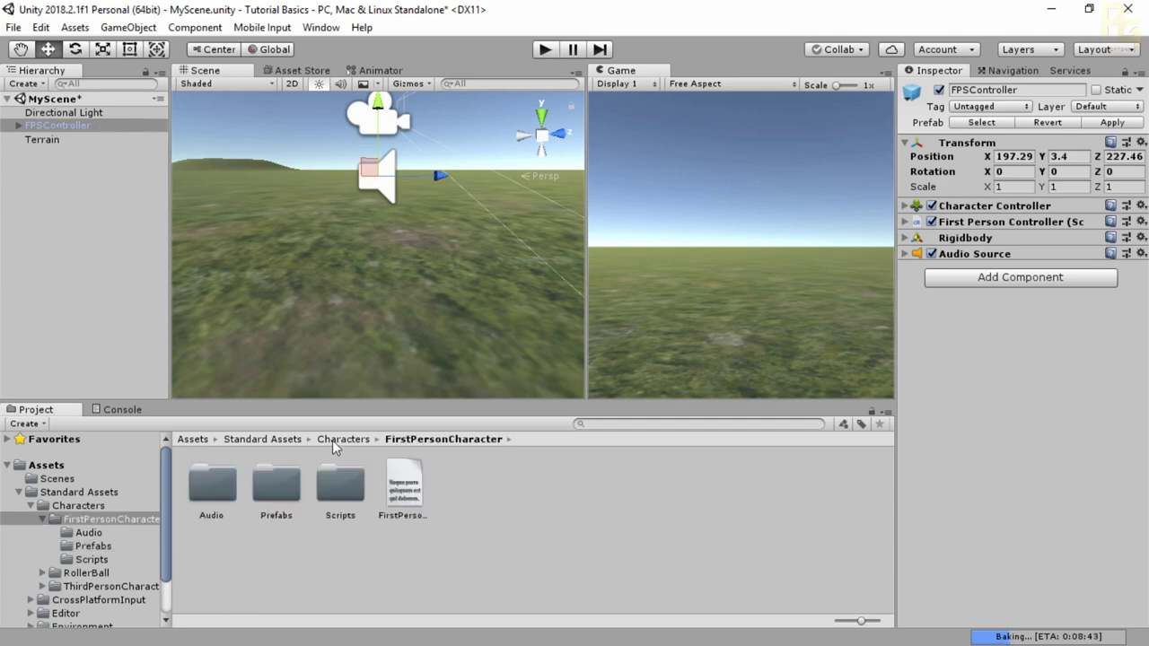
pyautogui.click(334, 440)
pyautogui.click(270, 440)
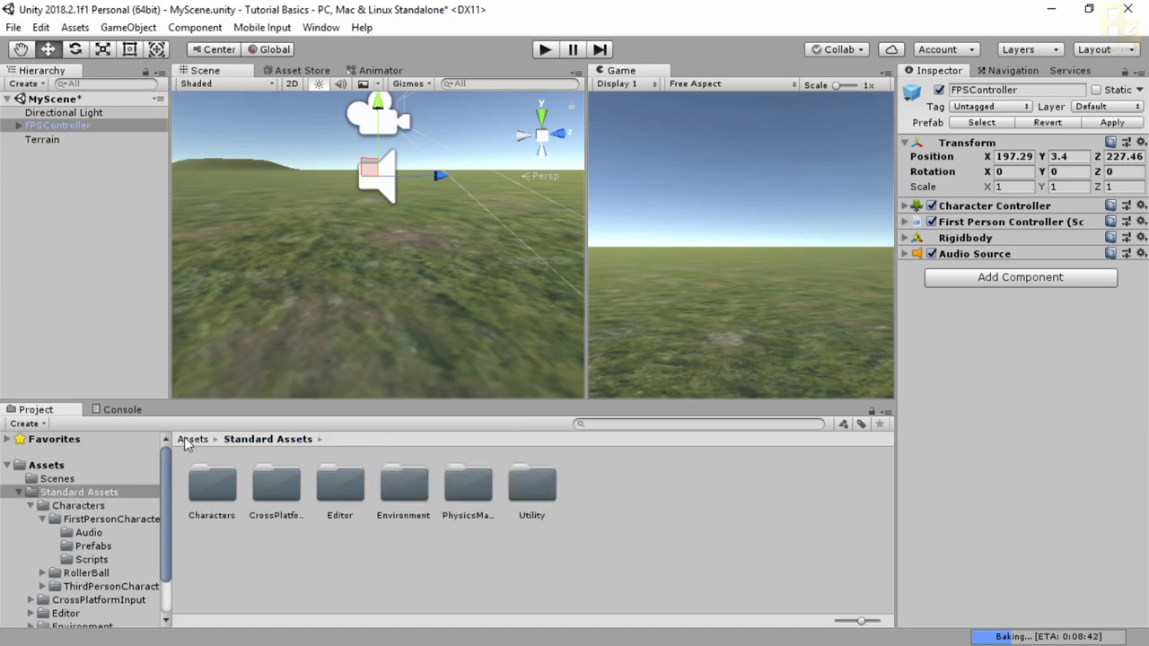
pyautogui.click(189, 439)
pyautogui.keyDown('alt'); pyautogui.moveTo(398, 292); pyautogui.dragTo(300, 221); pyautogui.keyUp('alt')
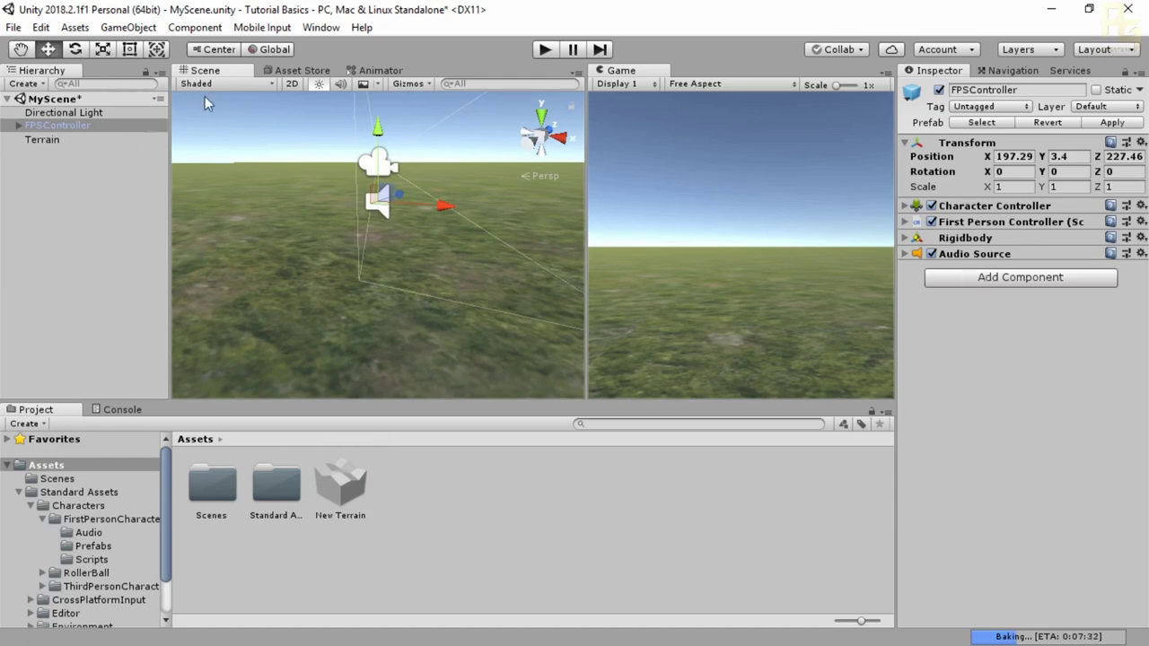
pyautogui.click(16, 29)
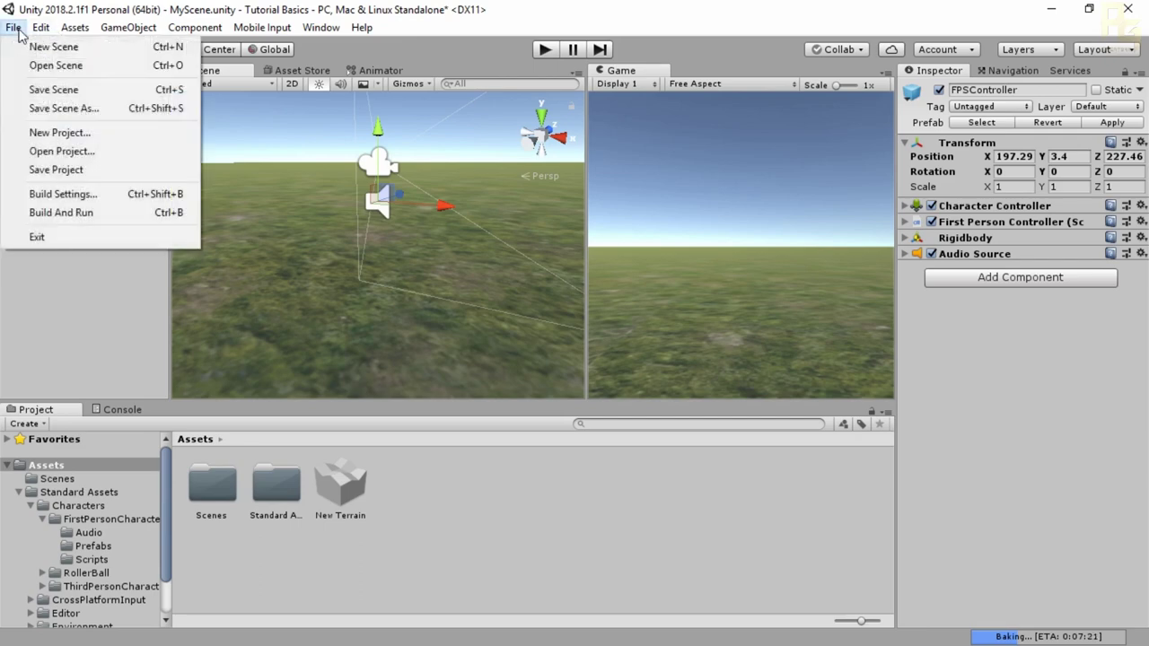
pyautogui.click(63, 194)
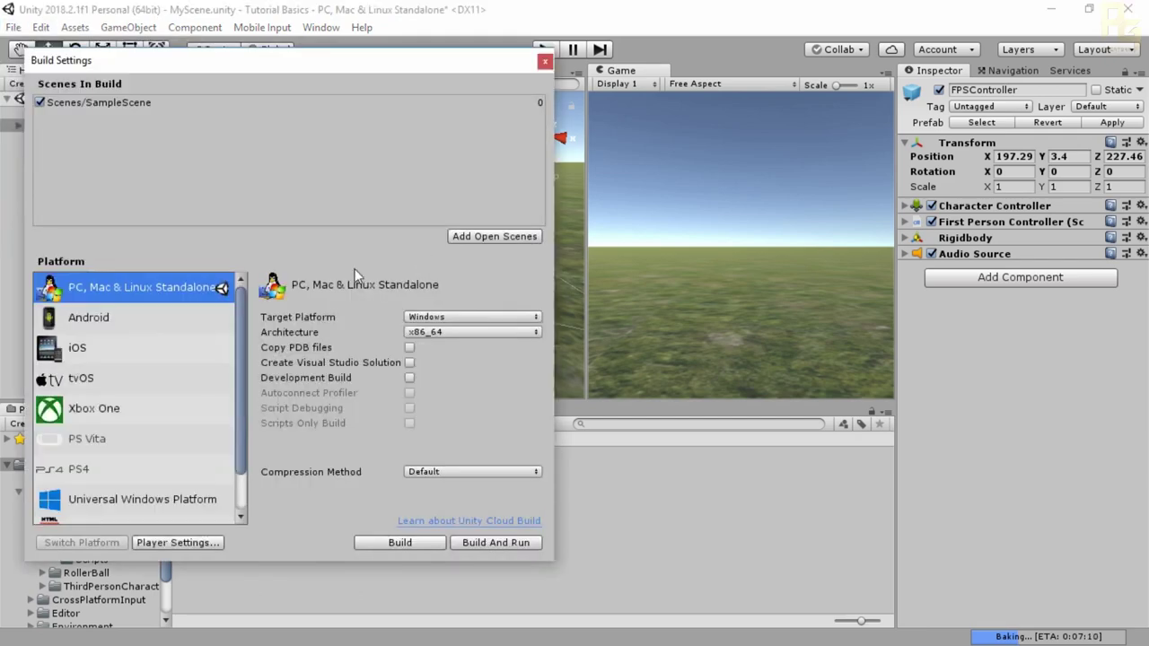
pyautogui.scroll(-2, 109, 383)
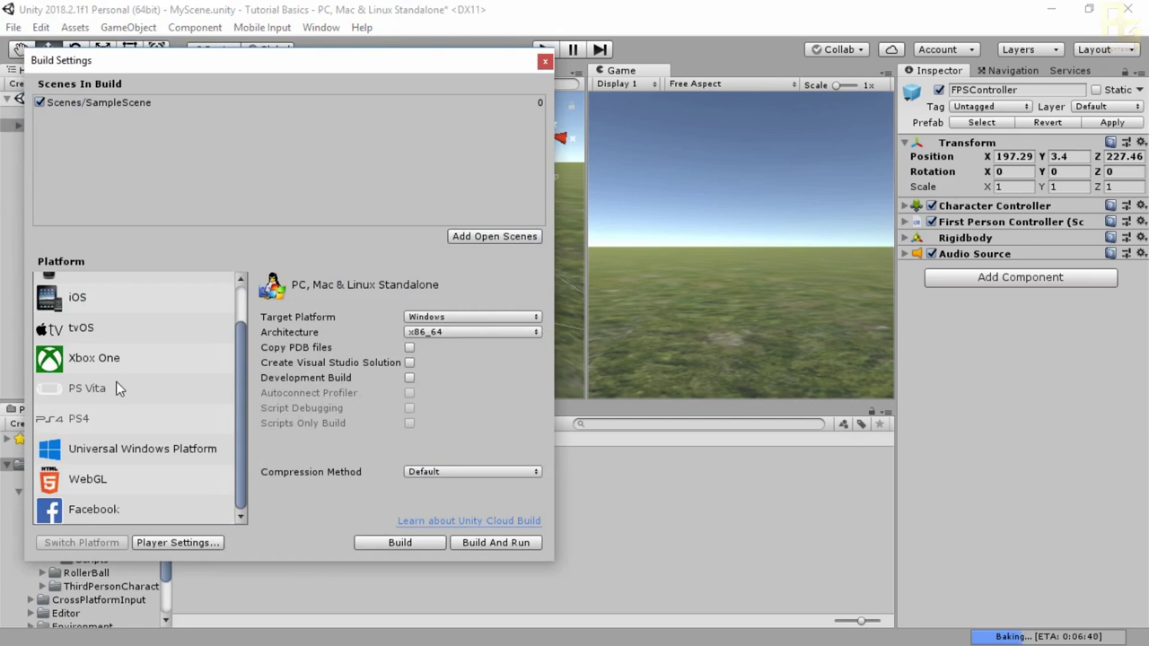
pyautogui.scroll(2, 116, 388)
pyautogui.scroll(-2, 117, 388)
pyautogui.click(100, 447)
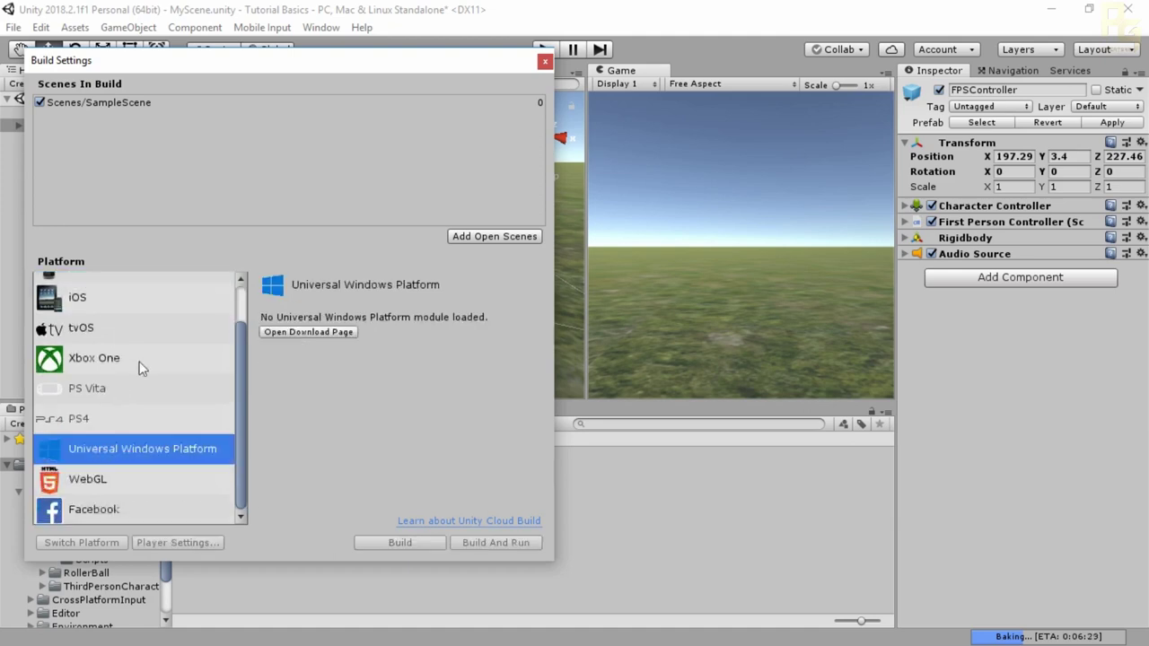
pyautogui.scroll(2, 142, 333)
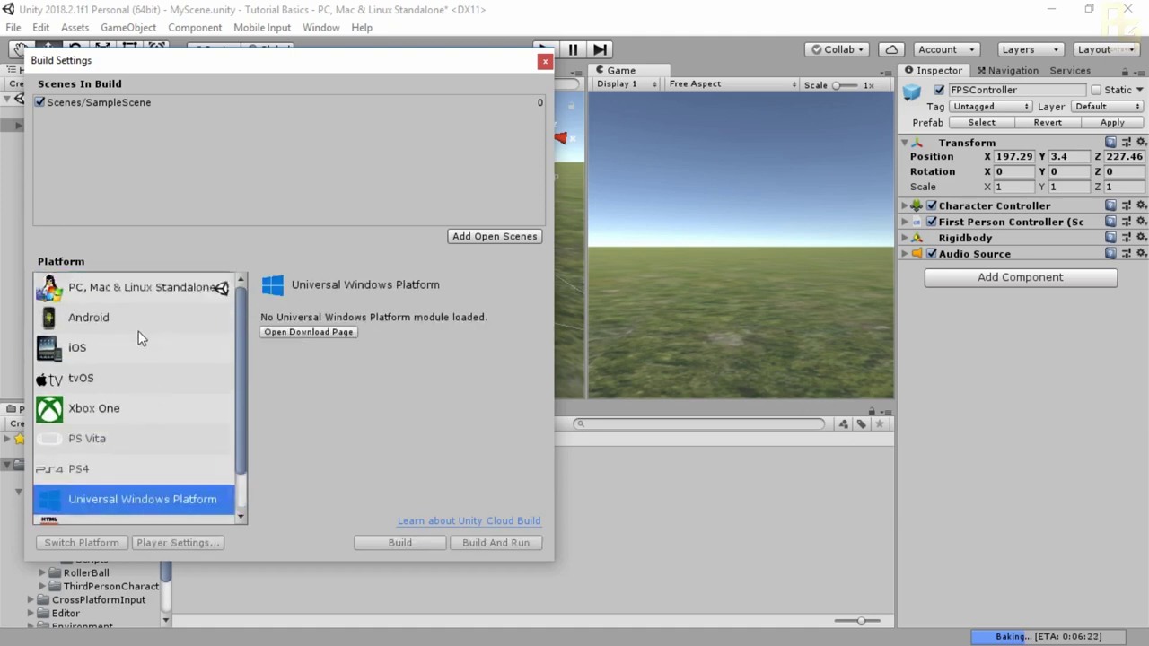
pyautogui.click(98, 297)
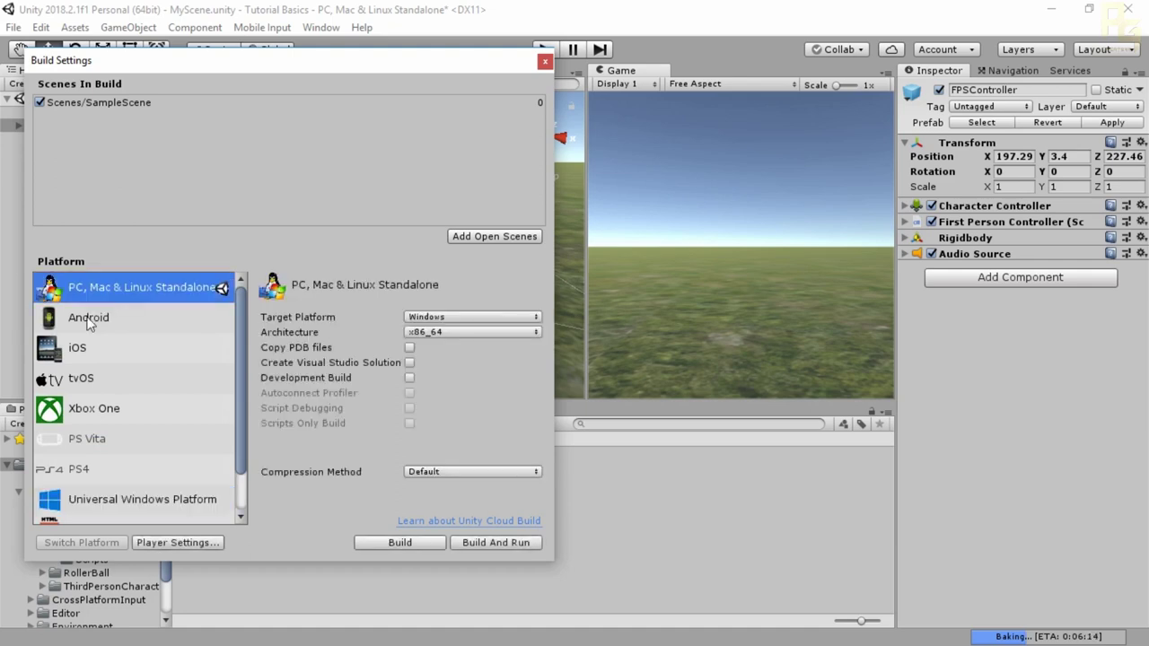
pyautogui.click(90, 320)
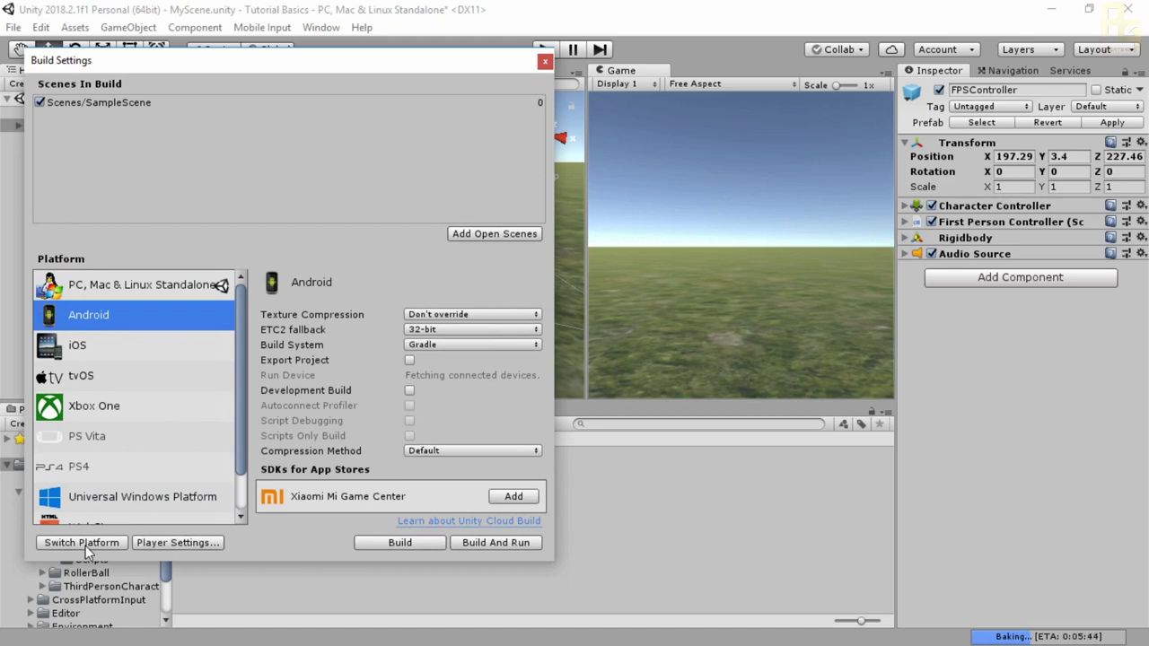
pyautogui.click(90, 349)
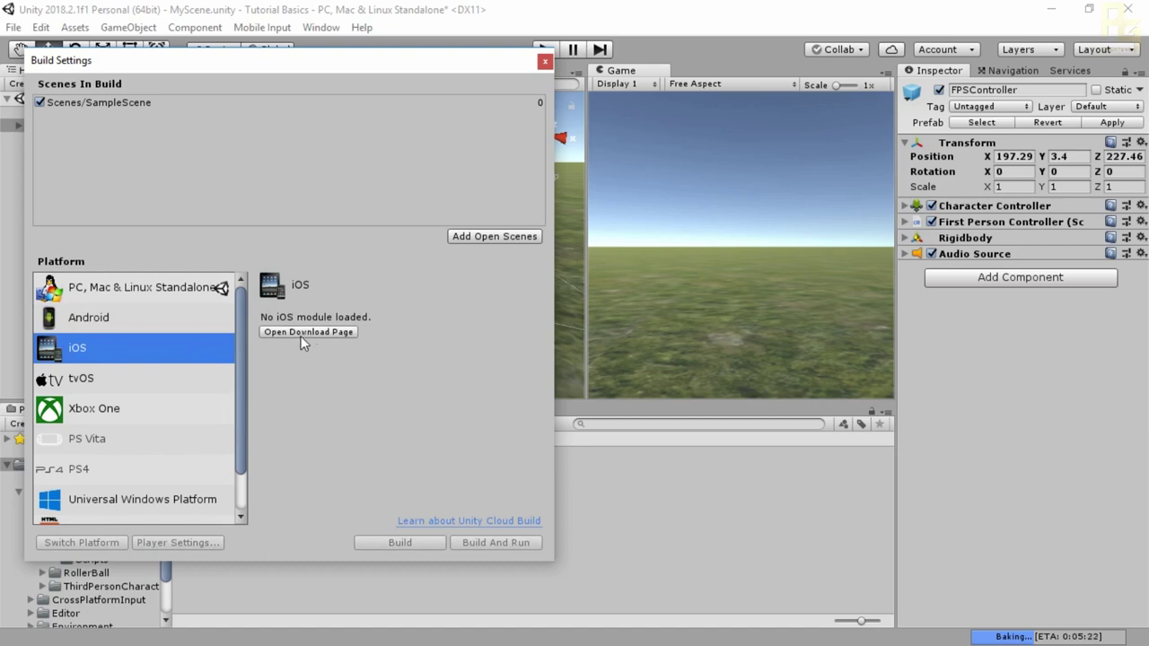
pyautogui.click(111, 415)
pyautogui.click(107, 444)
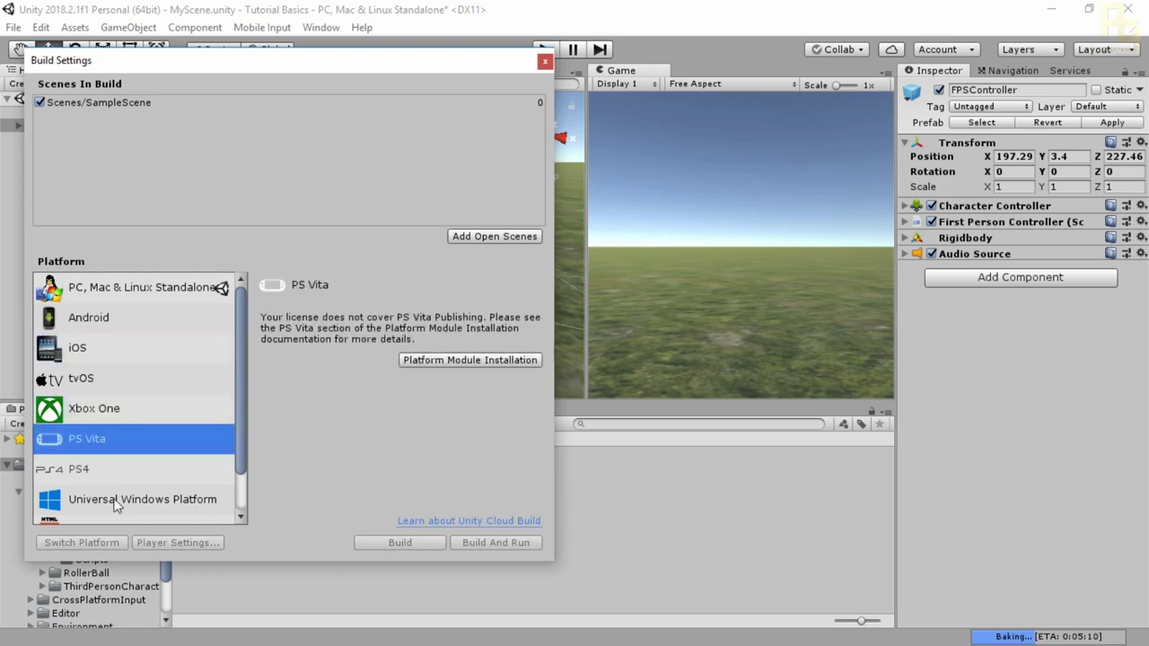
pyautogui.click(115, 502)
pyautogui.scroll(-2, 134, 501)
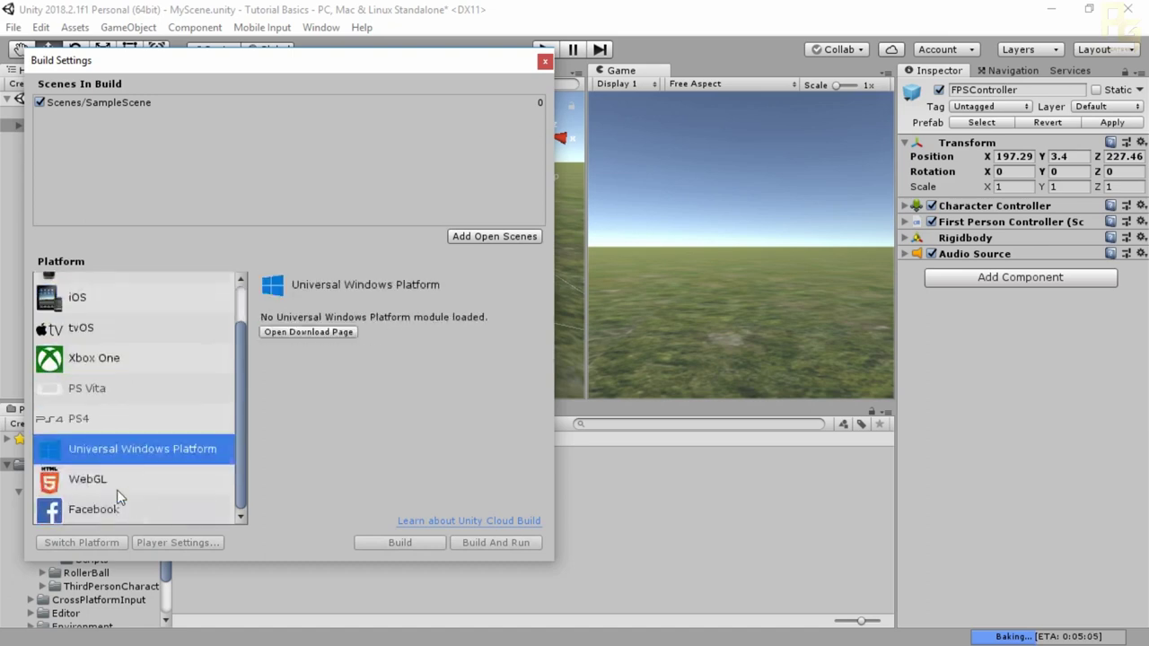
pyautogui.click(115, 508)
pyautogui.click(105, 480)
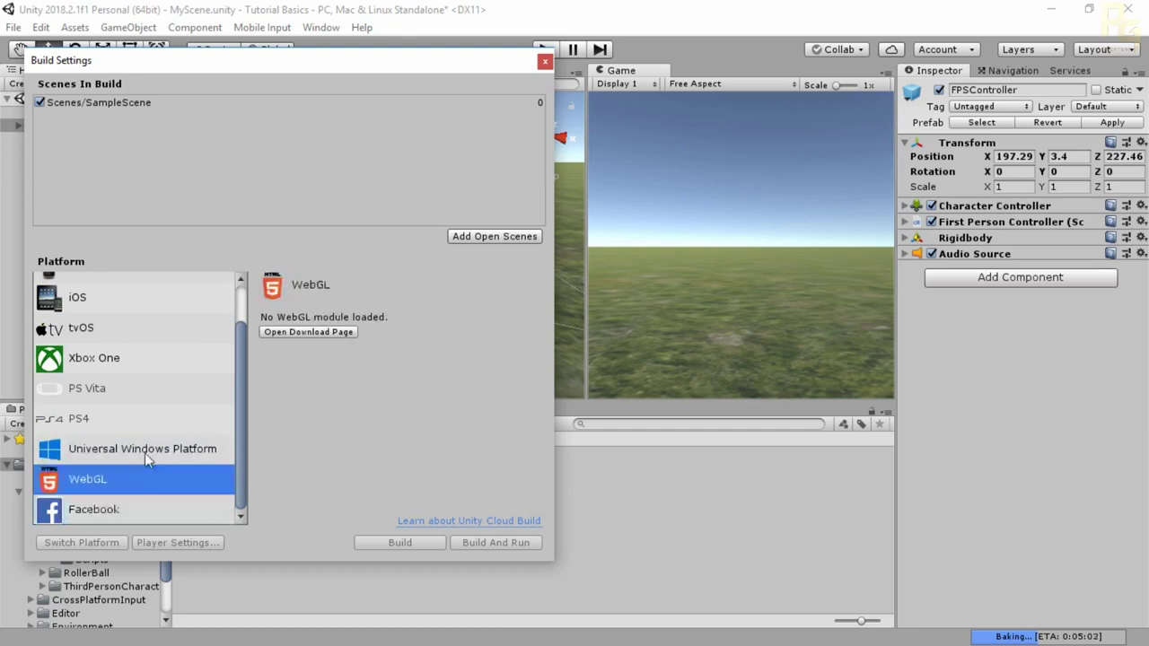
pyautogui.click(127, 452)
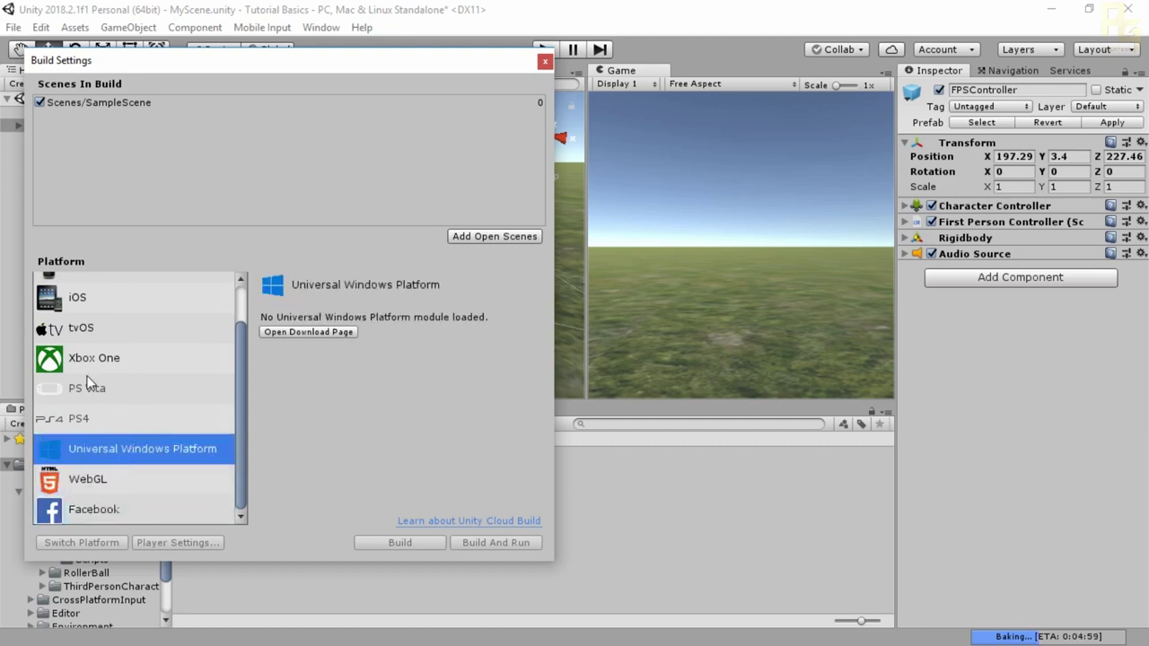
pyautogui.click(123, 357)
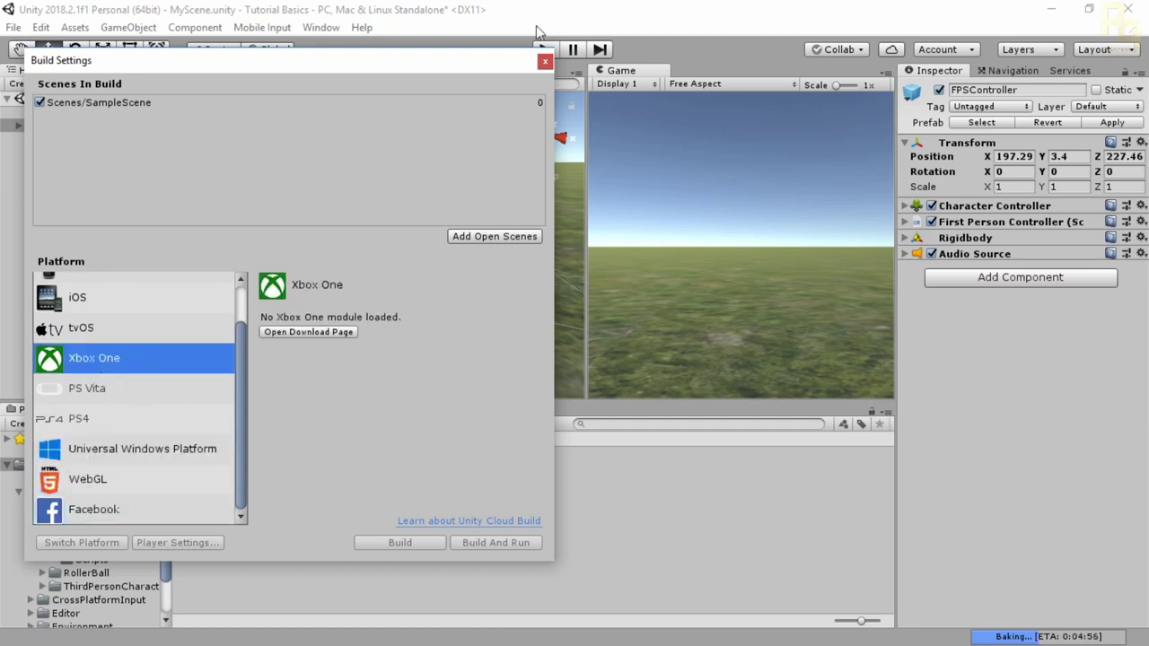
pyautogui.click(545, 61)
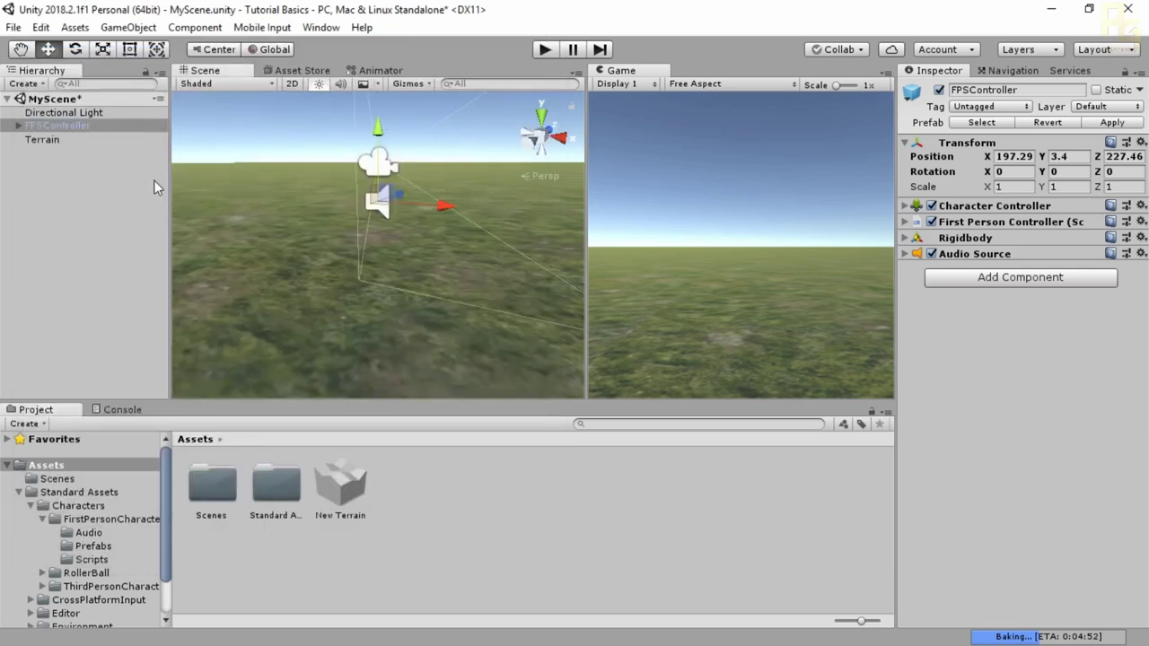
# Orbit around the FPSController and start importing a new asset into Assets
pyautogui.press('alt')
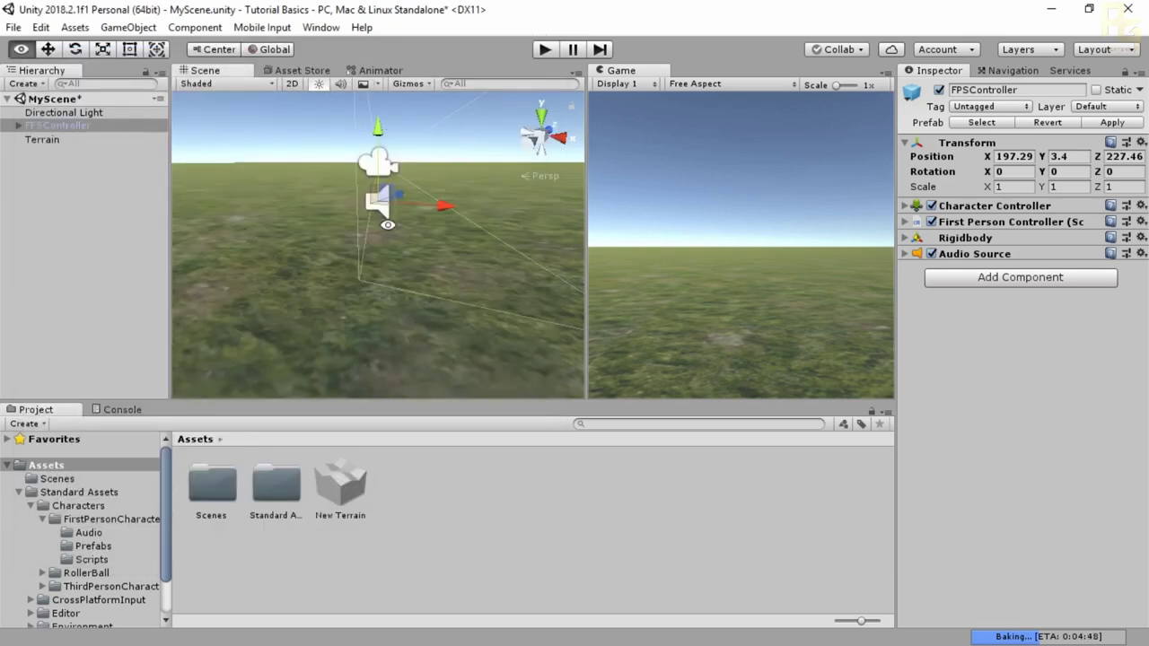
pyautogui.keyDown('alt'); pyautogui.moveTo(309, 261); pyautogui.dragTo(467, 262); pyautogui.keyUp('alt')
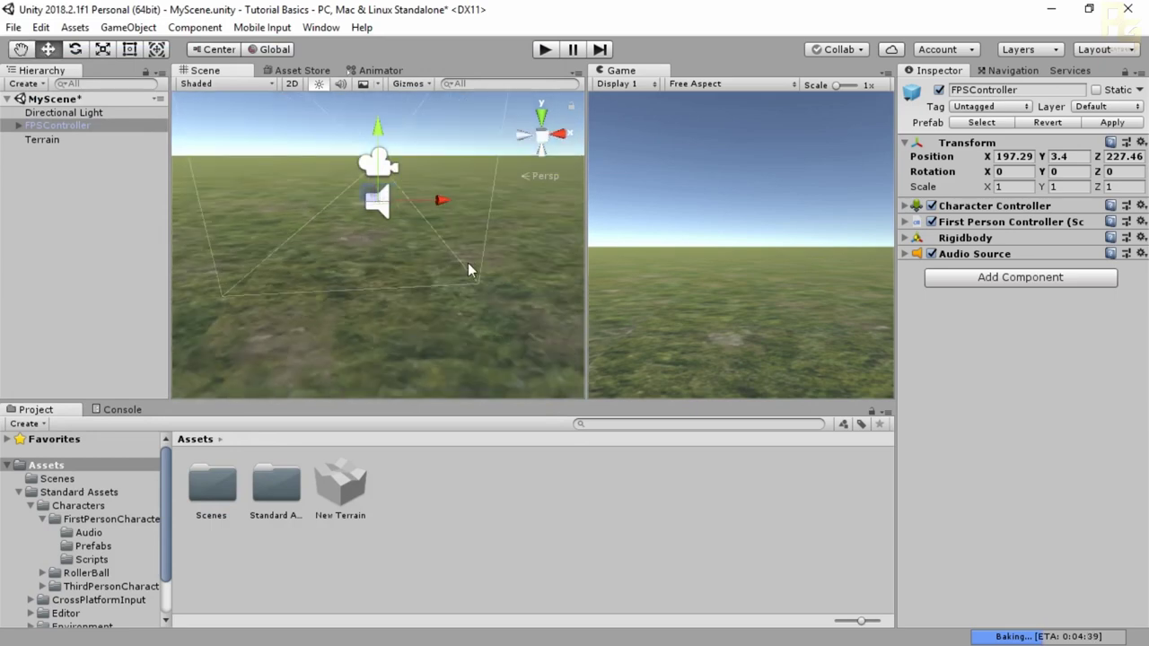
pyautogui.rightClick(427, 521)
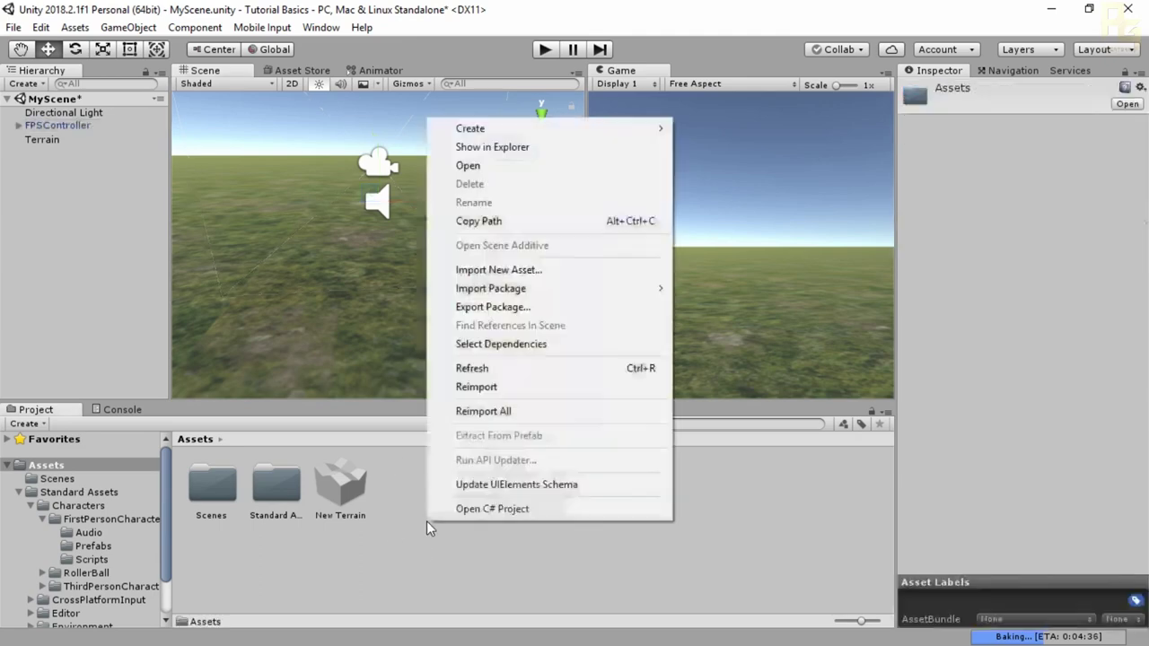
pyautogui.moveTo(530, 288)
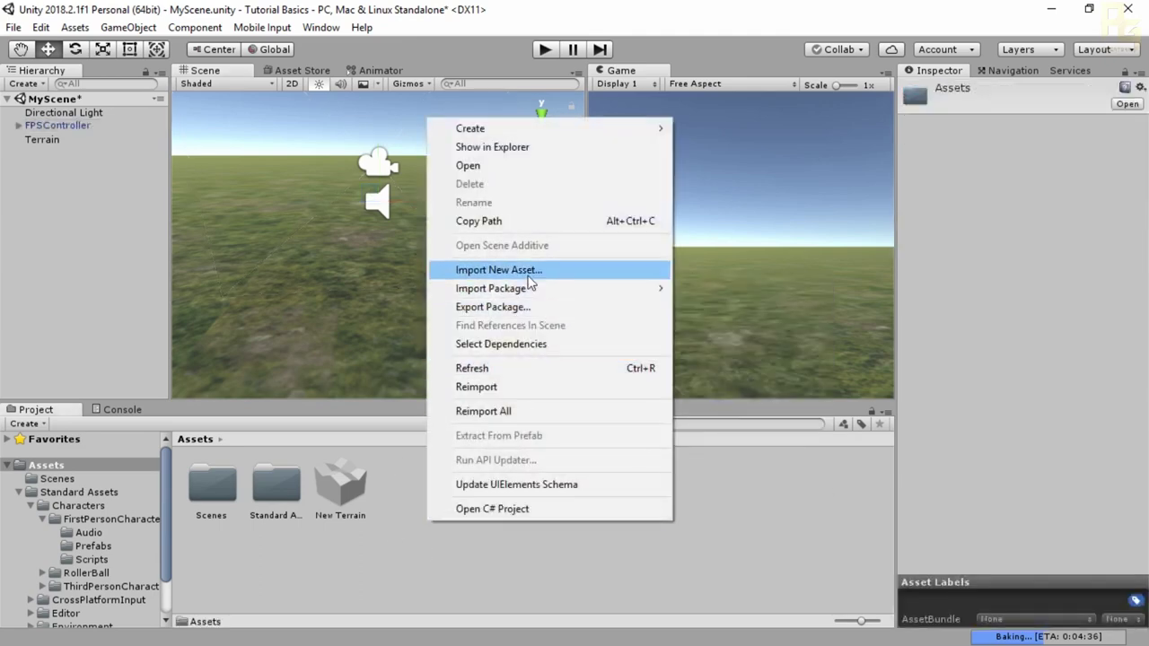
pyautogui.click(528, 272)
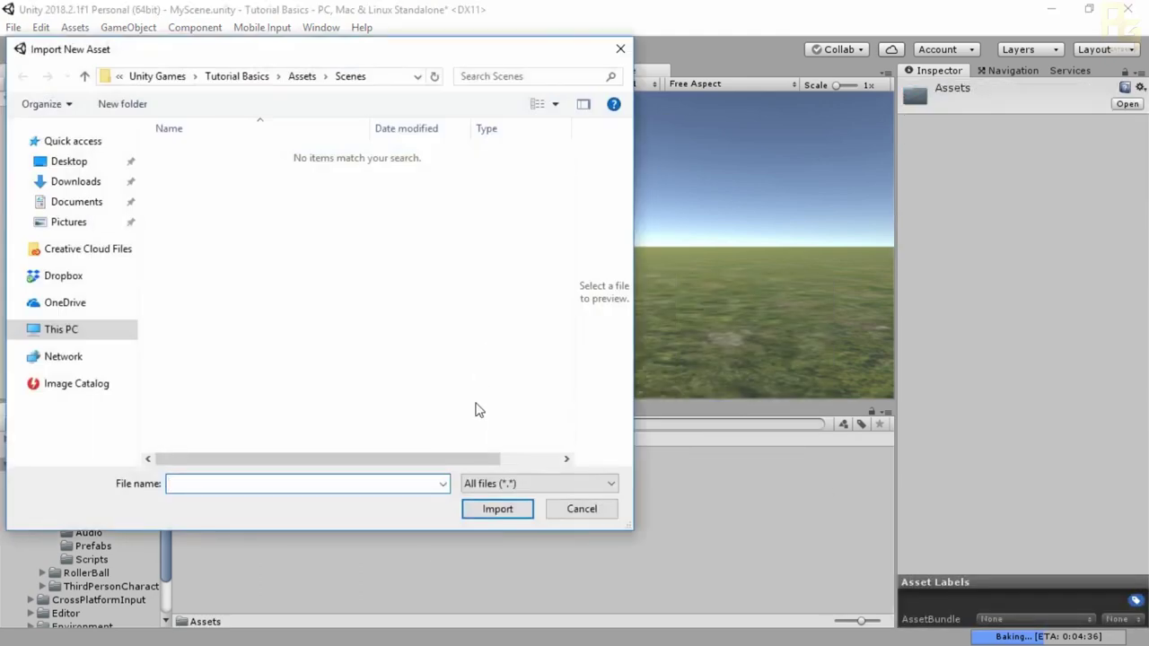
# Browse Standard Assets > Utility in the import dialog, then cancel without importing
pyautogui.click(521, 483)
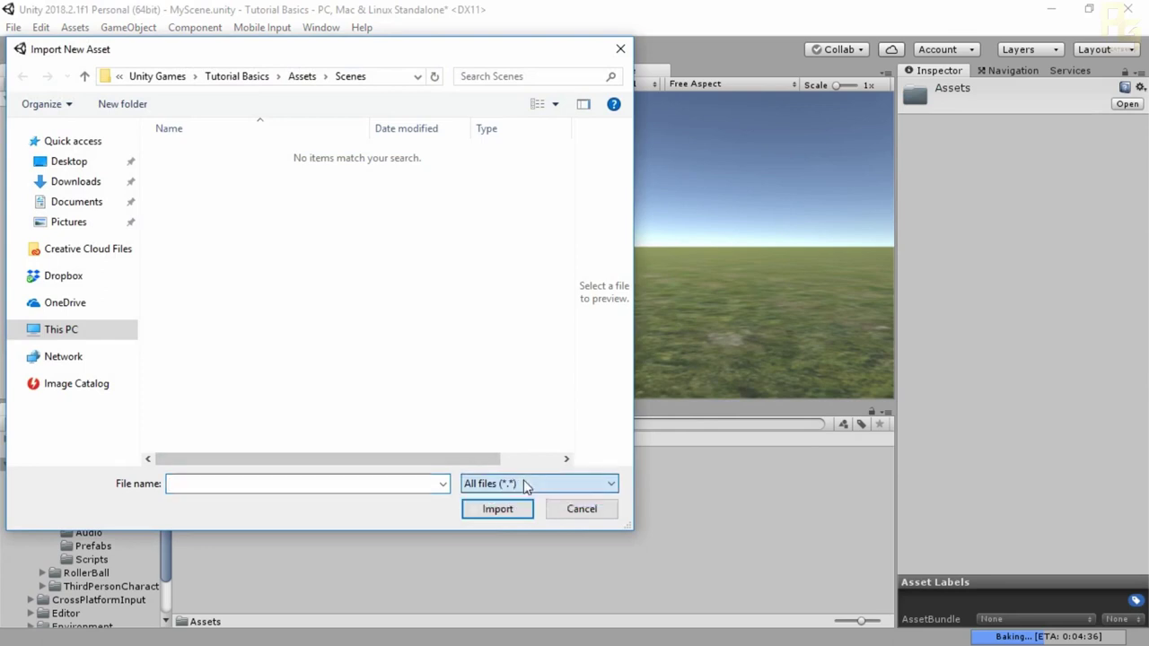
pyautogui.click(302, 77)
pyautogui.doubleClick(242, 173)
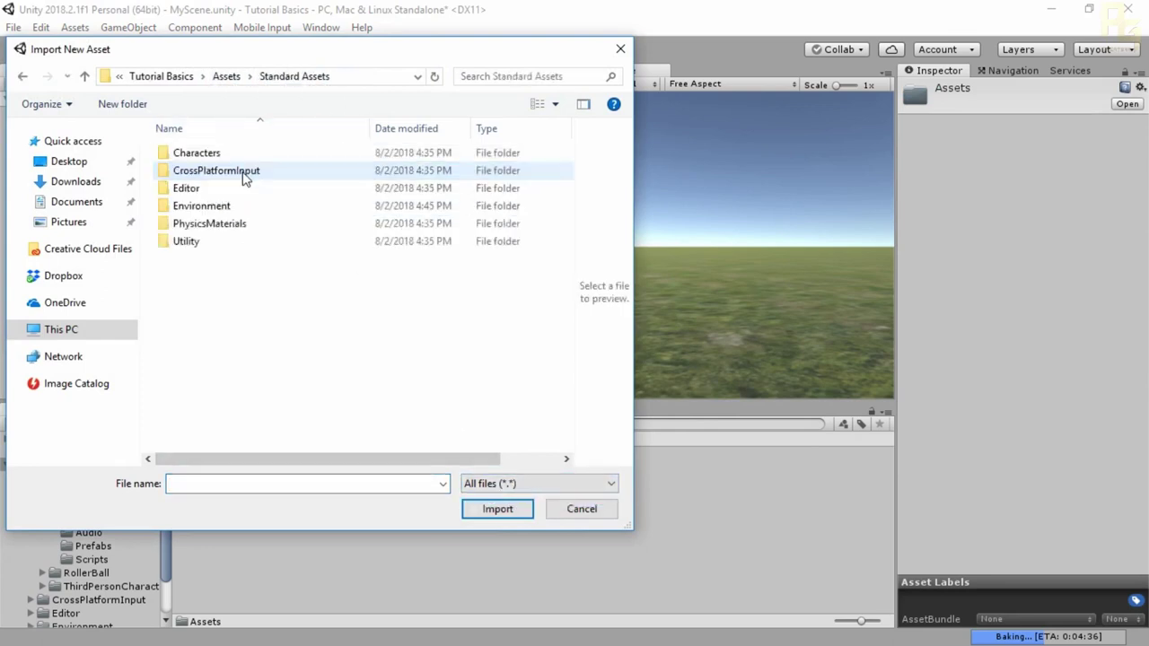
pyautogui.click(230, 246)
pyautogui.doubleClick(230, 246)
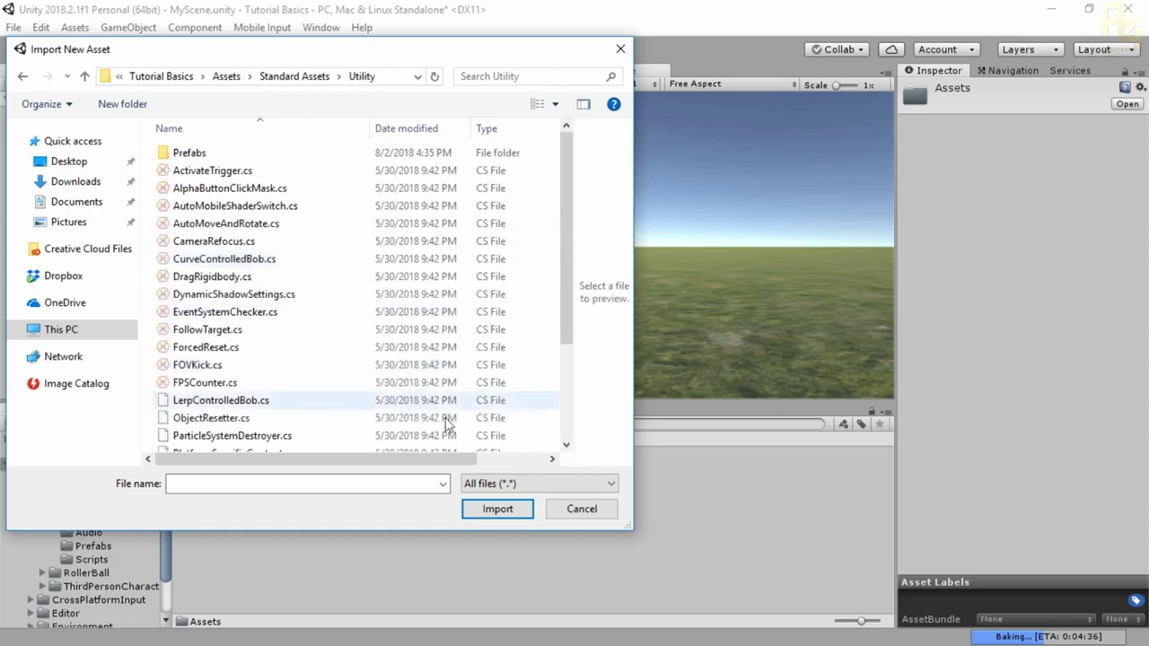
pyautogui.click(579, 509)
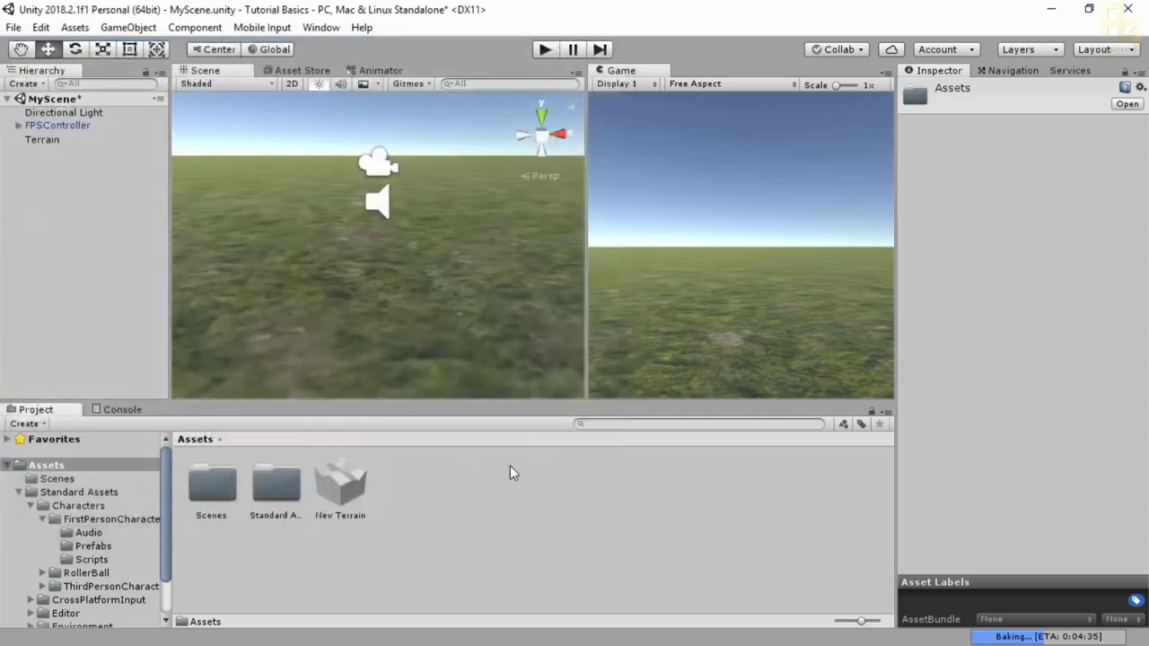
# Create a new C# script in the Assets folder named SampleScript
pyautogui.rightClick(458, 492)
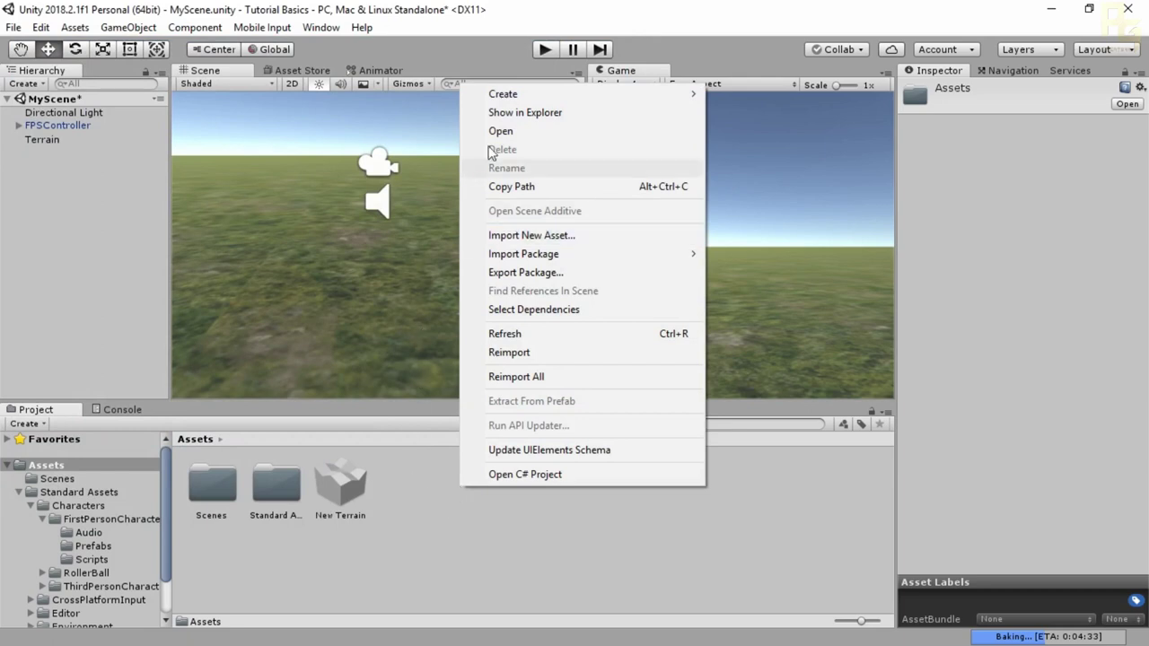
pyautogui.moveTo(501, 97)
pyautogui.moveTo(750, 94)
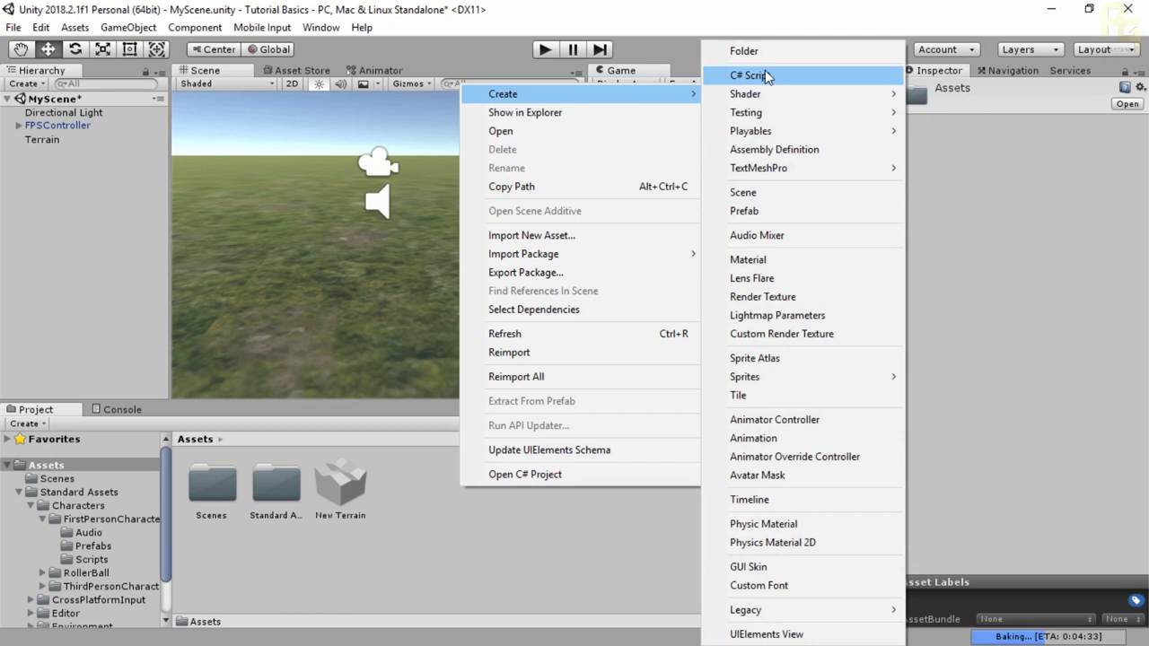
pyautogui.click(766, 78)
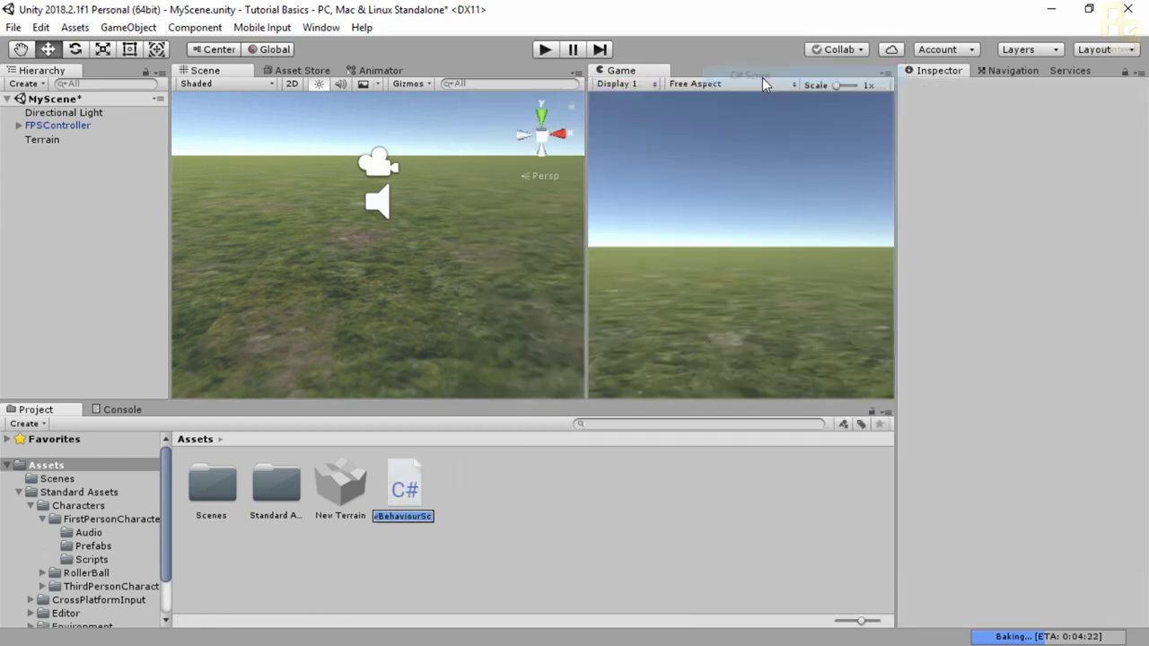
pyautogui.write('Samp')
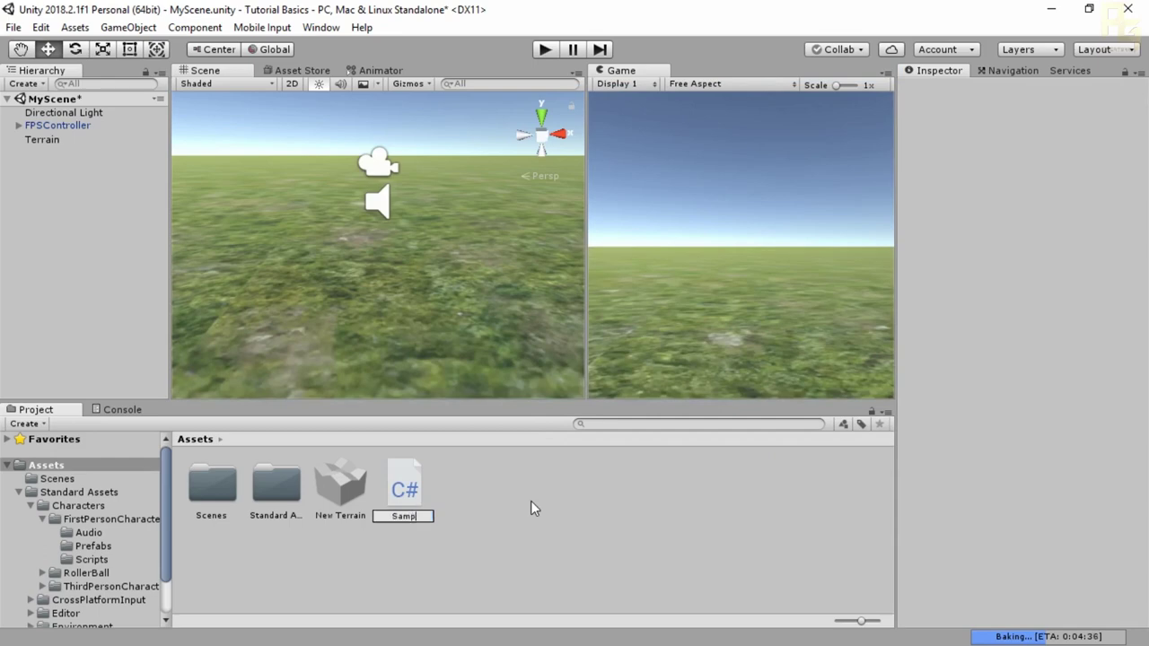
pyautogui.write('leScript')
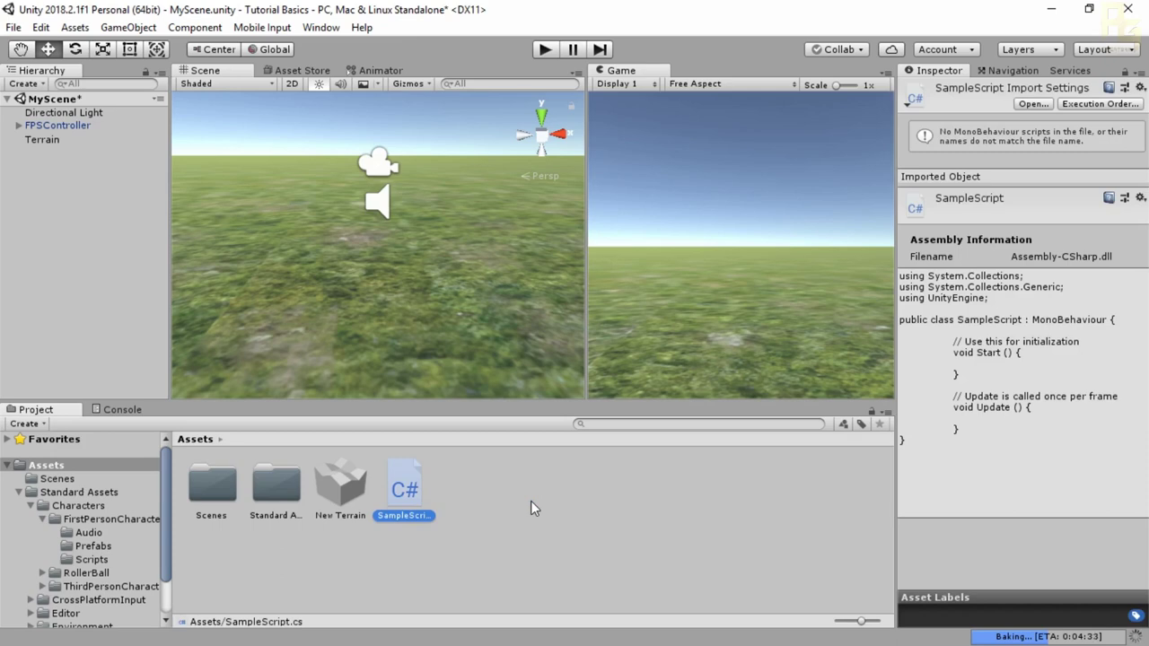
# Create a new folder named Script in the Assets folder
pyautogui.rightClick(530, 508)
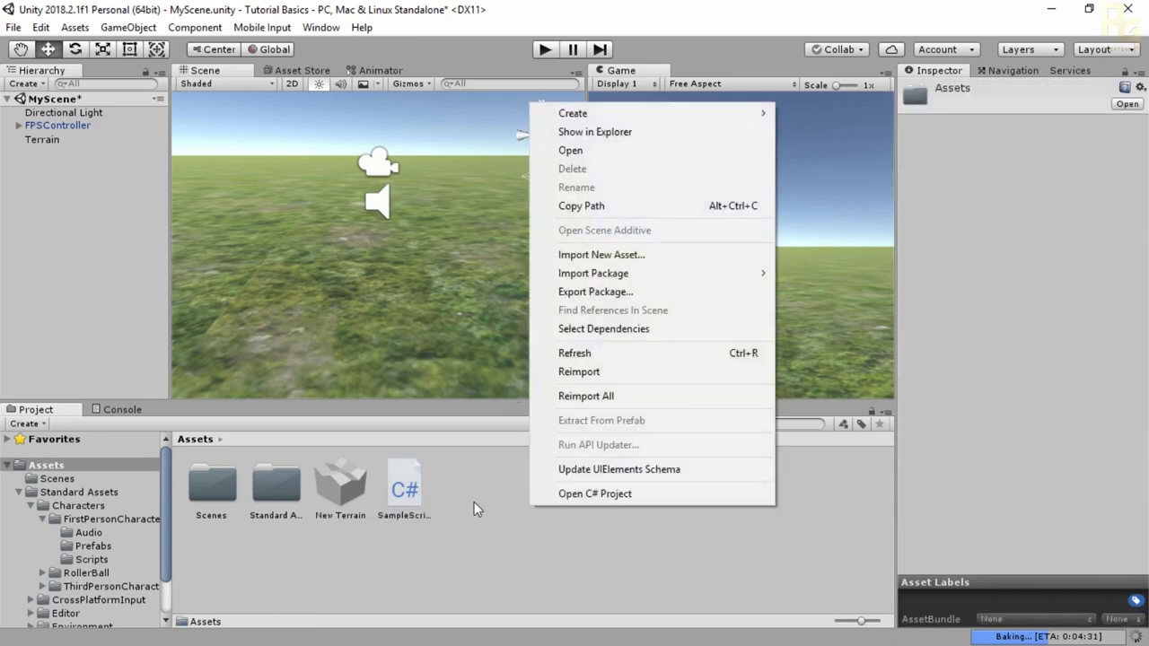
pyautogui.moveTo(644, 111)
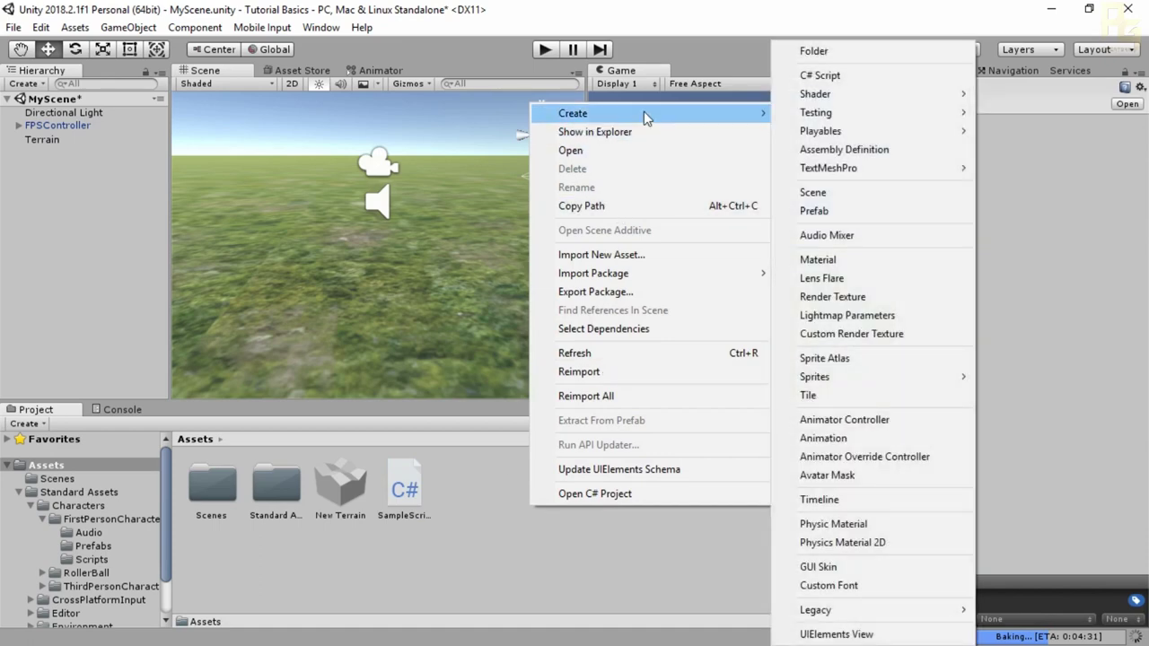
pyautogui.press('Escape')
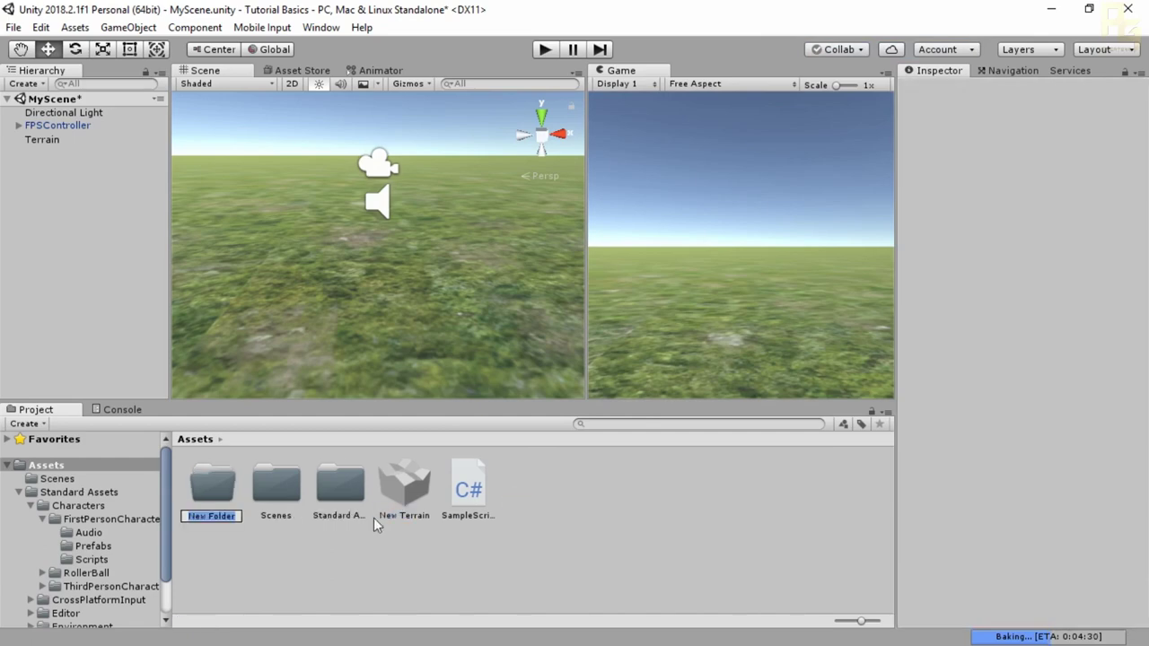
pyautogui.rightClick(228, 518)
pyautogui.press('Escape')
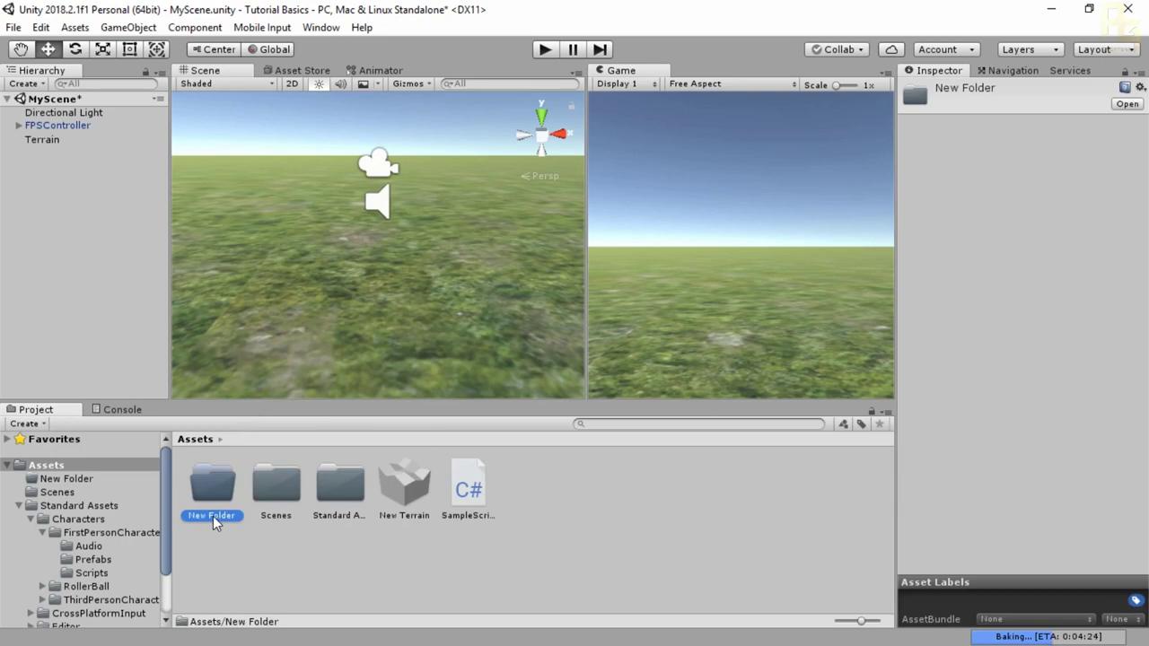
pyautogui.write('Script')
pyautogui.click(212, 516)
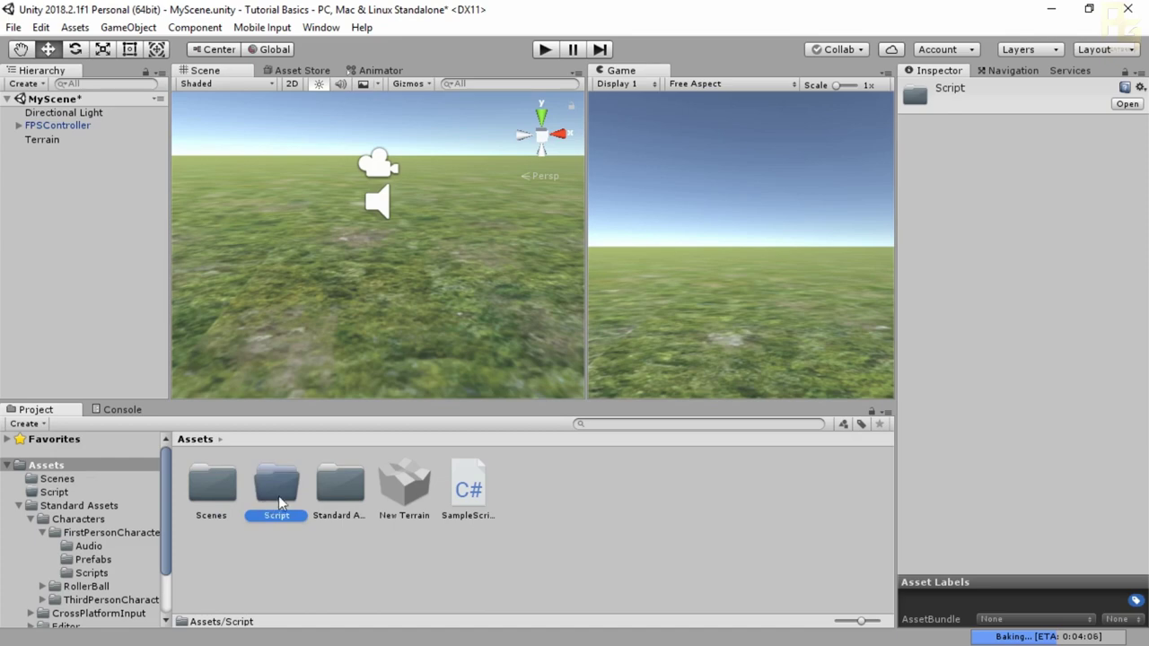
pyautogui.click(478, 499)
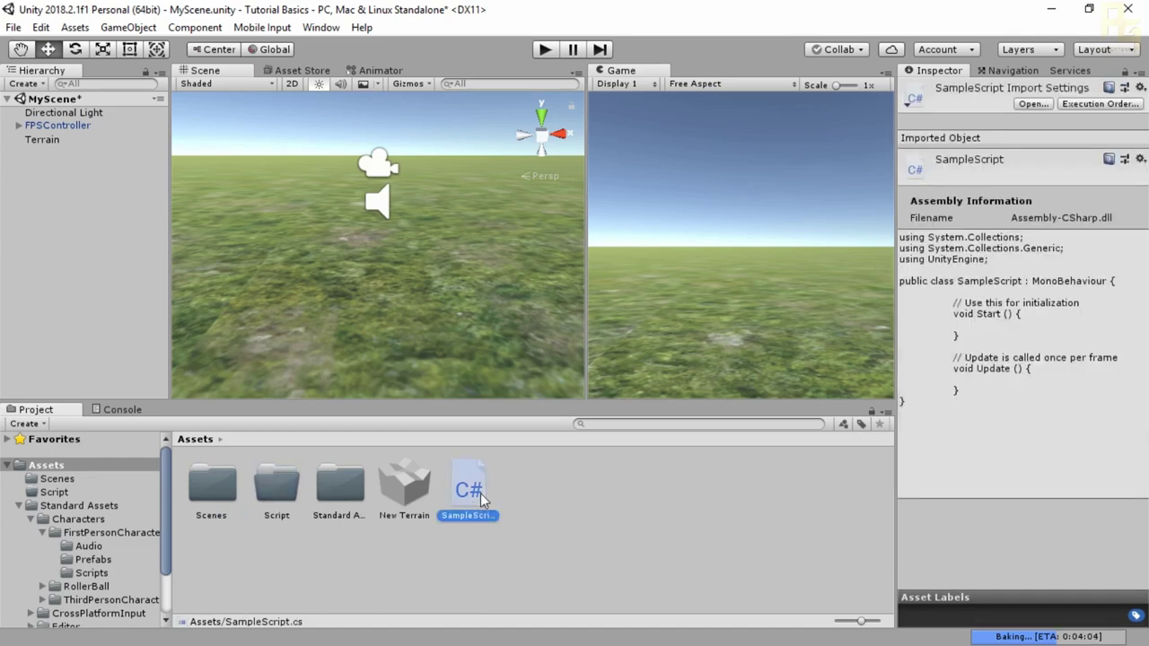
# Drag SampleScript toward the Script folder and open Script to check its contents
pyautogui.moveTo(477, 491); pyautogui.dragTo(265, 490)
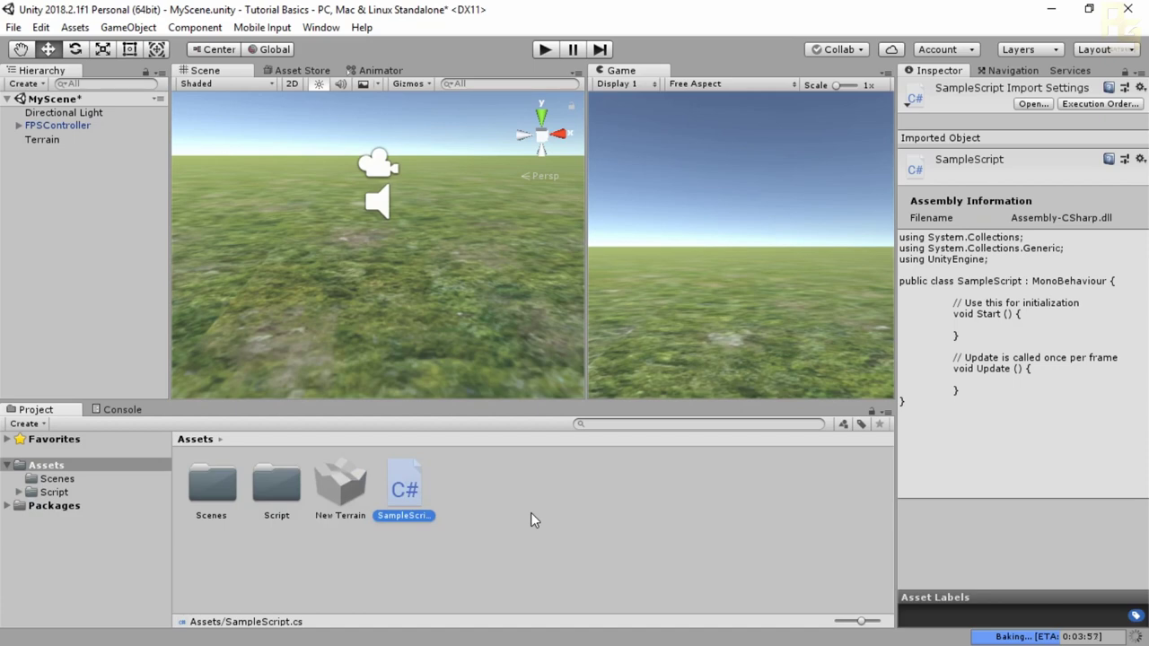
pyautogui.doubleClick(264, 503)
pyautogui.click(226, 493)
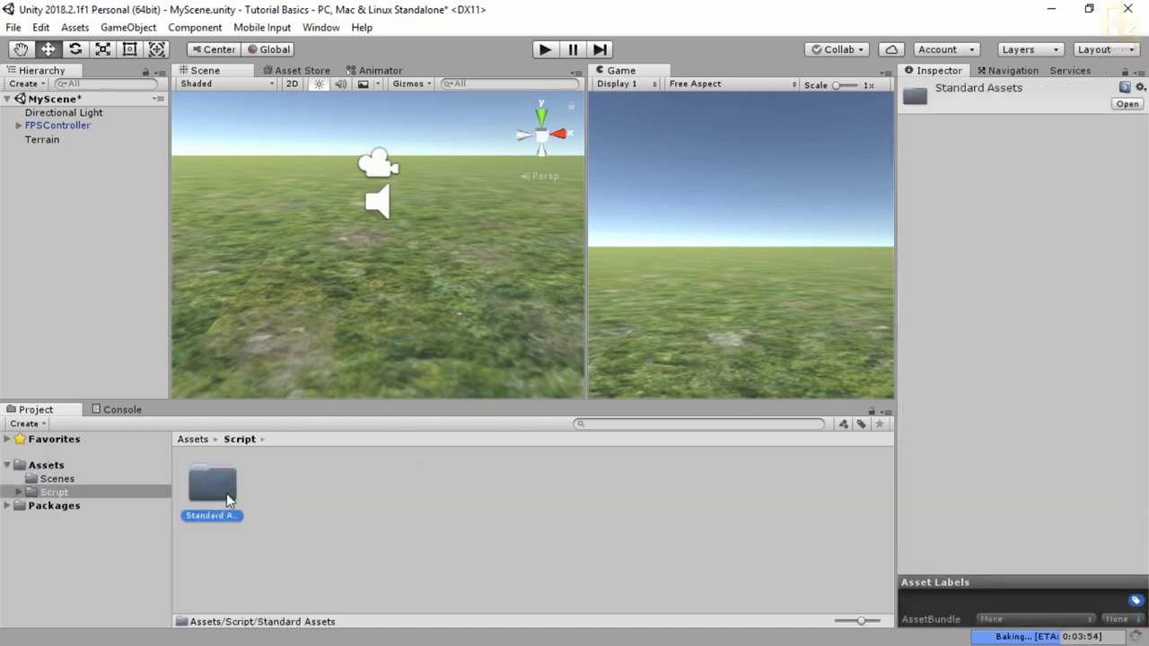
# Expand Script in the project tree and drag Standard Assets back to the Assets root
pyautogui.click(20, 496)
pyautogui.click(18, 493)
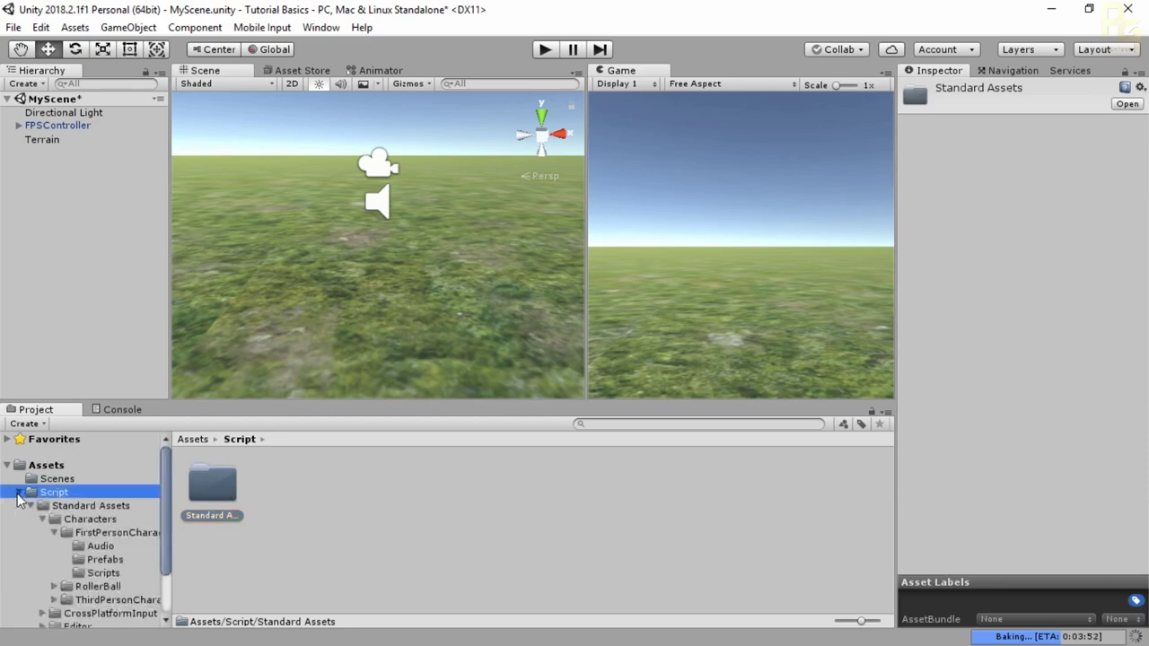
pyautogui.click(32, 505)
pyautogui.moveTo(65, 505); pyautogui.dragTo(202, 441)
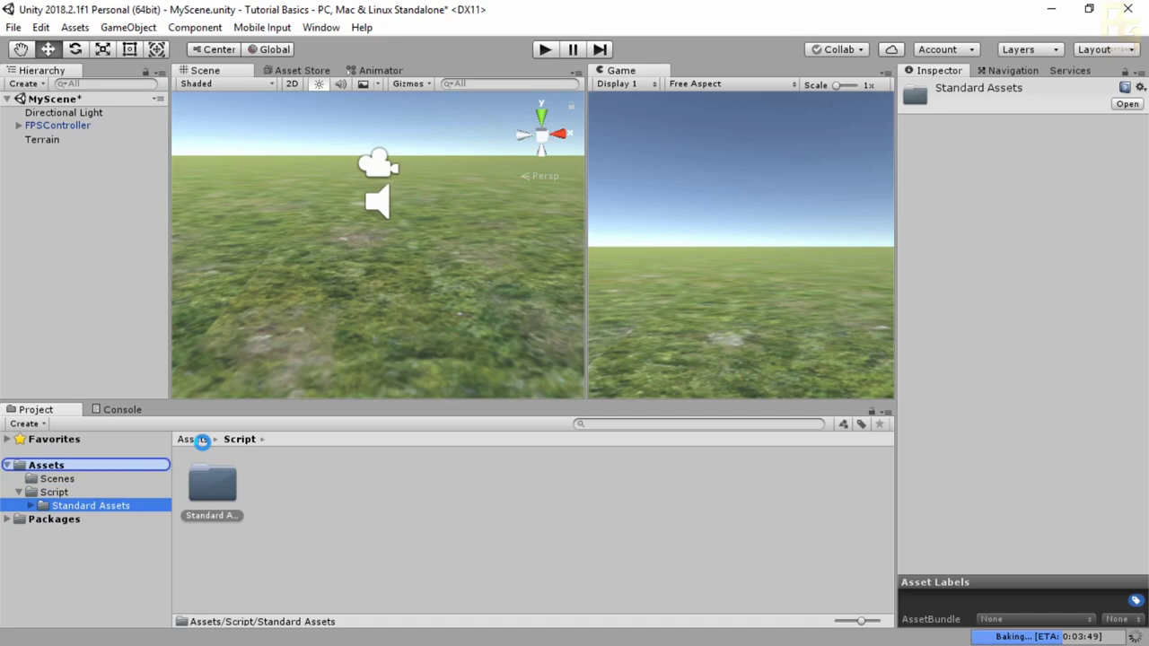
pyautogui.moveTo(202, 441); pyautogui.dragTo(203, 443)
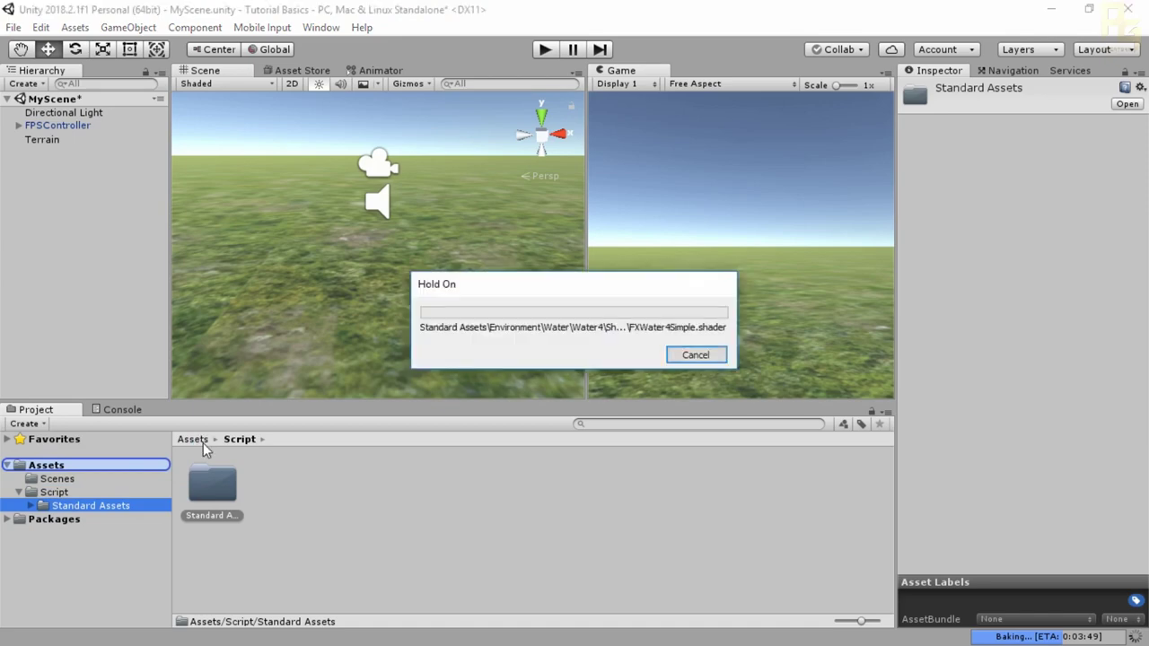
# Drag SampleScript into the Script folder and check the CS2001 error in the Console
pyautogui.click(199, 440)
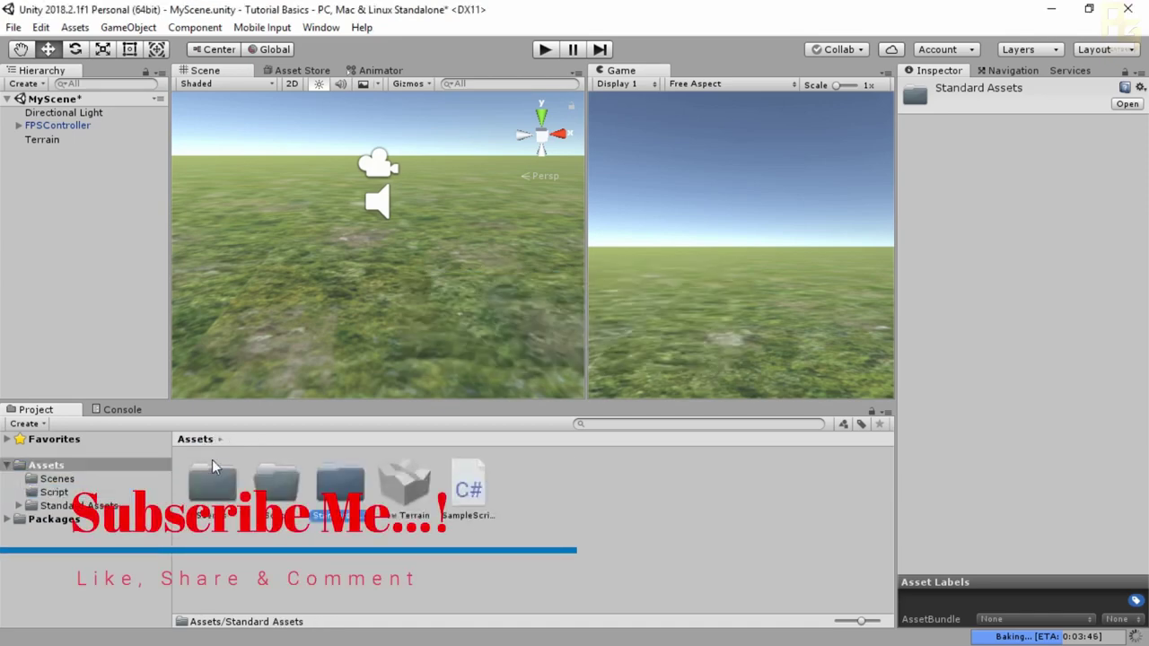
pyautogui.click(469, 492)
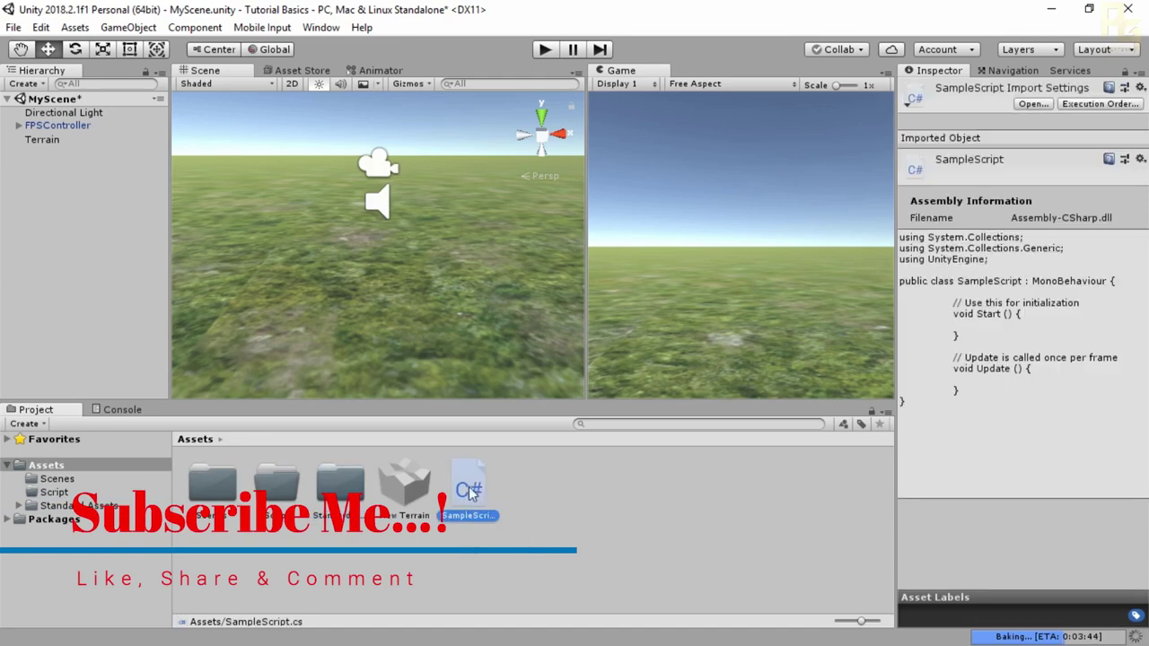
pyautogui.moveTo(471, 491); pyautogui.dragTo(284, 510)
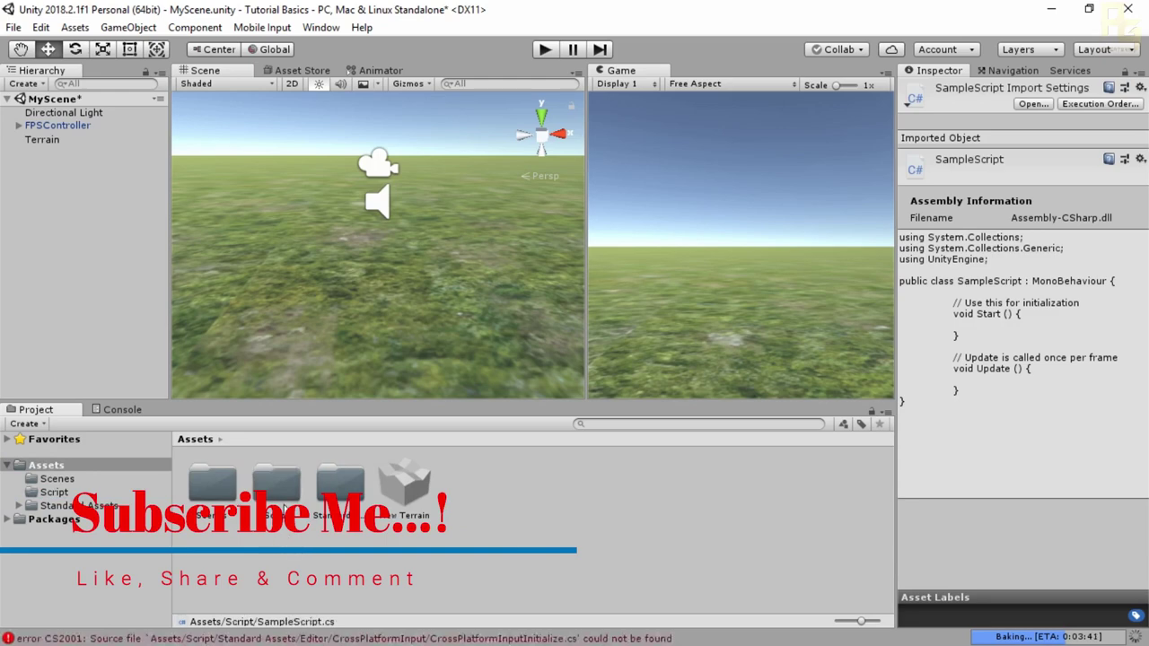
pyautogui.click(116, 412)
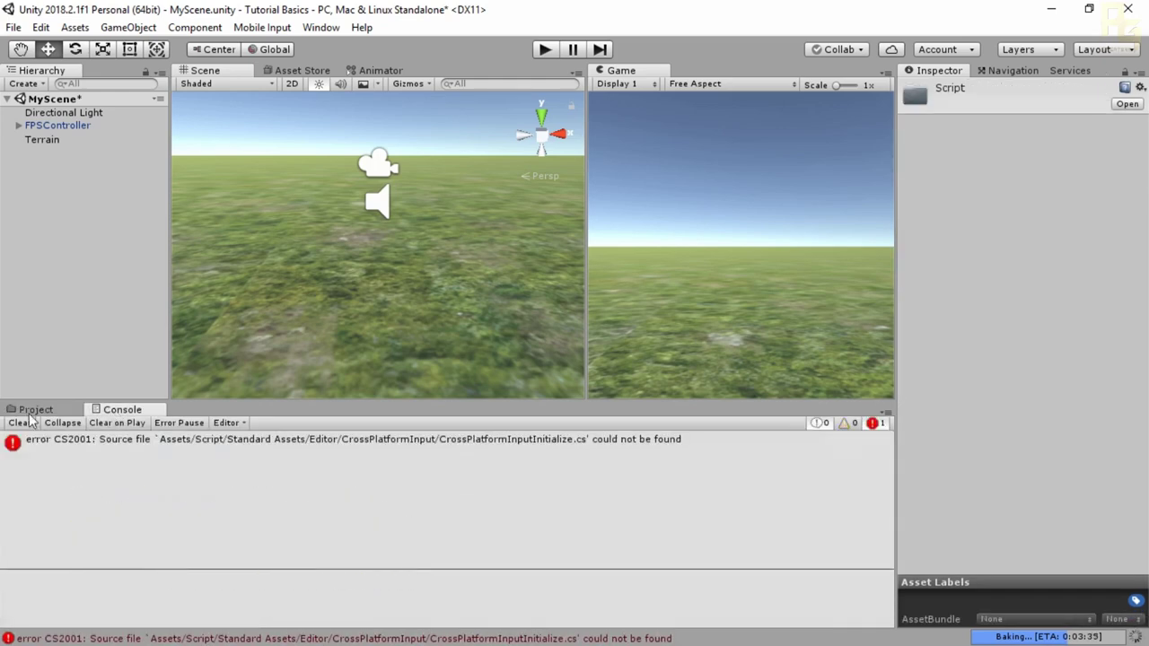
pyautogui.click(34, 410)
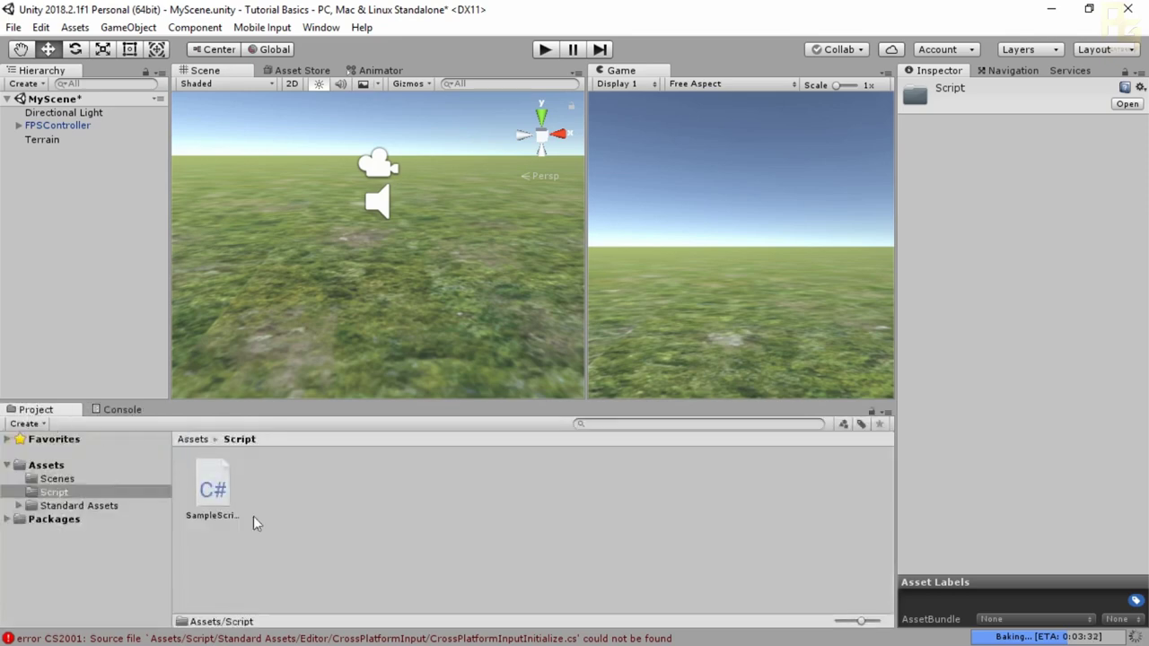
pyautogui.click(218, 512)
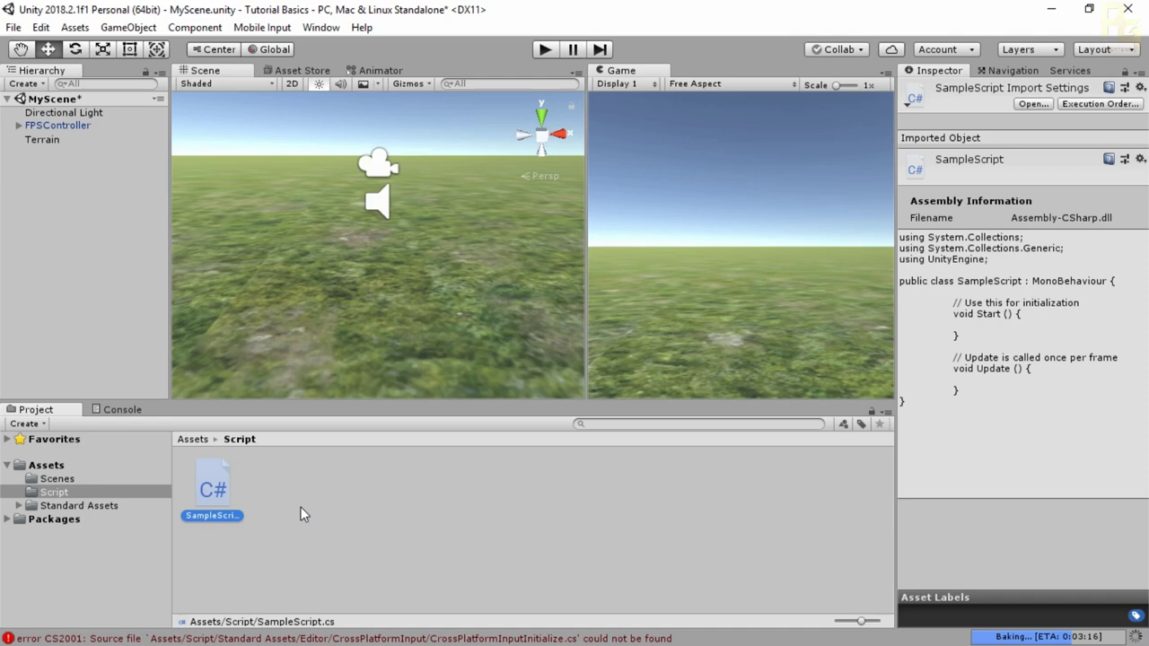
pyautogui.click(192, 438)
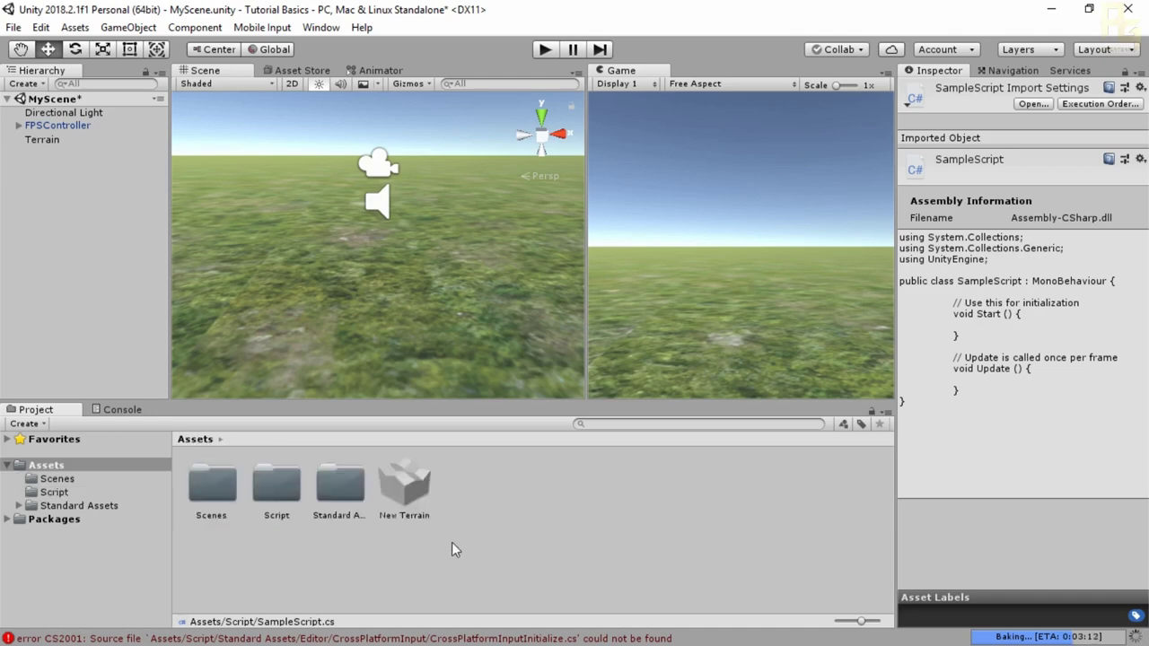
pyautogui.rightClick(569, 516)
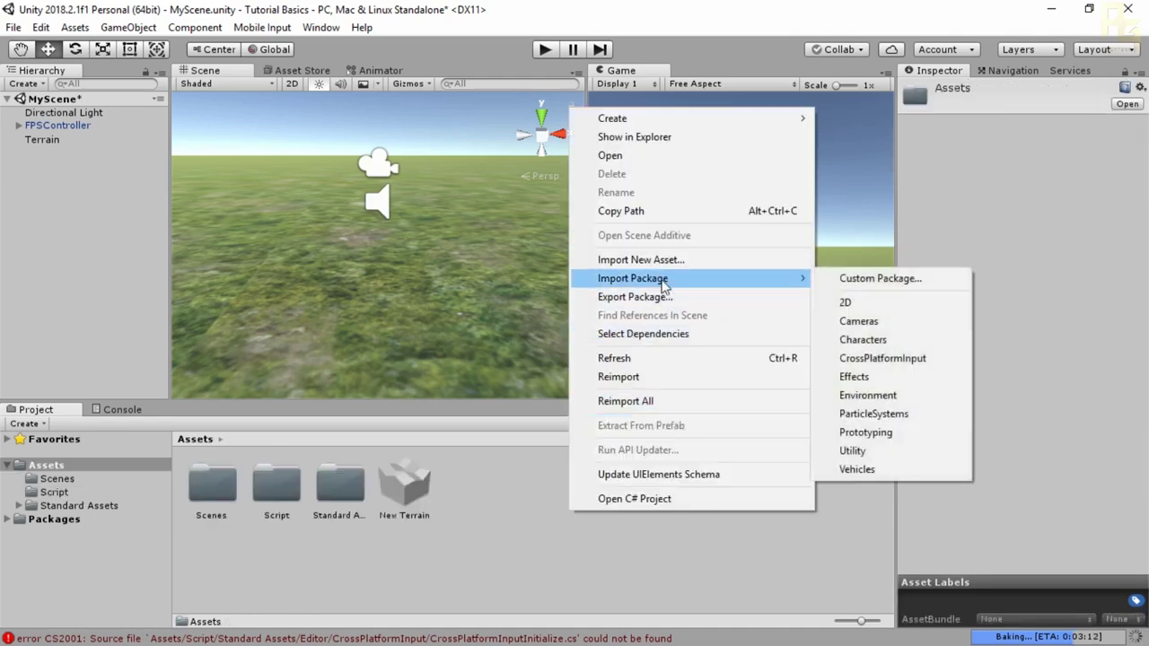
pyautogui.moveTo(664, 124)
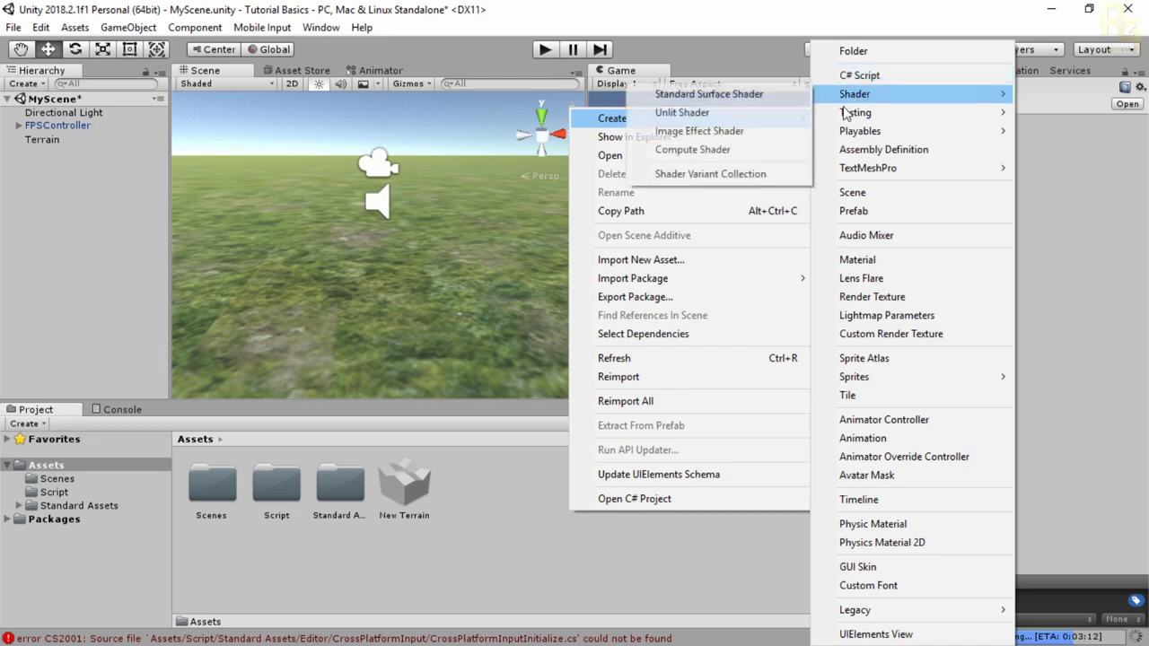
pyautogui.click(495, 541)
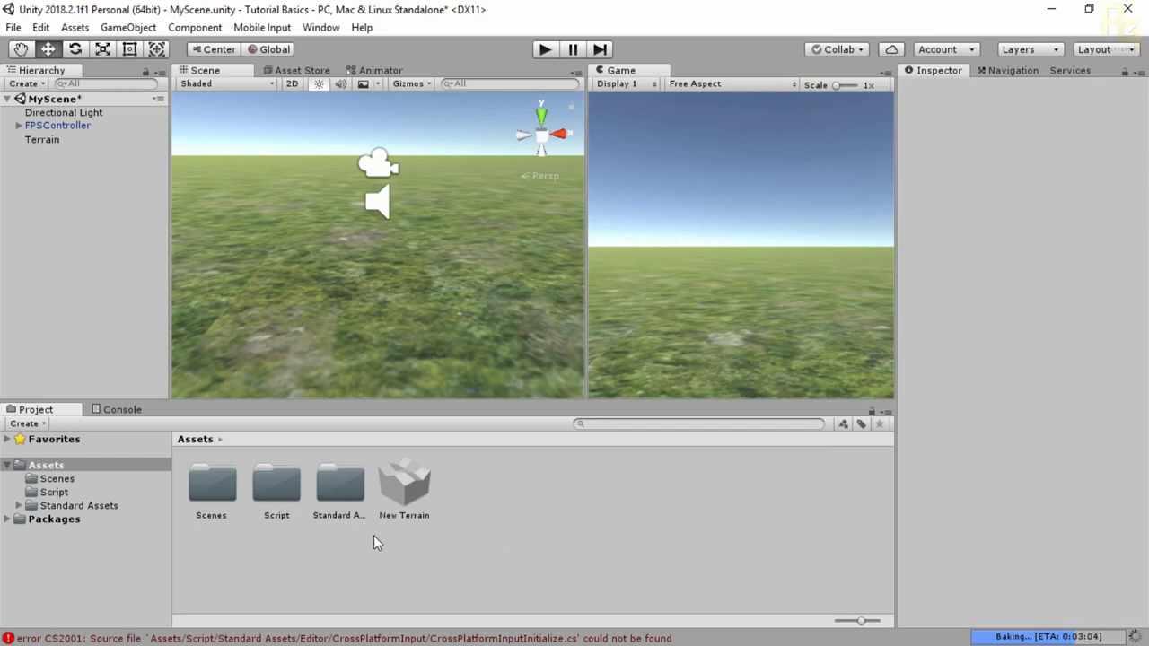
# Check SampleScript inside the Script folder and select the scene's FPSController
pyautogui.doubleClick(269, 490)
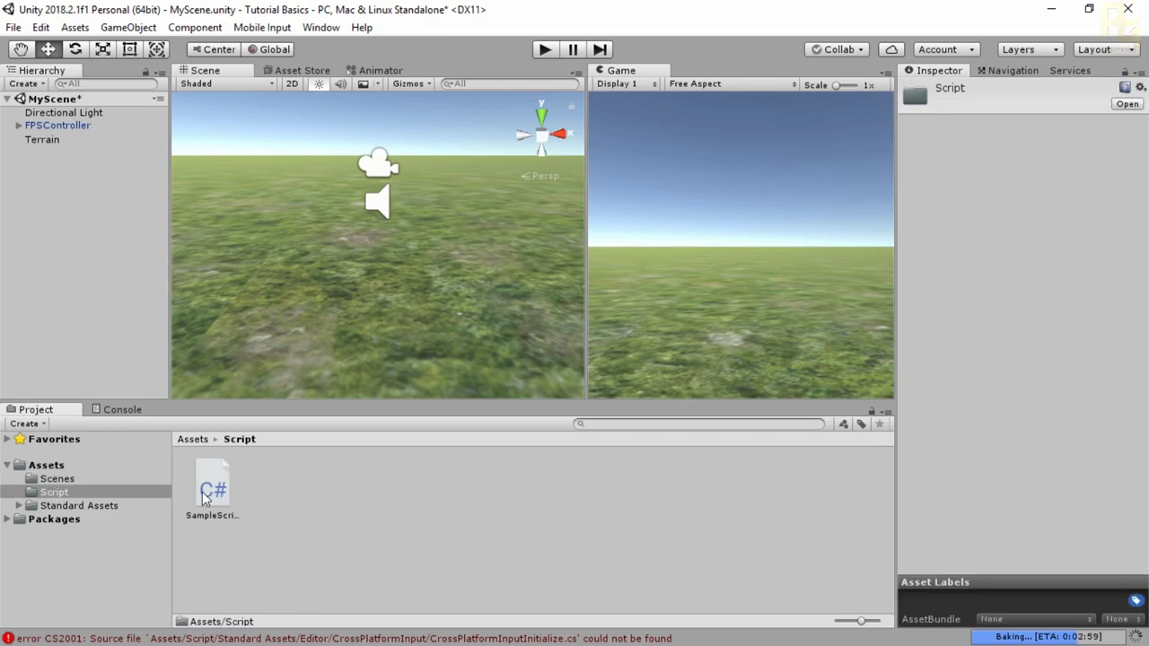
pyautogui.click(206, 490)
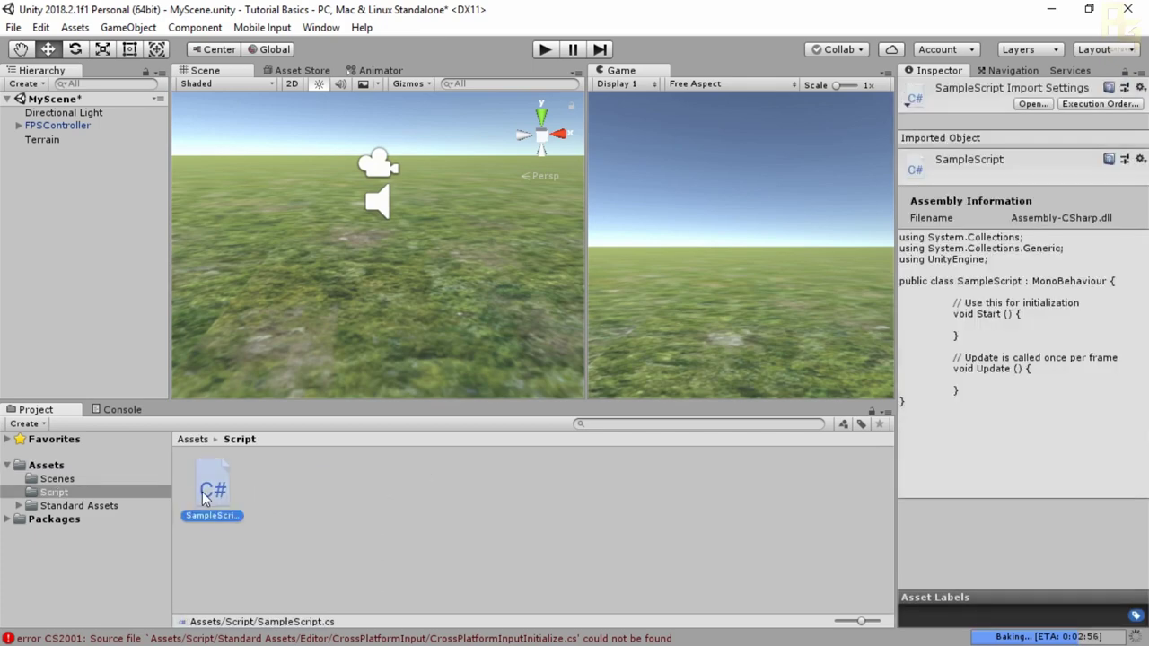
pyautogui.click(191, 440)
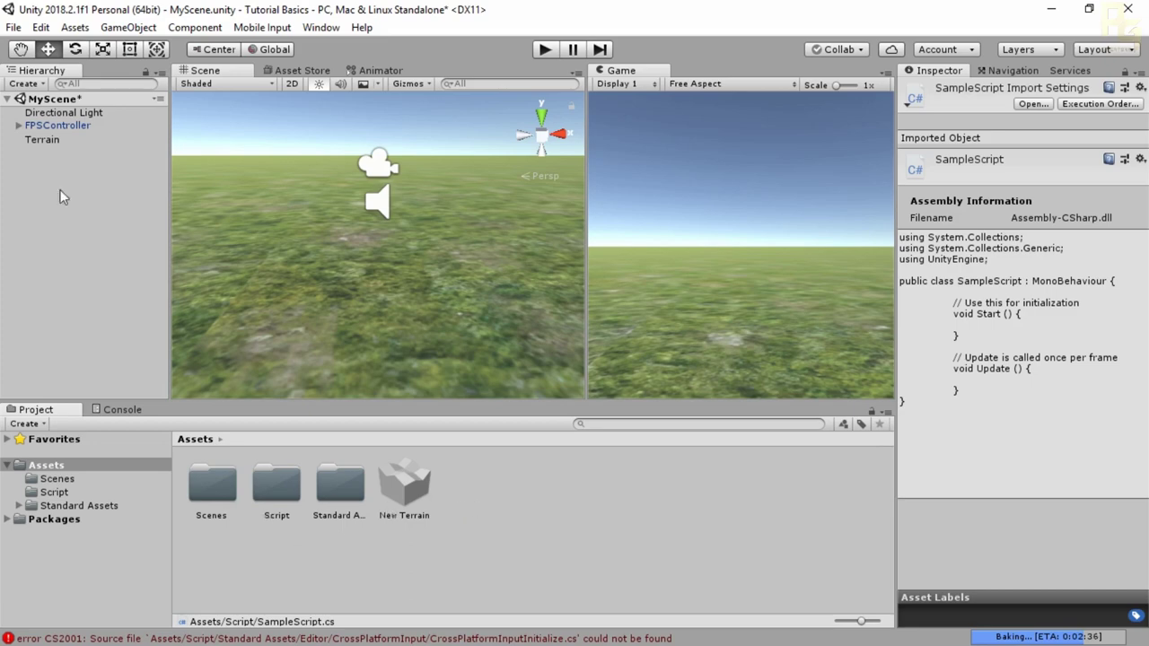
pyautogui.click(45, 126)
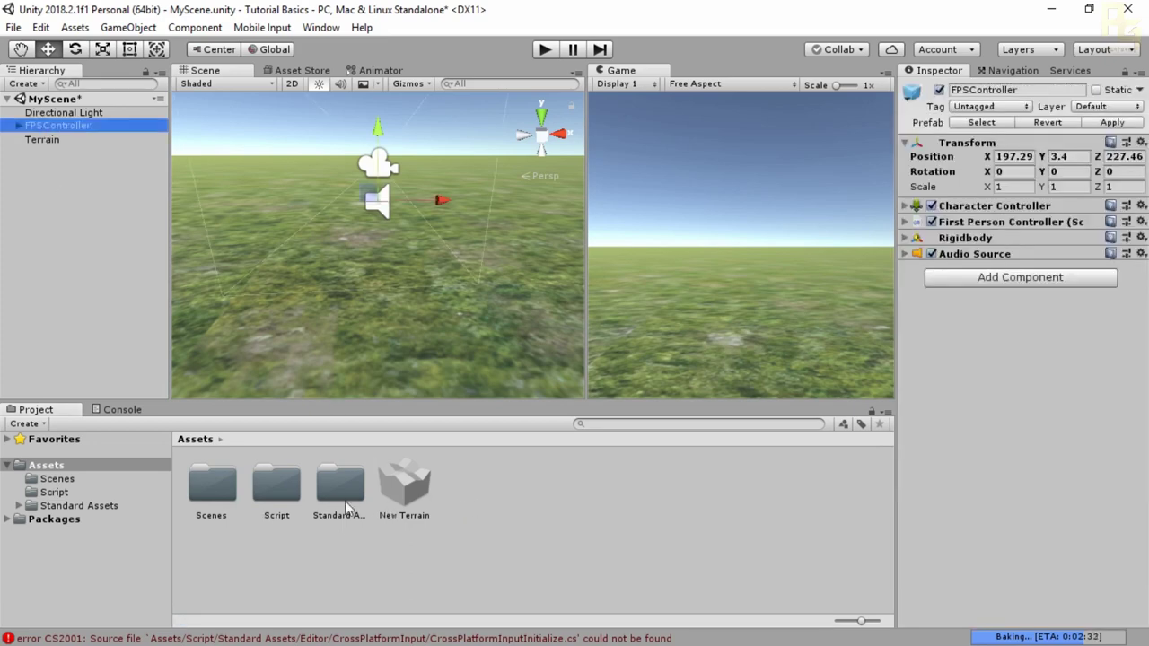
# Inspect the FPSController prefab in Standard Assets > Characters > FirstPersonCharacter > Prefabs
pyautogui.click(320, 507)
pyautogui.doubleClick(317, 508)
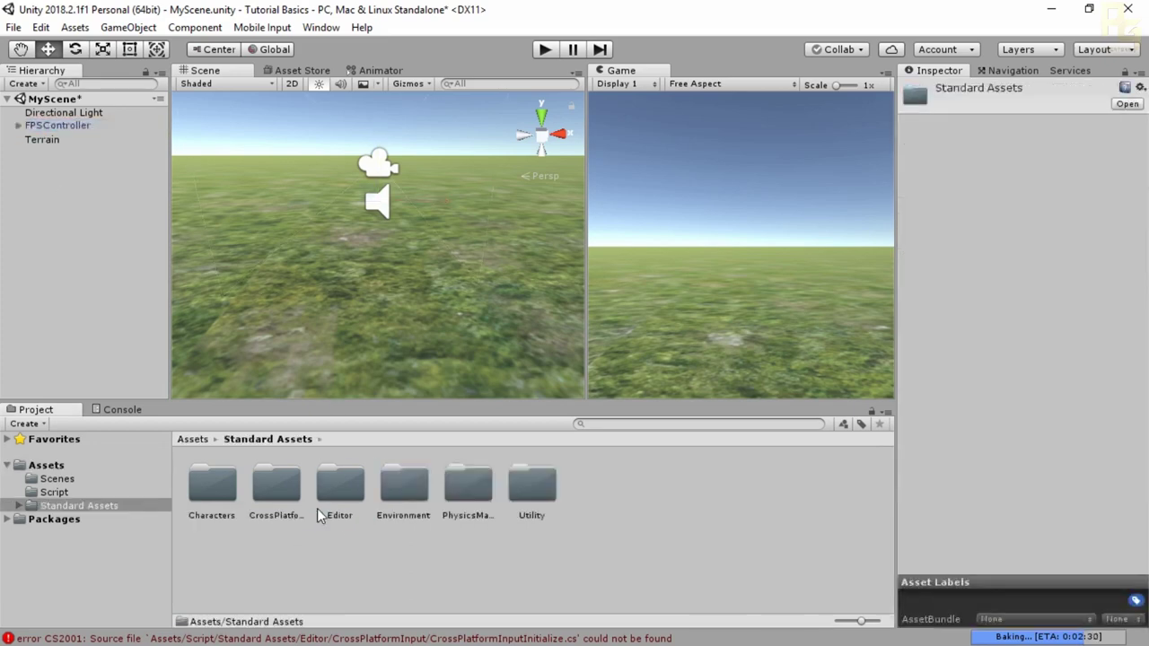
pyautogui.doubleClick(215, 489)
pyautogui.doubleClick(215, 489)
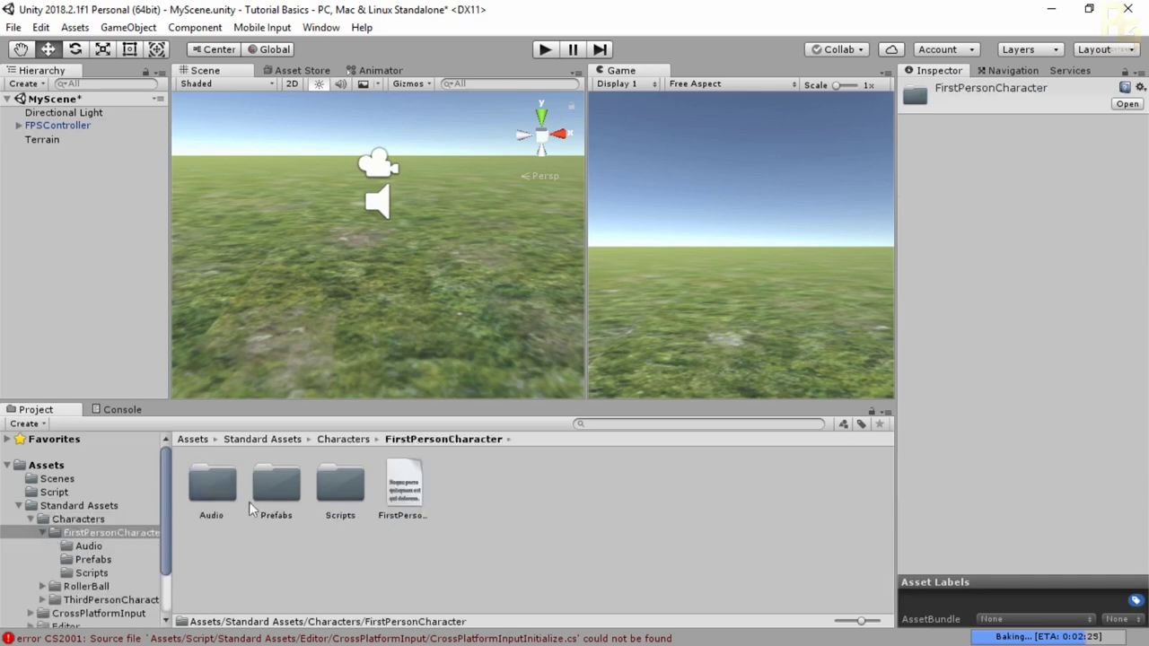
pyautogui.doubleClick(279, 490)
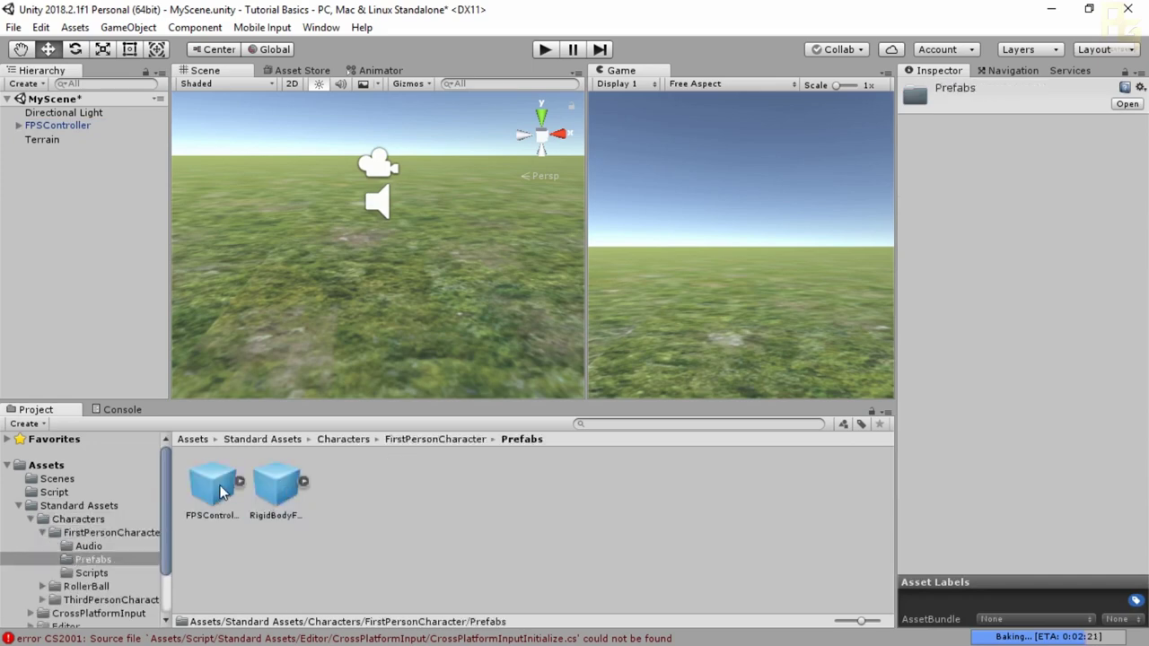
pyautogui.click(224, 494)
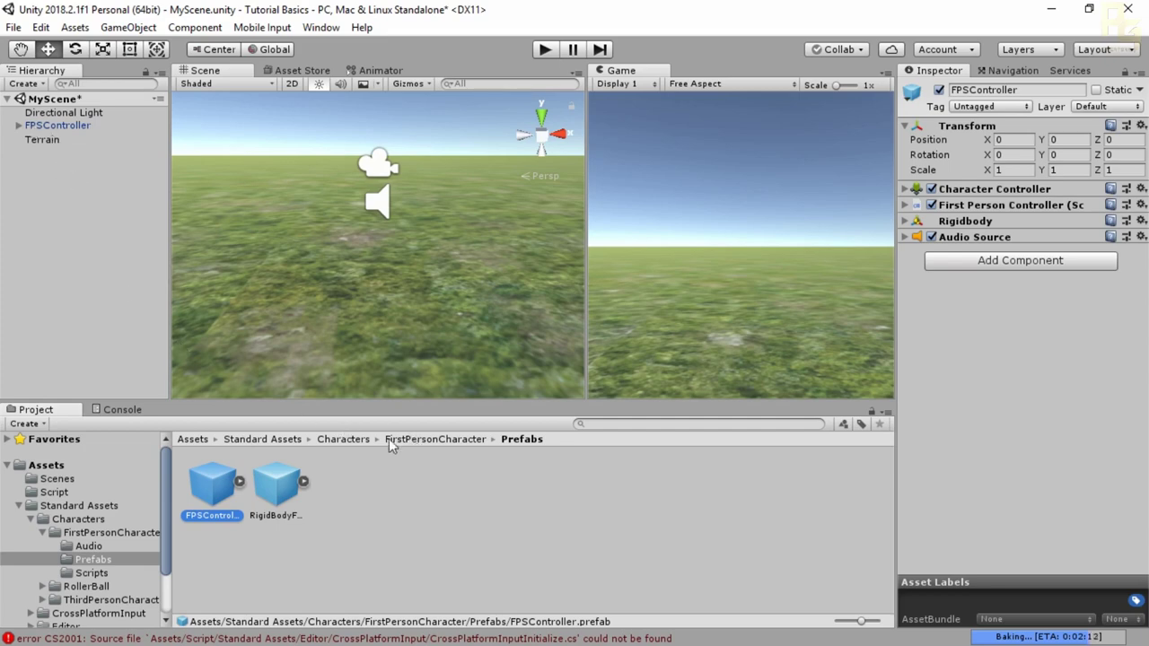
# Go back up through Characters and Standard Assets to the Assets root folder
pyautogui.click(333, 439)
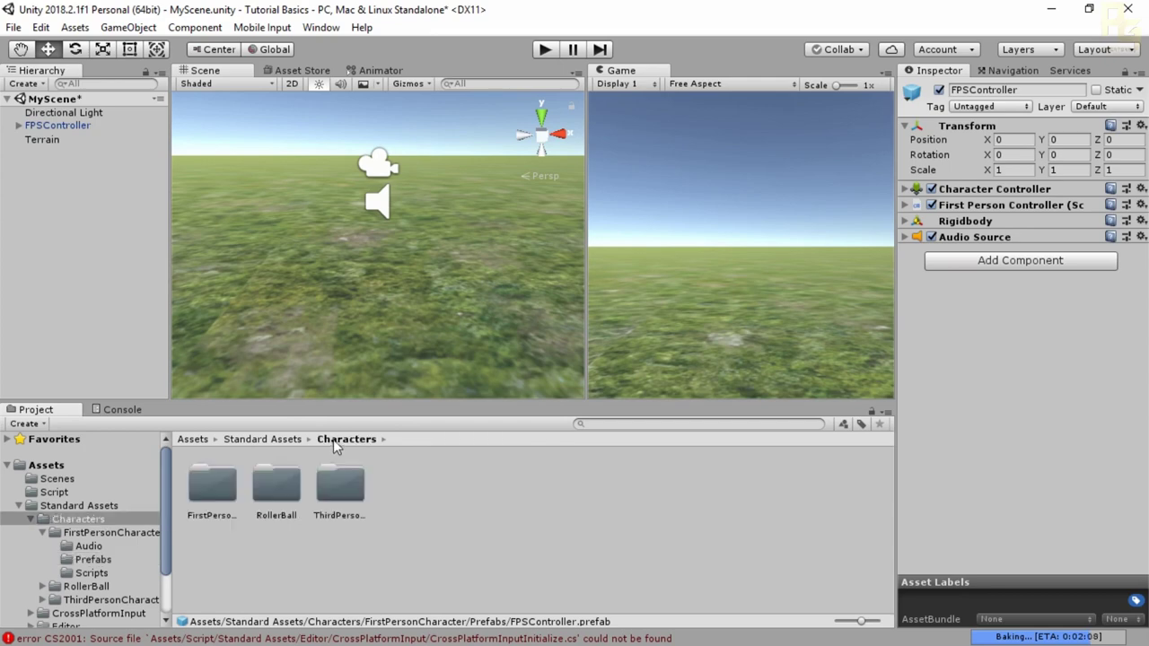
pyautogui.click(265, 438)
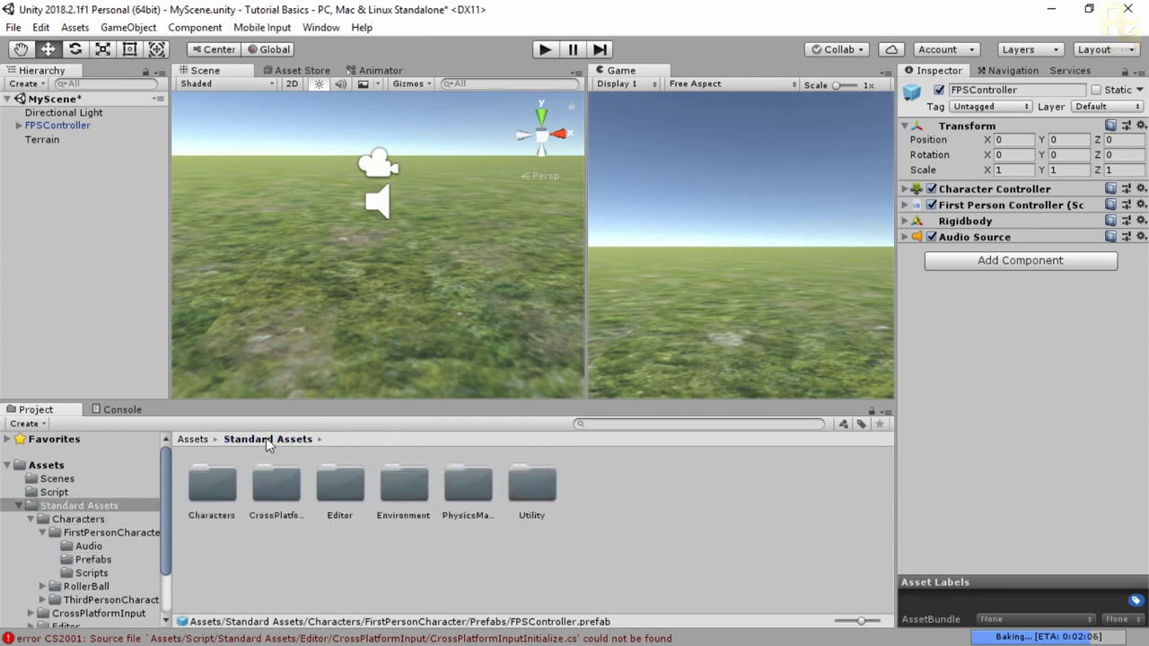
pyautogui.click(194, 440)
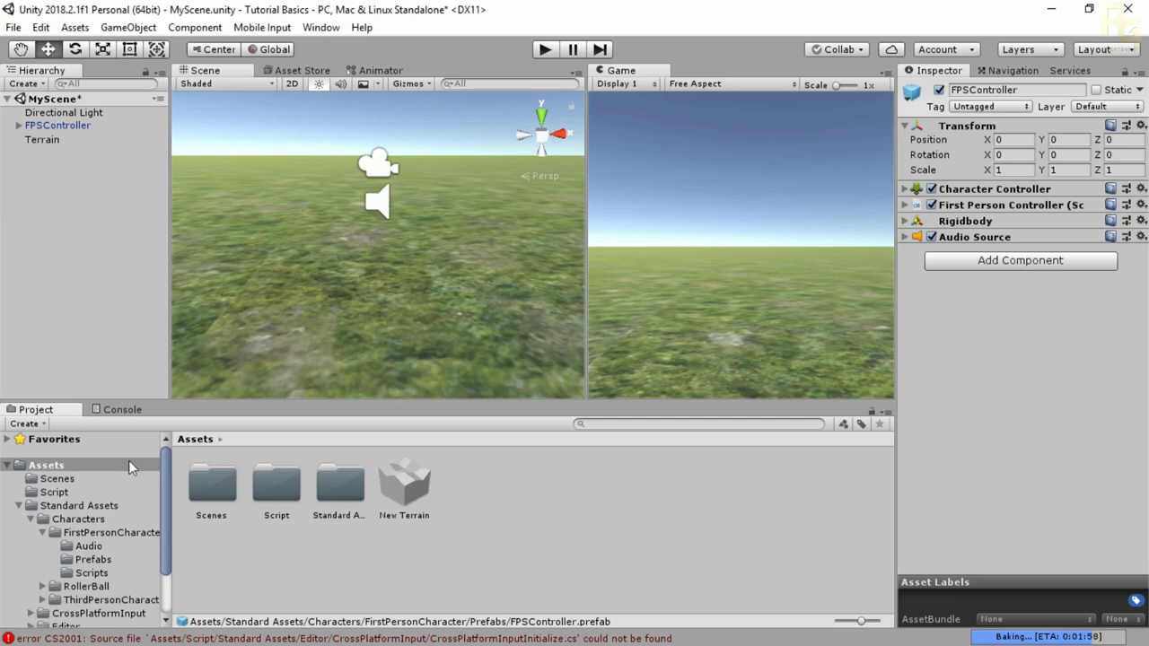
# Read the CS2001 error in the Console, collapse Standard Assets, and refresh Assets
pyautogui.click(49, 439)
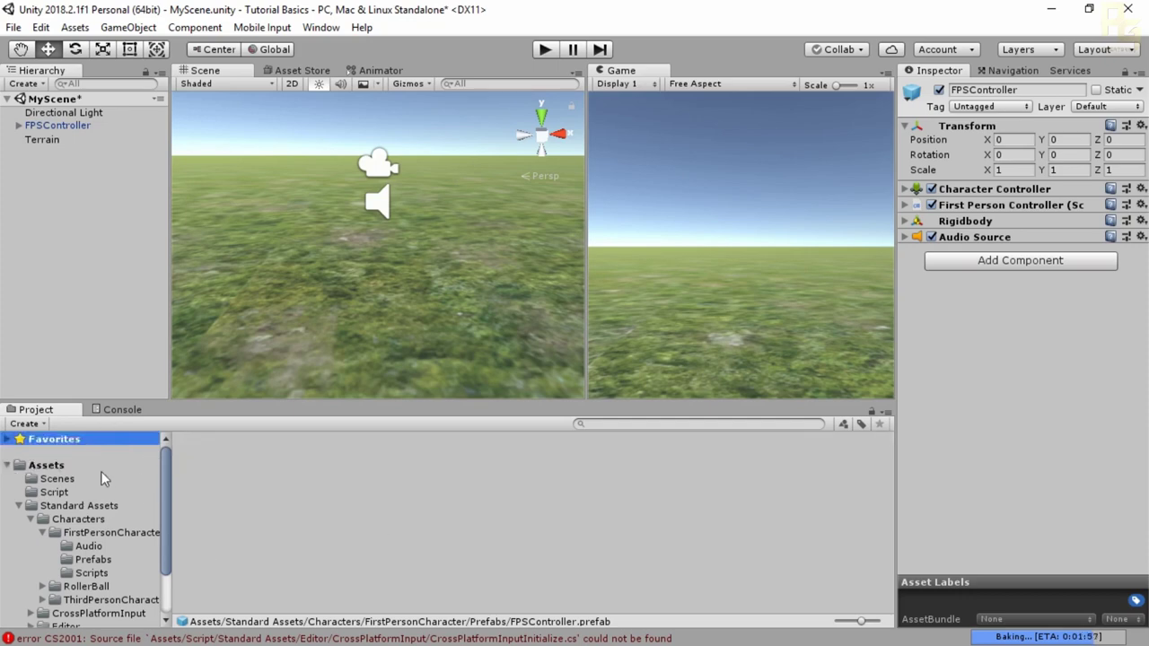
pyautogui.click(90, 411)
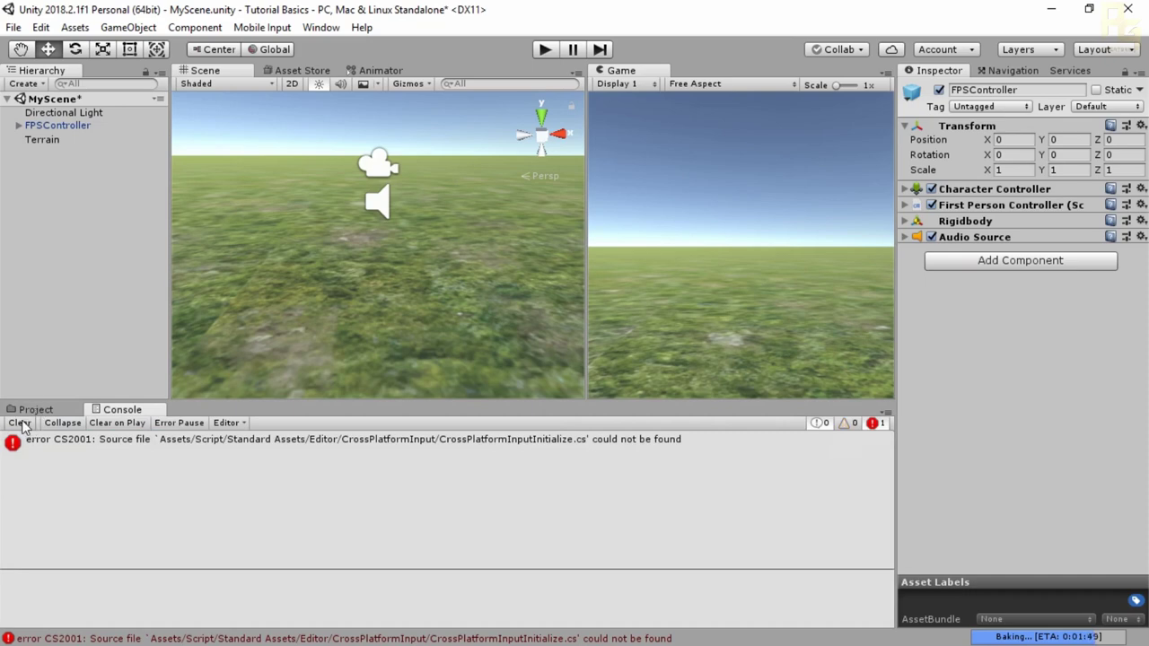
pyautogui.click(34, 409)
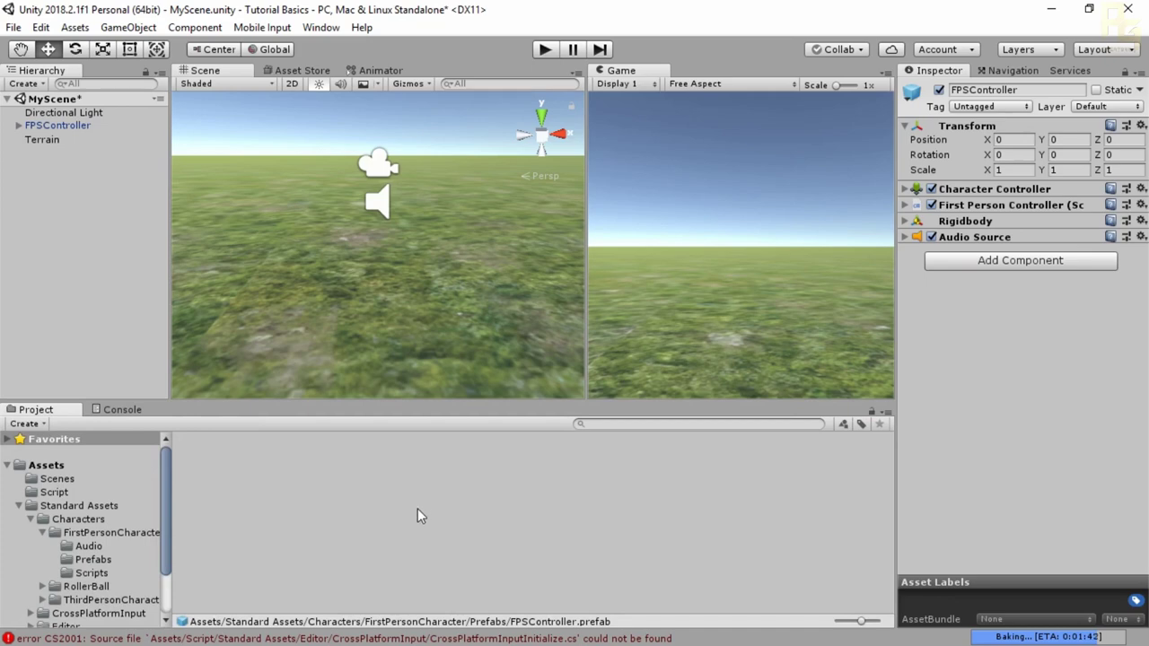
pyautogui.click(21, 508)
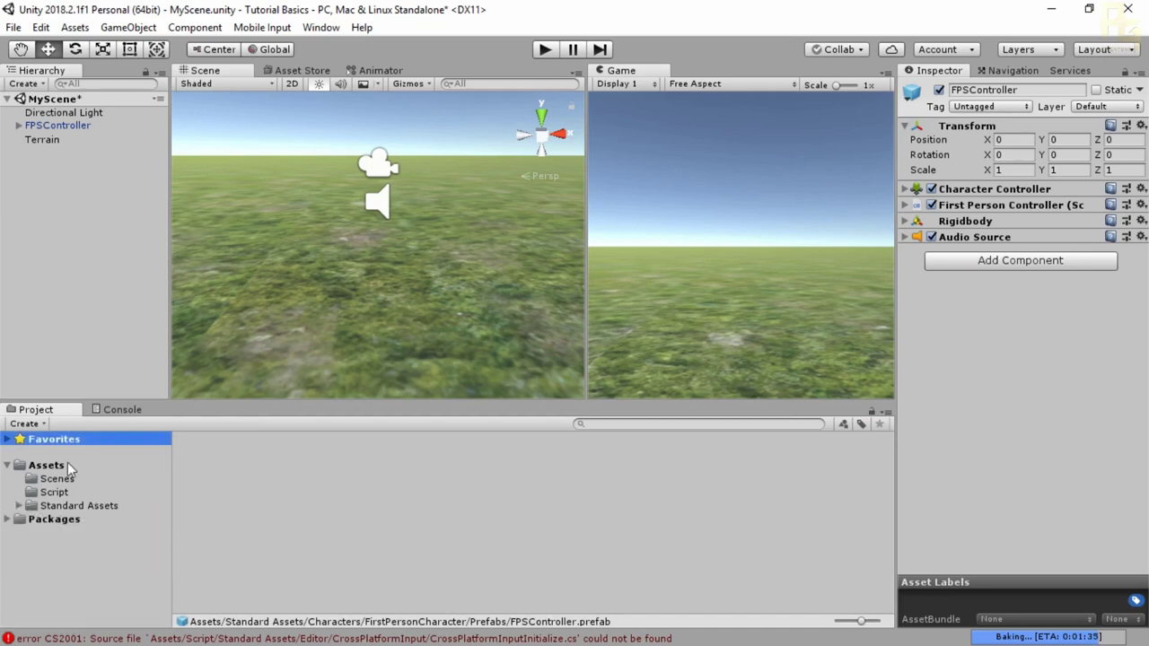
pyautogui.rightClick(38, 469)
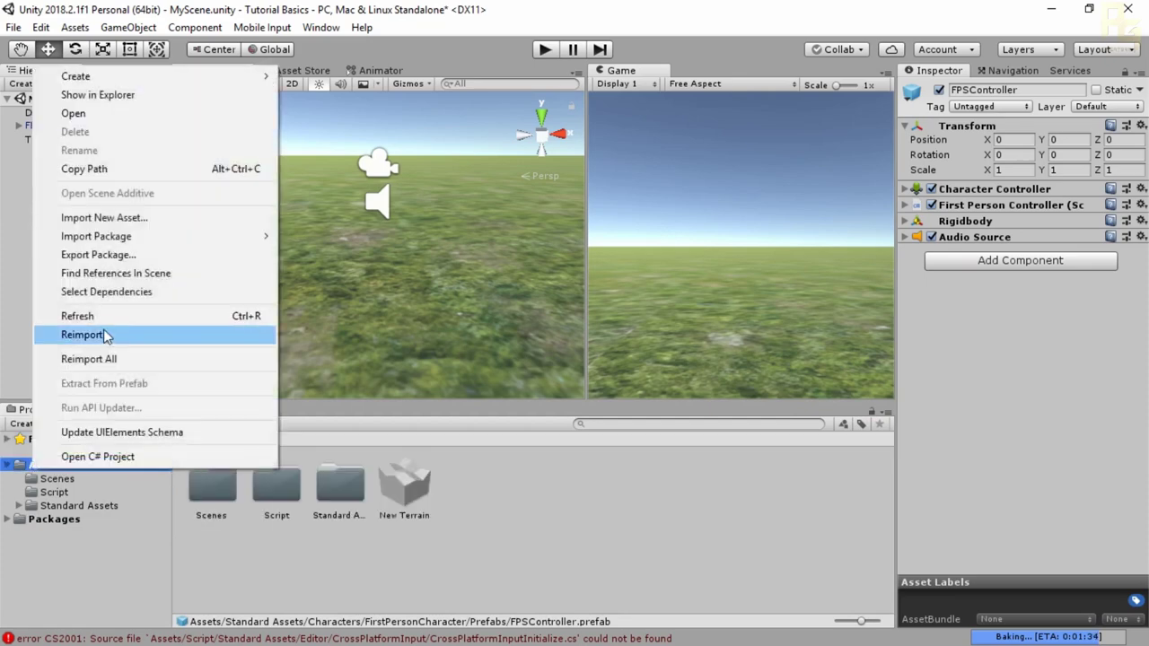
pyautogui.click(78, 316)
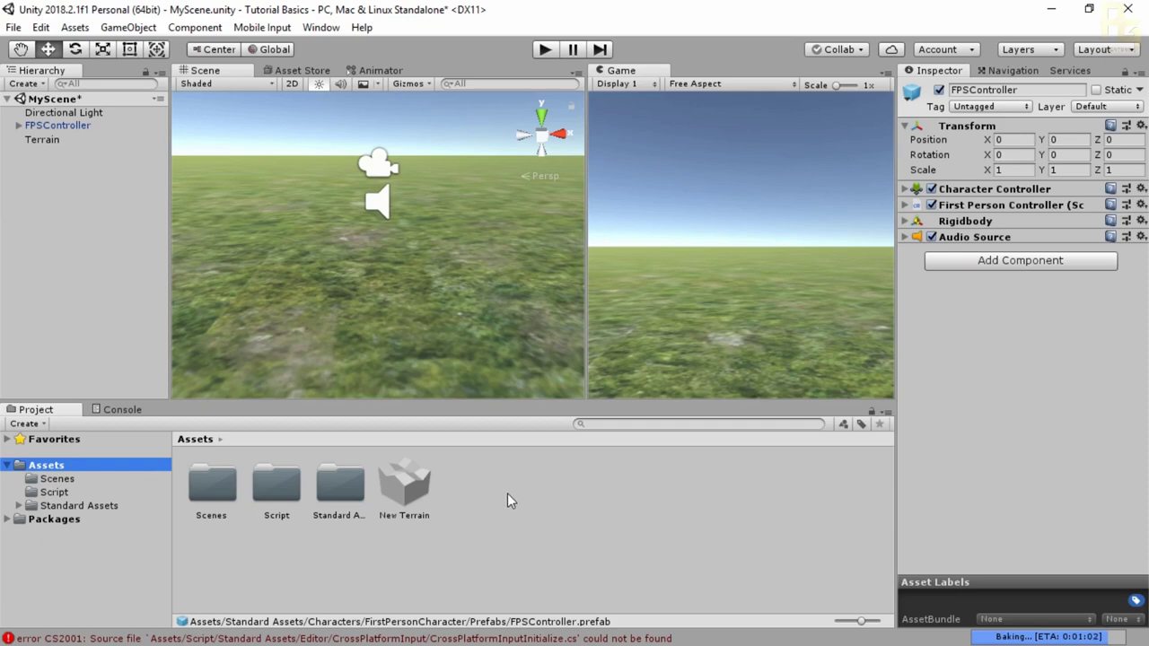
# Save the scene's FPSController as a prefab in the Assets folder
pyautogui.click(64, 175)
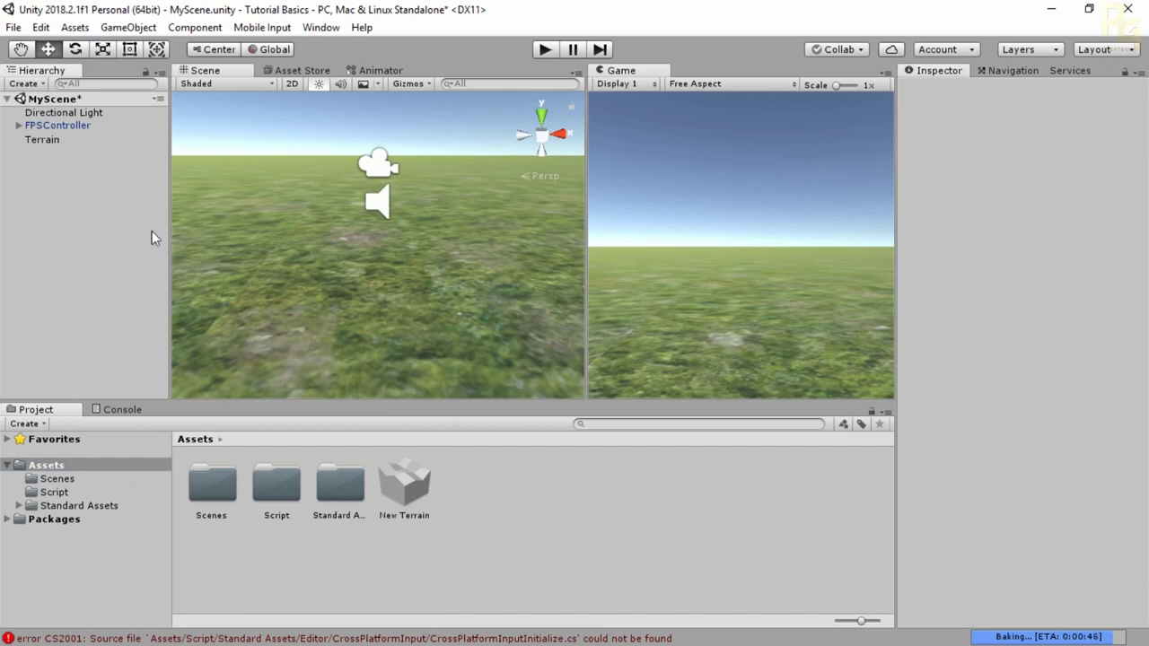
pyautogui.click(61, 127)
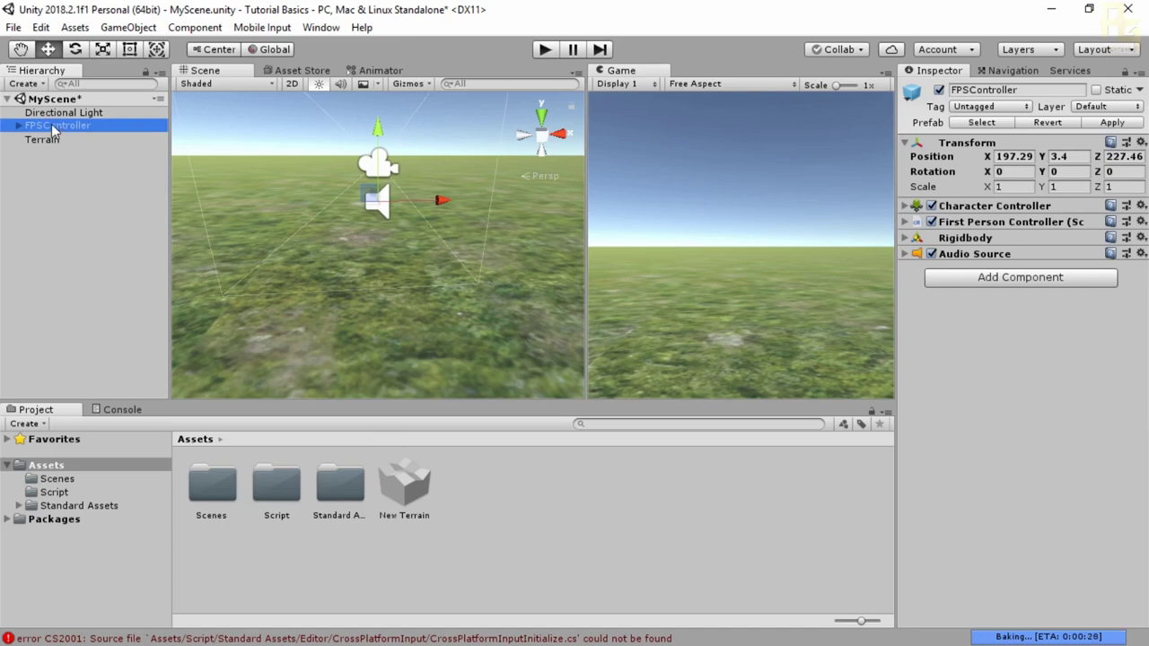
pyautogui.click(355, 462)
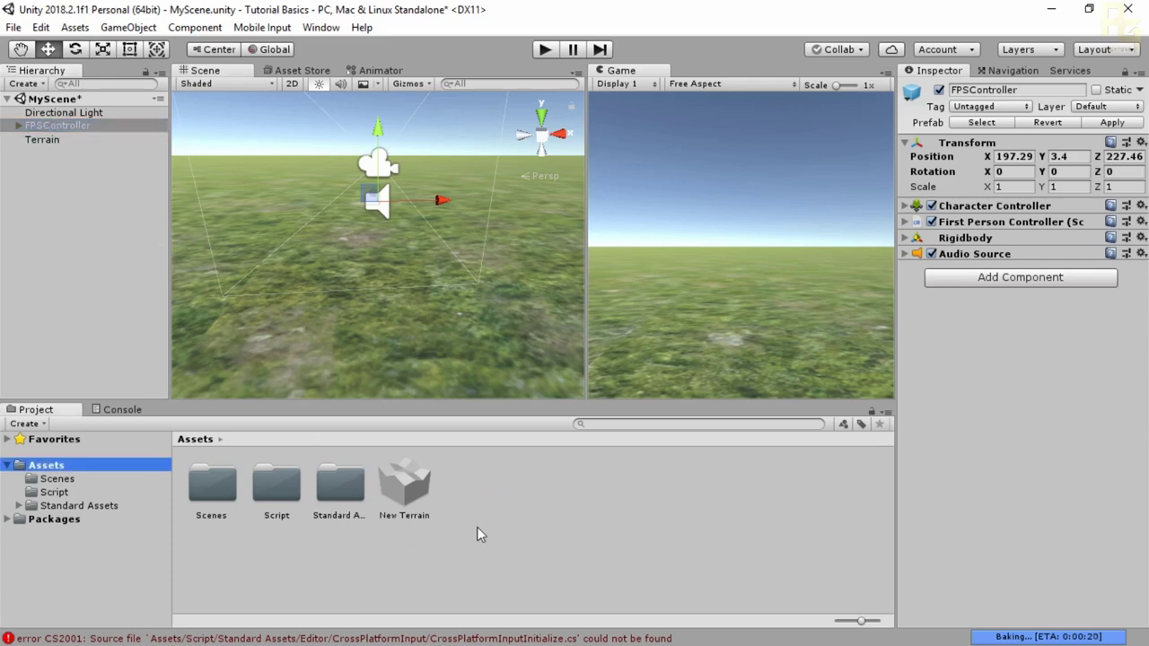
pyautogui.click(401, 492)
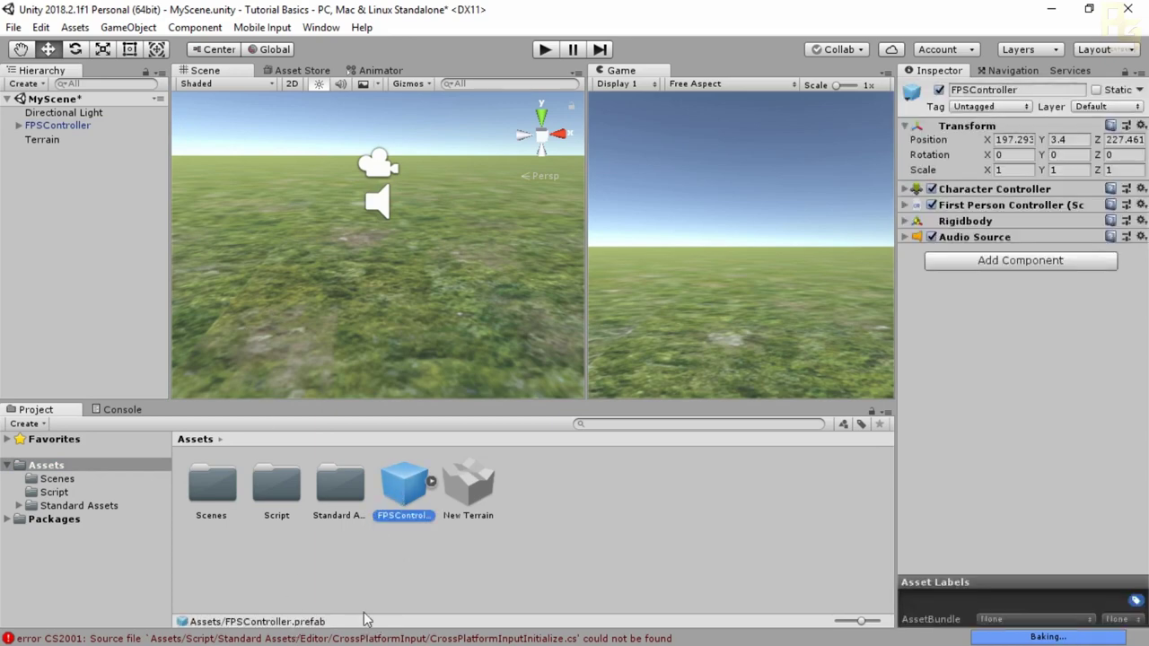
# Delete the scene's FPSController and drag the new FPSController prefab into the Hierarchy
pyautogui.click(75, 124)
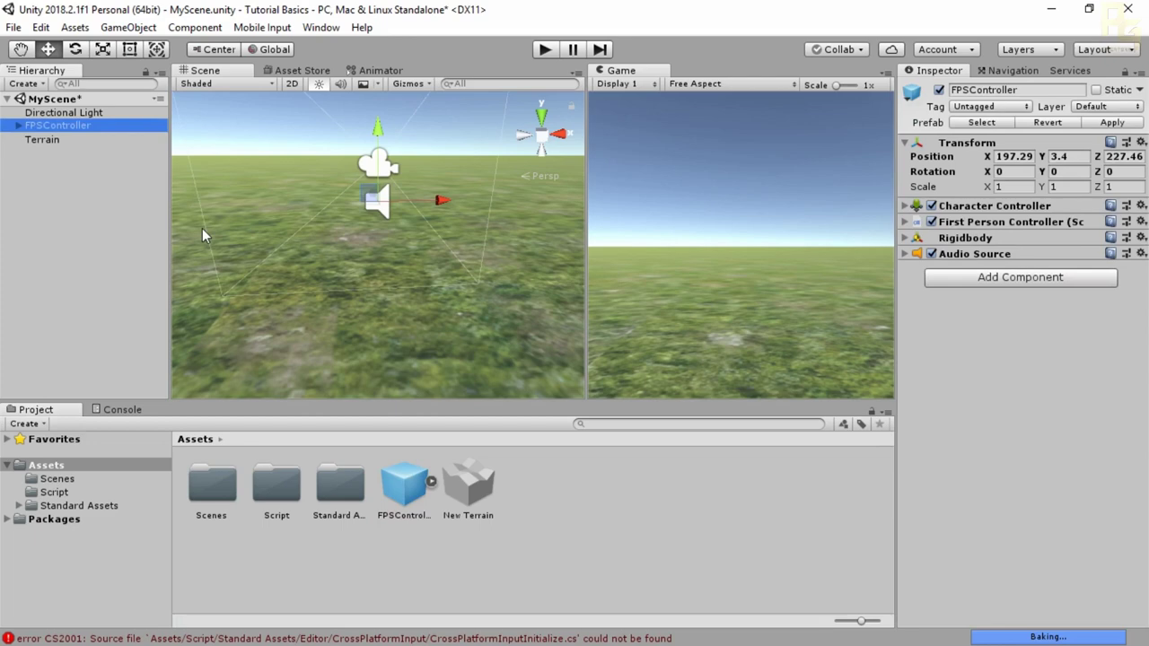
pyautogui.press('Delete')
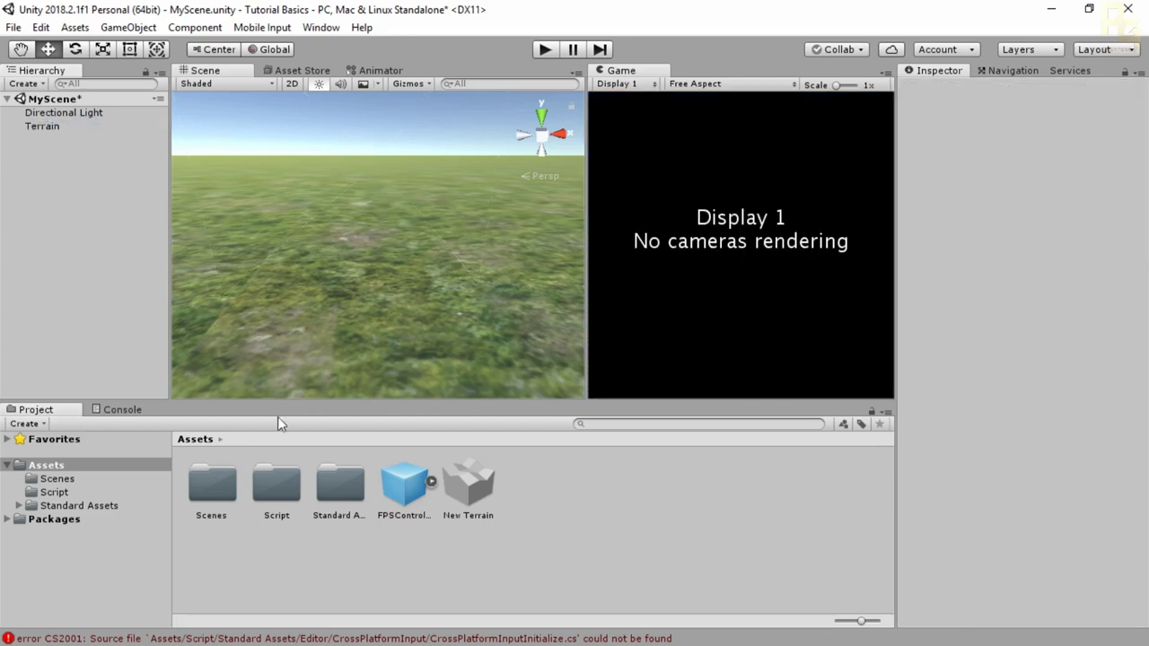
pyautogui.click(405, 490)
pyautogui.moveTo(405, 490); pyautogui.dragTo(72, 201)
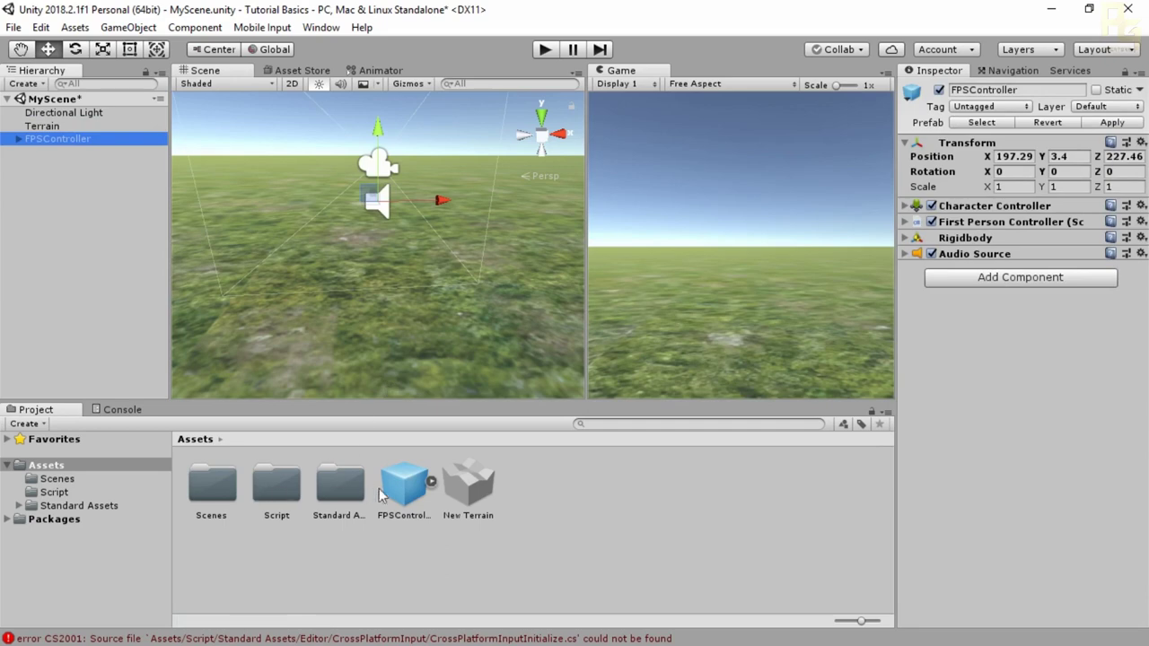
# Browse the Script folder and Standard Assets > Characters > FirstPersonCharacter > Prefabs, then return to Assets
pyautogui.doubleClick(261, 494)
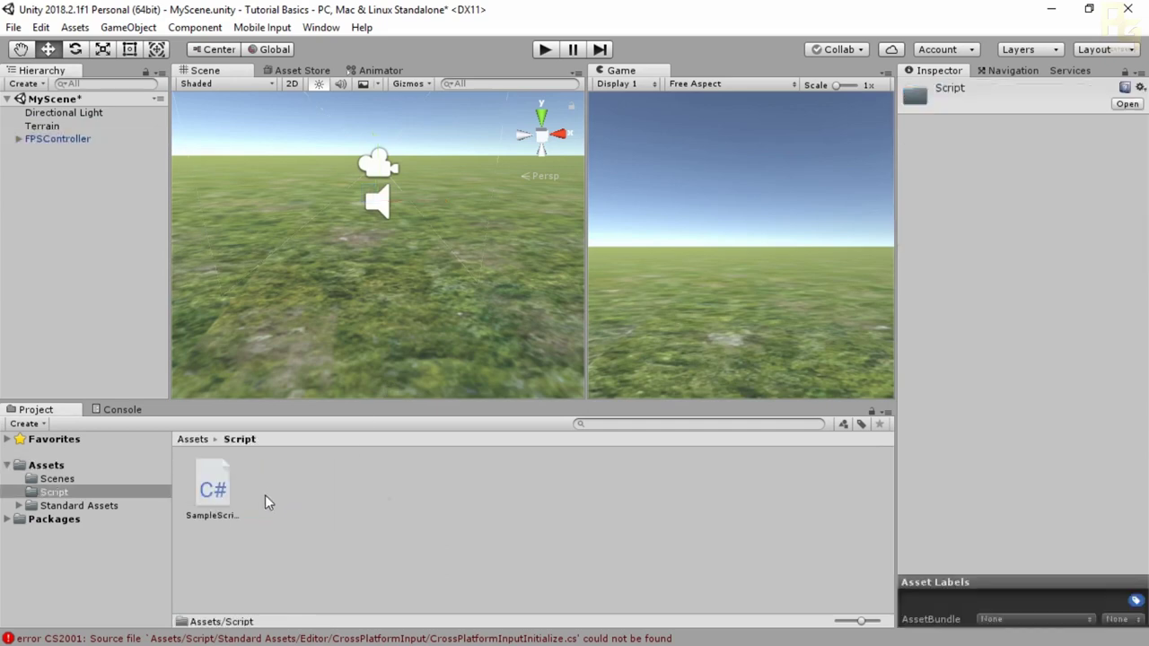
pyautogui.click(193, 439)
pyautogui.doubleClick(331, 491)
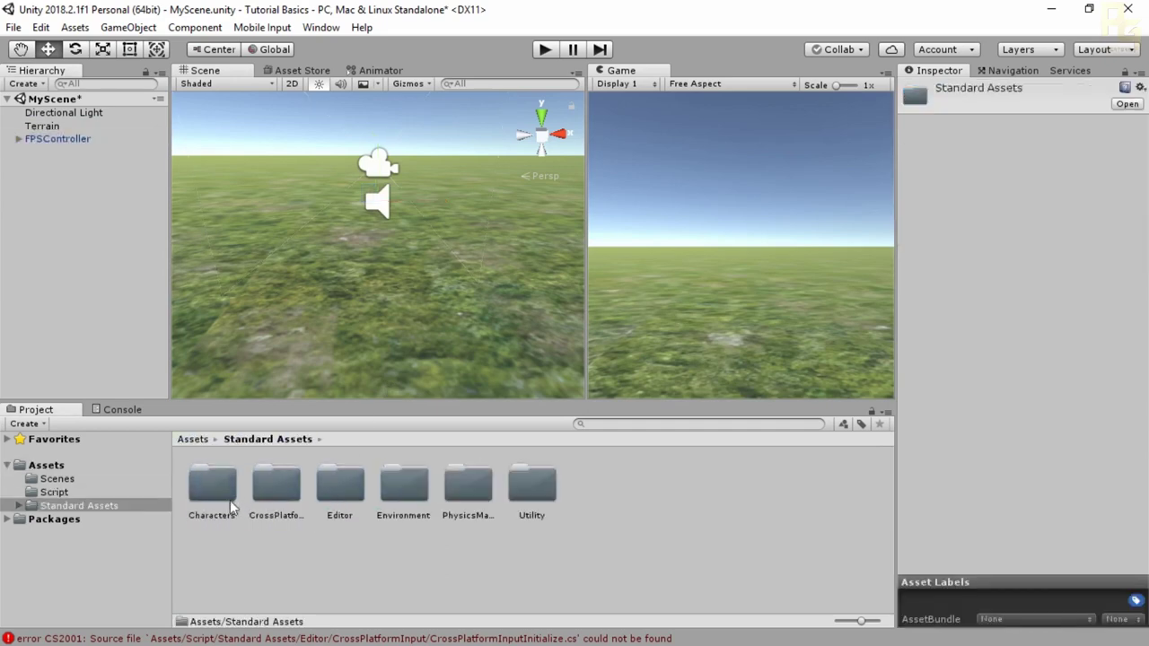
pyautogui.doubleClick(233, 496)
pyautogui.doubleClick(238, 490)
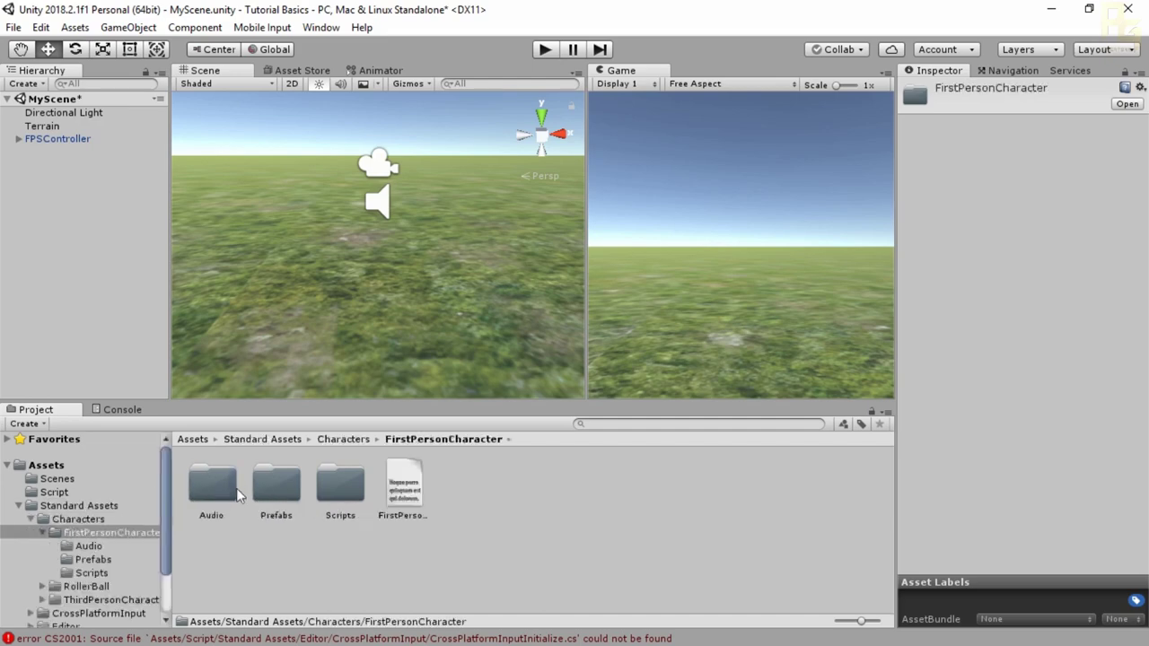
pyautogui.doubleClick(265, 504)
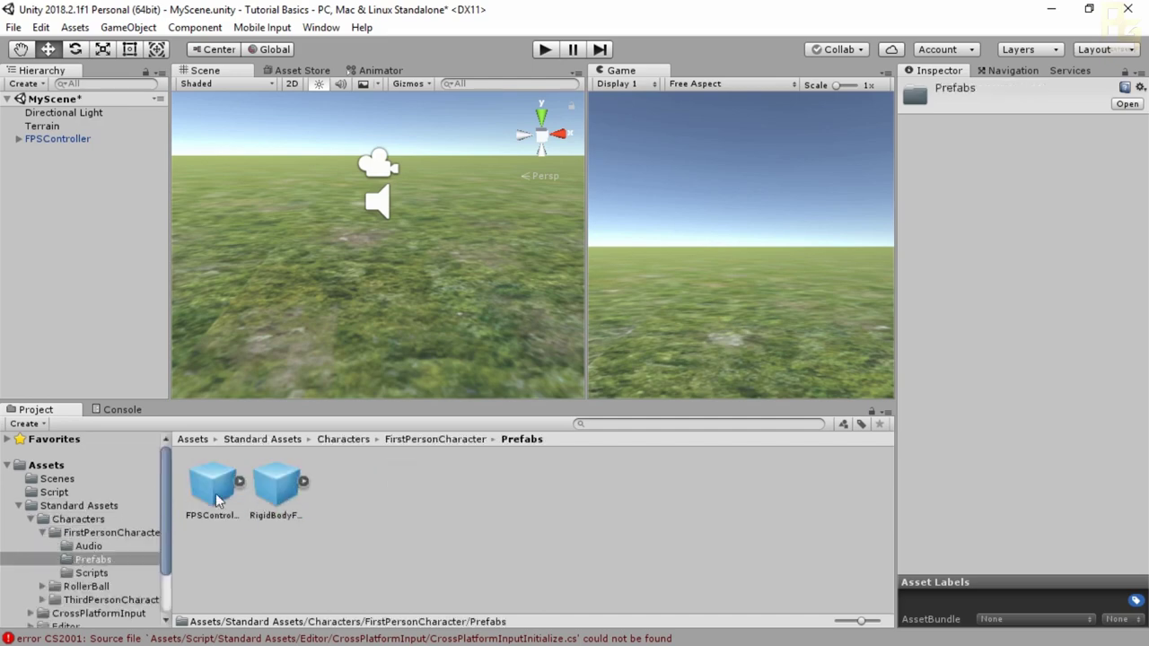
pyautogui.click(193, 442)
# Delete the existing FPSController prefab from the Assets folder
pyautogui.click(389, 500)
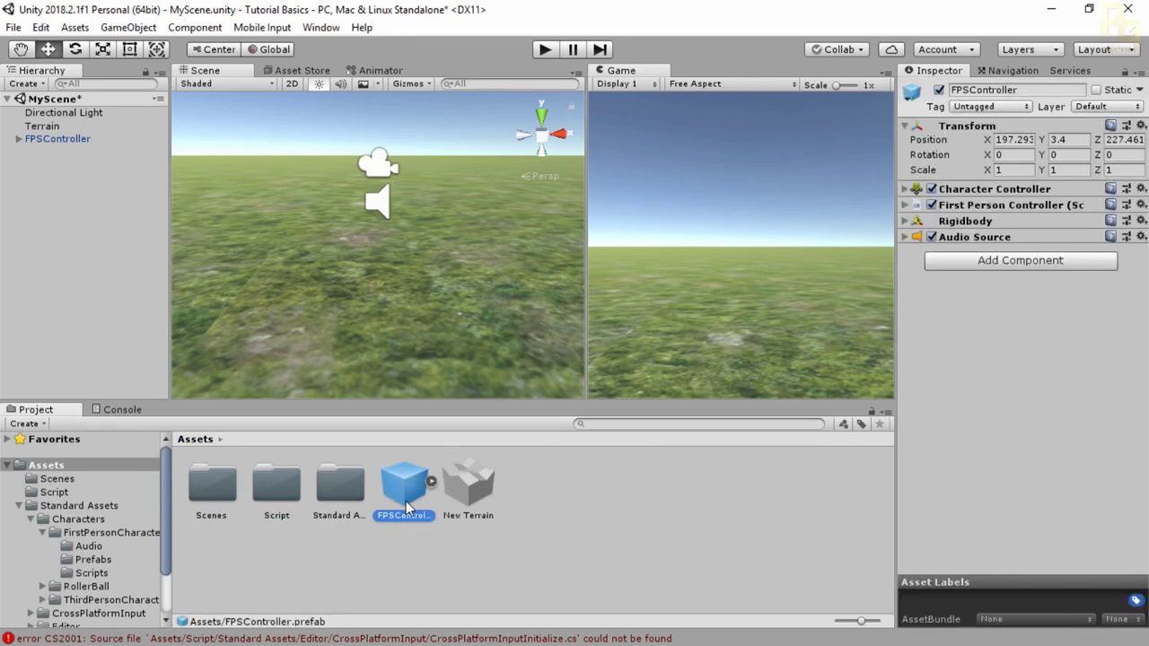
pyautogui.press('Delete')
pyautogui.click(620, 365)
# Drag the scene's FPSController from the Hierarchy into Assets to create a new prefab
pyautogui.click(51, 139)
pyautogui.moveTo(52, 139); pyautogui.dragTo(476, 491)
pyautogui.click(48, 139)
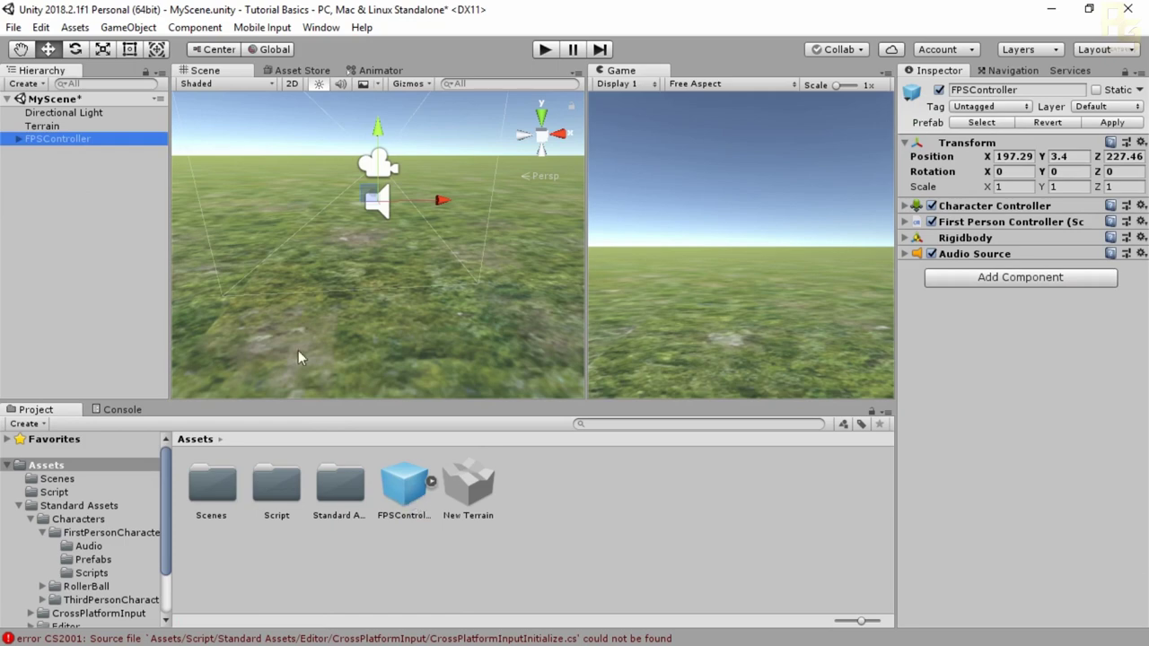
pyautogui.click(418, 501)
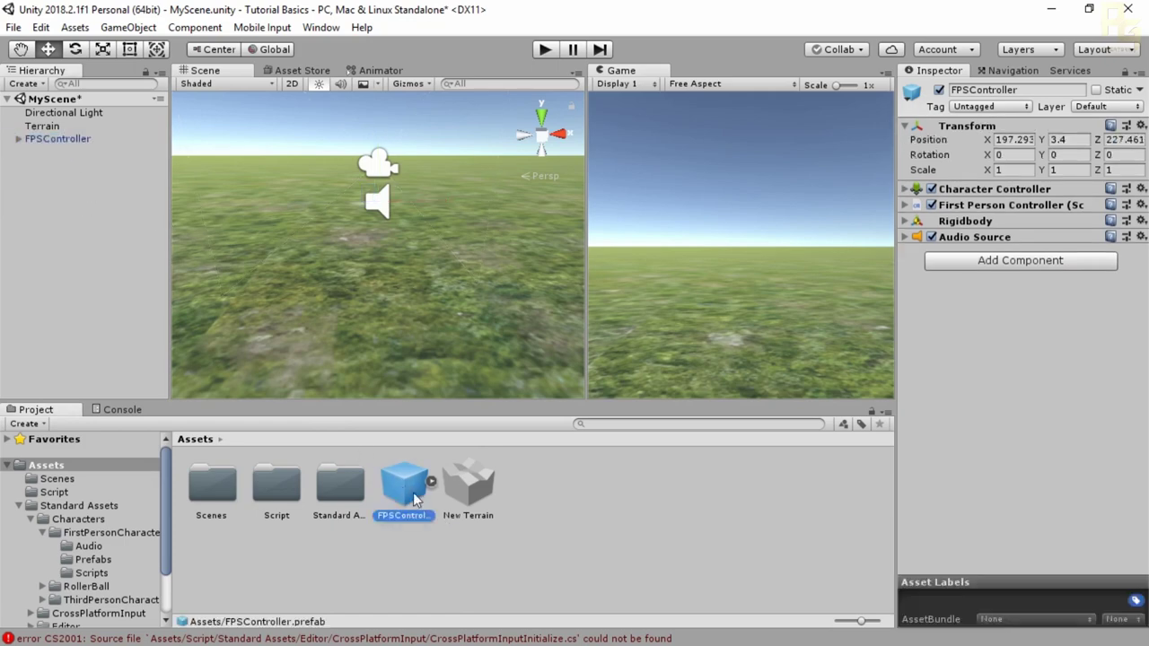
pyautogui.click(55, 143)
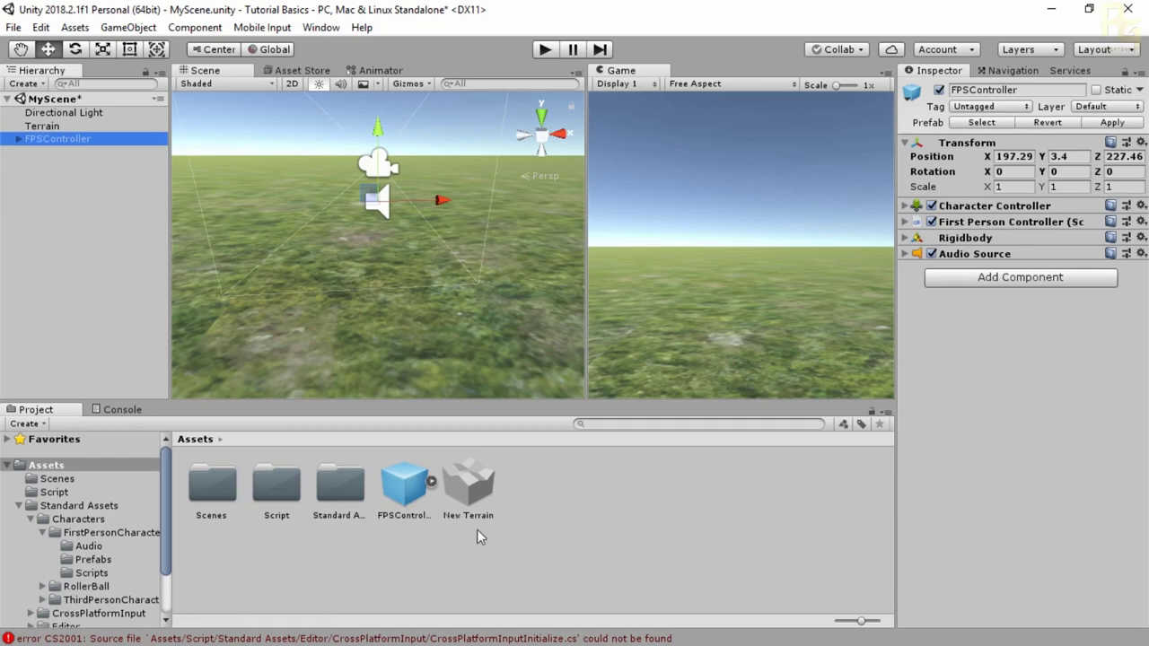
pyautogui.moveTo(358, 335); pyautogui.dragTo(438, 312, button='right')
pyautogui.moveTo(300, 281); pyautogui.dragTo(416, 305, button='right')
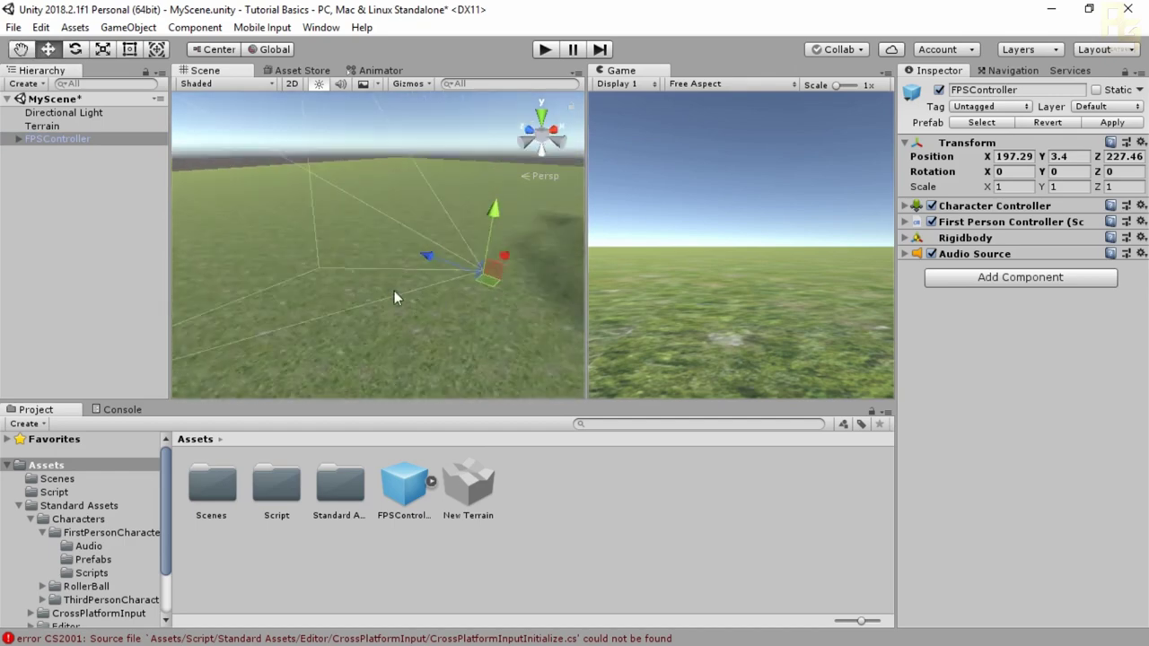
pyautogui.moveTo(365, 277); pyautogui.dragTo(469, 299, button='right')
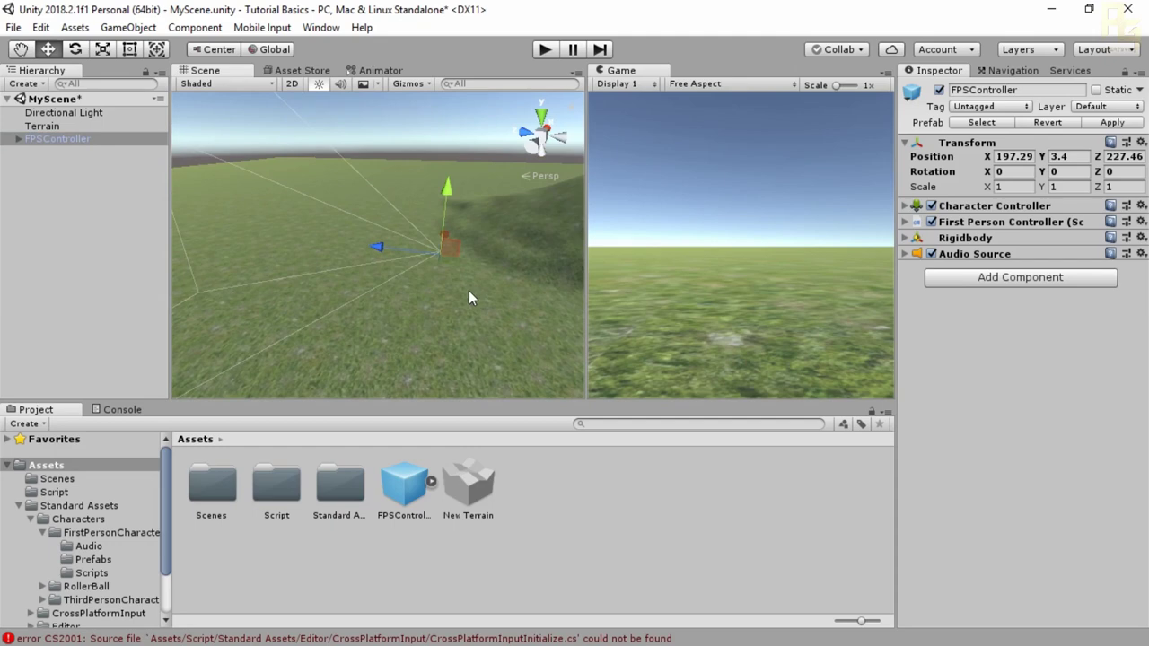